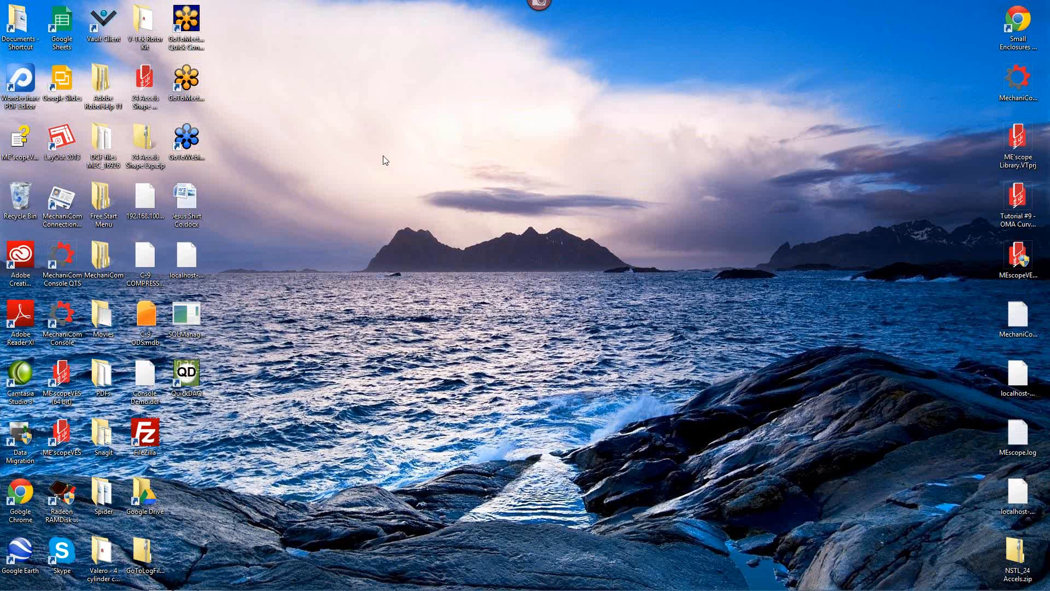
Switch to Chrome, bring its window fully into view, and close the 3D Warehouse search and SketchUp import PDF pages
mouse_move(82, 587)
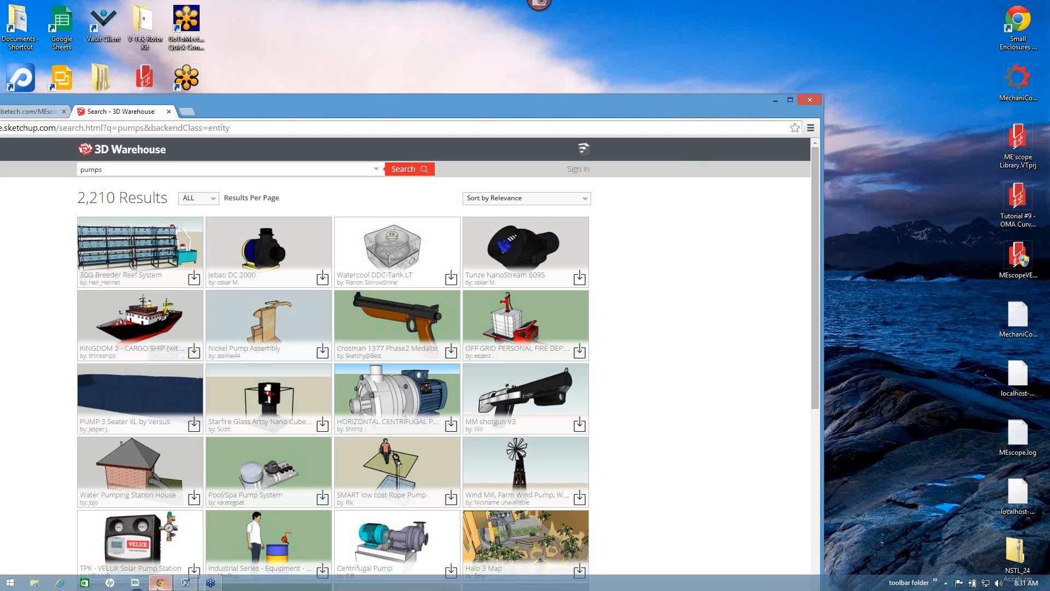
left_click(180, 554)
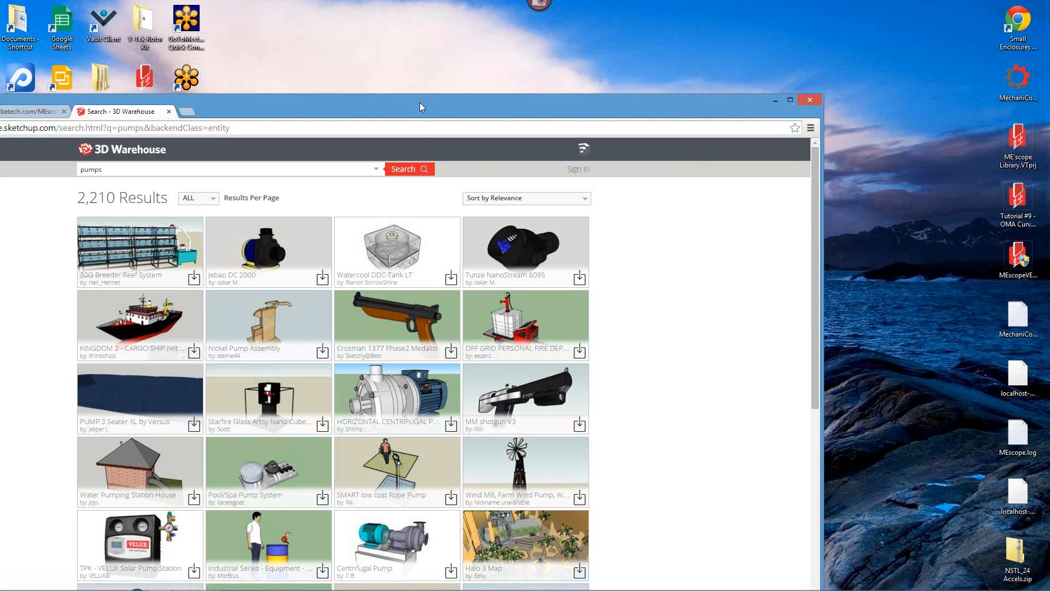
left_click_drag(432, 107, 576, 16)
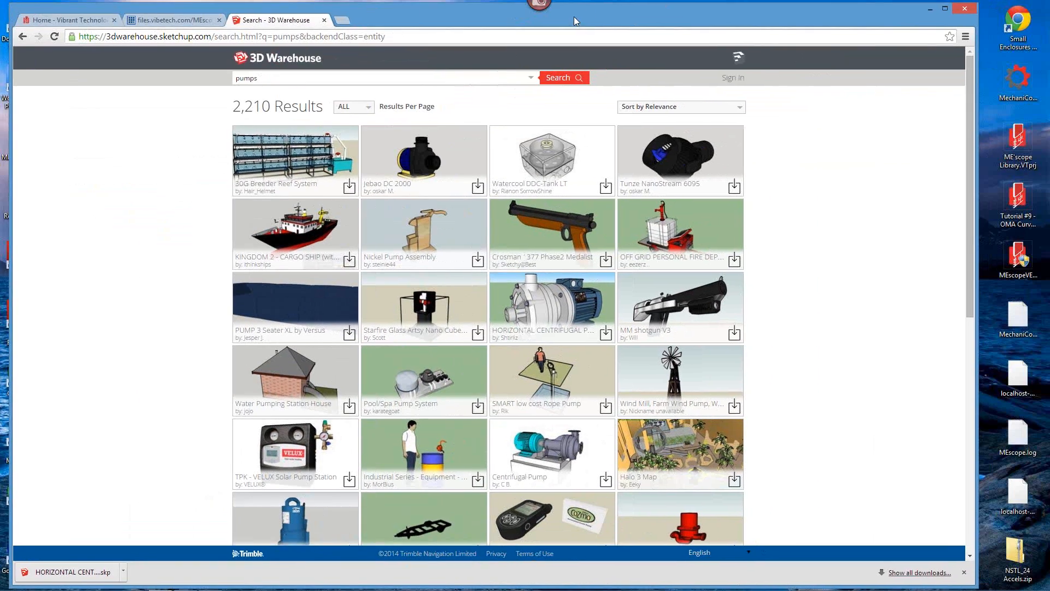
left_click(323, 21)
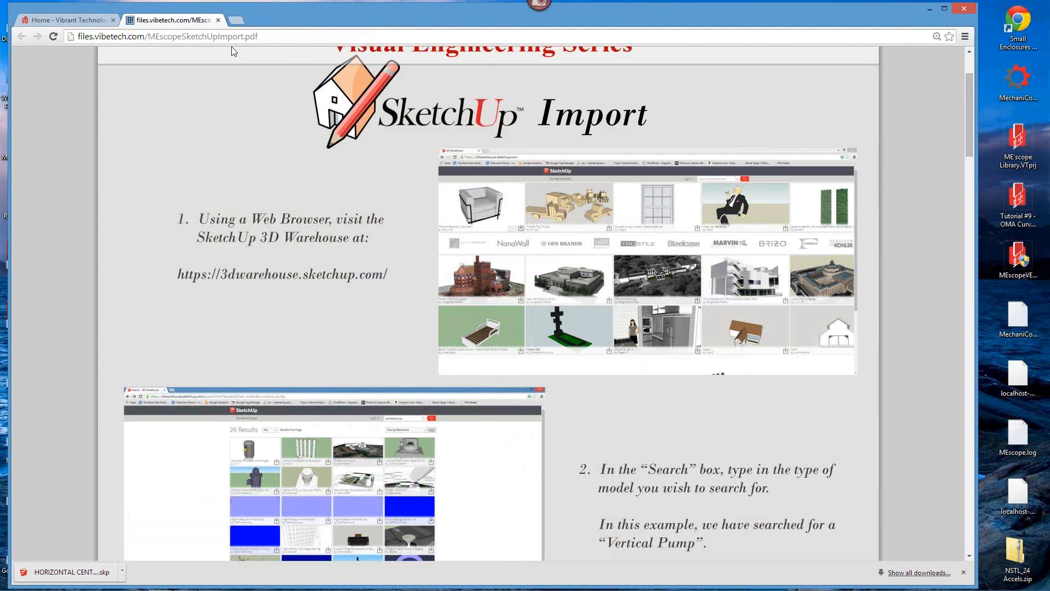
left_click(218, 20)
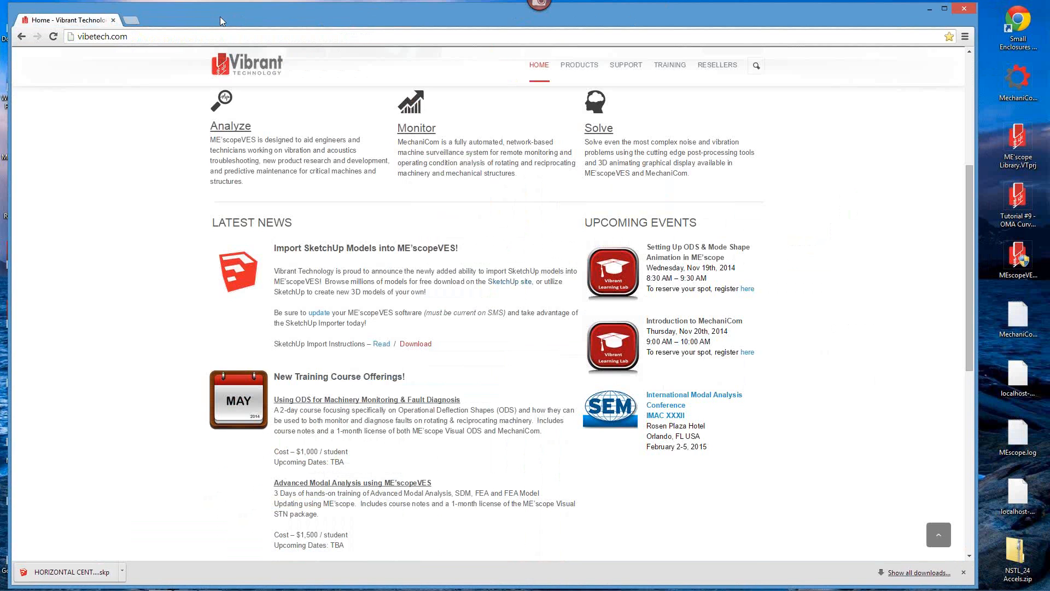
Open the SketchUp Import Instructions PDF from the Latest News section of the Vibrant Technology home page
scroll(360, 373, "down", 5)
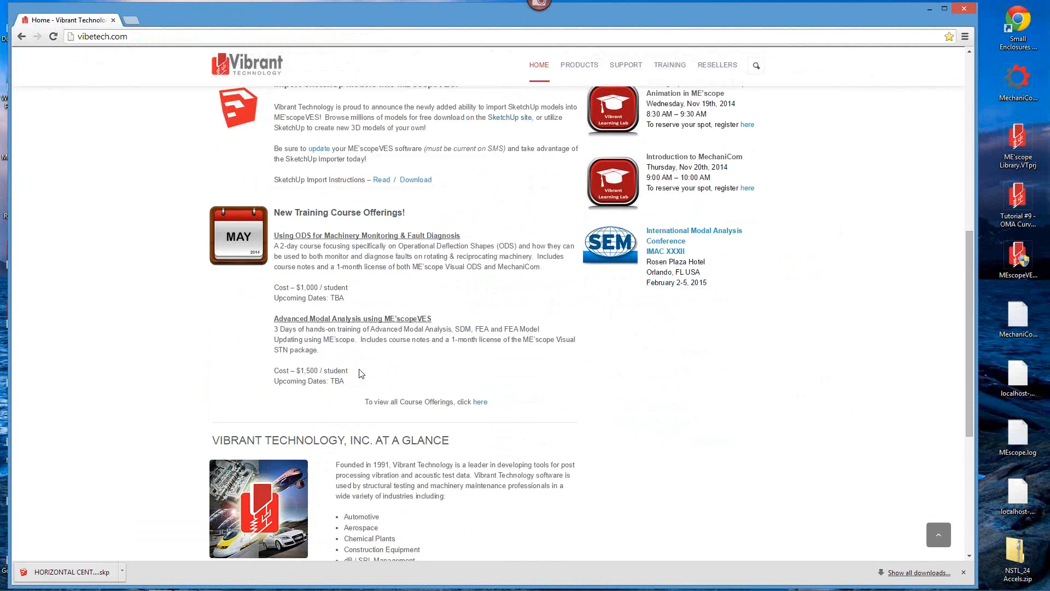
scroll(359, 374, "up", 3)
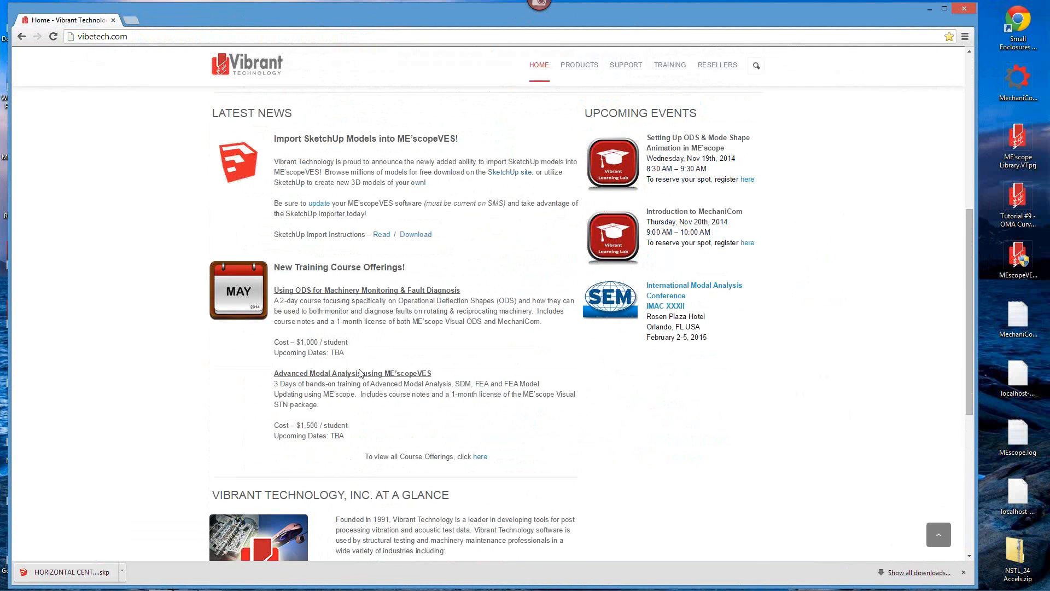
scroll(360, 374, "up", 7)
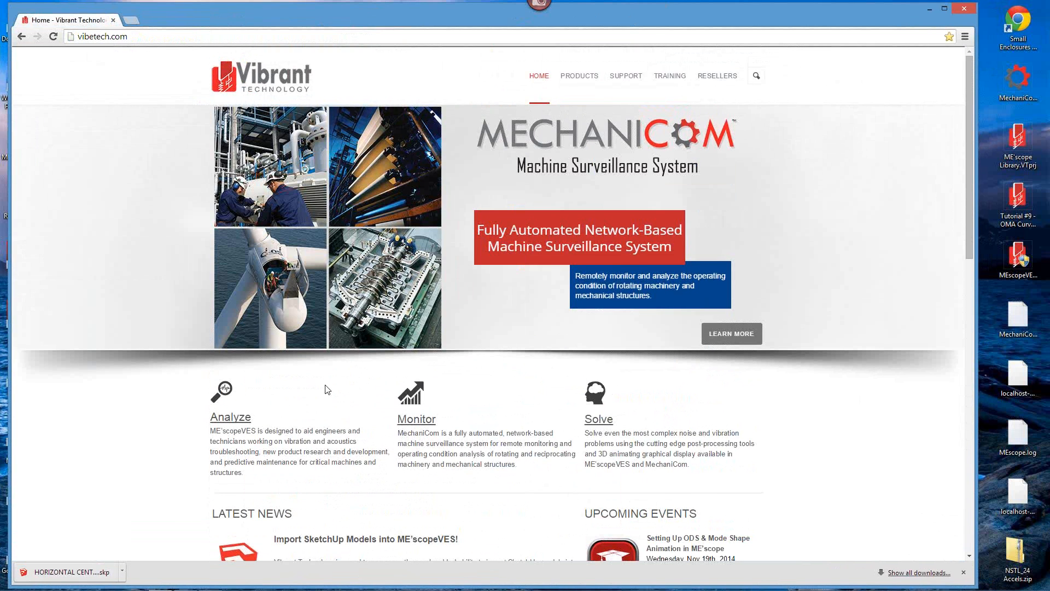
scroll(327, 389, "down", 5)
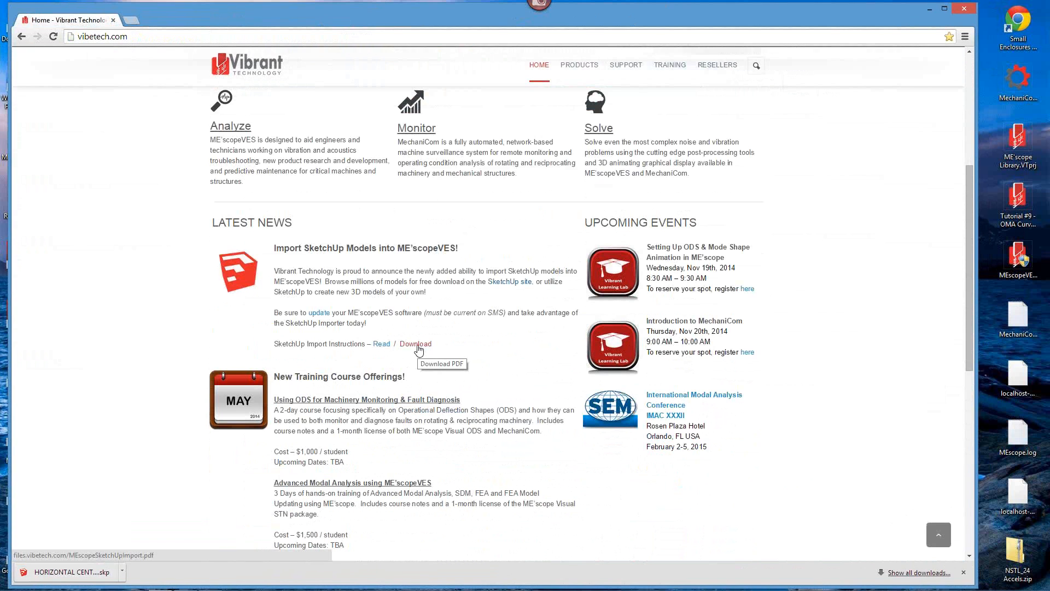
left_click(418, 345)
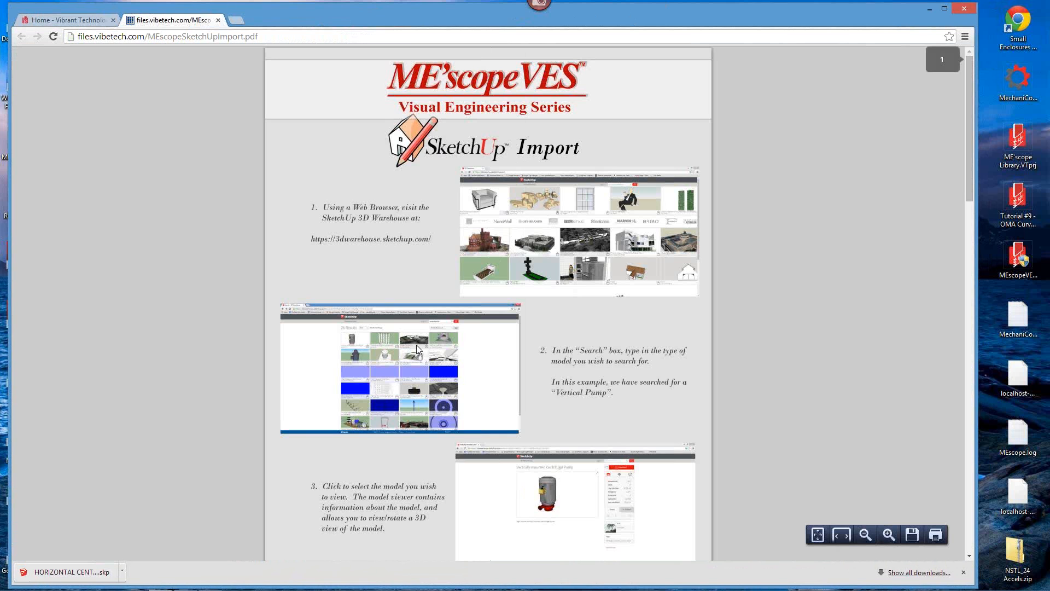
Read through the SketchUp import instructions, from finding a model in the 3D Warehouse to importing the .SKP file into ME'scopeVES
scroll(416, 344, "up", 4, "ctrl")
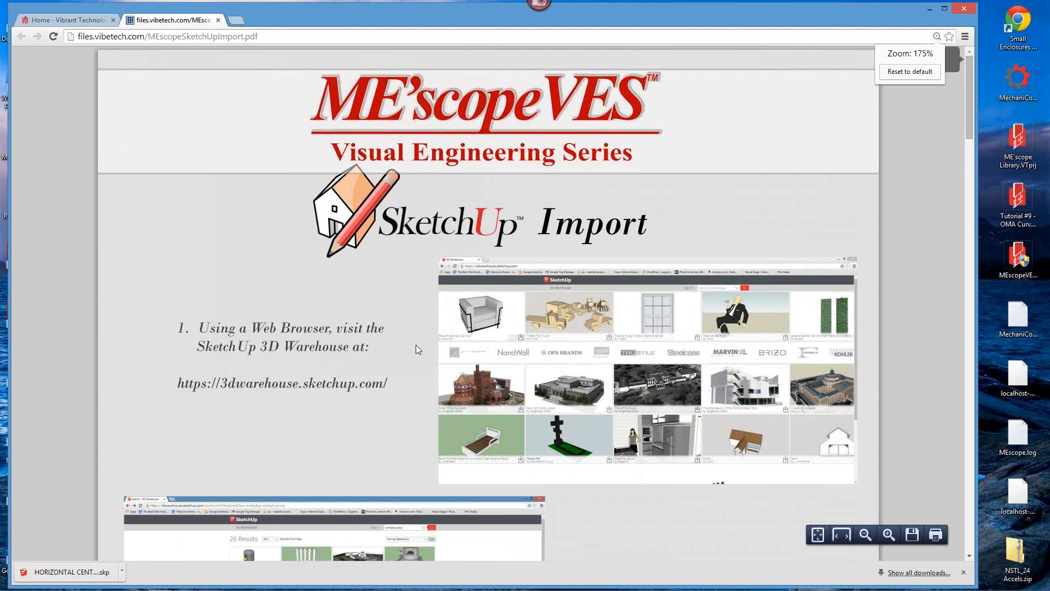
scroll(416, 344, "down", 1)
scroll(416, 345, "down", 2)
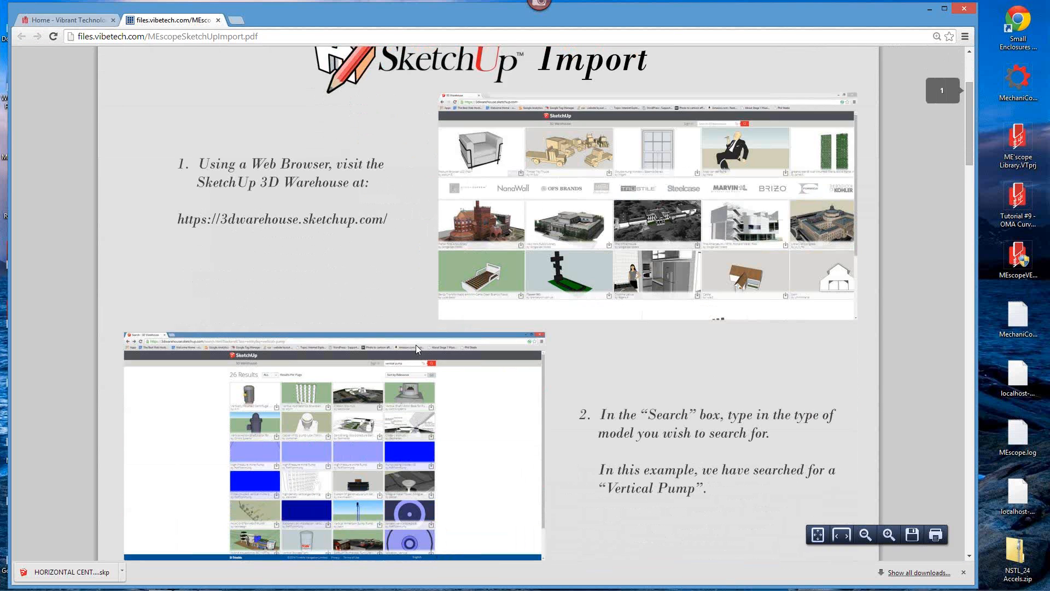
scroll(416, 349, "down", 1)
scroll(416, 348, "down", 1)
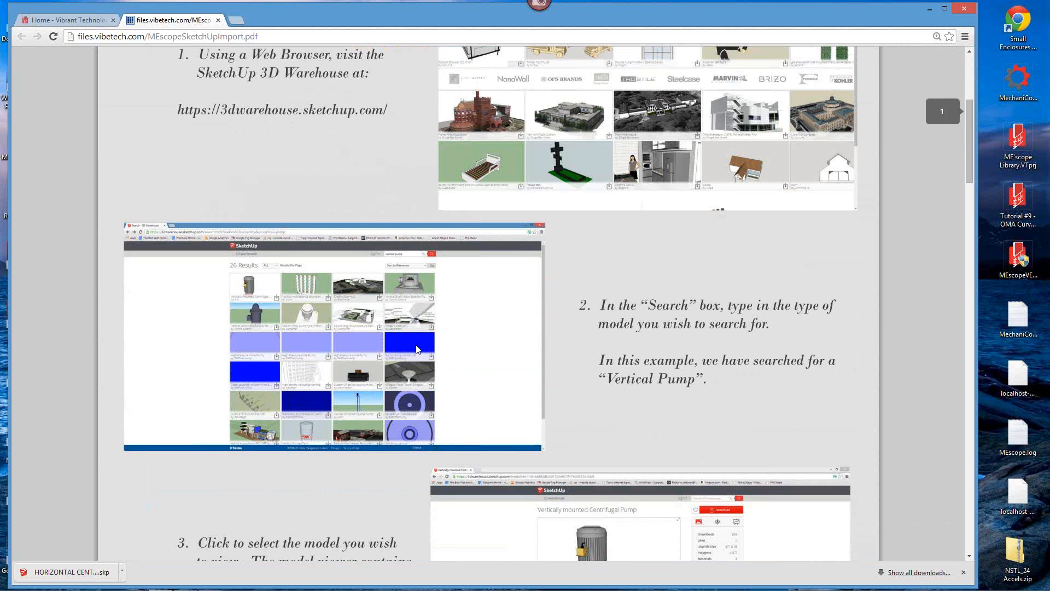
scroll(416, 348, "down", 4)
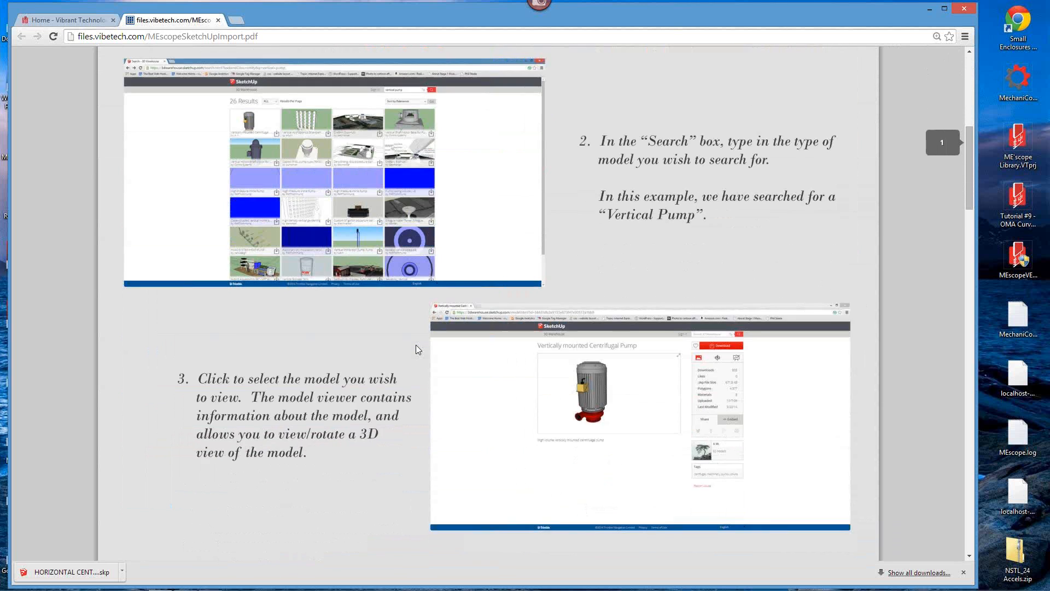
scroll(417, 349, "up", 2)
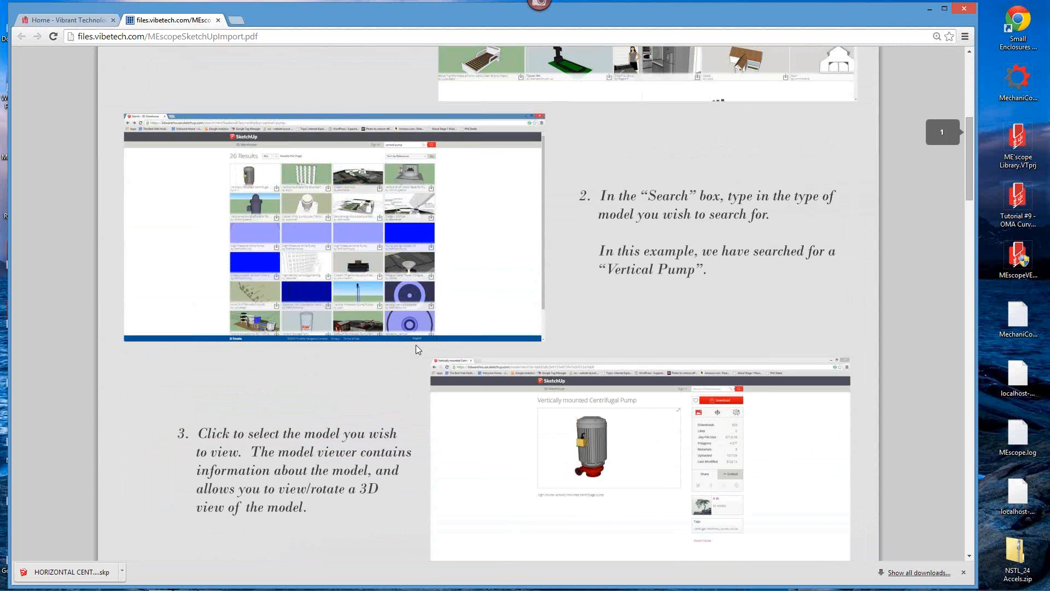
scroll(416, 348, "up", 3)
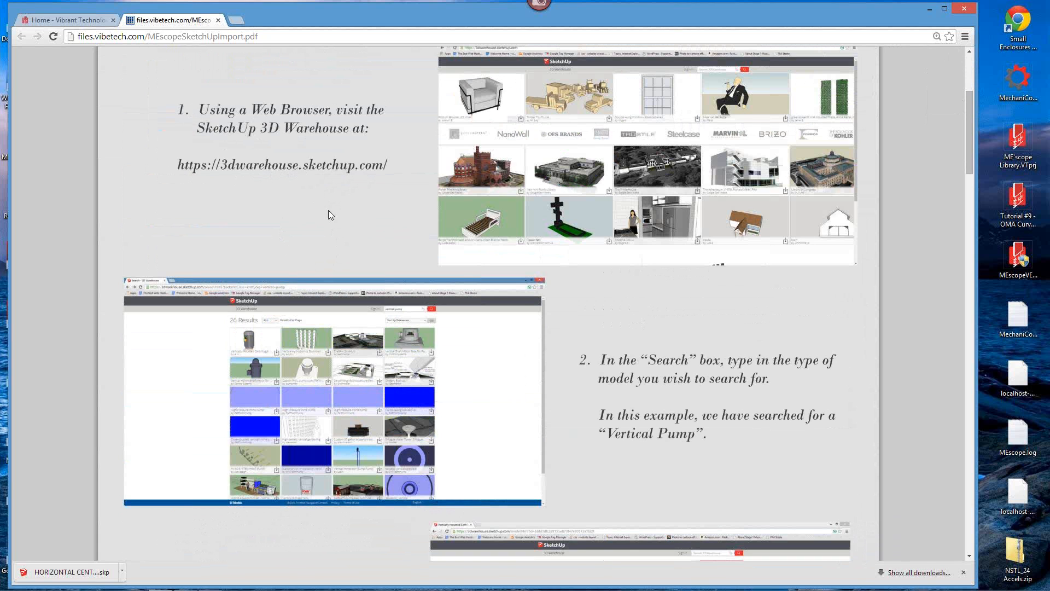
scroll(328, 215, "down", 4)
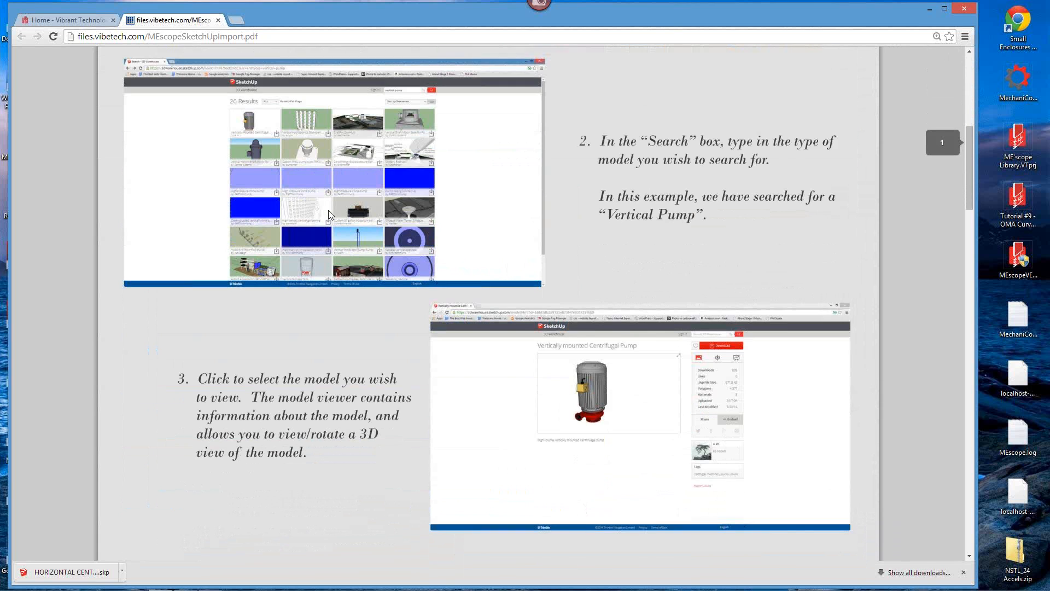
scroll(328, 214, "down", 1)
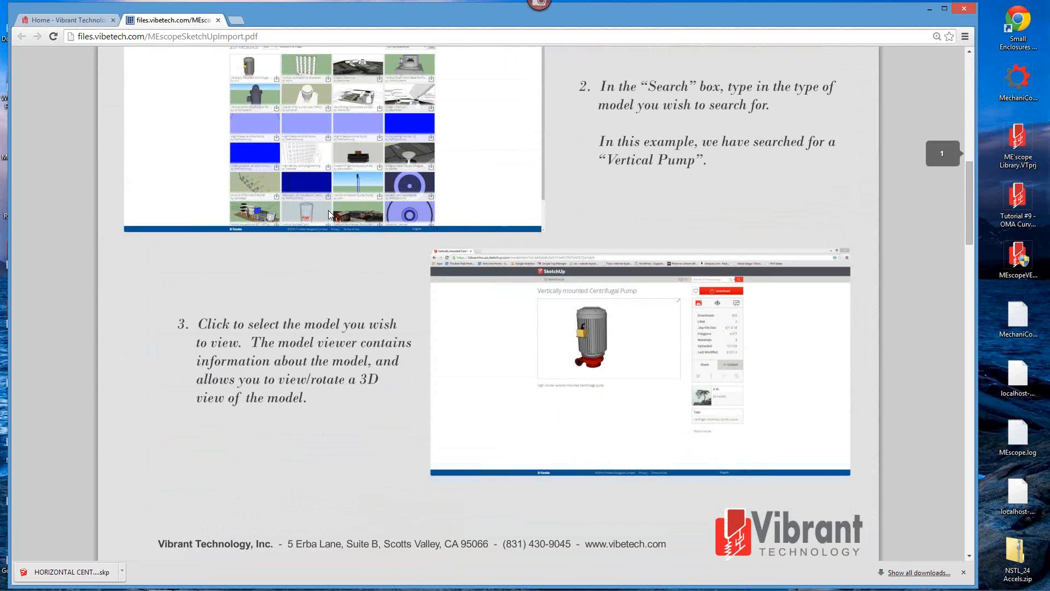
scroll(330, 213, "down", 4)
scroll(330, 214, "up", 3)
scroll(330, 214, "down", 1)
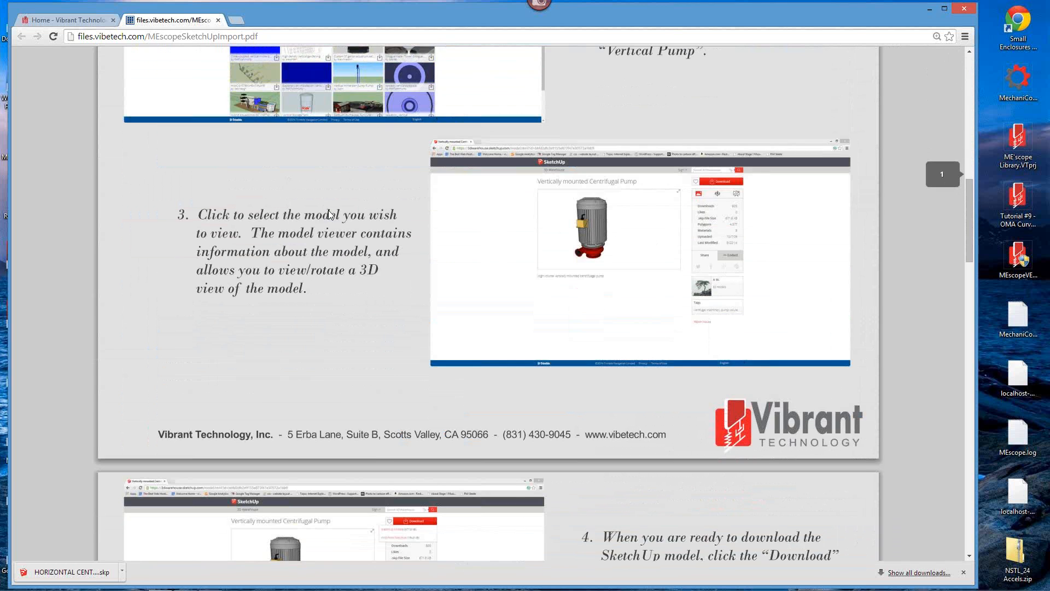
scroll(329, 214, "down", 12)
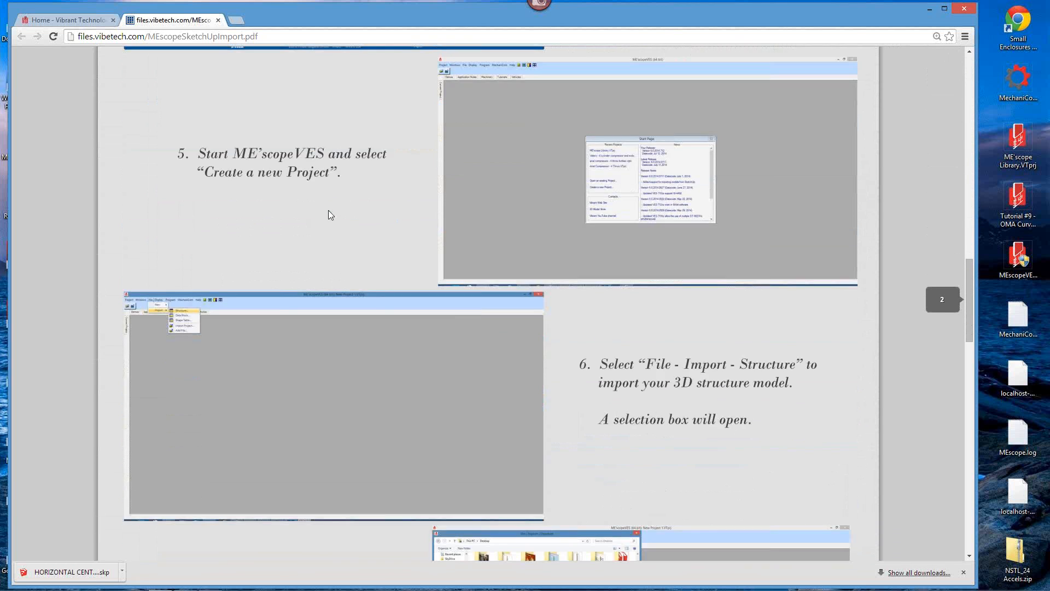
scroll(329, 214, "down", 2)
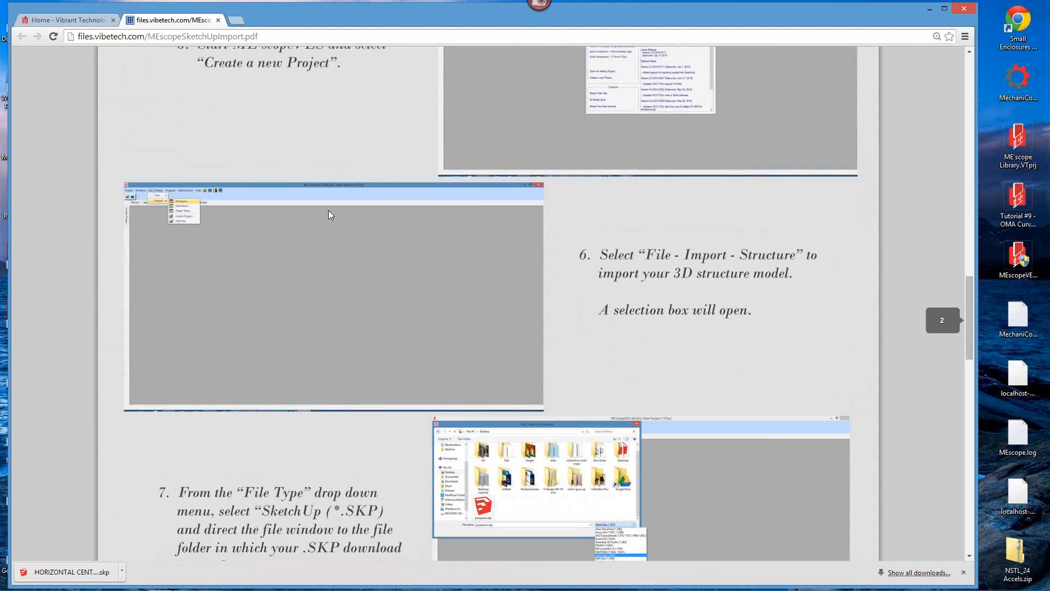
scroll(329, 215, "down", 1)
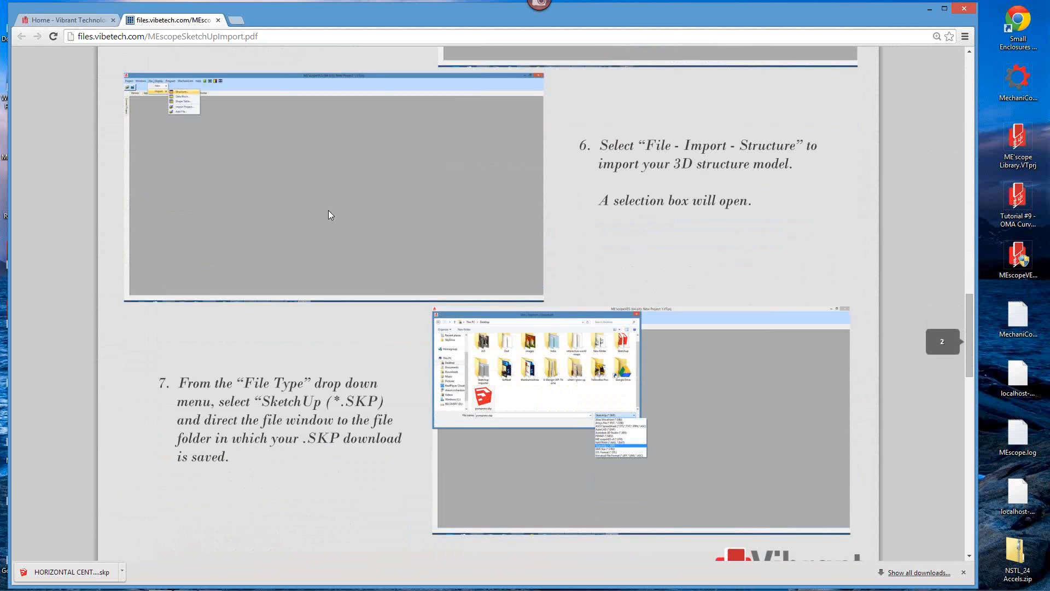
scroll(329, 213, "down", 3)
scroll(328, 213, "down", 5)
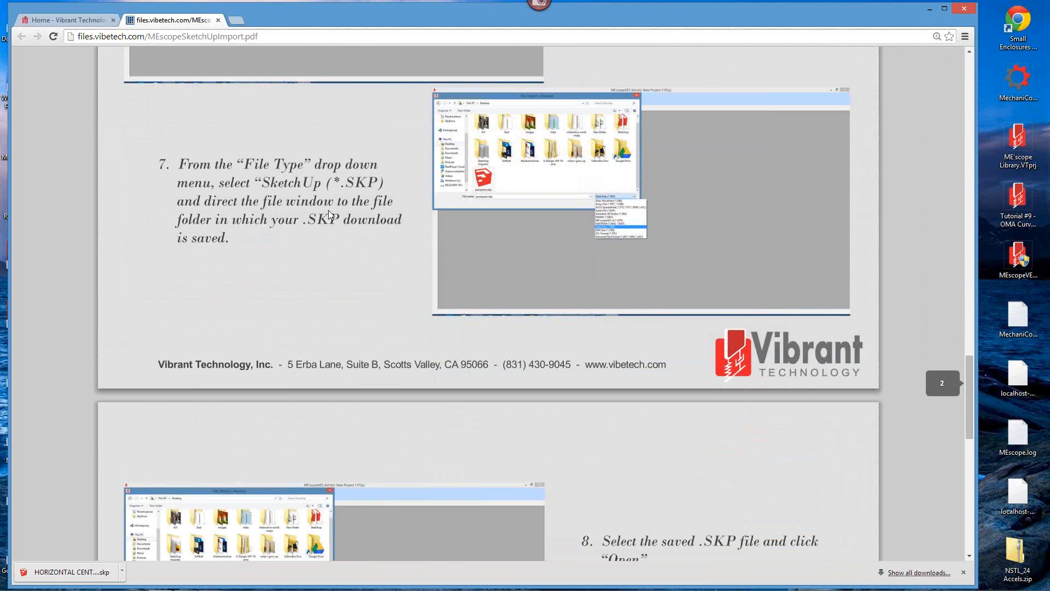
Open the SketchUp 3D Warehouse site from the web address given in instruction 1 of the PDF
scroll(329, 213, "up", 10)
scroll(328, 210, "up", 8)
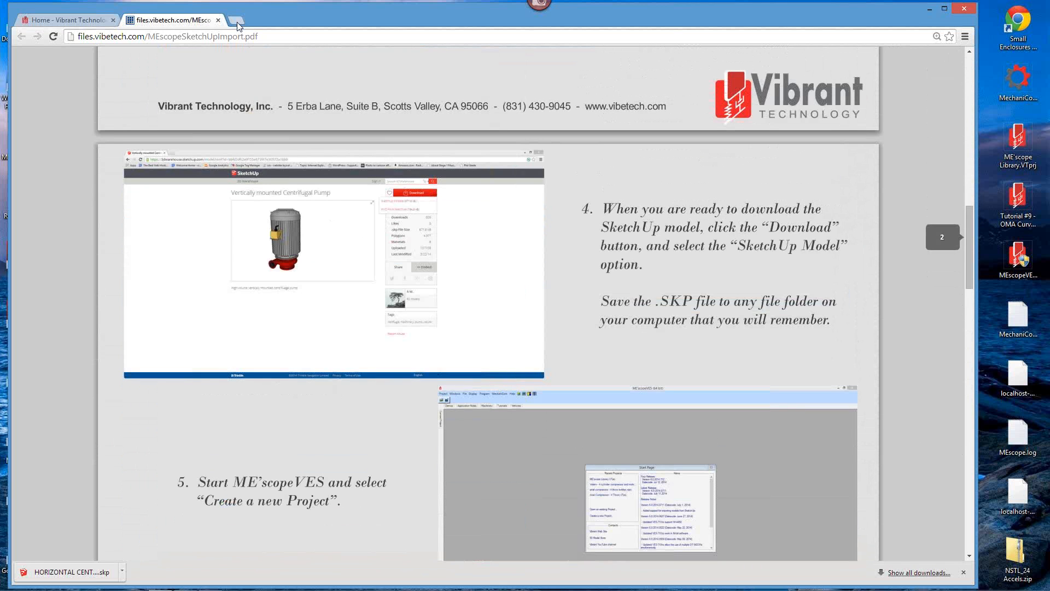
scroll(272, 201, "up", 12)
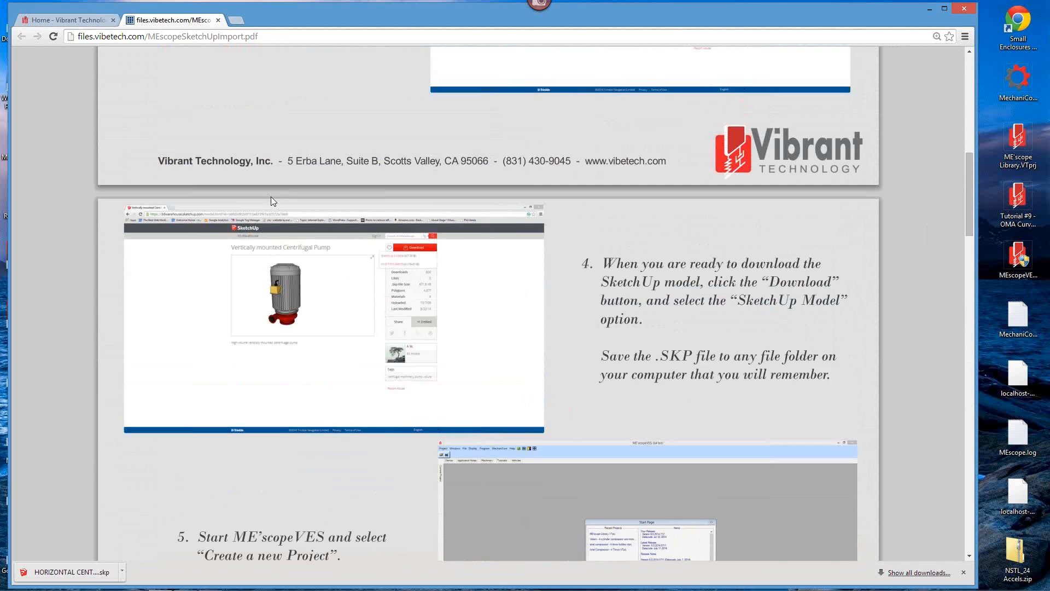
scroll(272, 198, "up", 3)
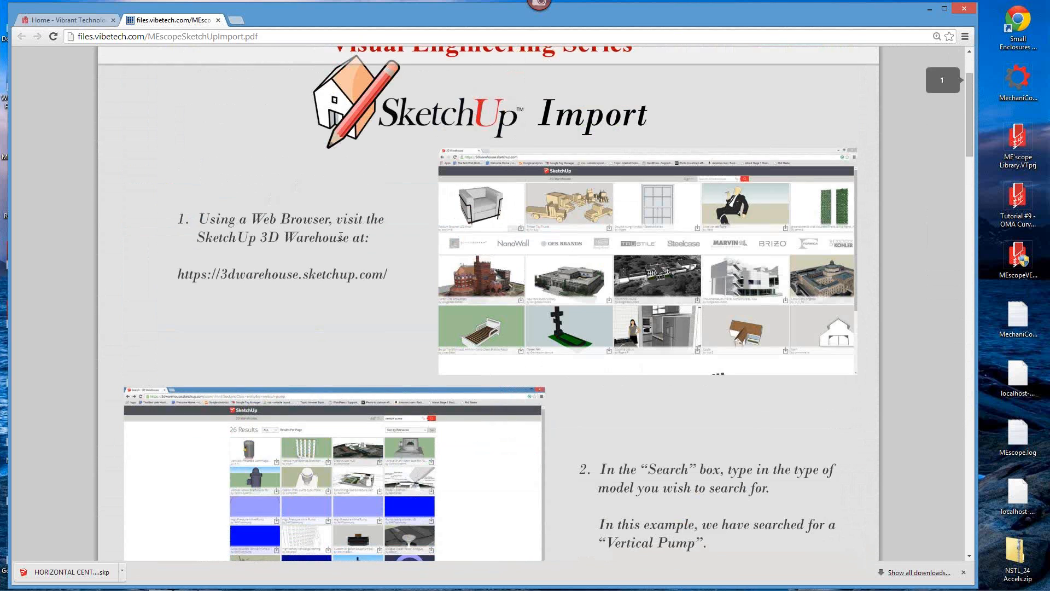
left_click(280, 276)
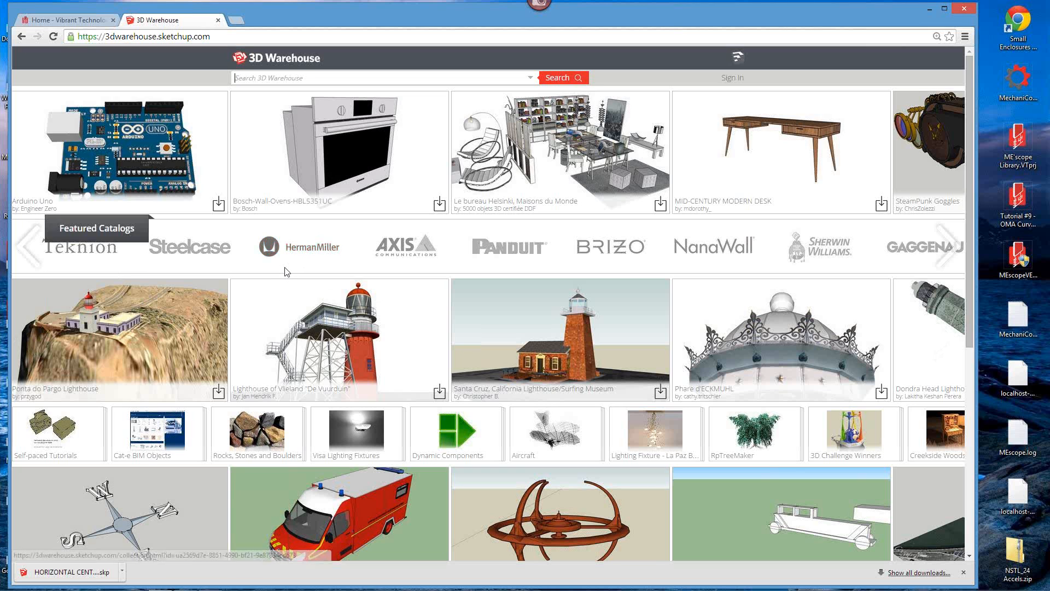
Search the 3D Warehouse for "pumps" and look through the pump models
scroll(285, 272, "down", 1)
scroll(285, 272, "down", 1)
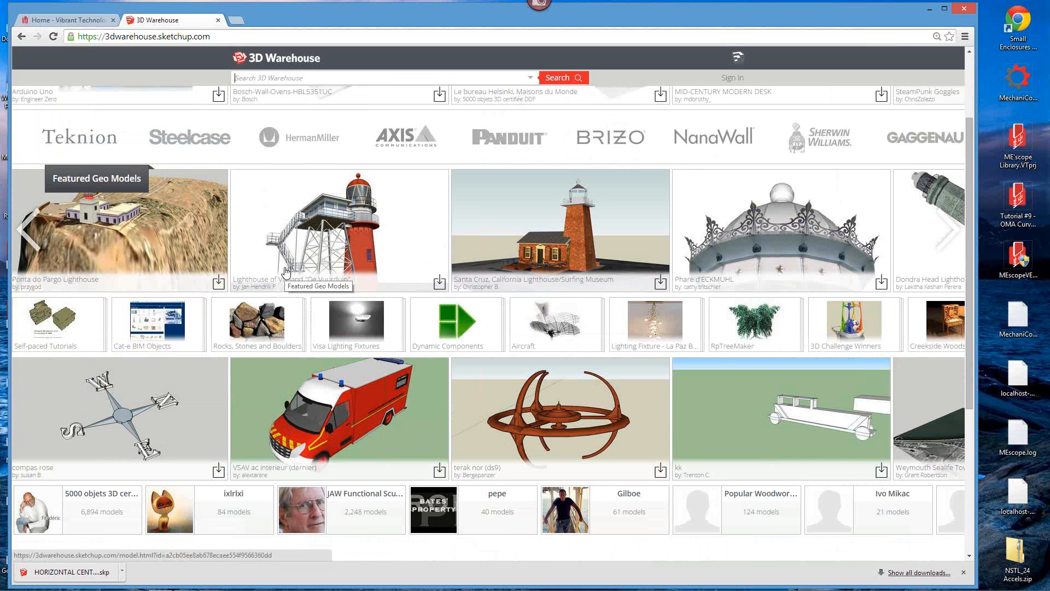
scroll(285, 271, "down", 1)
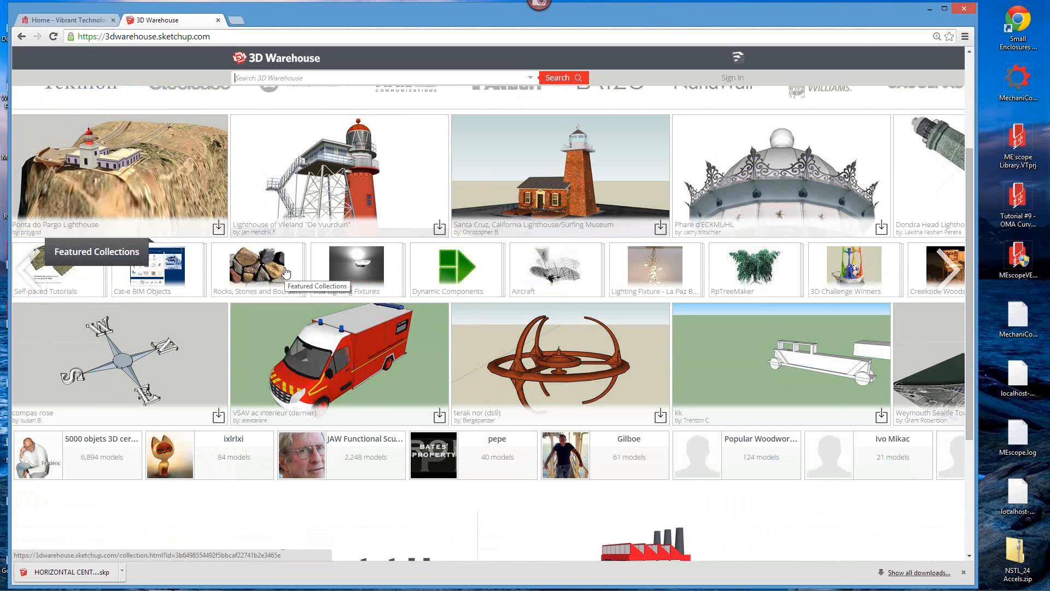
scroll(285, 272, "up", 1)
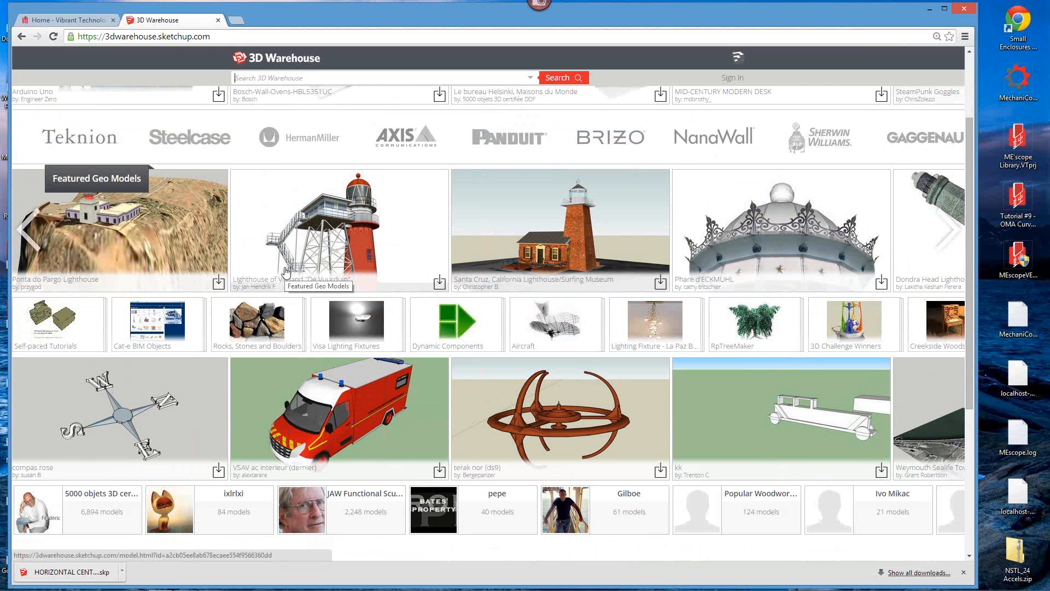
scroll(285, 272, "up", 2)
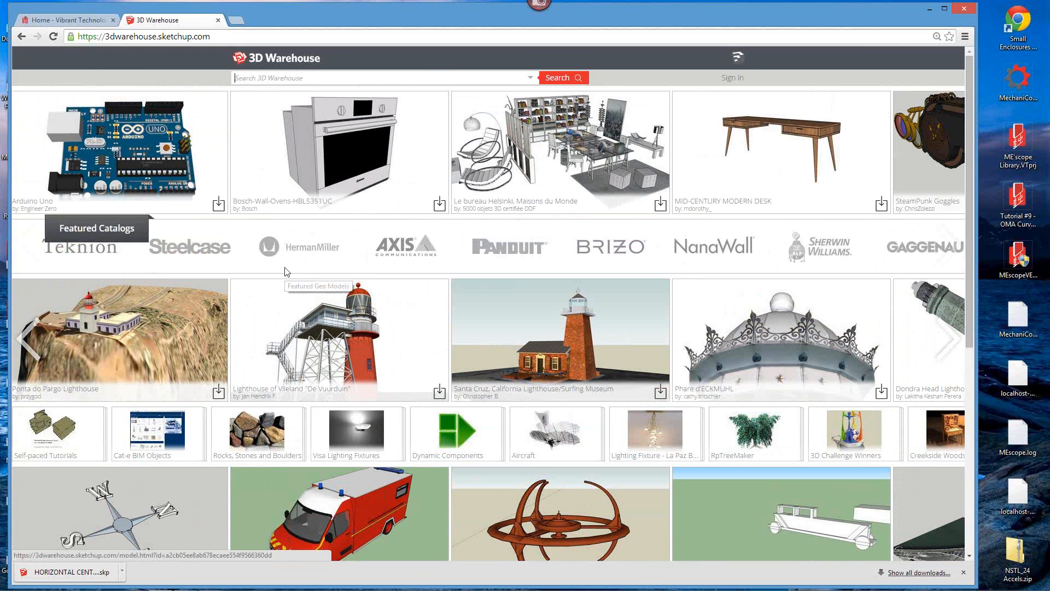
left_click(286, 78)
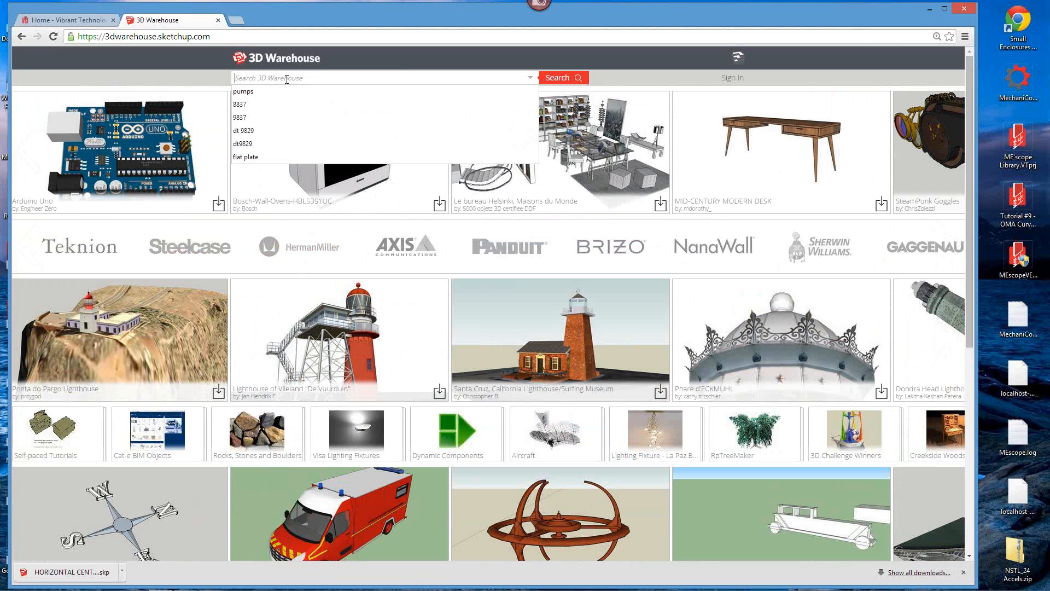
left_click(276, 91)
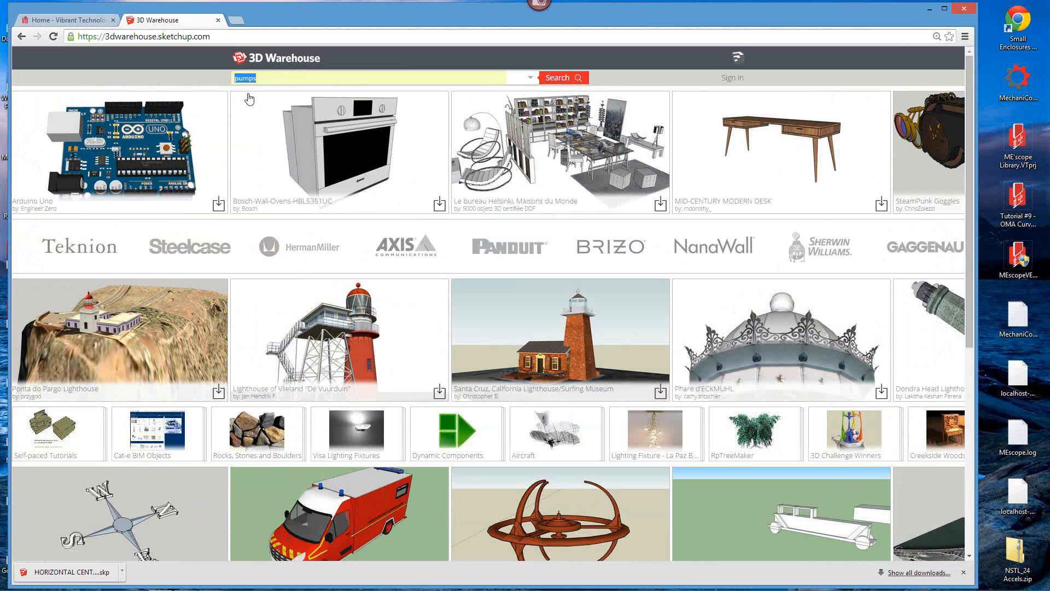
left_click(556, 79)
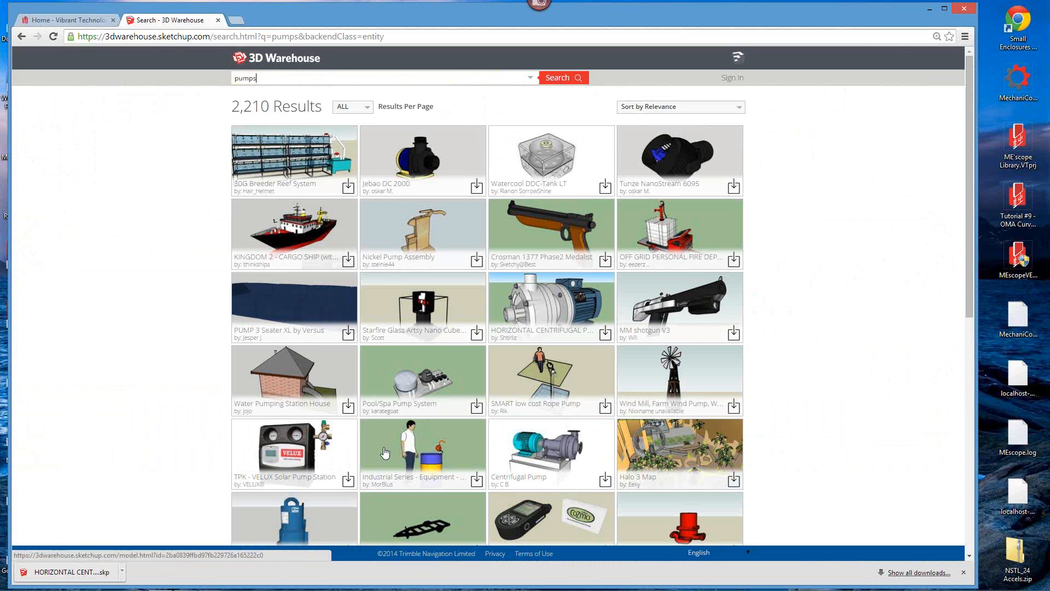
scroll(393, 464, "down", 5)
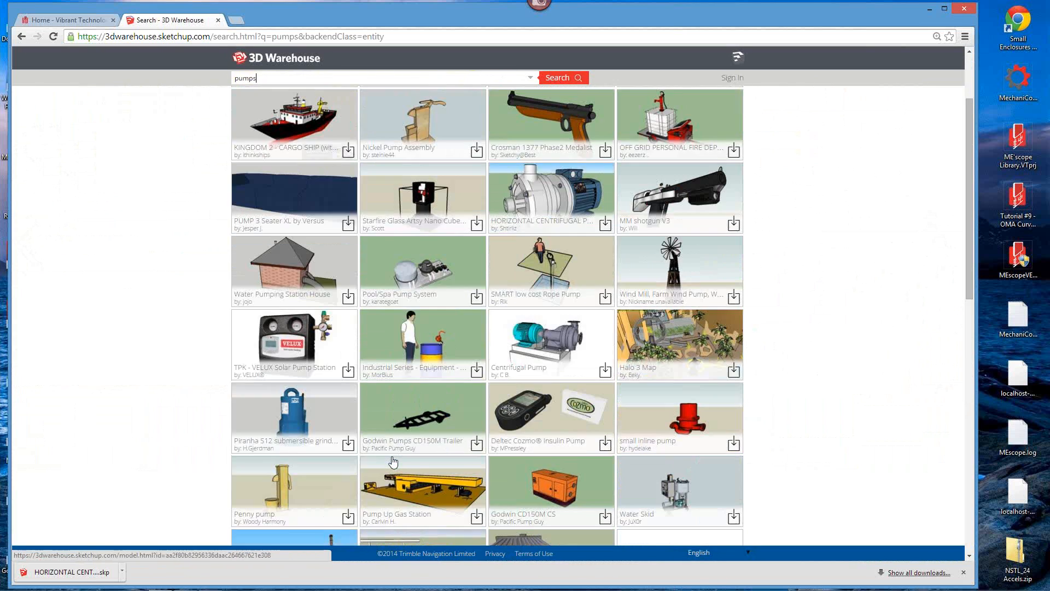
Look further through the pump models and download the HORIZONTAL CENTRIFUGAL PUMP model
scroll(392, 462, "down", 3)
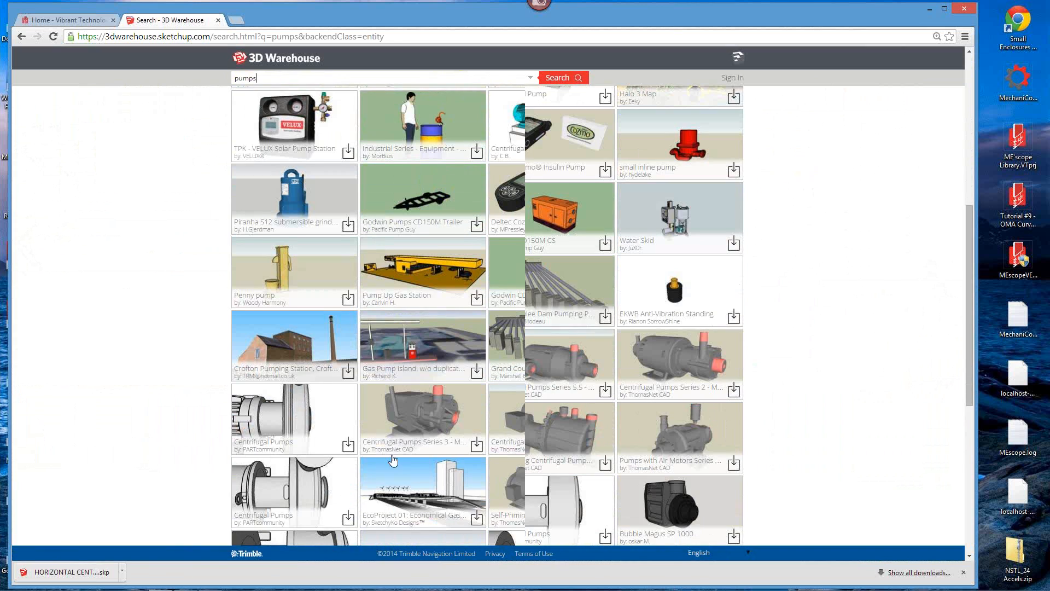
scroll(392, 459, "down", 1)
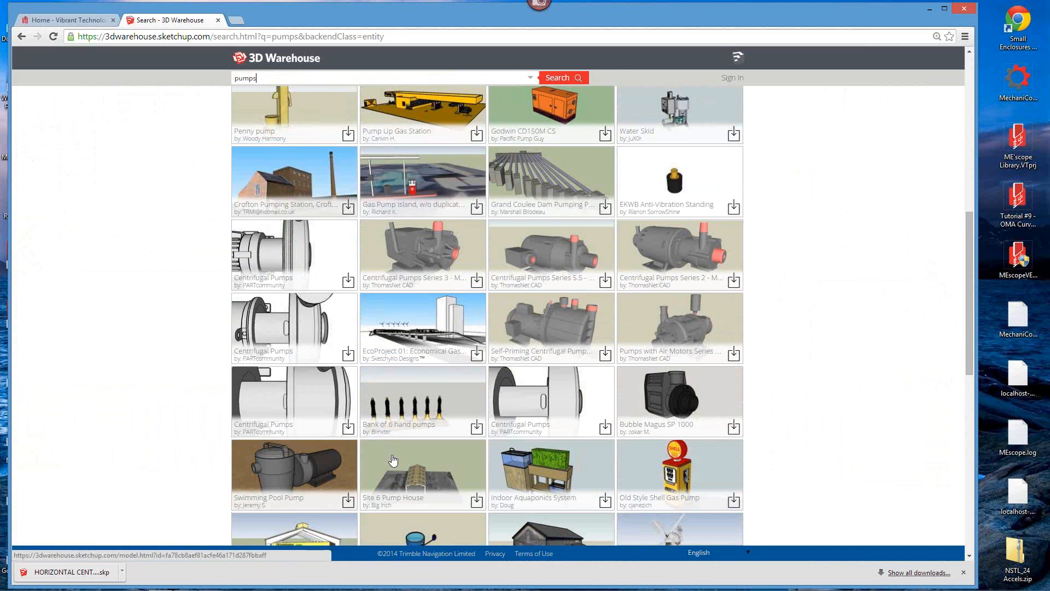
scroll(391, 458, "up", 6)
scroll(392, 458, "up", 3)
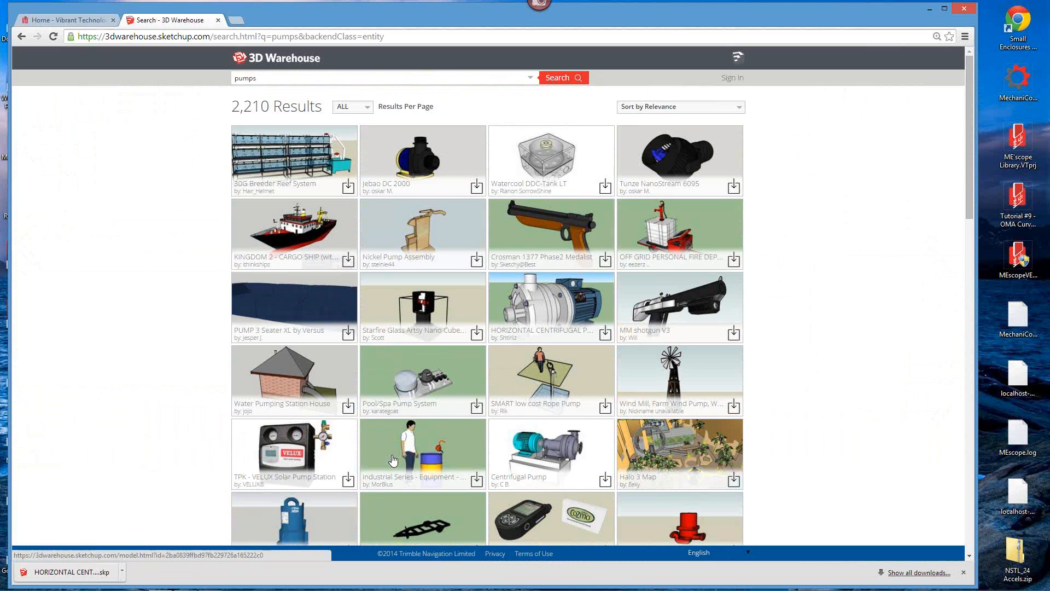
left_click(606, 335)
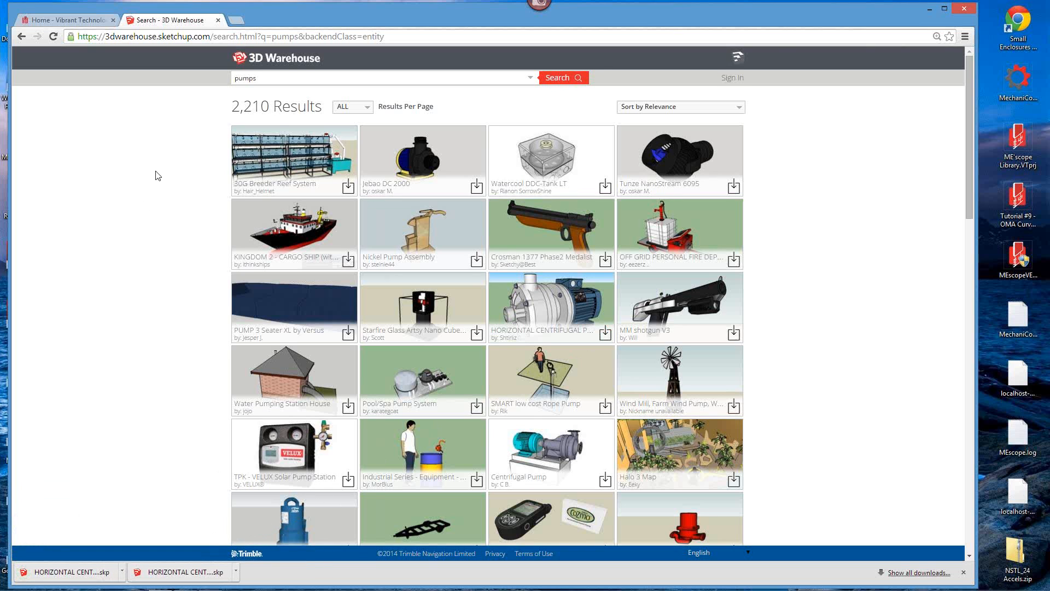
Switch to the ME'scopeVES development version, start it with the VT-950 Visual STN package, and create the project New Project 4.VTprj
left_click(929, 9)
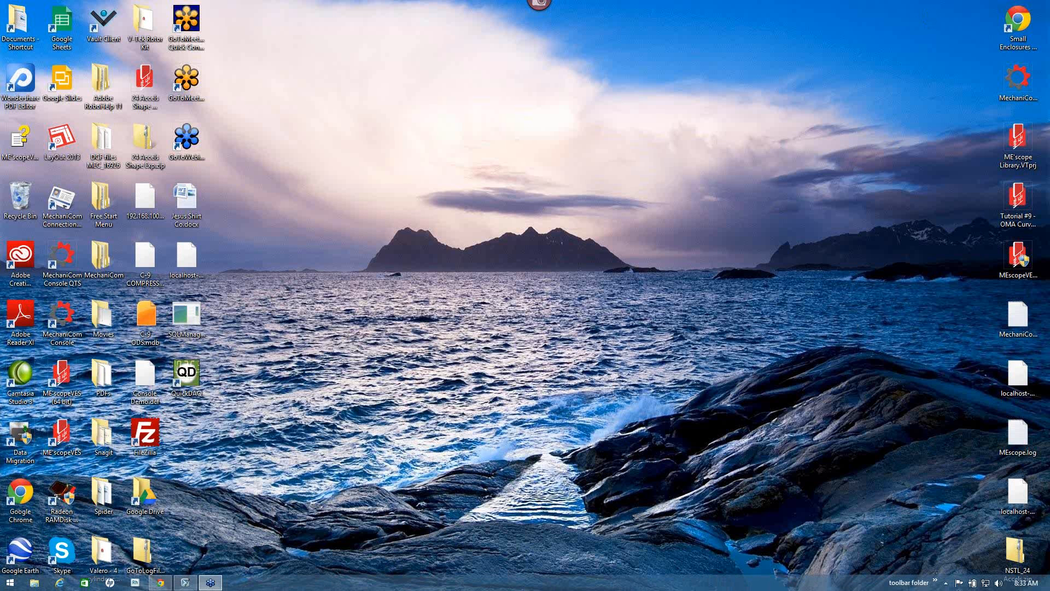
left_click(936, 583)
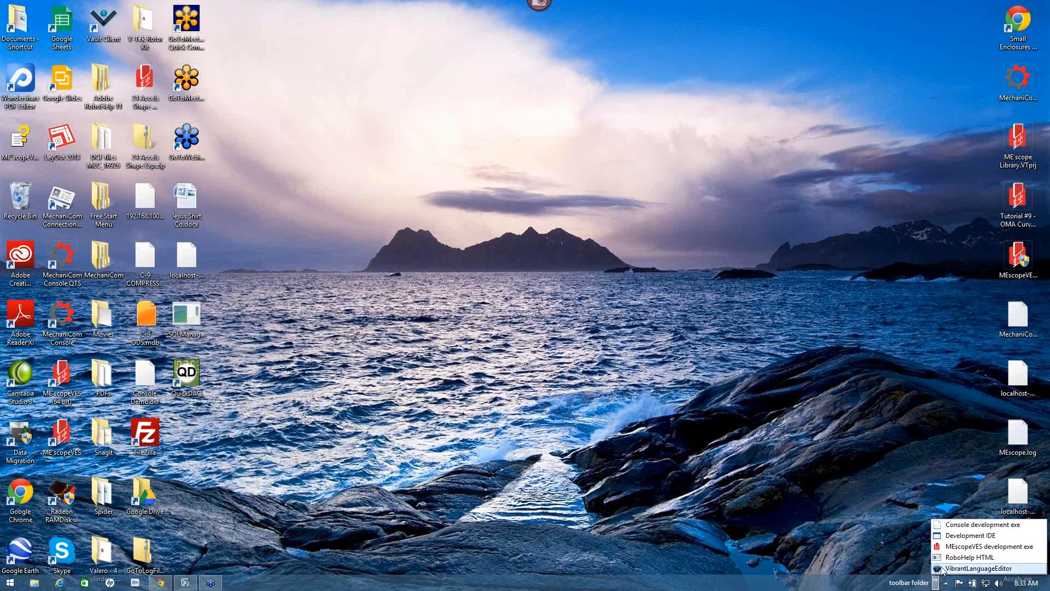
left_click_drag(945, 549, 946, 546)
left_click(946, 546)
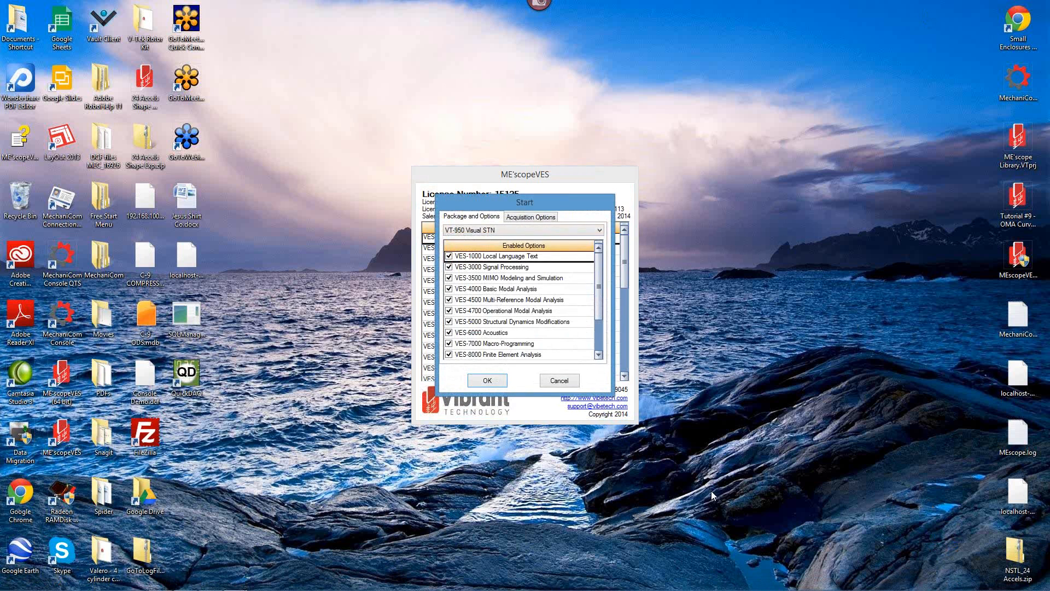
left_click(488, 382)
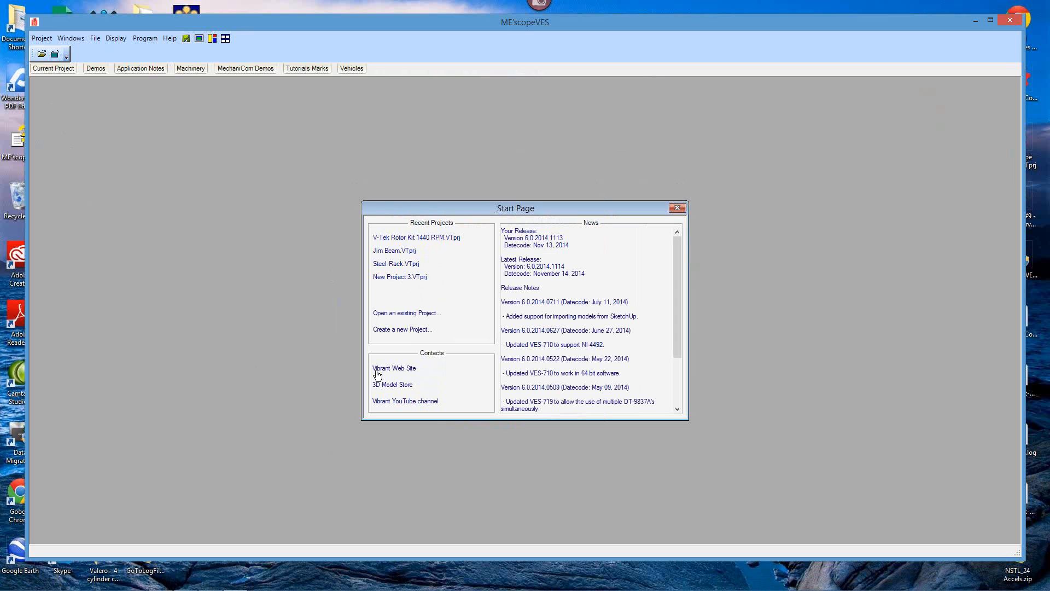
left_click(400, 329)
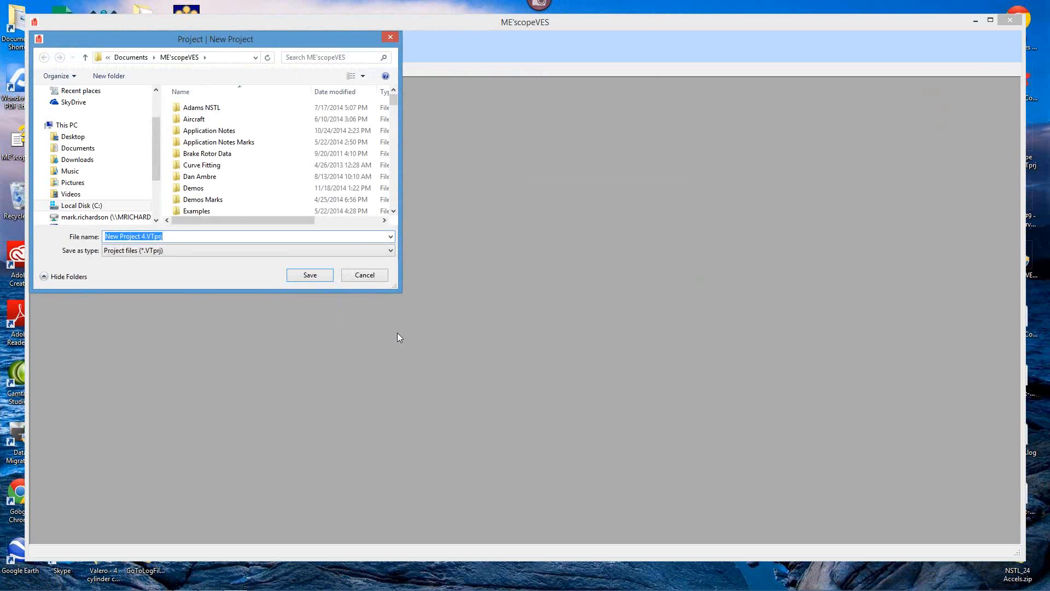
left_click(312, 279)
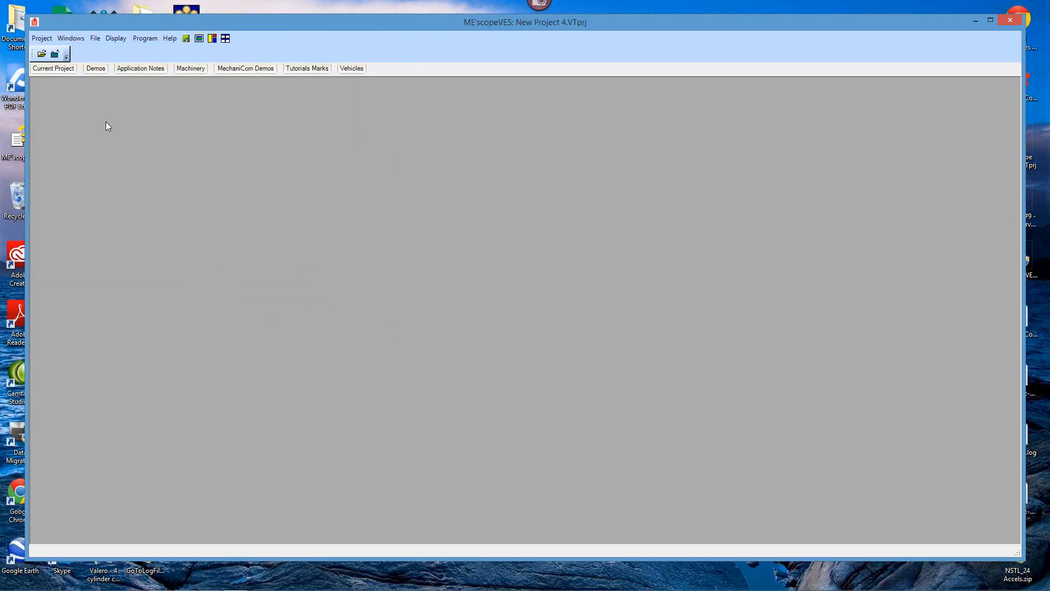
Import the SketchUp structure file HORIZONTAL CENTRIFUGAL PUMP HORIZONTAL CENTRIFUGAL PUMP (2).skp from the Downloads folder
left_click(96, 38)
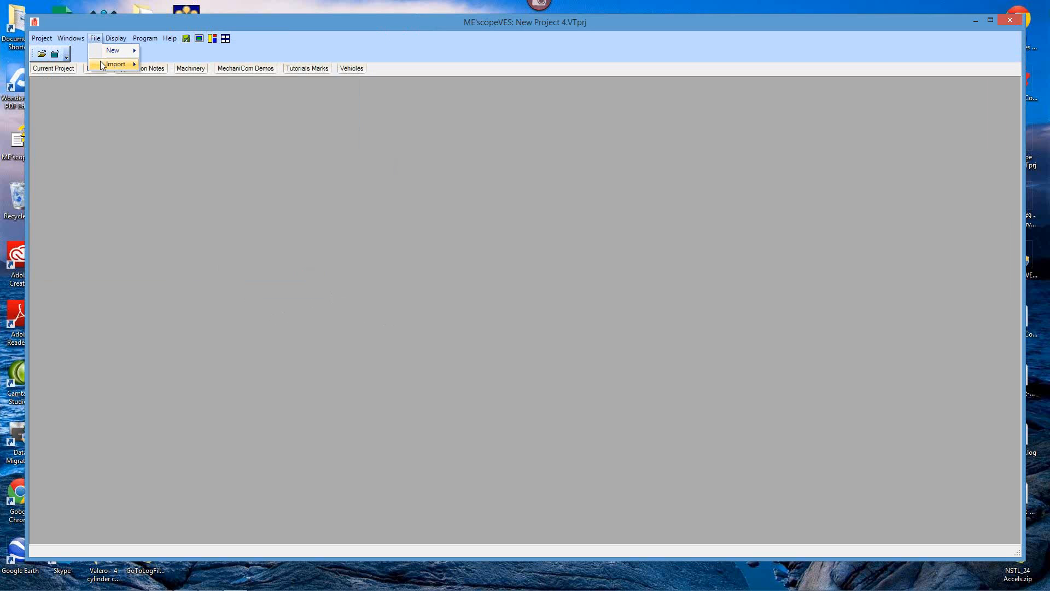
mouse_move(102, 64)
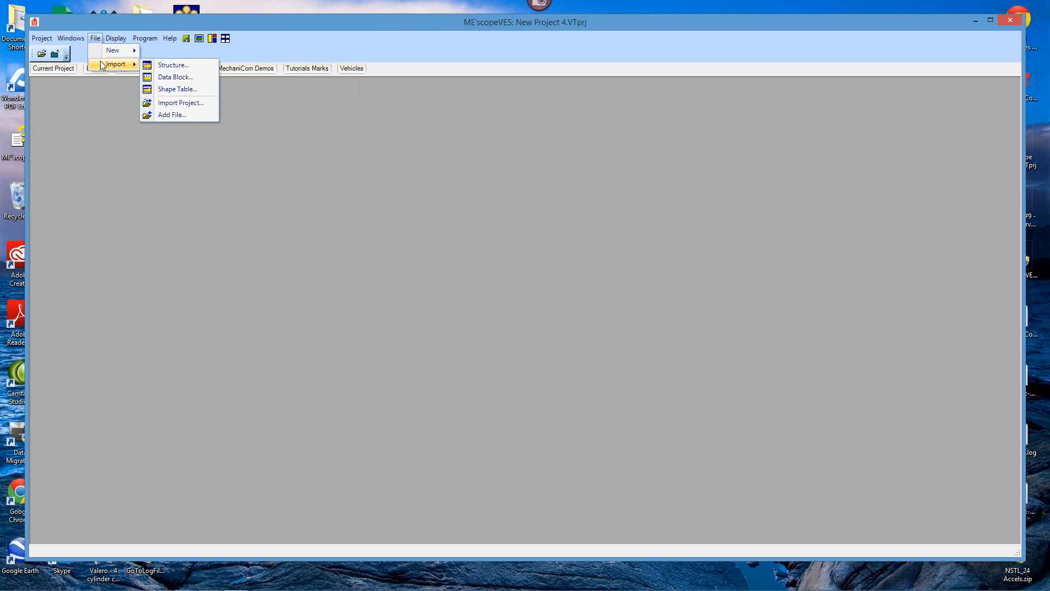
left_click(167, 65)
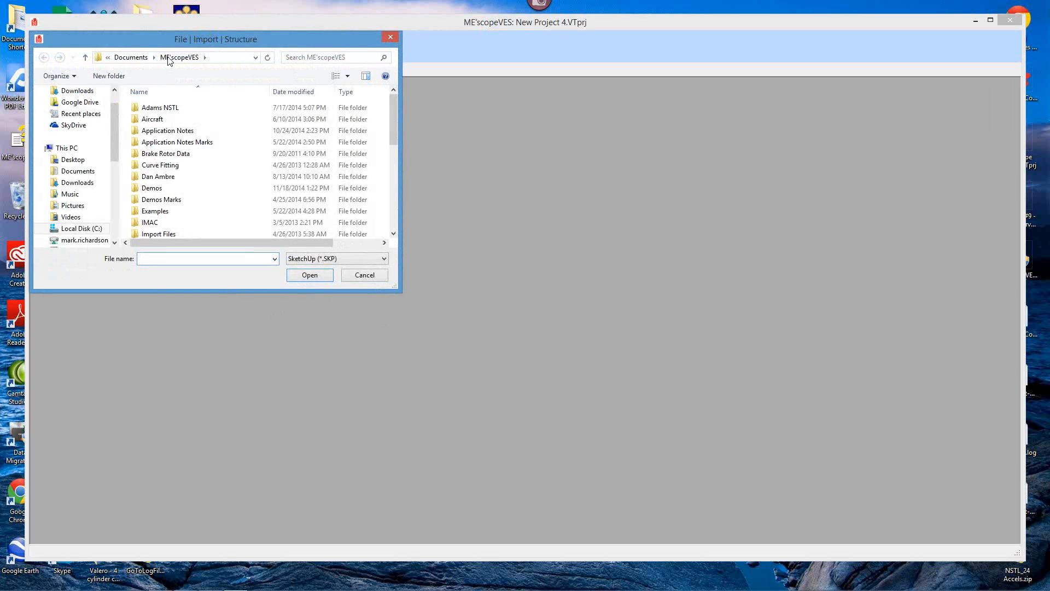
left_click_drag(176, 50, 419, 167)
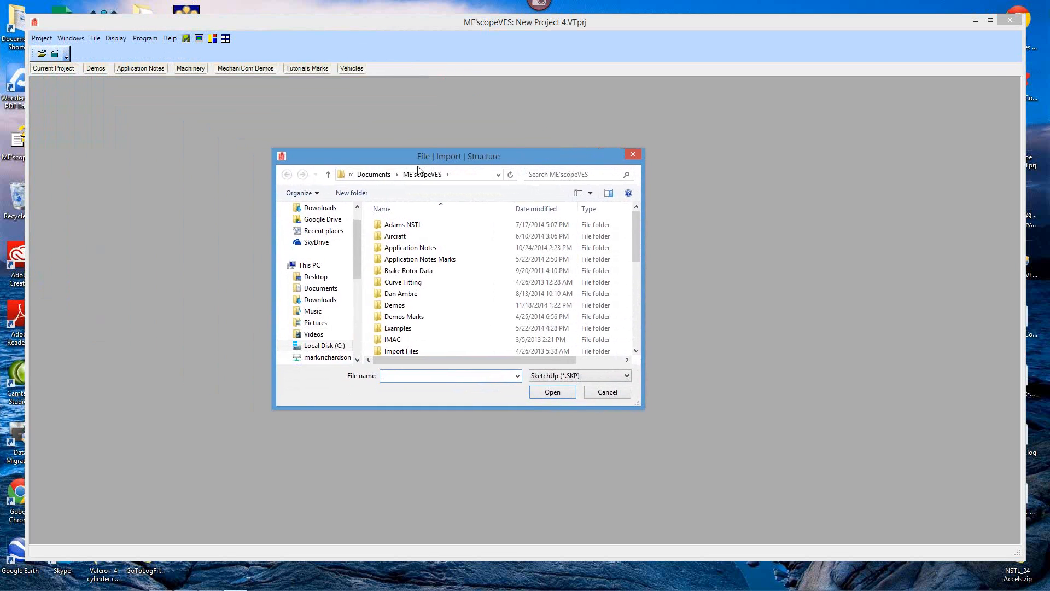
left_click(321, 300)
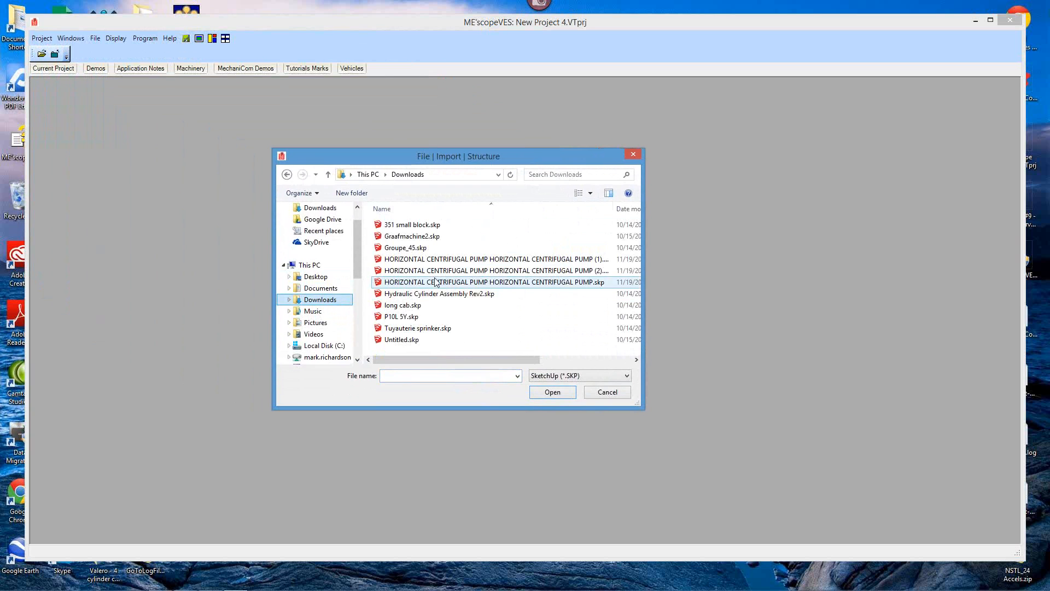
left_click_drag(643, 195, 730, 195)
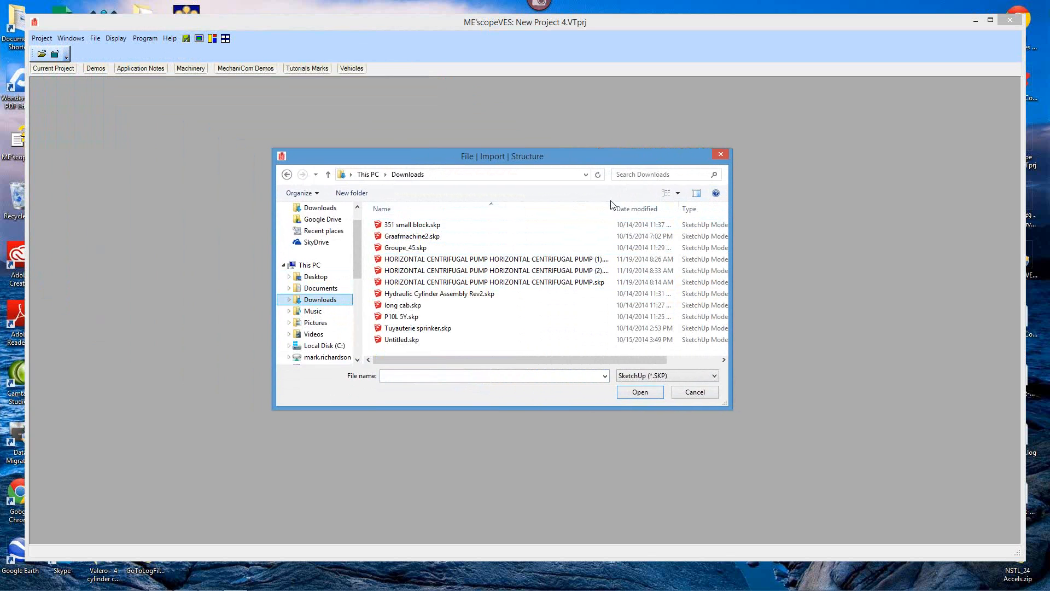
left_click_drag(613, 208, 660, 206)
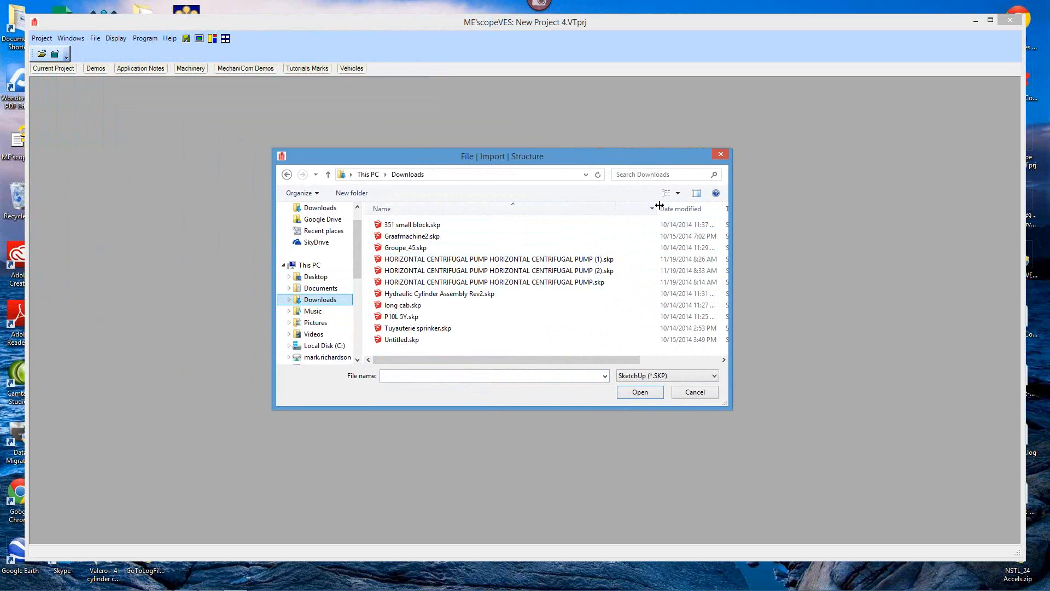
left_click(527, 272)
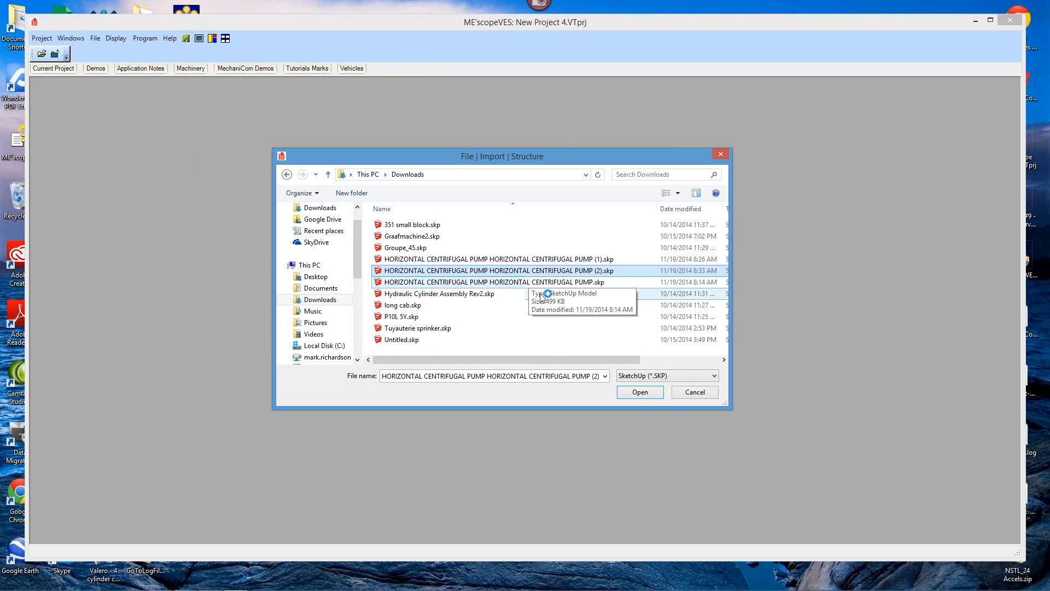
left_click(630, 393)
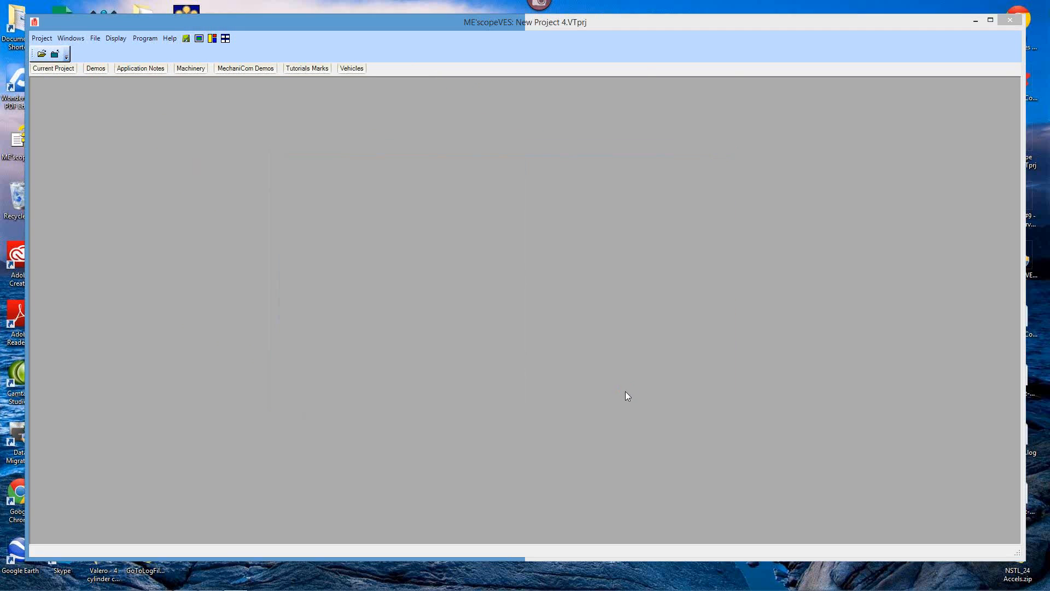
left_click(485, 323)
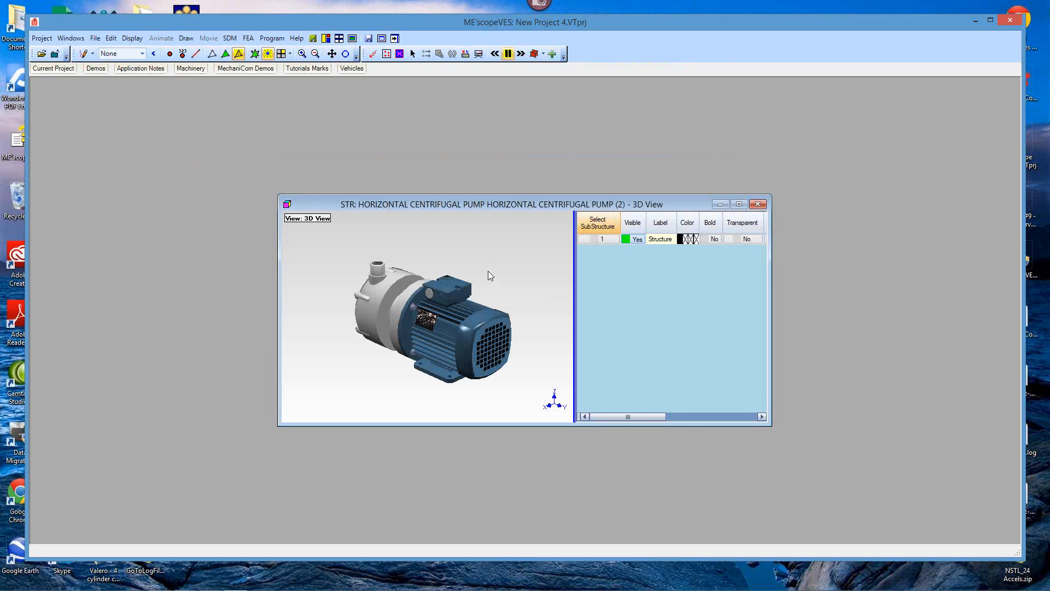
Center the imported pump's structure window in the work area and enlarge the pump in the 3D view
right_click(491, 267)
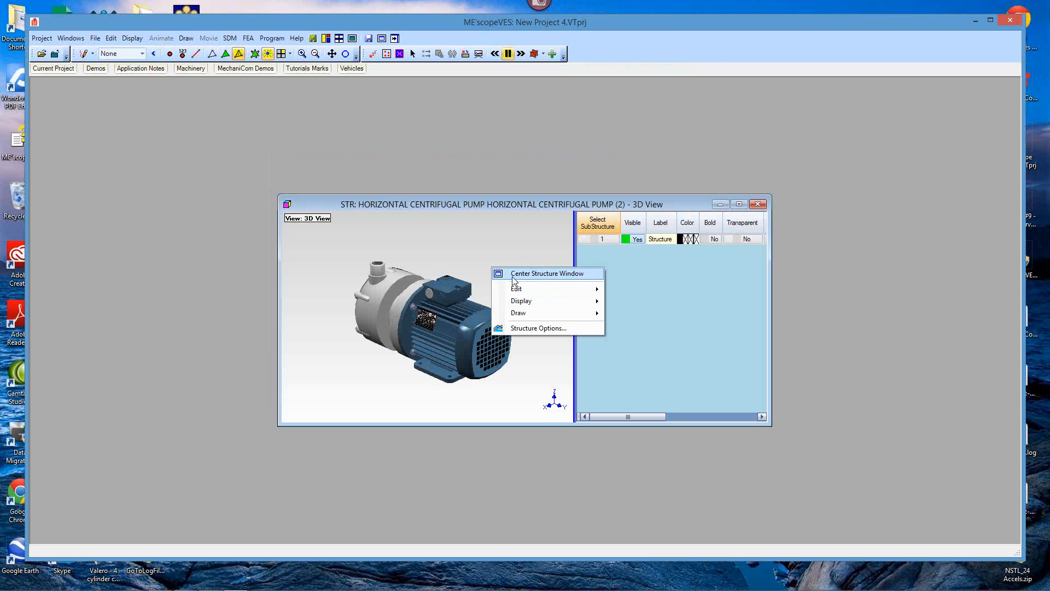
left_click(514, 276)
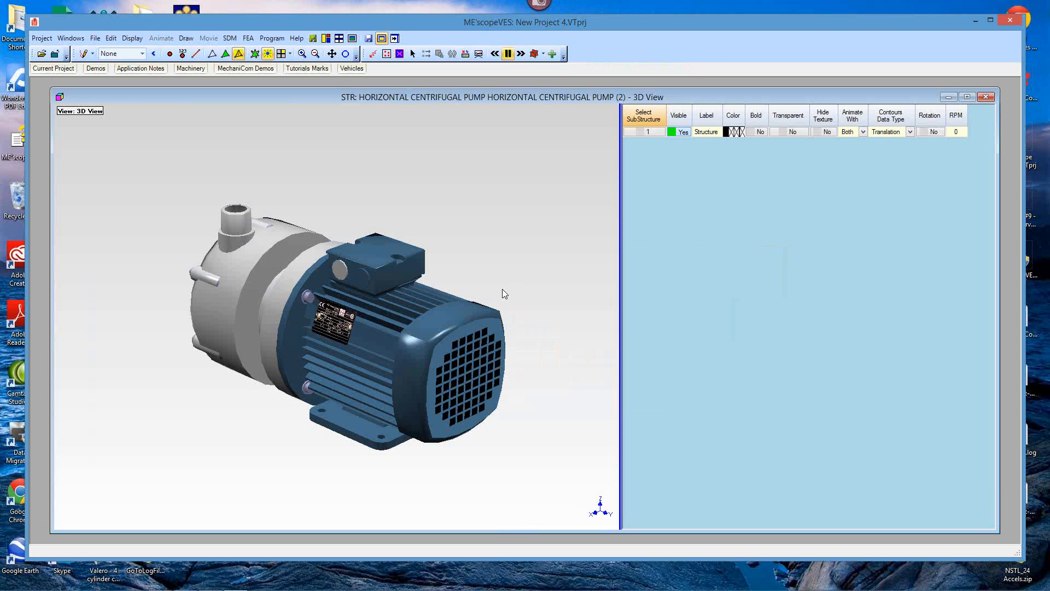
scroll(502, 293, "up", 3)
mouse_move(454, 328)
left_mouse_down()
mouse_move(488, 334)
mouse_move(537, 320)
mouse_move(558, 329)
mouse_move(509, 334)
mouse_move(590, 310)
mouse_move(601, 333)
mouse_move(623, 316)
mouse_move(477, 340)
mouse_move(462, 327)
mouse_move(470, 335)
left_mouse_up()
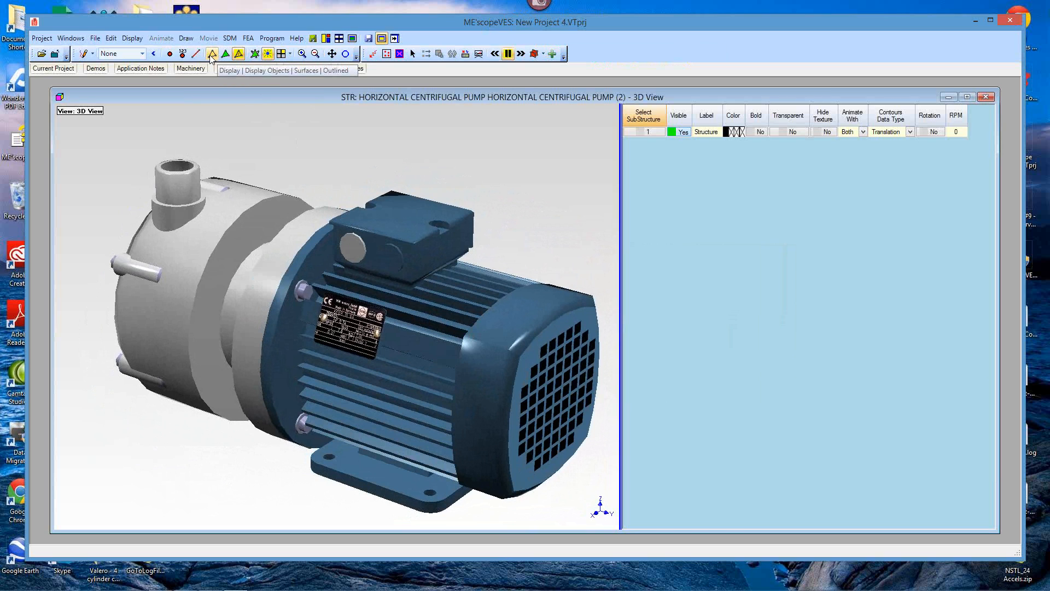
Turn on the pump's line display, hide its textured surfaces, and rotate the resulting wireframe
left_click(239, 55)
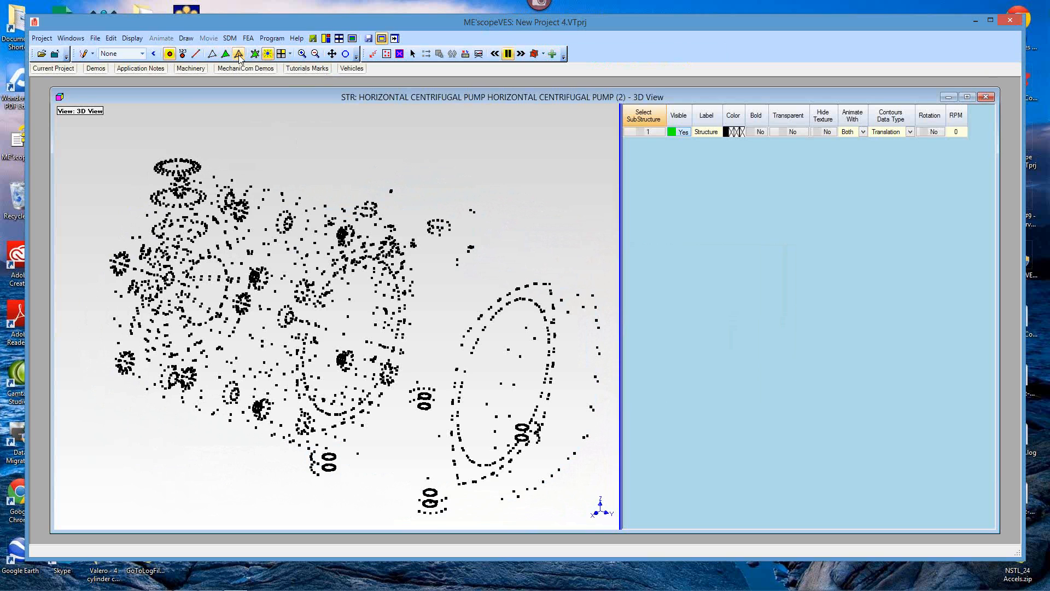
left_click(239, 54)
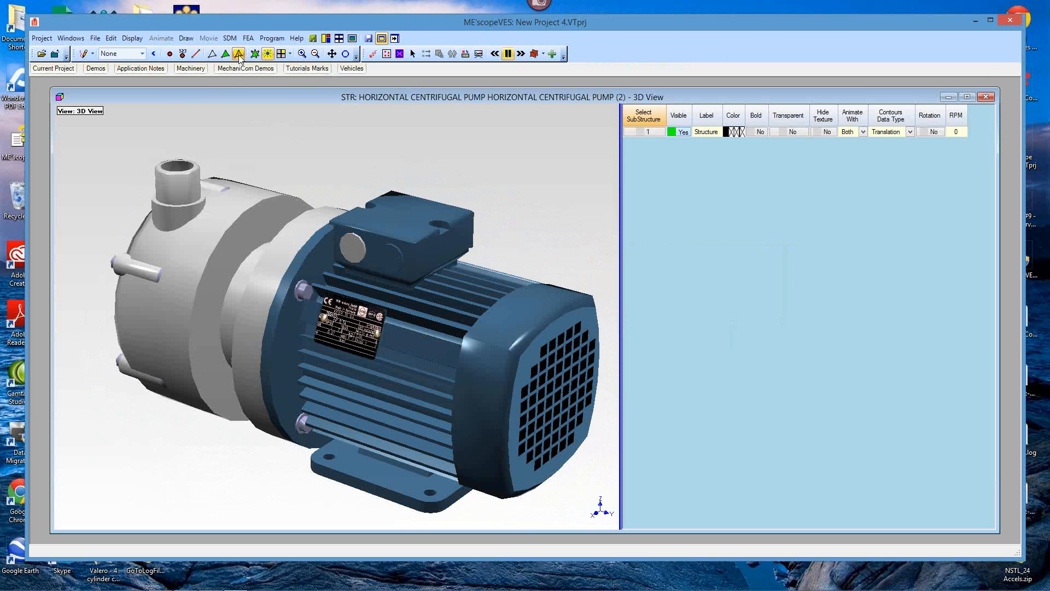
left_click(196, 54)
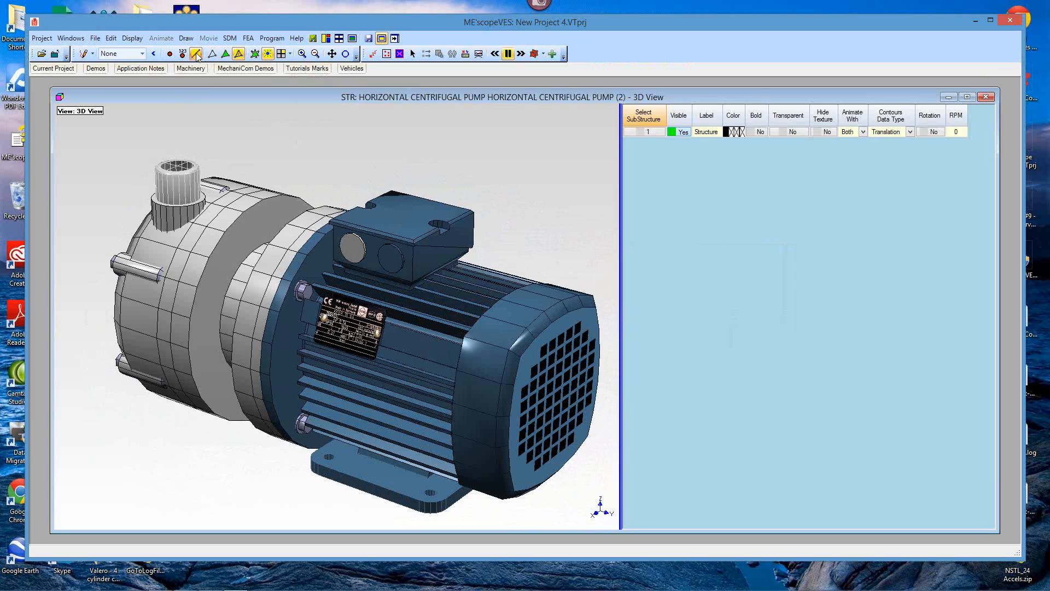
left_click(238, 55)
left_click_drag(288, 230, 409, 232)
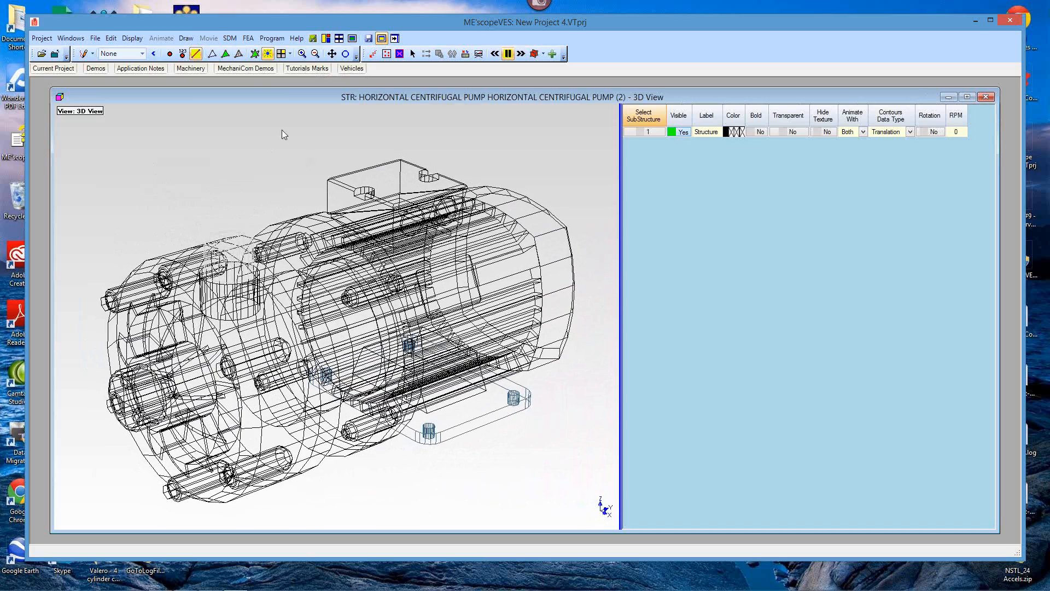
Replace the line display with outlined surfaces and widen the 3D view pane to inspect the pump's surface mesh
left_click(195, 54)
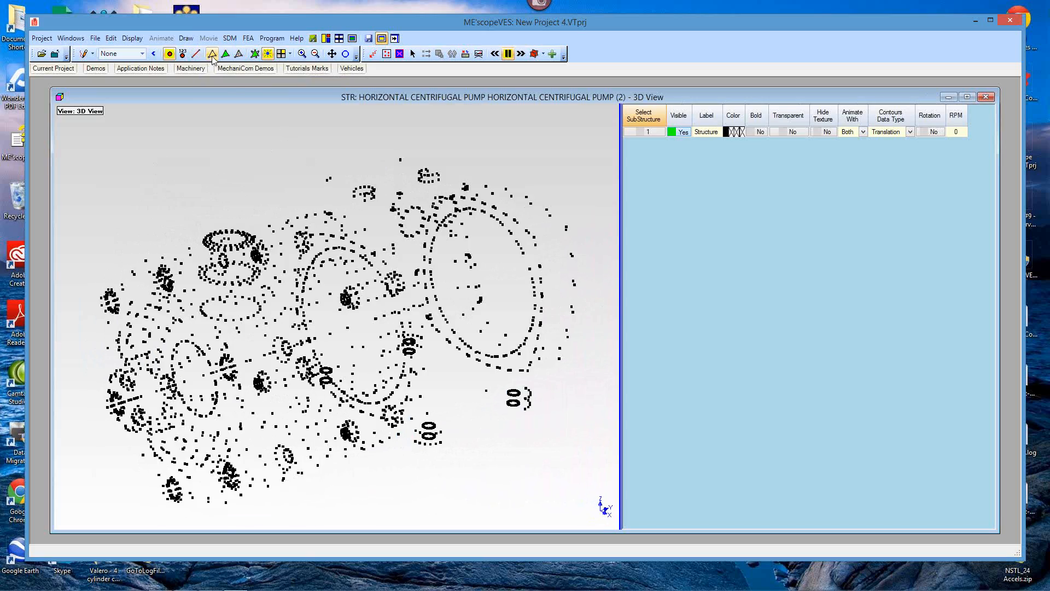
left_click(212, 54)
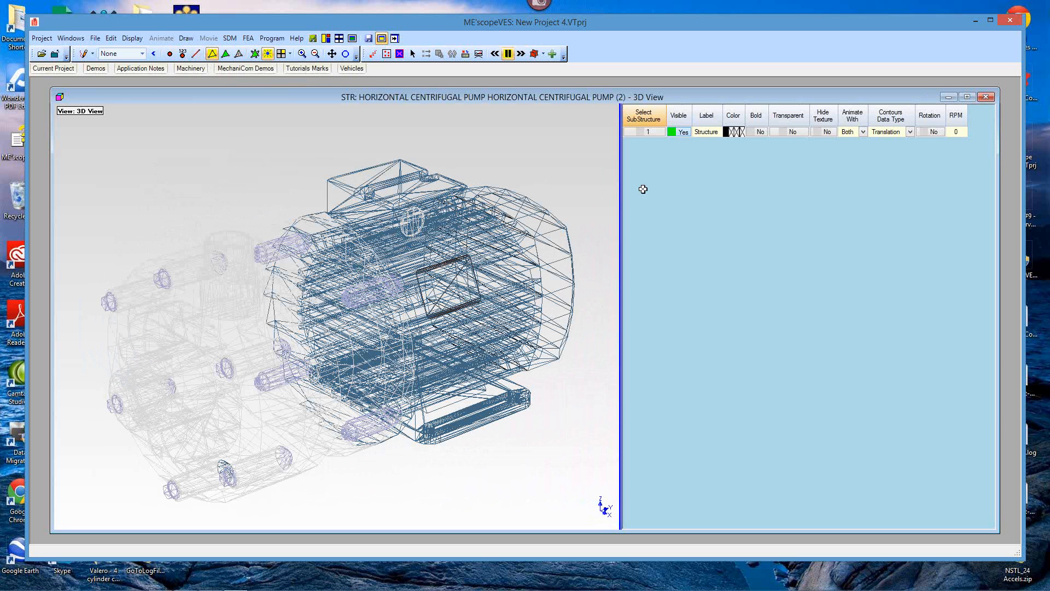
left_click_drag(621, 208, 835, 191)
left_click_drag(746, 231, 584, 243)
scroll(583, 238, "up", 3)
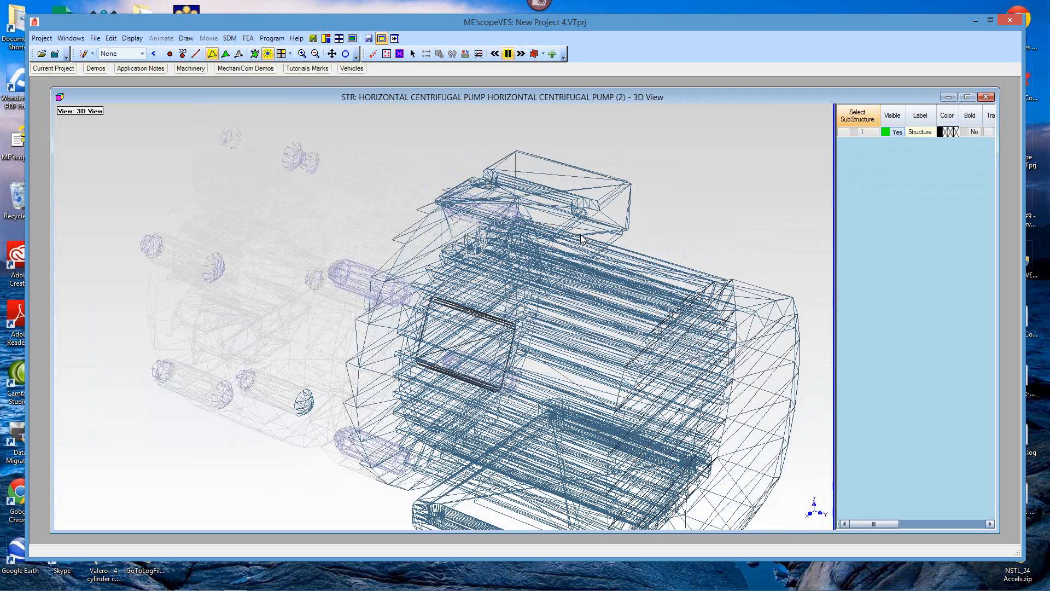
Display the pump with filled surfaces only and rotate it to inspect the pump housing and motor
left_click(226, 53)
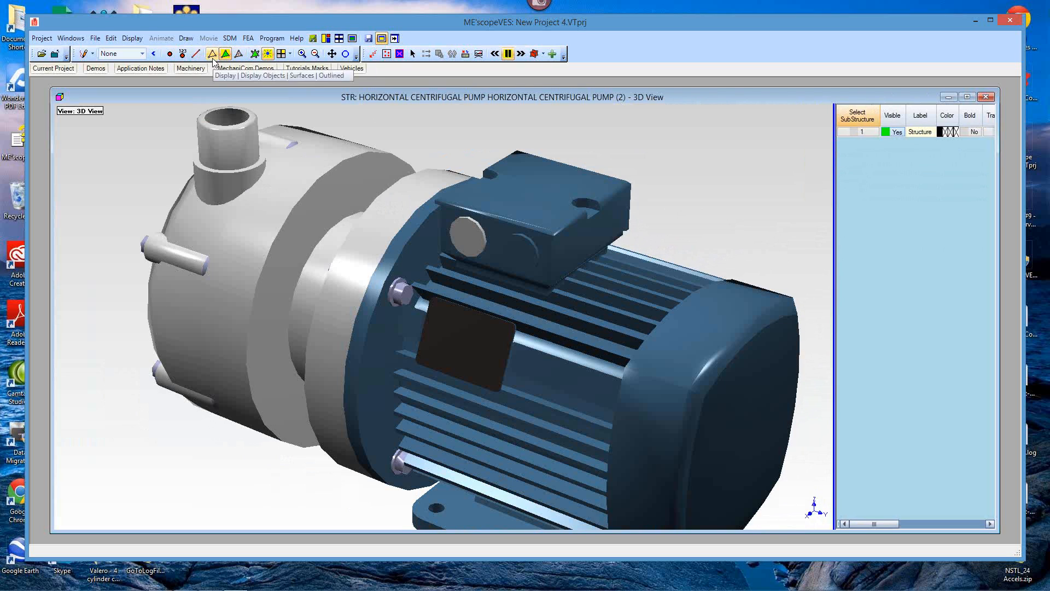
left_click(212, 54)
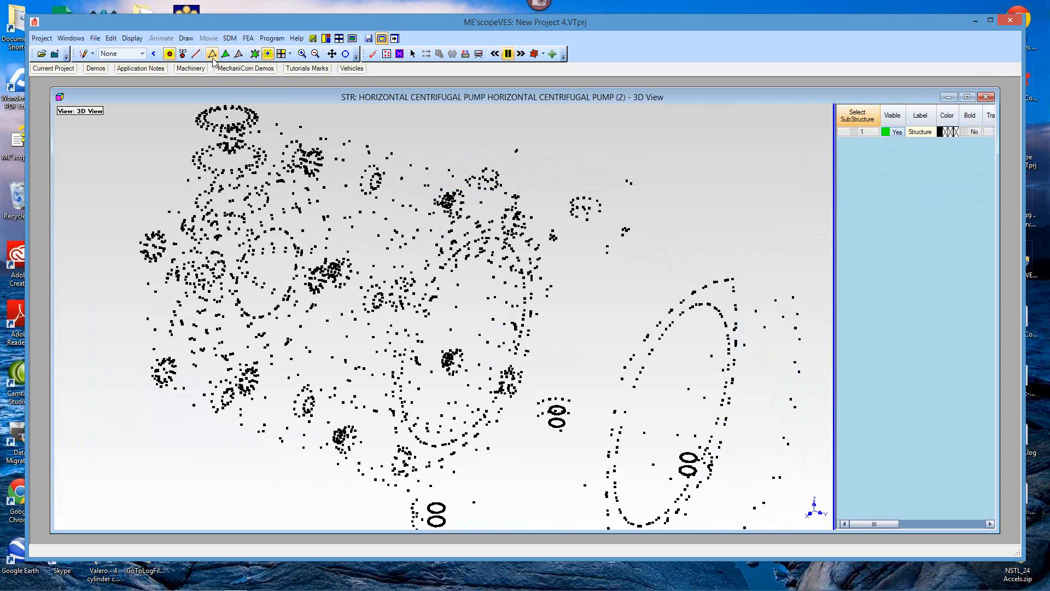
left_click(225, 53)
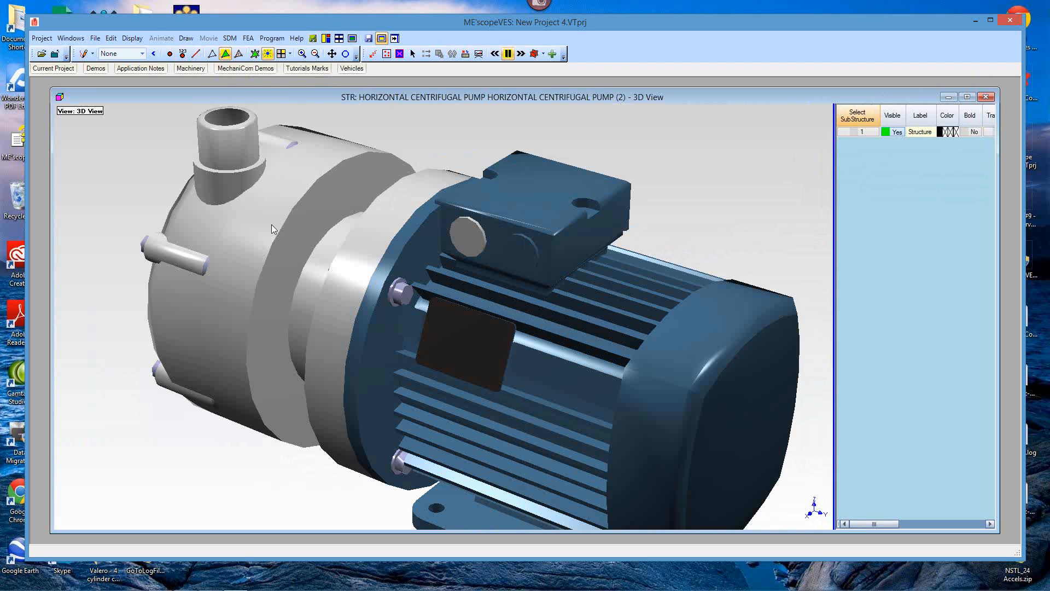
mouse_move(323, 270)
left_mouse_down()
mouse_move(417, 280)
mouse_move(477, 263)
left_mouse_up()
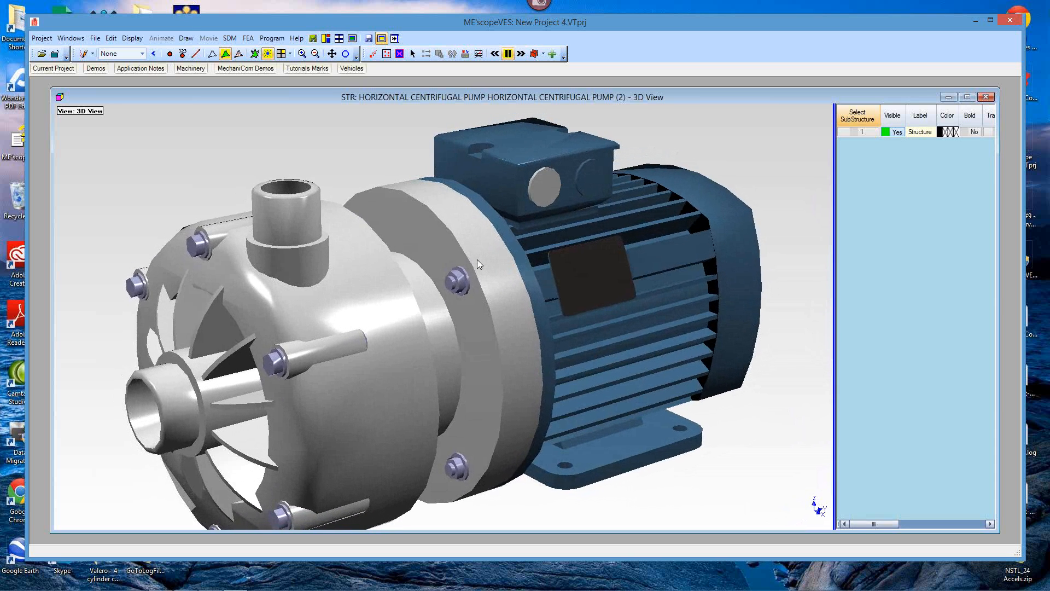
left_click_drag(368, 314, 251, 327)
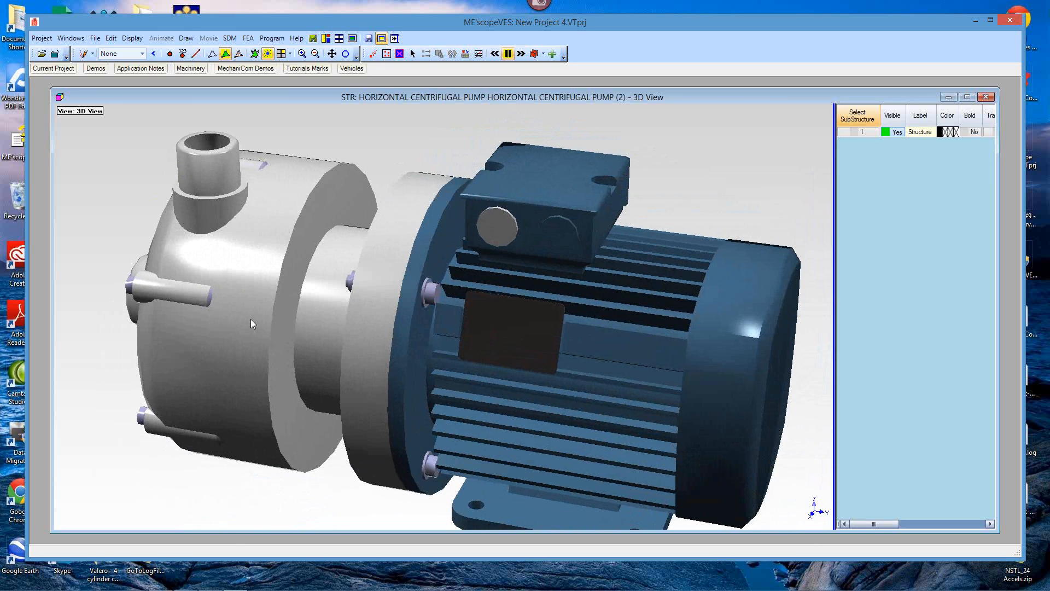
Close the pump project without saving it and open the recent project V-Tek Rotor Kit 1440 RPM.VTprj
left_click(44, 38)
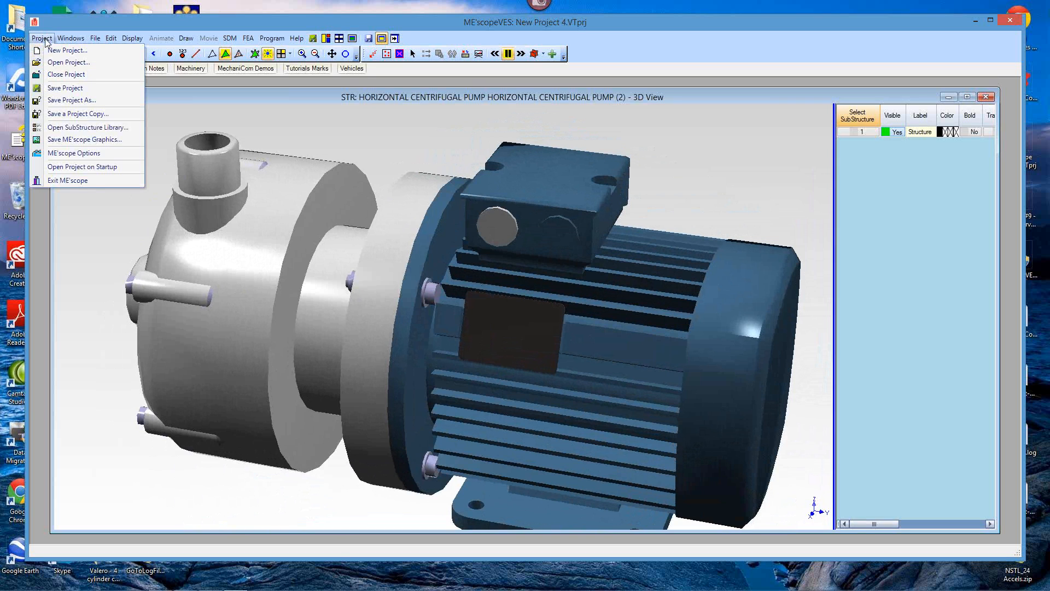
left_click(60, 75)
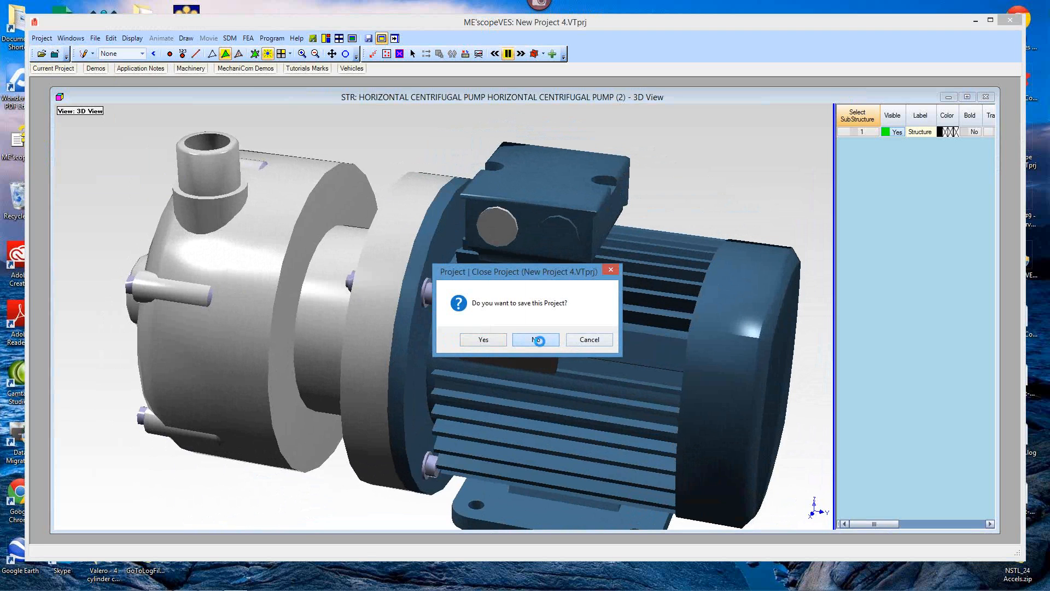
left_click(537, 339)
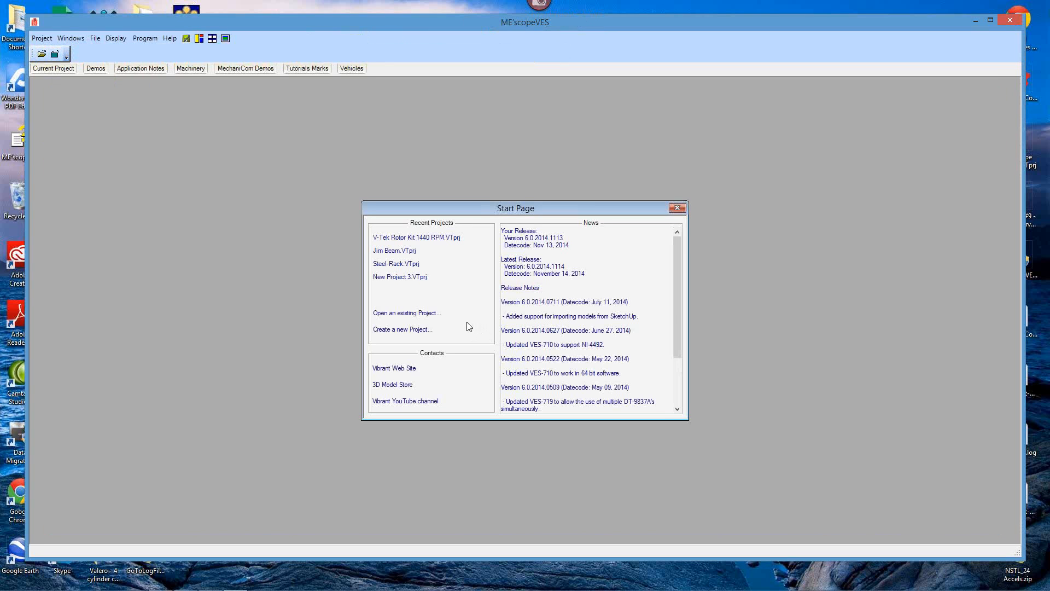
left_click(421, 237)
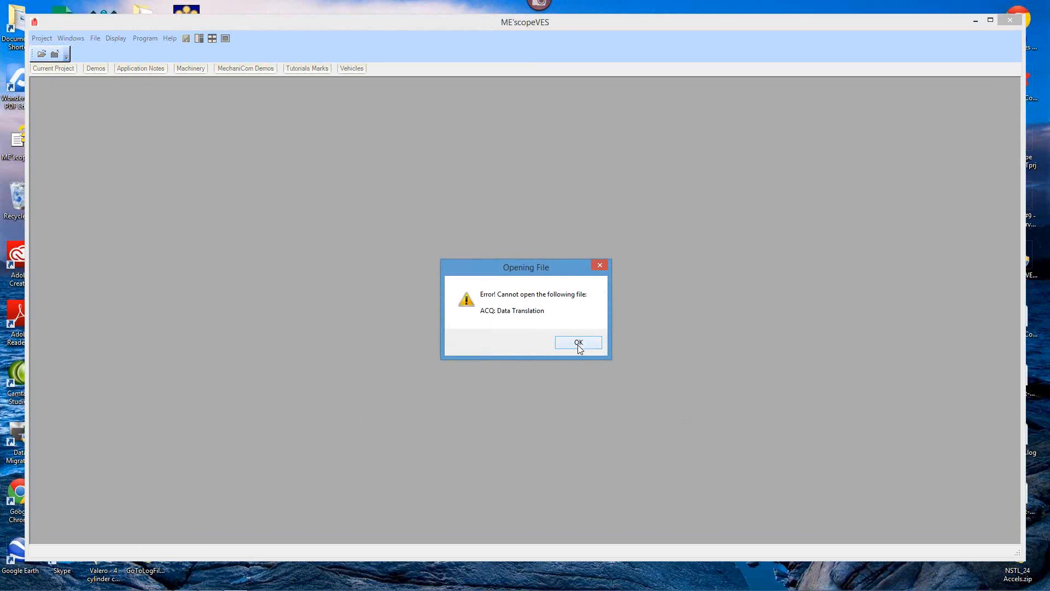
left_click(578, 345)
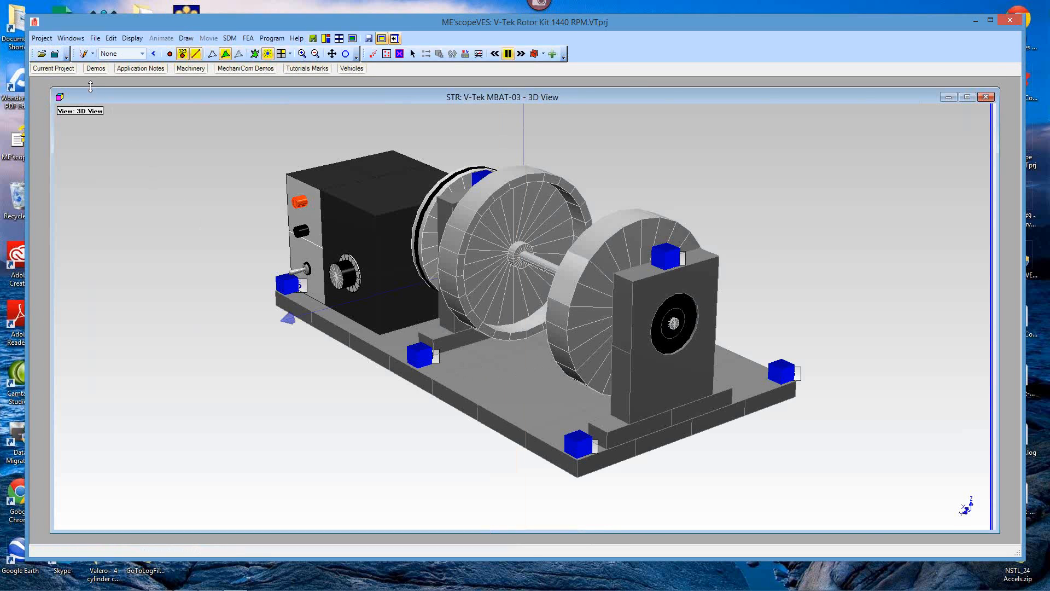
Expand the current project's Data Blocks and Shape Tables folders and open the First Order ODS shape table
left_click(56, 68)
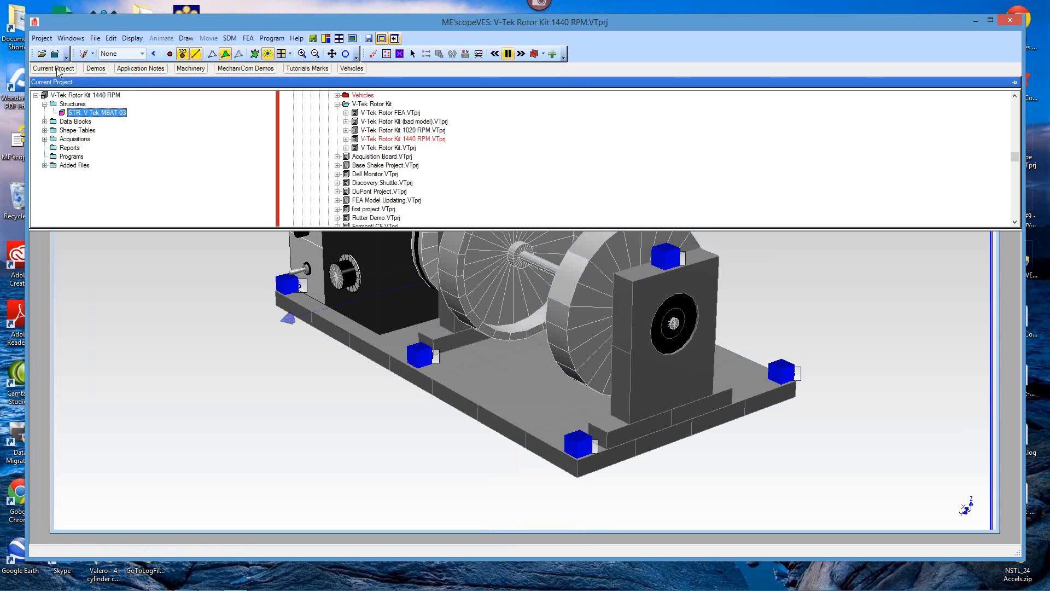
mouse_move(73, 118)
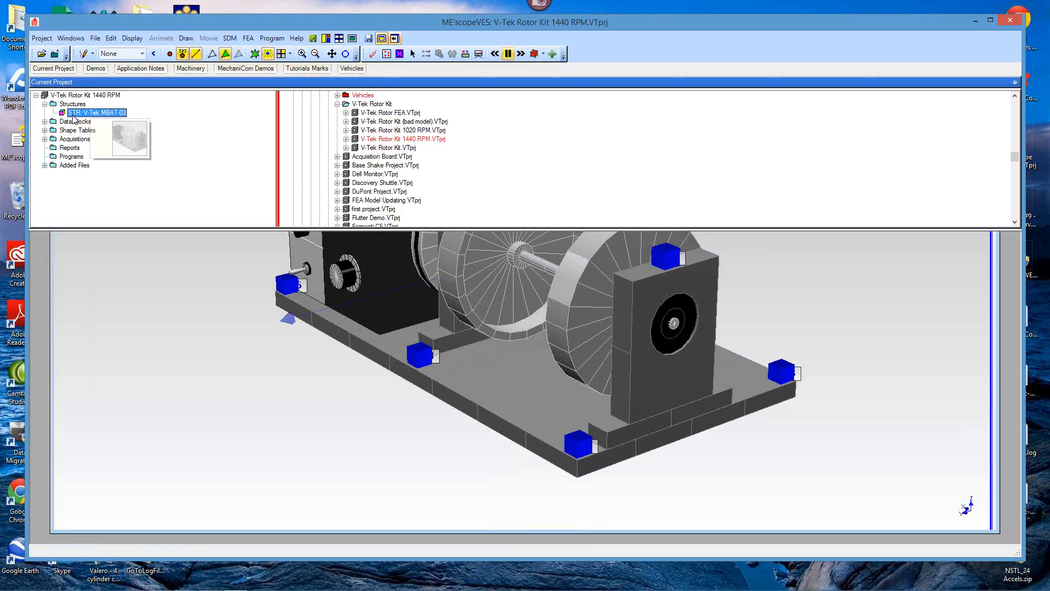
left_click(44, 122)
left_click(44, 121)
left_click(44, 122)
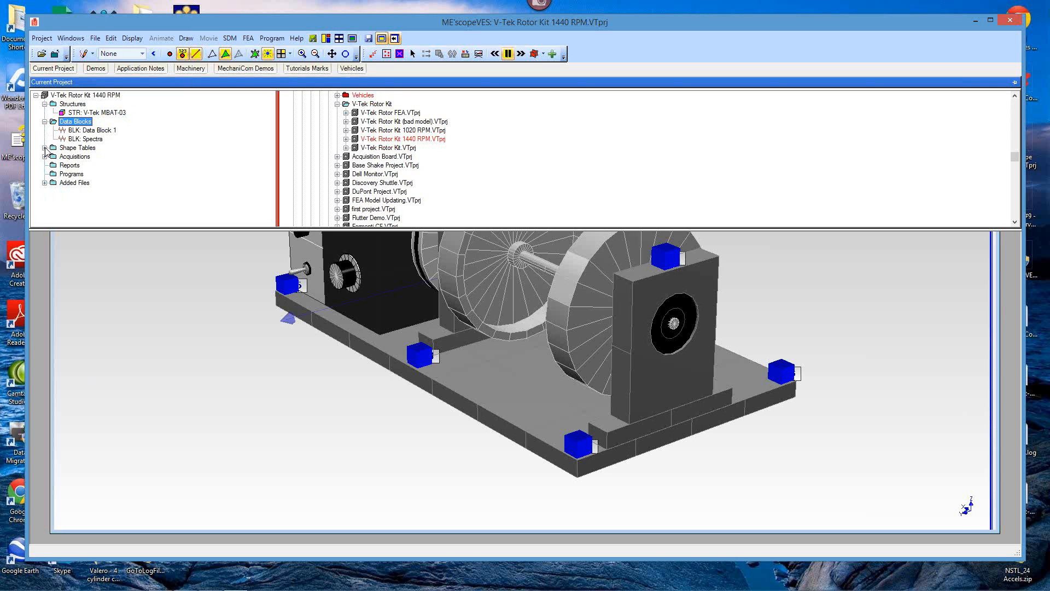
left_click(45, 148)
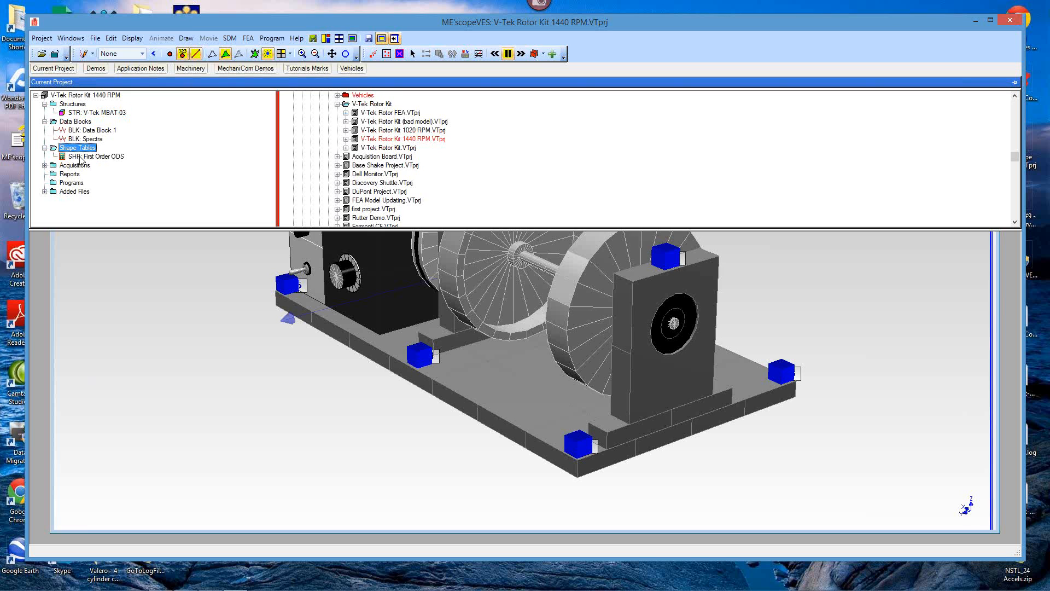
double_click(81, 157)
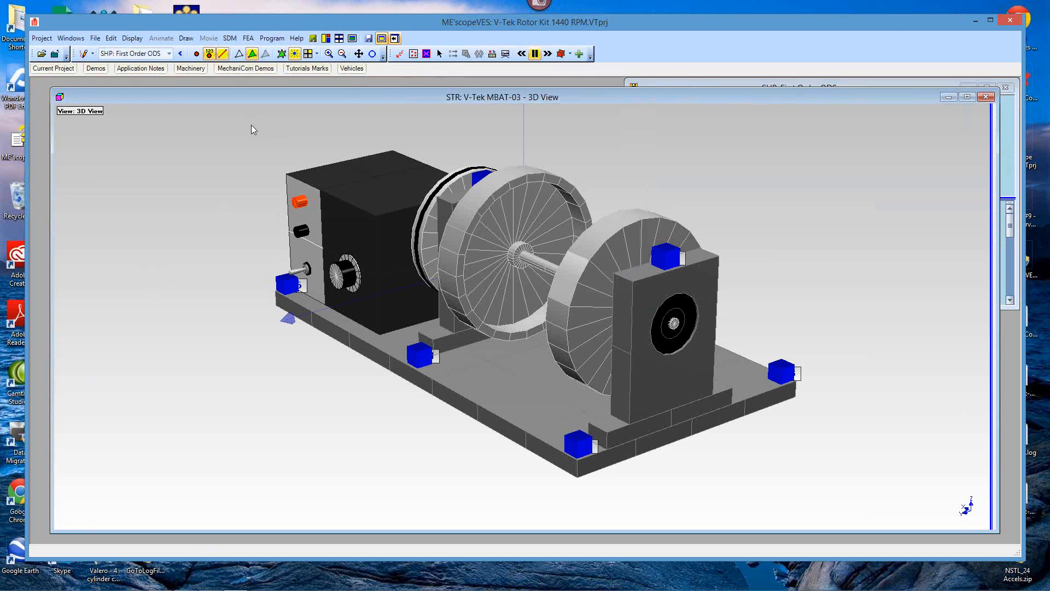
Arrange the structure and shape table windows side by side, then enlarge the shape table and its DOF list to show all 24 rows
left_click(326, 38)
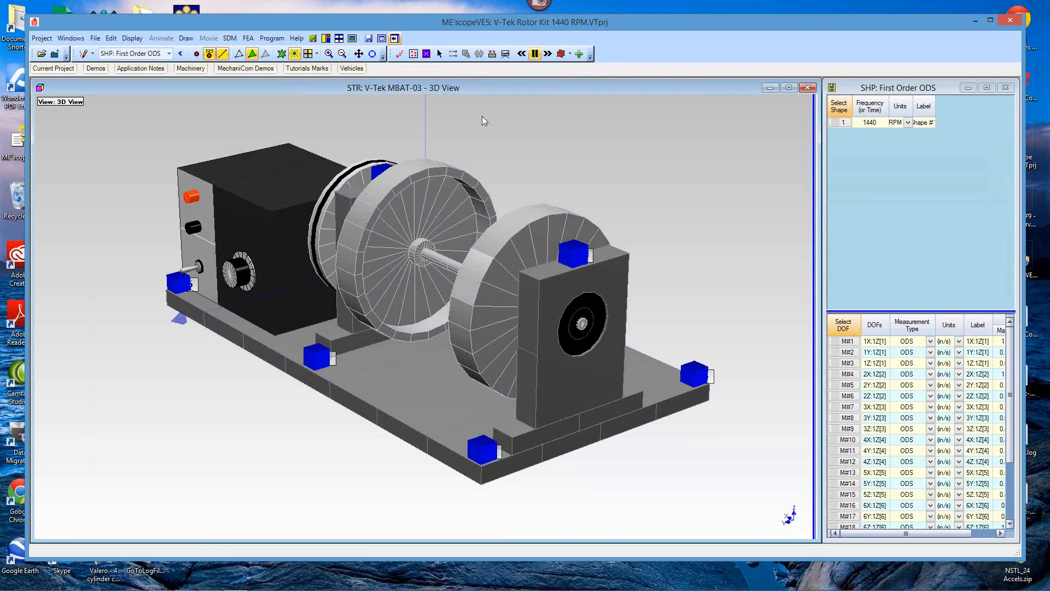
left_click_drag(819, 129, 729, 136)
left_click_drag(822, 144, 730, 156)
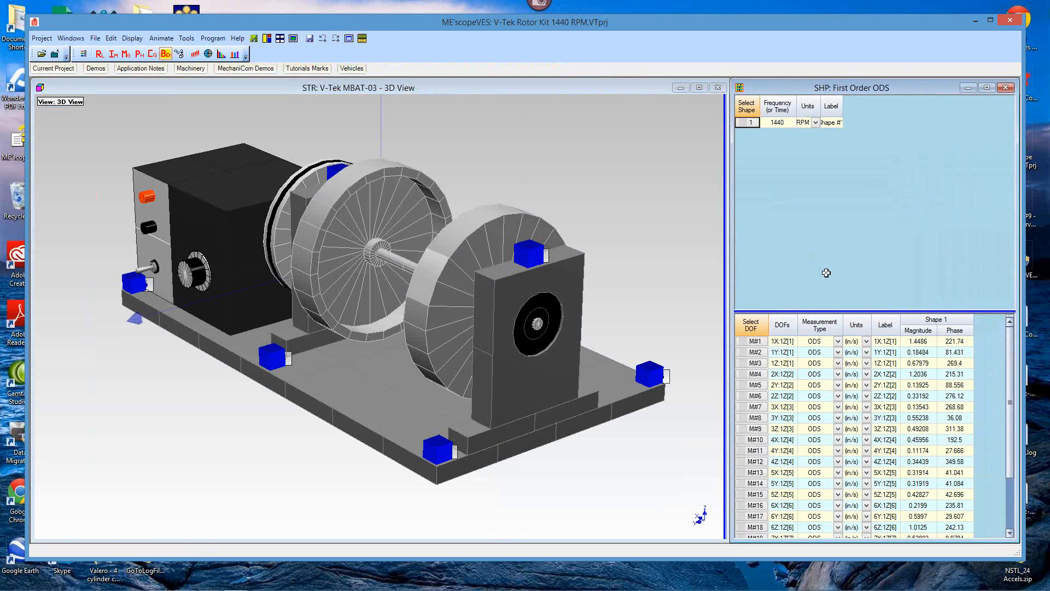
left_click_drag(842, 313, 834, 169)
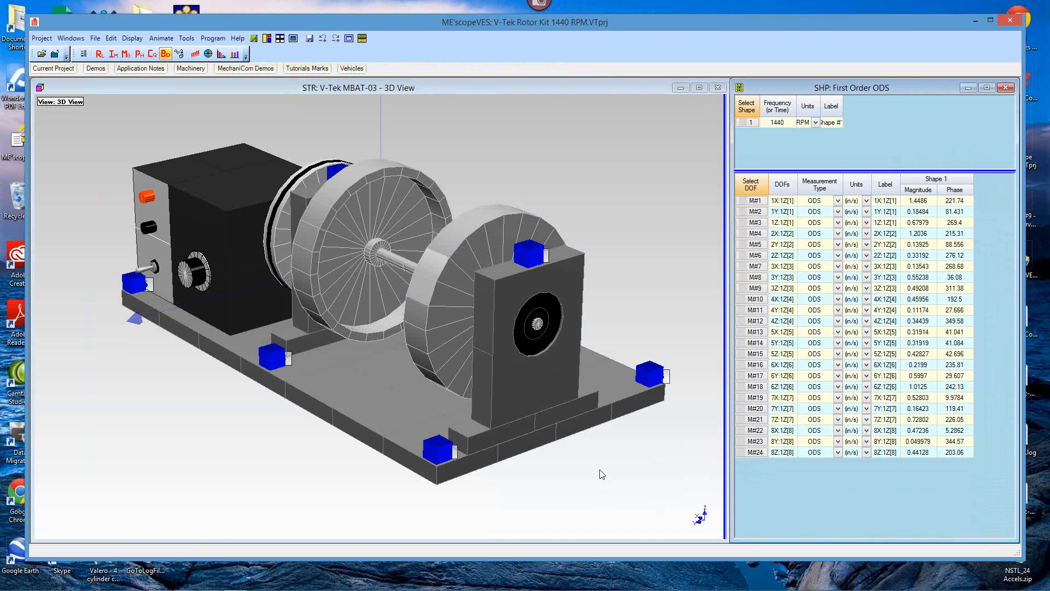
left_click(589, 480)
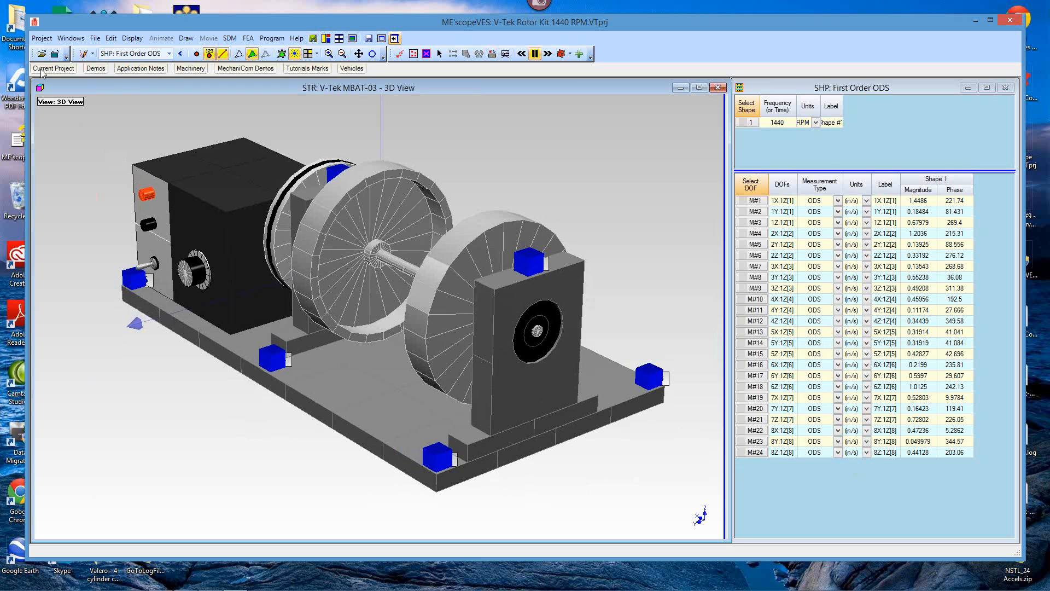
Open photo 1.JPG from the project's Added Files, view photos 2 and 3 of the rotor kit, and close the photo viewer
mouse_move(42, 72)
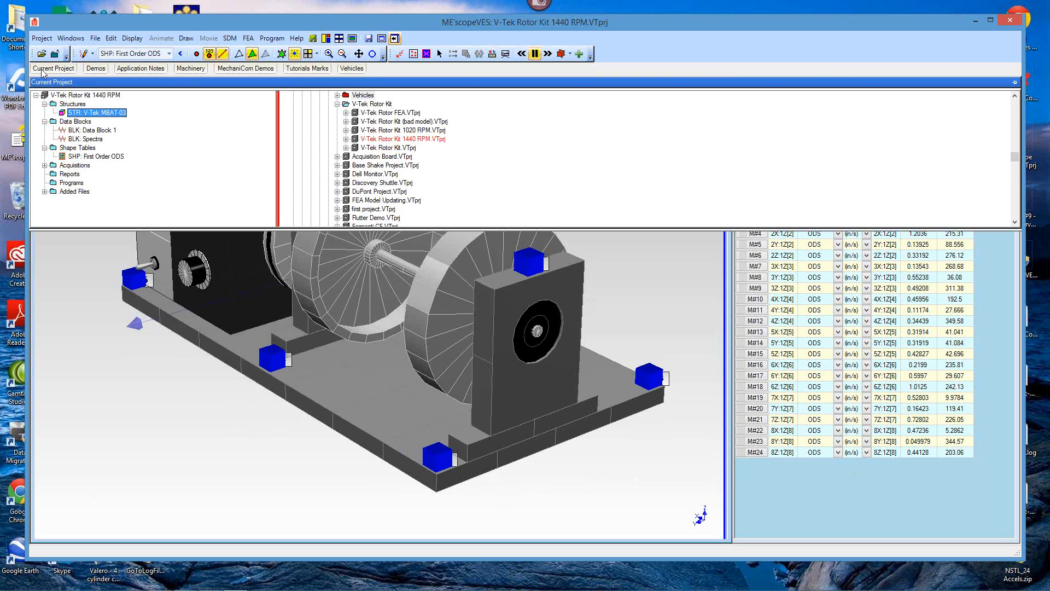
left_click(45, 192)
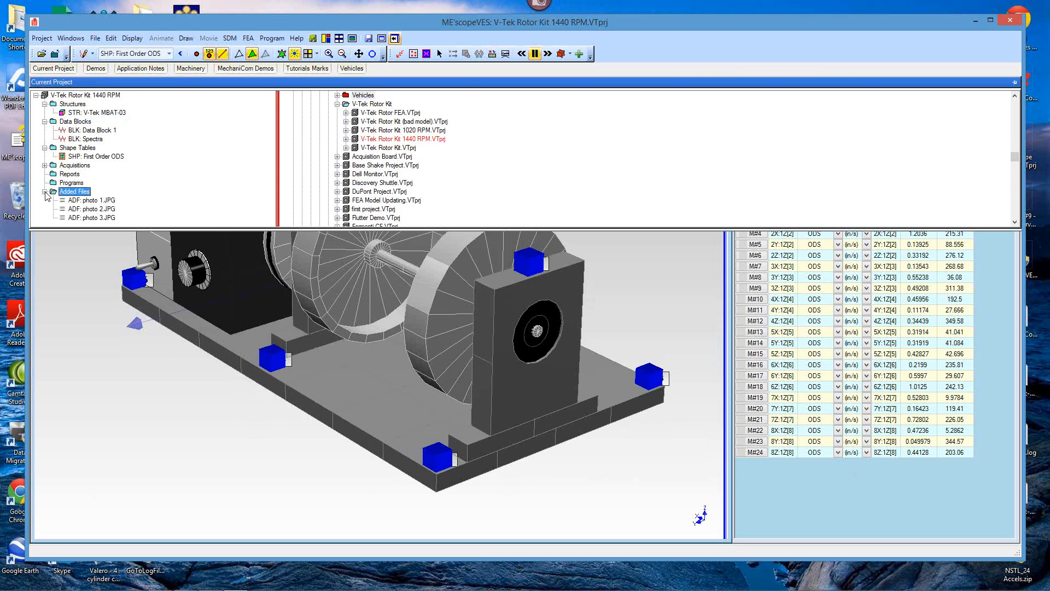
left_click(89, 202)
double_click(89, 201)
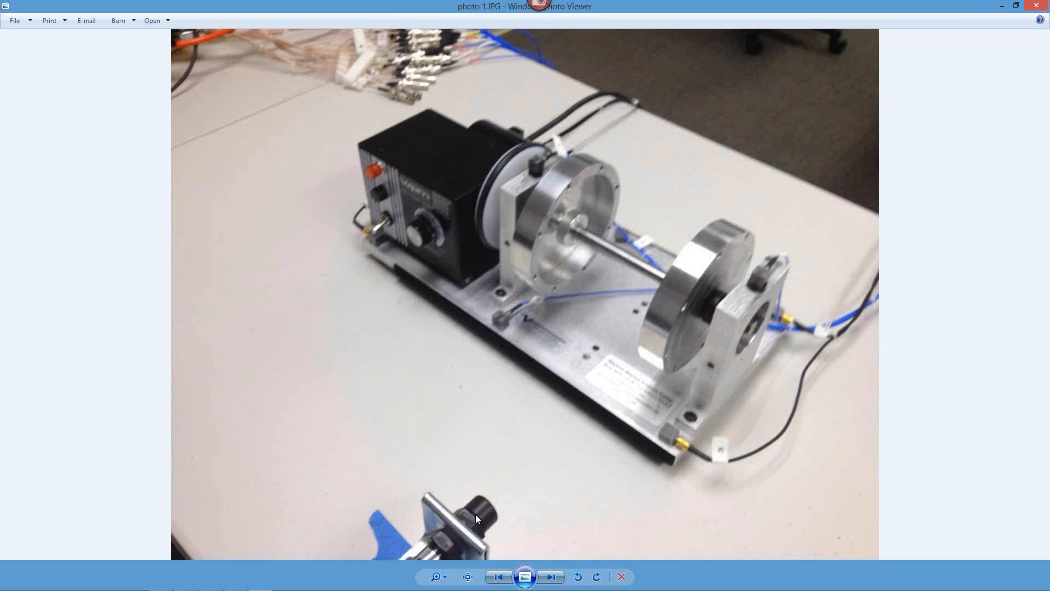
left_click(550, 580)
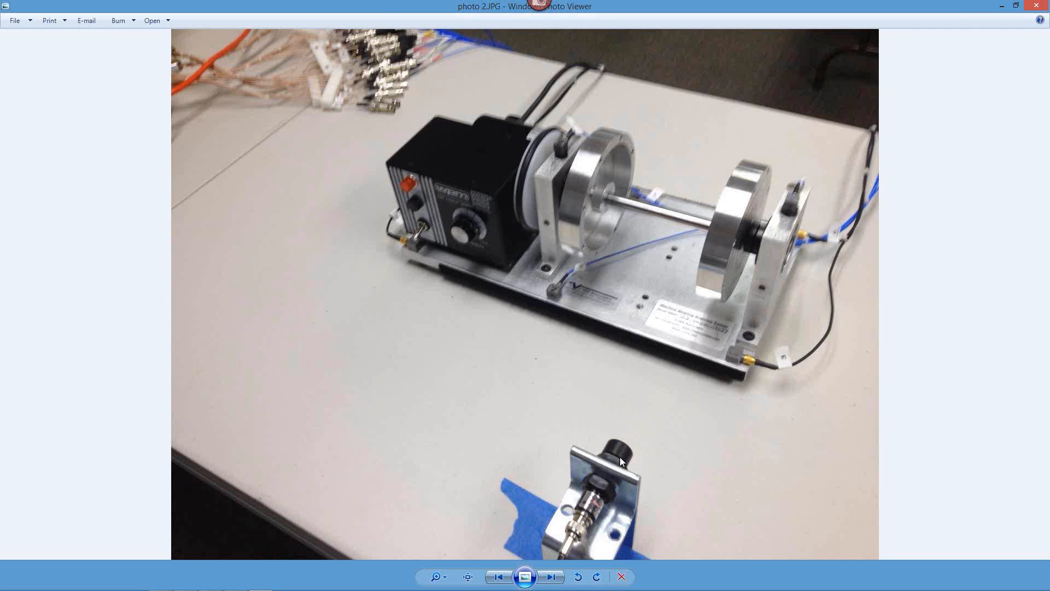
left_click(551, 577)
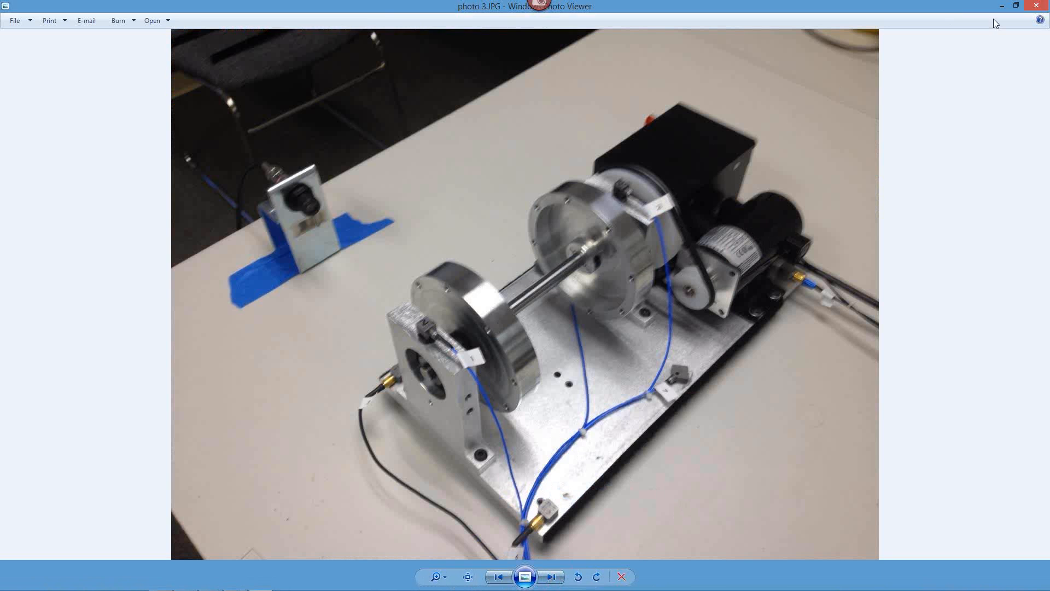
left_click(1031, 9)
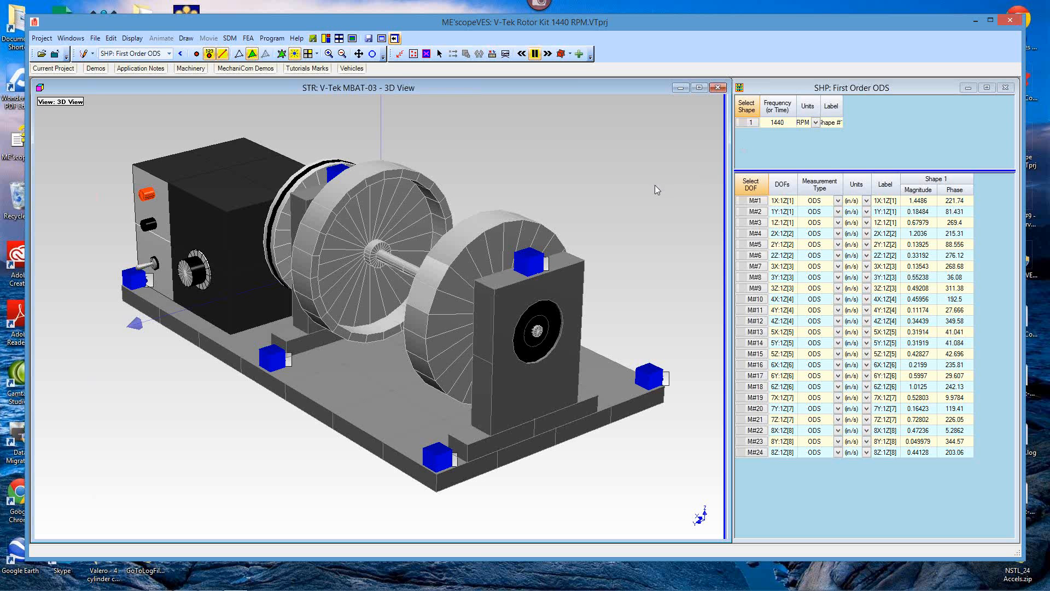
Animate the rotor kit structure with the First Order ODS shape and rotate the model to examine its motion
right_click(613, 173)
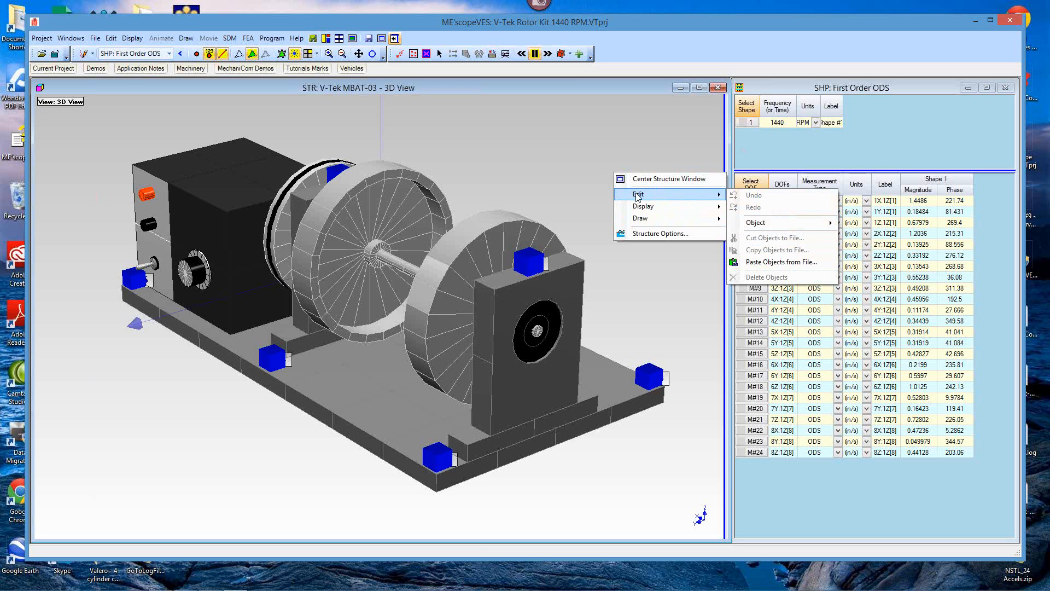
mouse_move(638, 219)
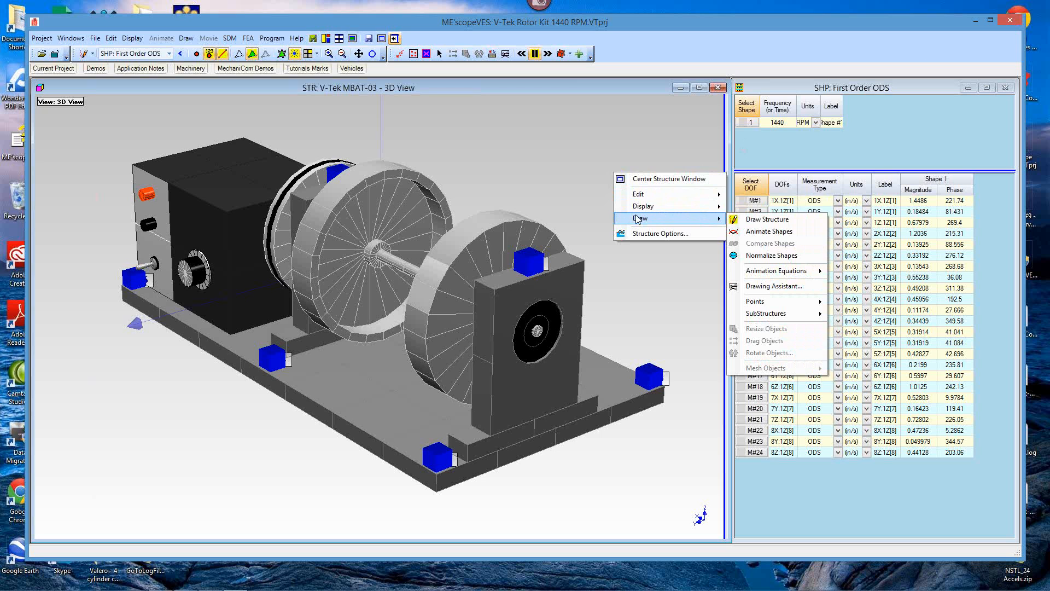
left_click(754, 232)
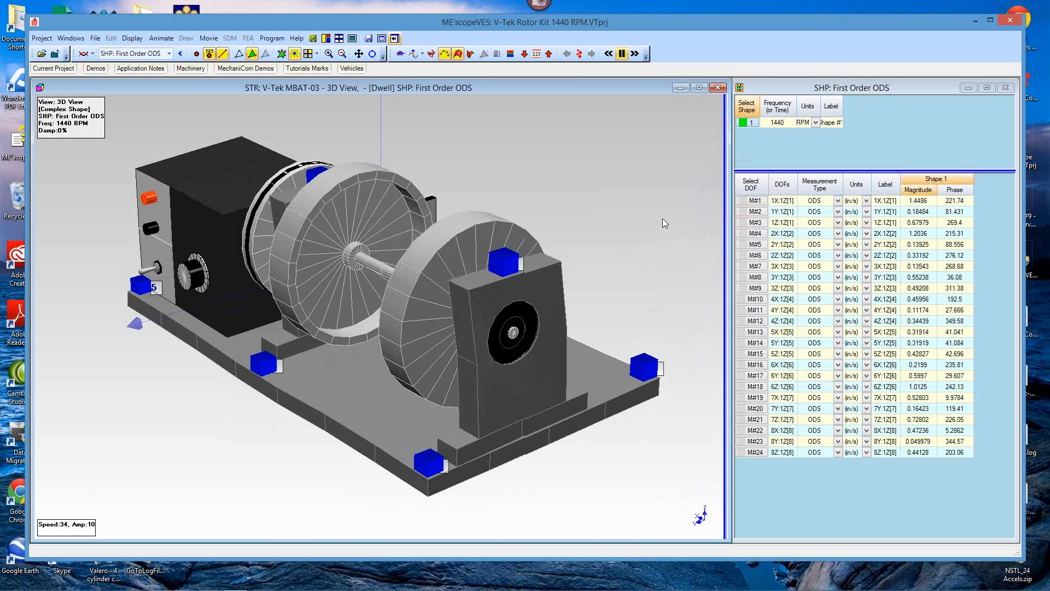
left_click_drag(636, 231, 586, 229)
left_click_drag(573, 315, 599, 321)
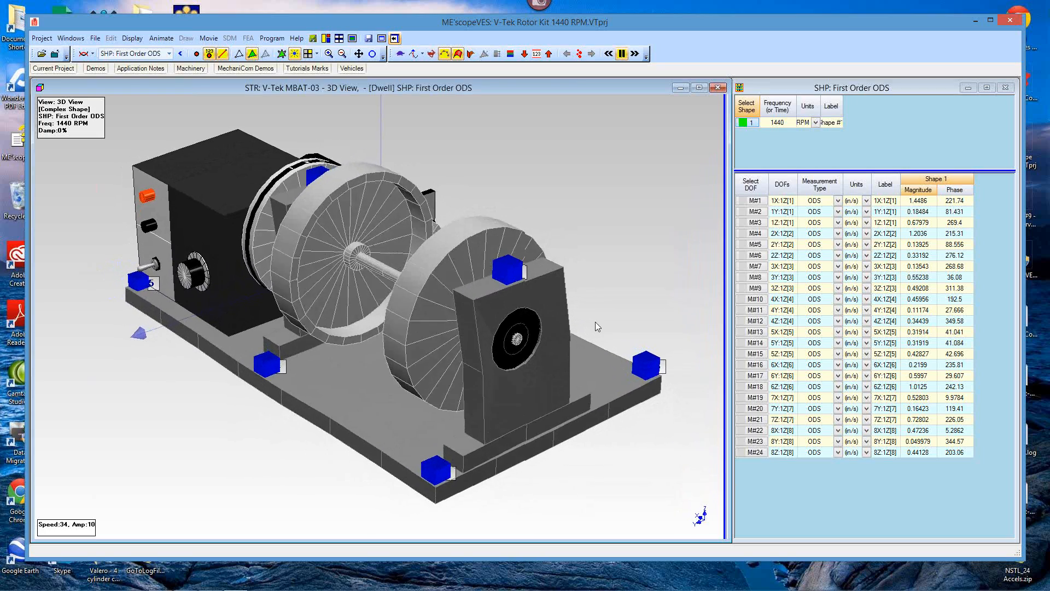
left_click_drag(597, 320, 396, 341)
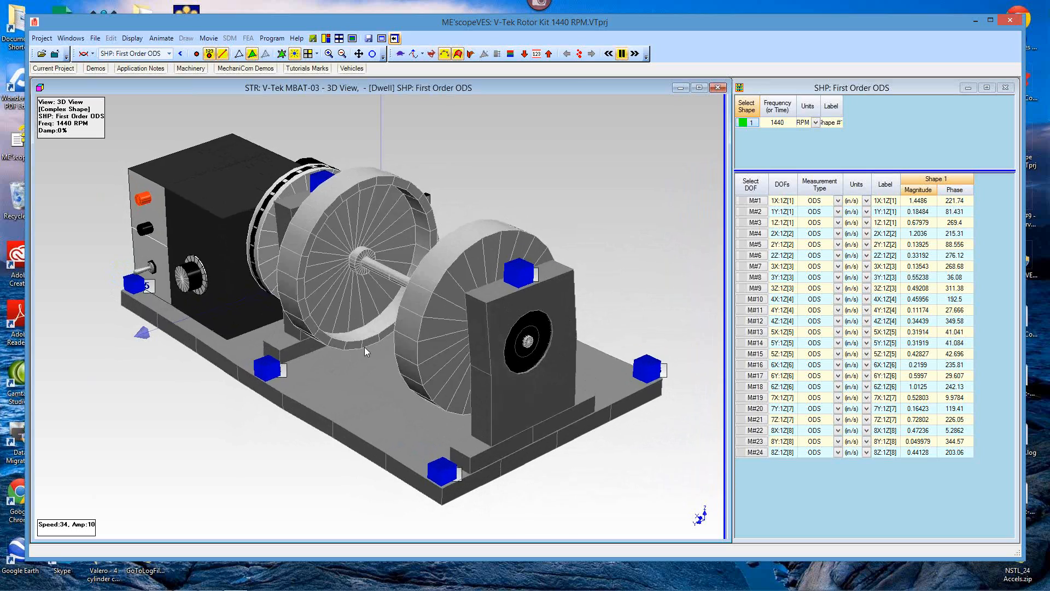
Enlarge the text of the shape frequency list in the First Order ODS table and make its pane taller
left_click(778, 123)
scroll(782, 113, "up", 3)
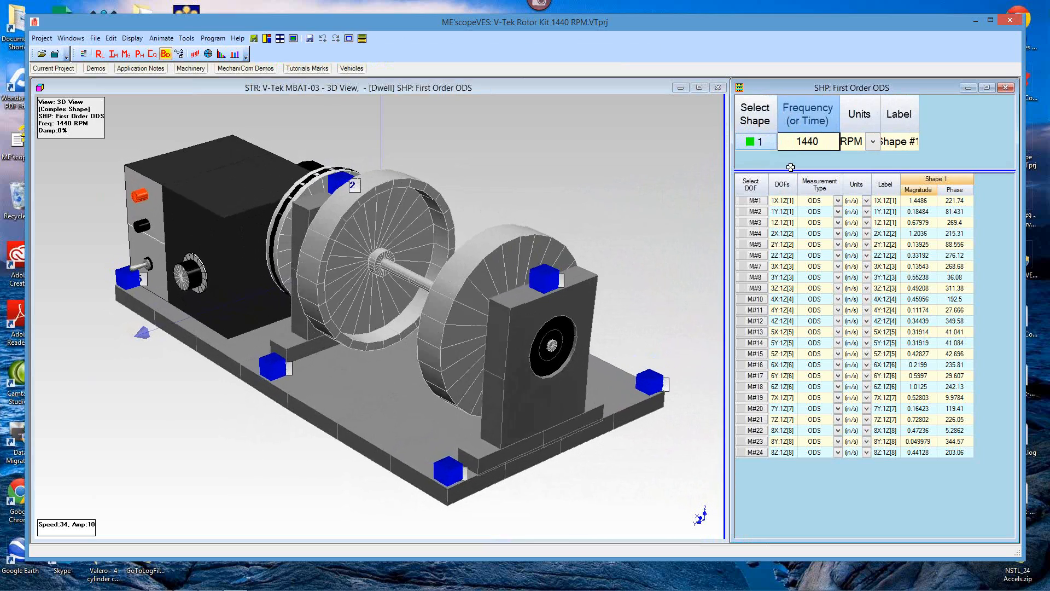
left_click_drag(782, 167, 792, 182)
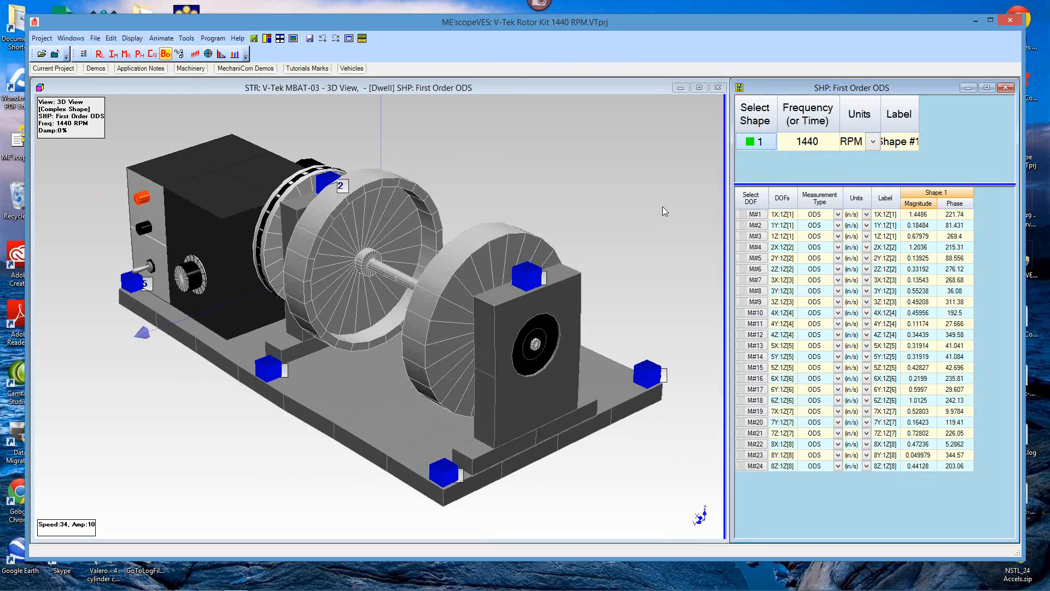
Center the structure window, widen its substructure spreadsheet to reveal the RPM and Rotation columns, and enlarge the spreadsheet text
right_click(585, 118)
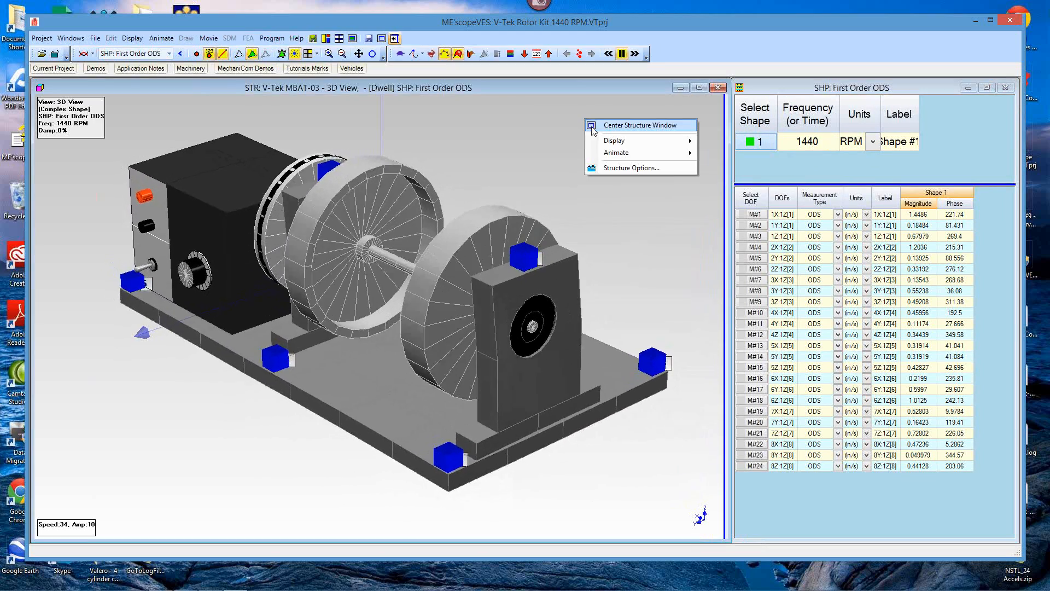
left_click(591, 125)
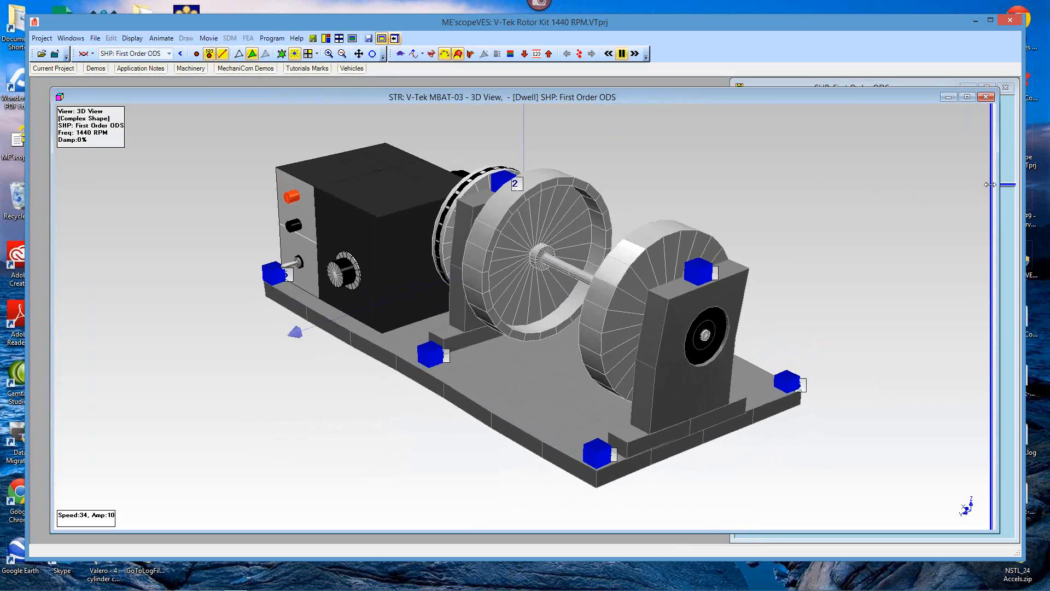
left_click_drag(990, 185, 559, 185)
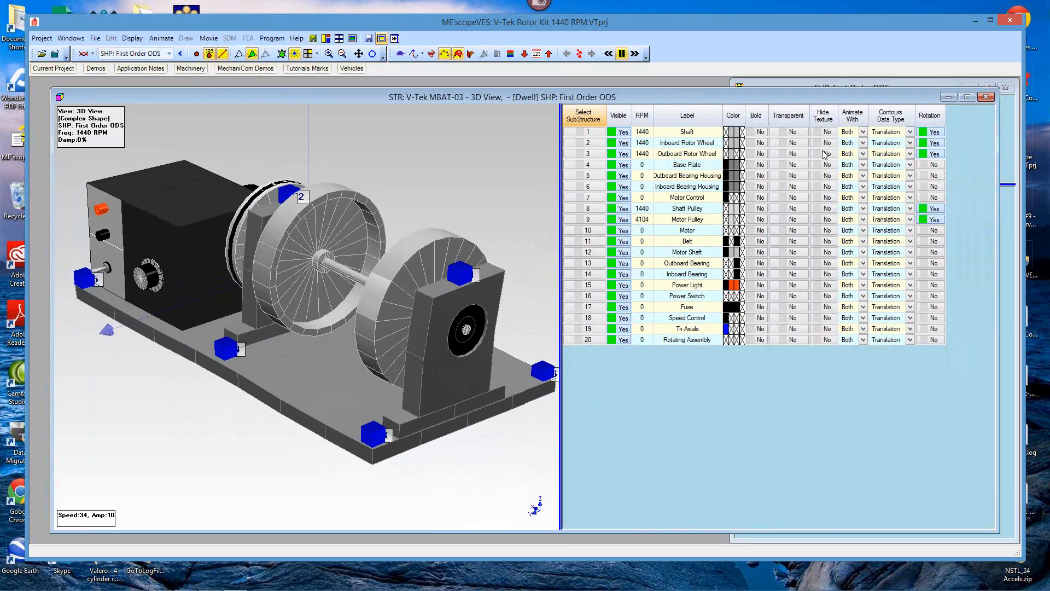
left_click(719, 121)
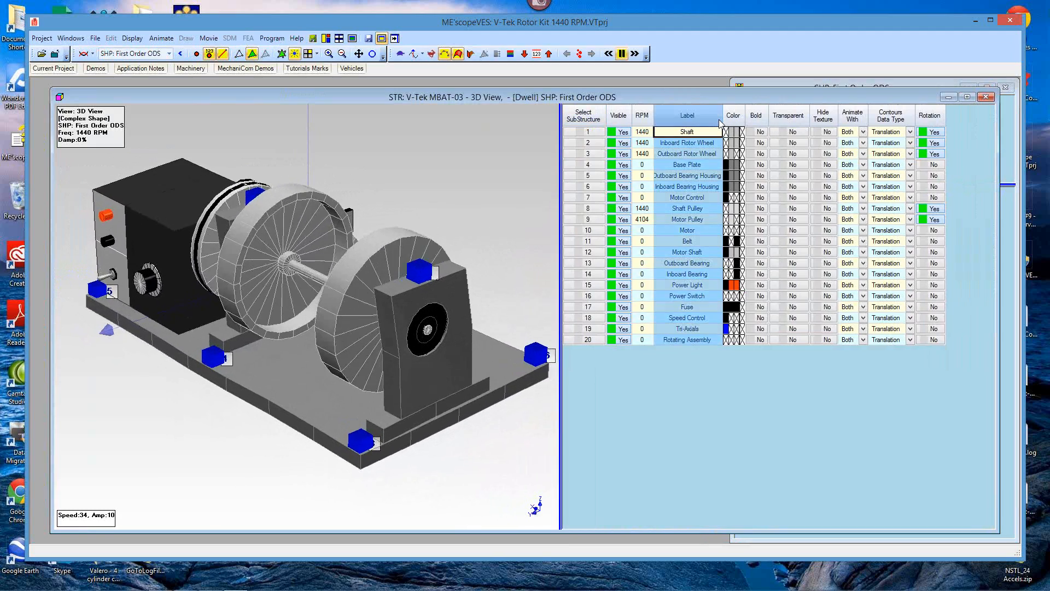
scroll(719, 119, "up", 2)
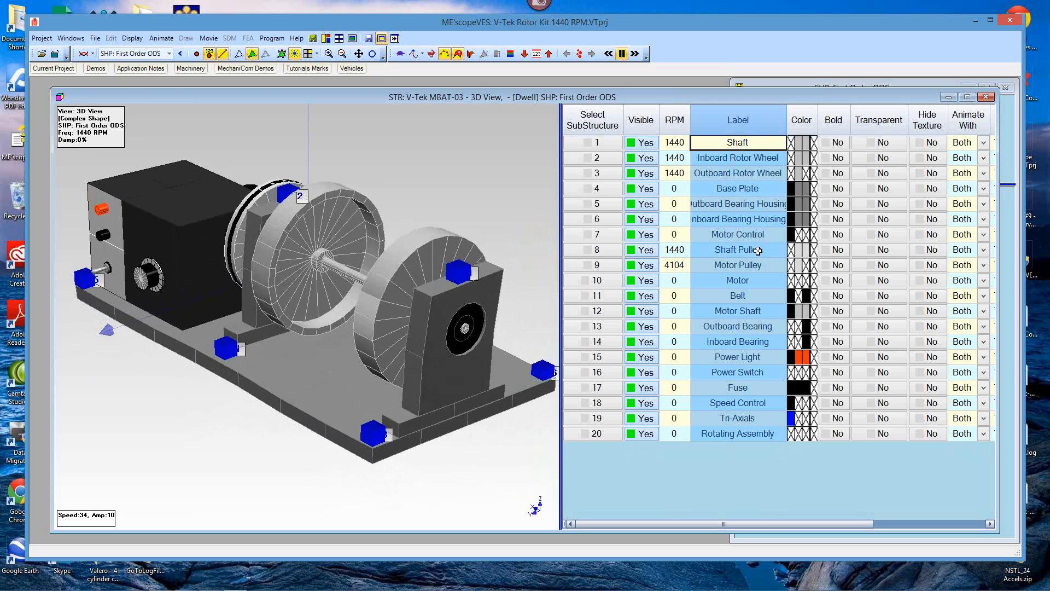
Rotate the animated rotor kit to examine the rotor wheels, shaft, belt, pulleys and motor from several sides
mouse_move(323, 276)
left_mouse_down()
mouse_move(421, 281)
mouse_move(317, 262)
left_mouse_up()
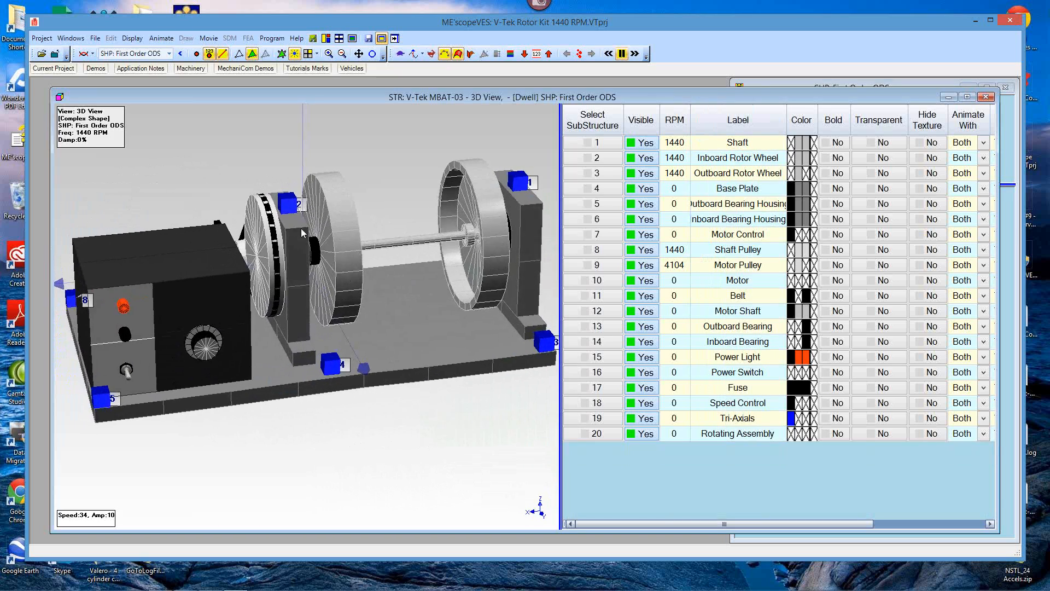
left_click_drag(377, 206, 533, 243)
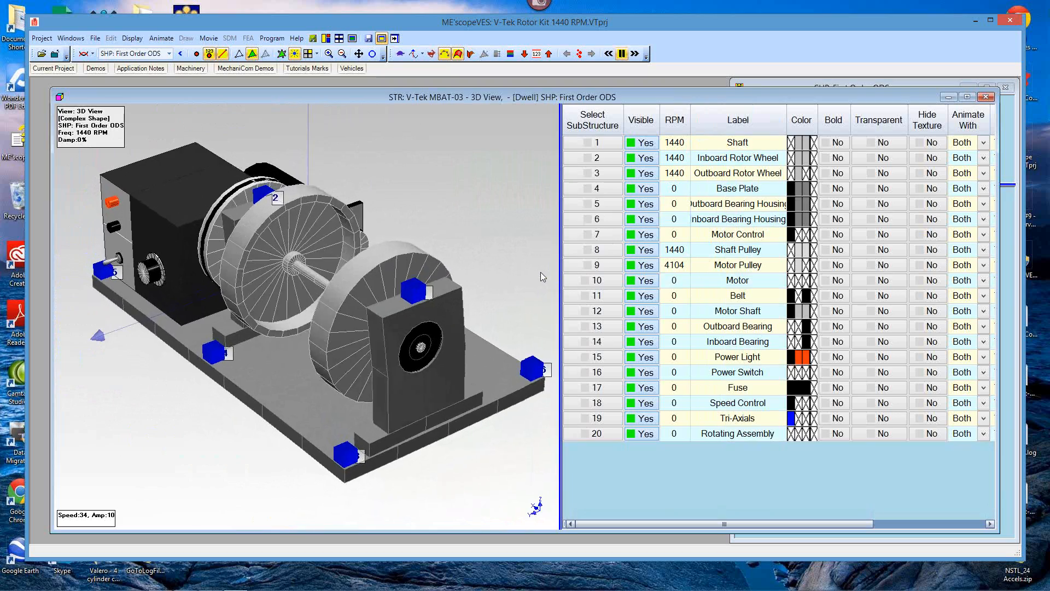
left_click_drag(535, 274, 395, 311)
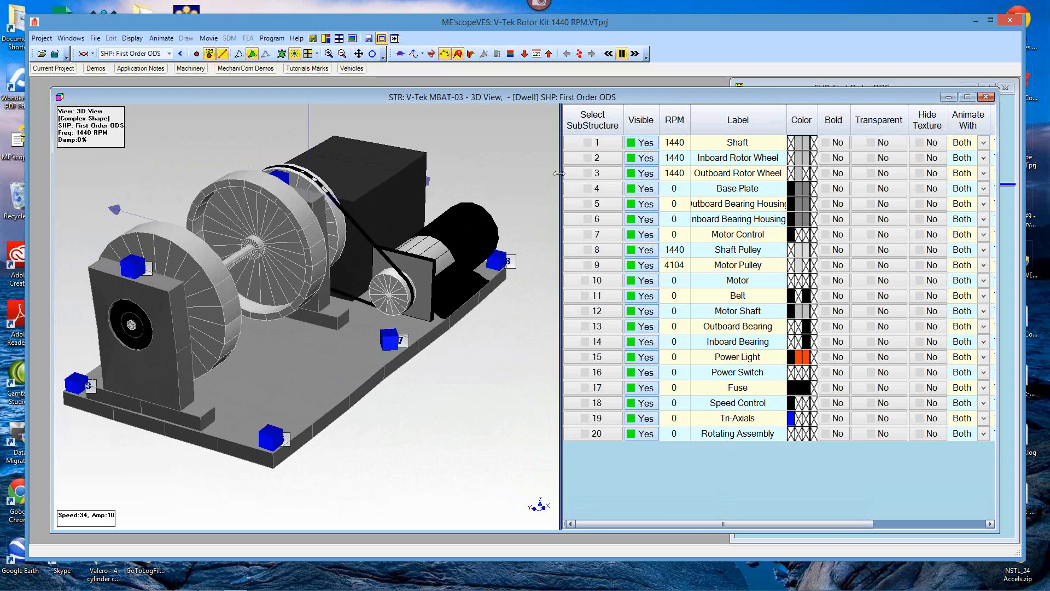
Widen the substructure spreadsheet until the Rotation column shows, and move that column directly after the RPM column
left_click_drag(558, 173, 479, 191)
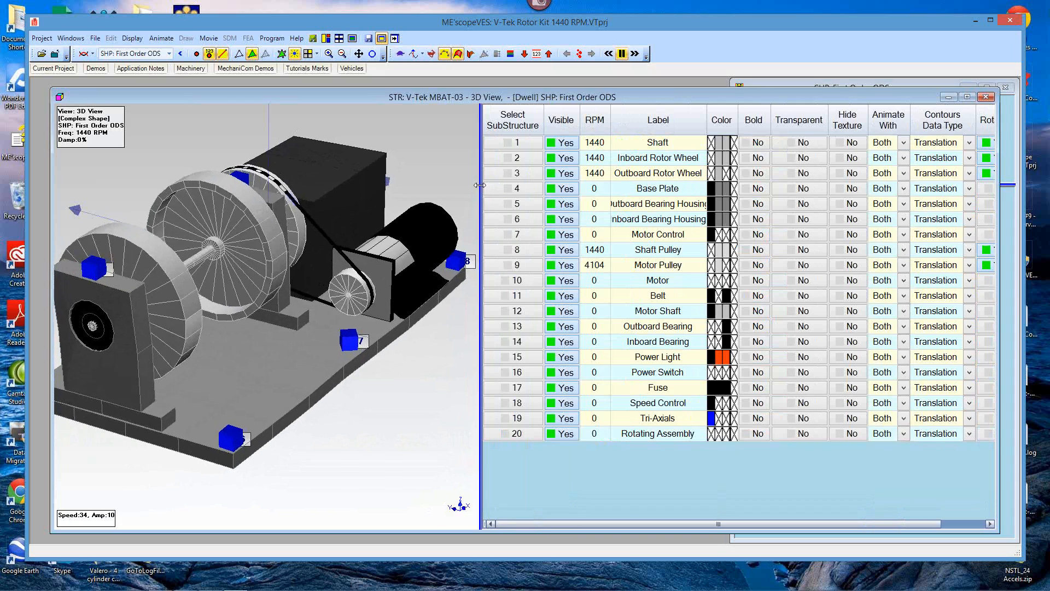
left_click_drag(479, 185, 434, 186)
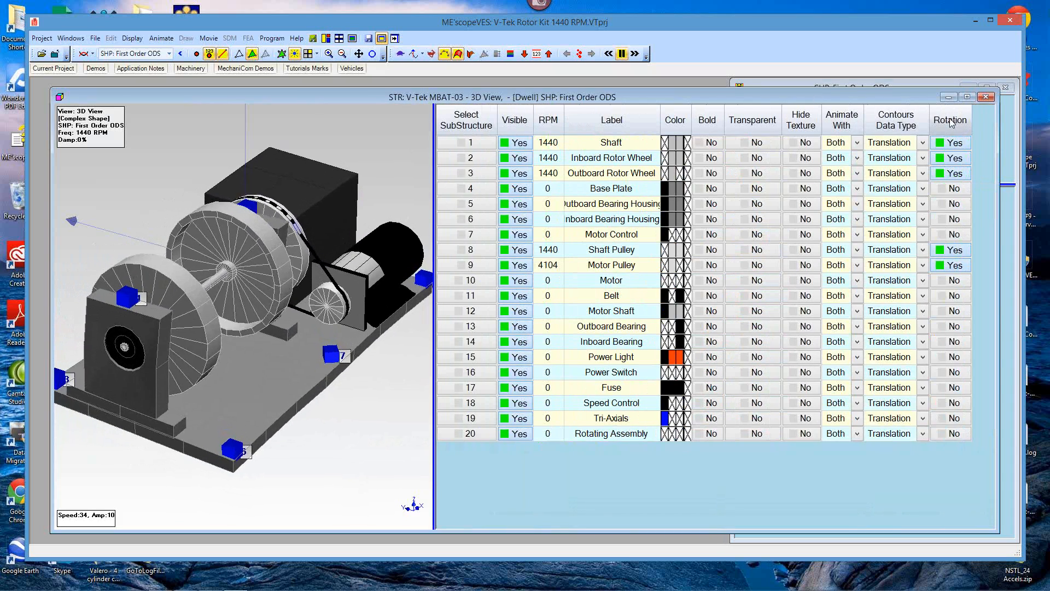
left_click(950, 122)
left_click_drag(839, 123, 674, 136)
left_click_drag(616, 139, 573, 185)
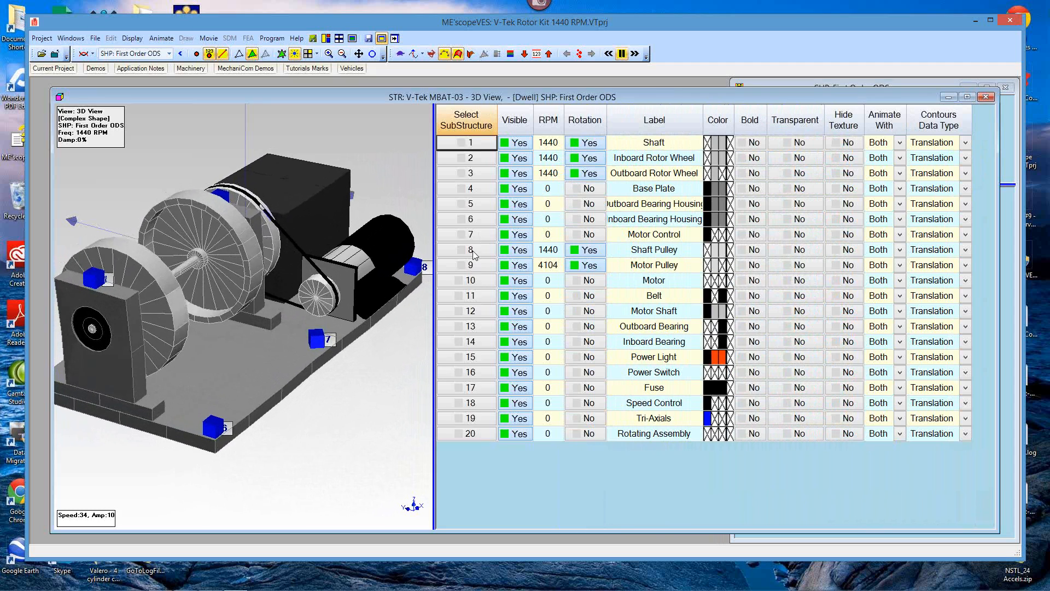
Narrow the substructure spreadsheet to enlarge the 3D view, and rotate the animated rotor kit to show the motor control side
left_click_drag(435, 263, 574, 271)
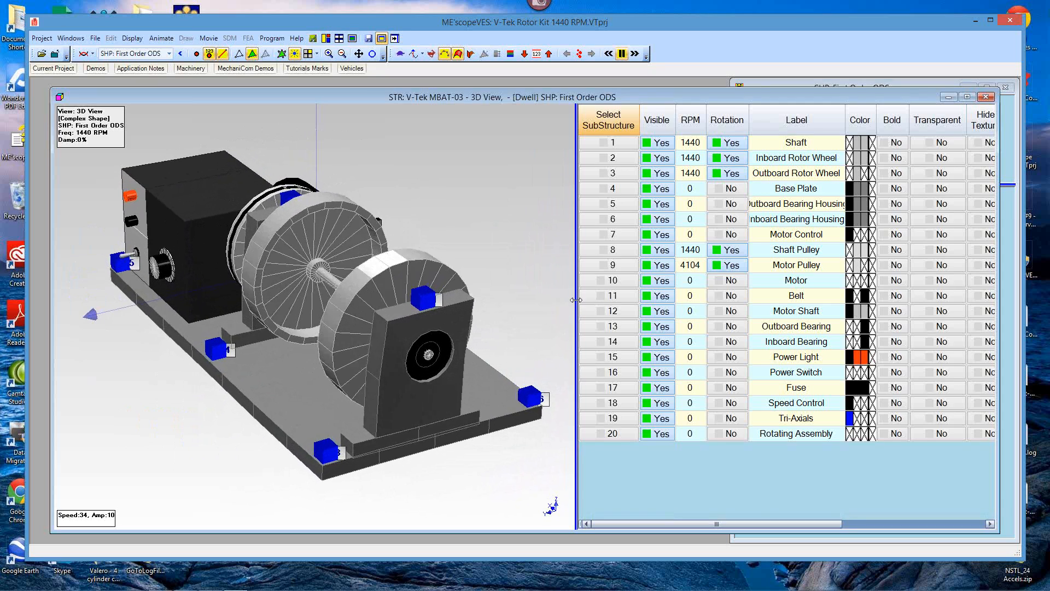
left_click_drag(576, 300, 622, 299)
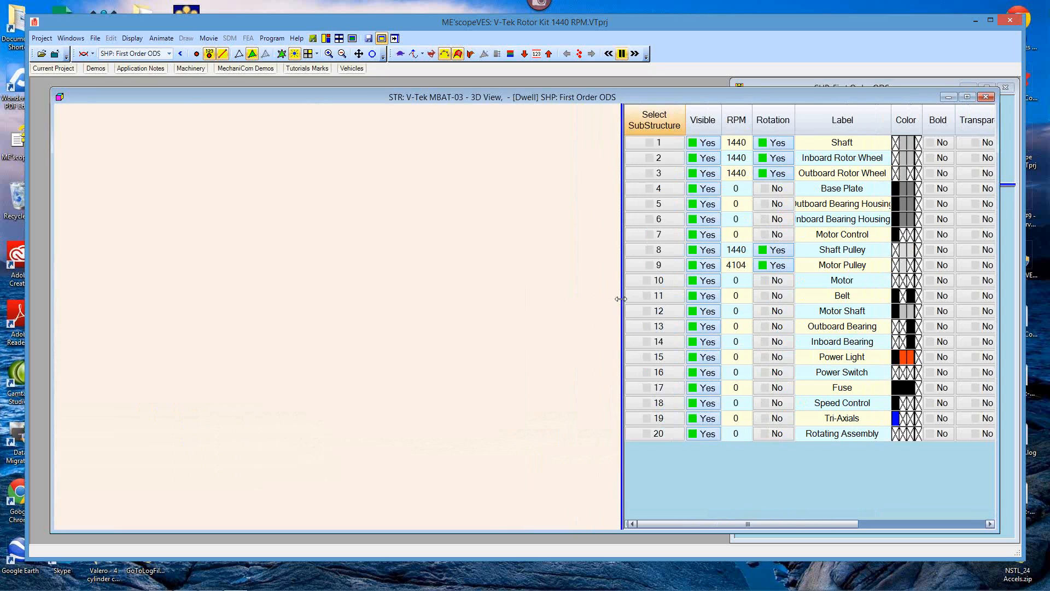
left_click_drag(505, 350, 344, 339)
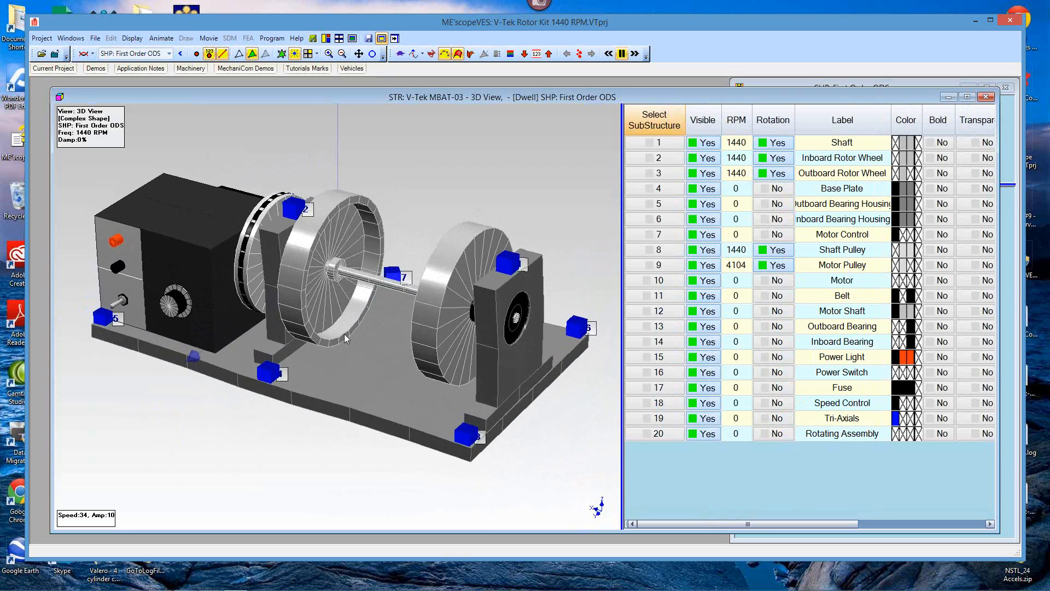
left_click_drag(375, 362, 347, 368)
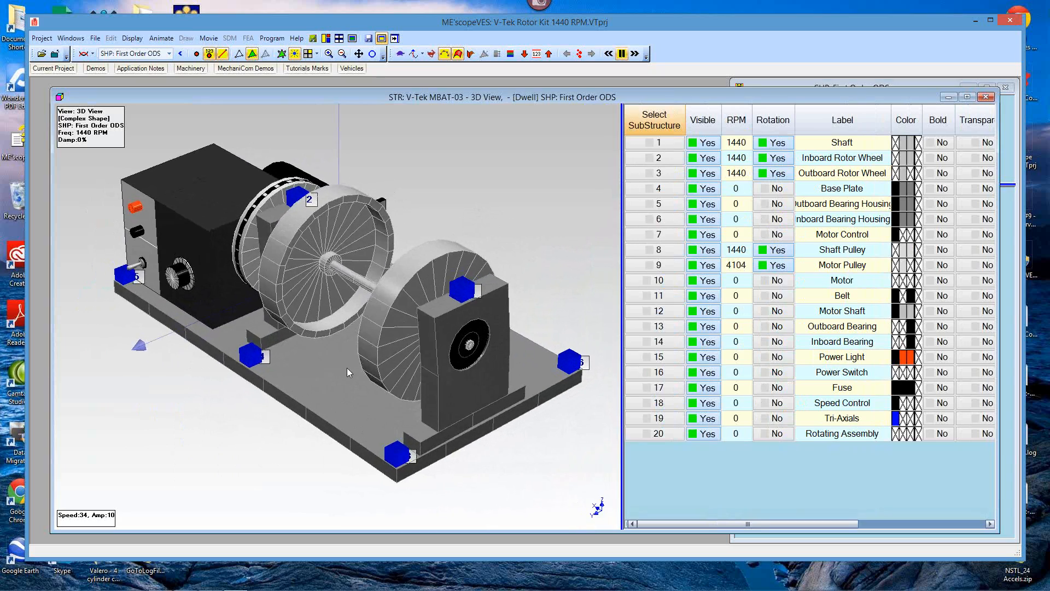
Stop the First Order ODS animation by switching the structure window to Draw Structure mode
right_click(484, 215)
mouse_move(503, 247)
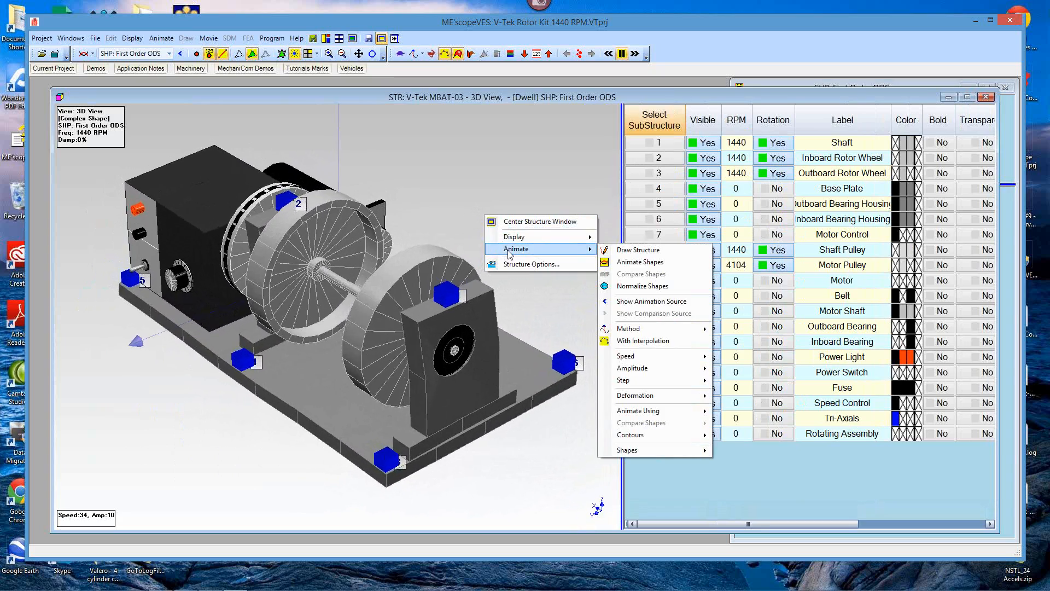
left_click(629, 251)
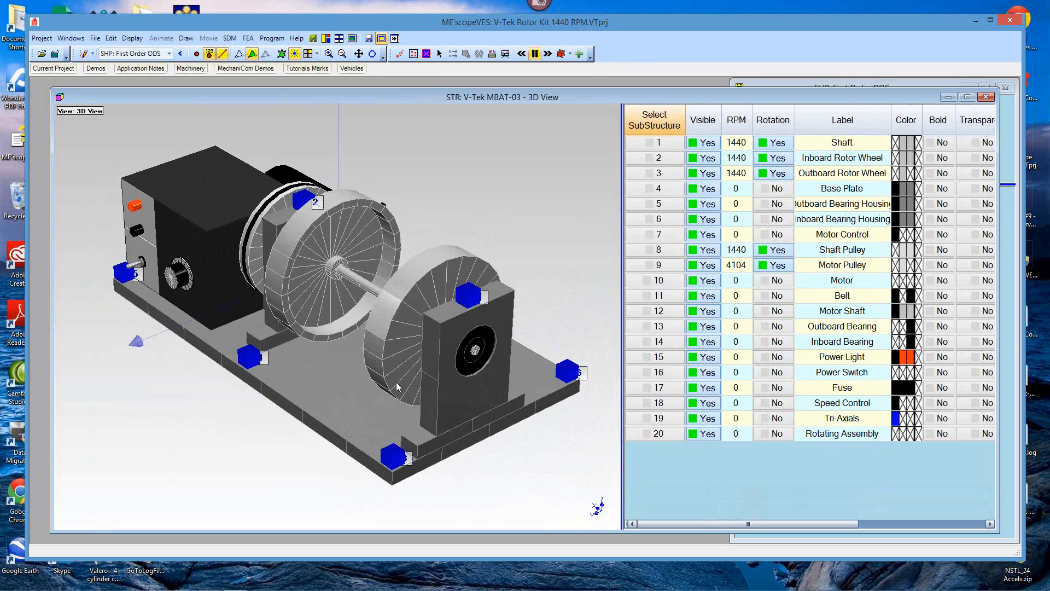
Move the number labels of measurement points 1 to 8 away from their blue tri-axial cubes, turning the model as needed
left_click_drag(409, 458, 394, 409)
left_click_drag(263, 355, 256, 313)
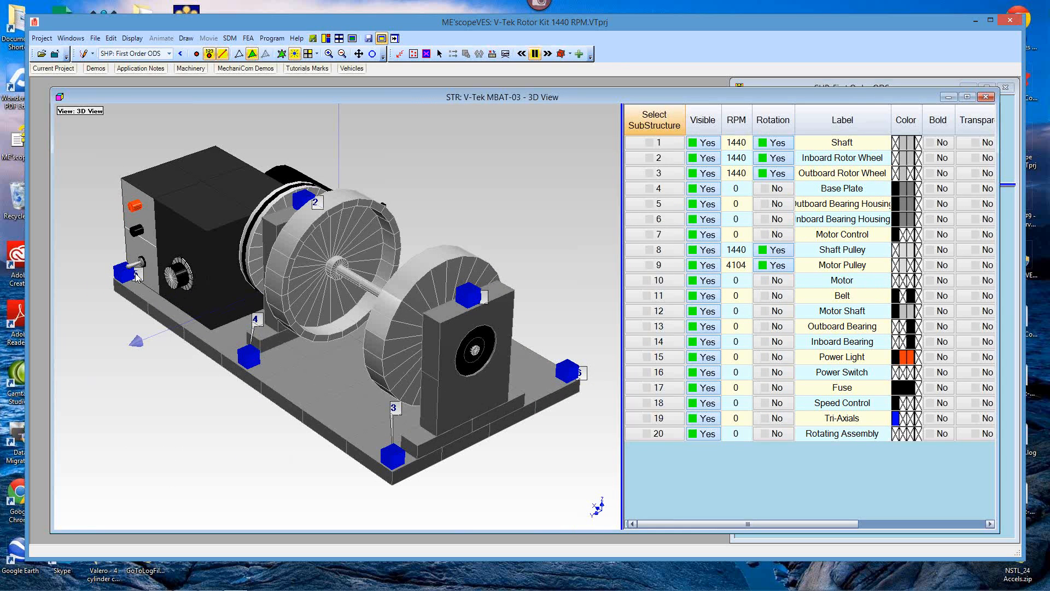
left_click_drag(139, 277, 132, 253)
left_click_drag(319, 205, 317, 166)
left_click_drag(489, 301, 484, 254)
mouse_move(512, 350)
left_mouse_down()
mouse_move(454, 360)
mouse_move(468, 287)
left_mouse_up()
left_click_drag(489, 456, 507, 419)
mouse_move(415, 431)
left_mouse_down()
mouse_move(381, 442)
mouse_move(417, 418)
left_mouse_up()
left_click_drag(588, 301, 596, 267)
left_click_drag(454, 420, 605, 417)
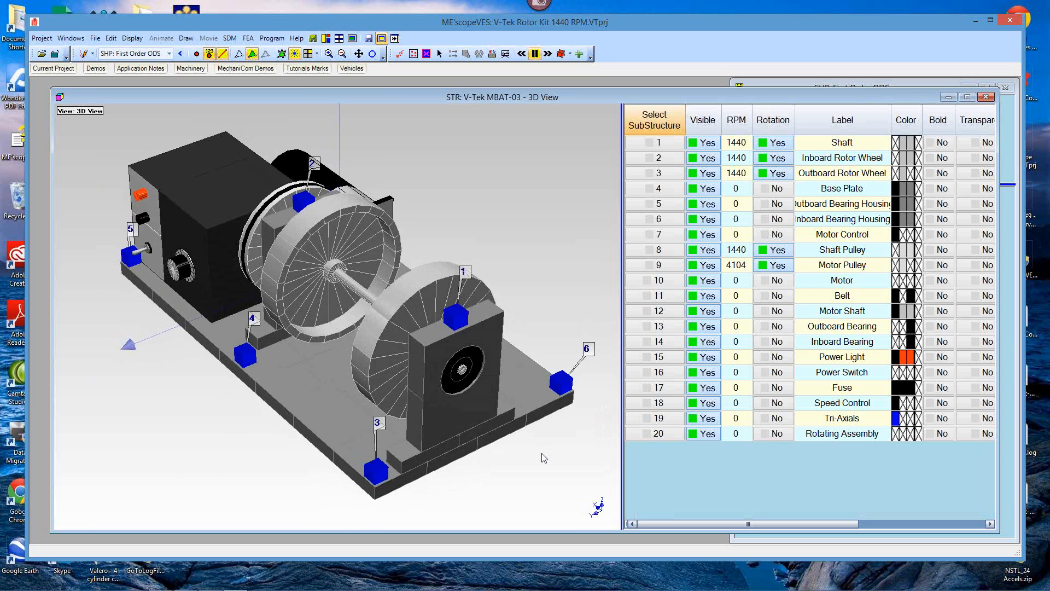
Rotate the rotor kit to examine the labelled tri-axial measurement points on the bearings, base plate and motor side
left_click_drag(499, 469, 511, 461)
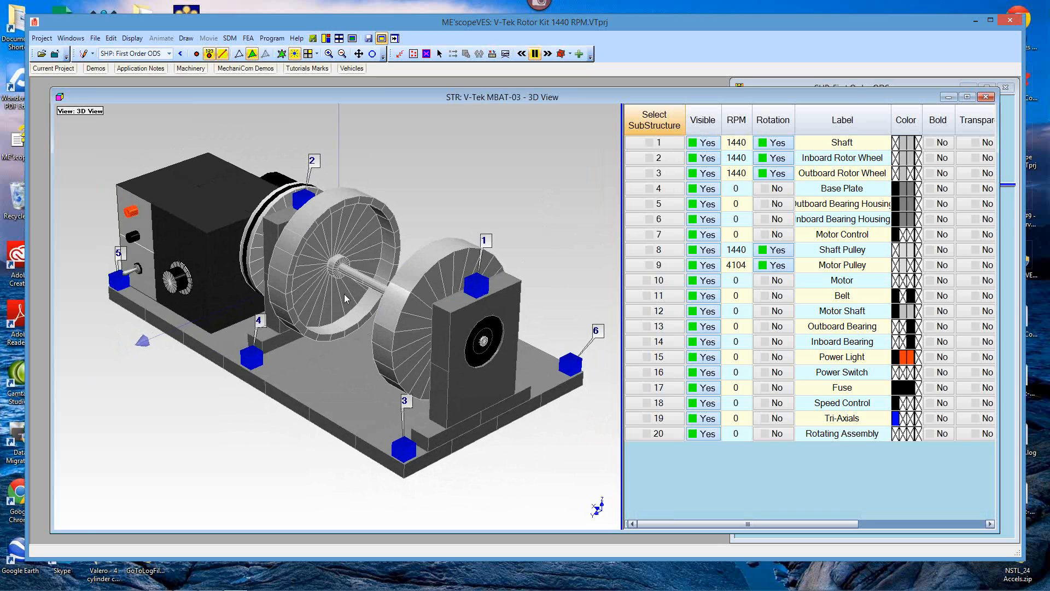
mouse_move(344, 293)
left_mouse_down()
mouse_move(358, 310)
mouse_move(351, 301)
left_mouse_up()
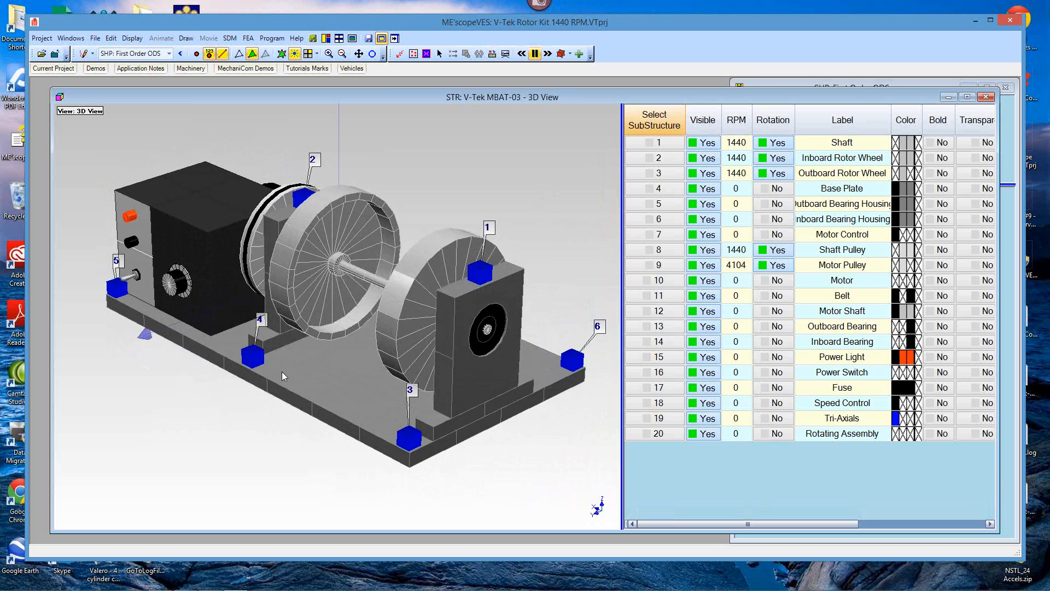
left_click_drag(195, 295, 356, 306)
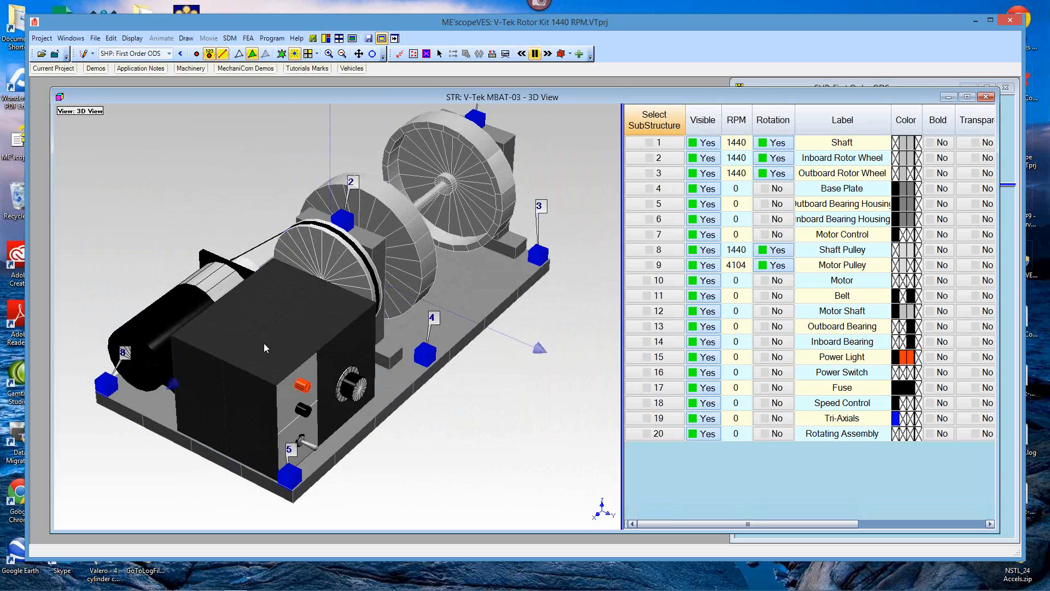
left_click_drag(267, 346, 169, 346)
left_click_drag(379, 362, 323, 364)
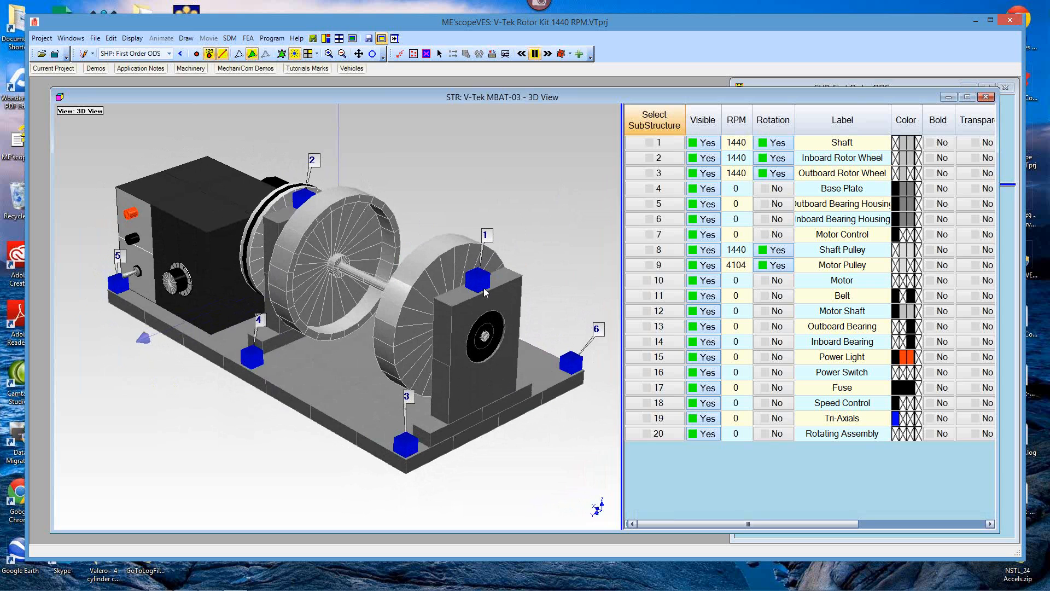
left_click_drag(484, 293, 479, 295)
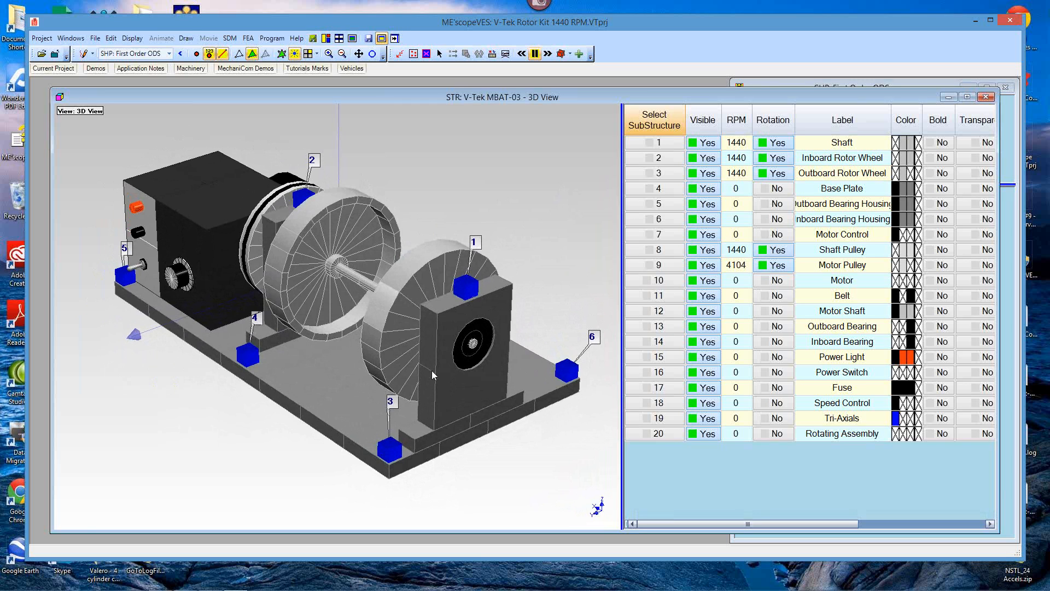
Select all substructures and make them invisible
left_click(701, 126)
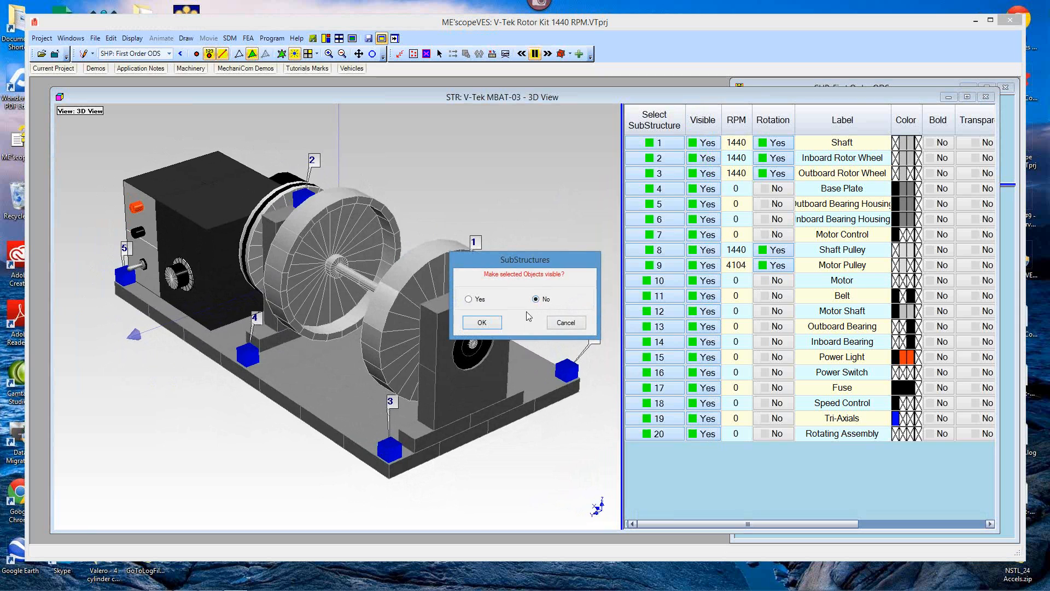
left_click(492, 324)
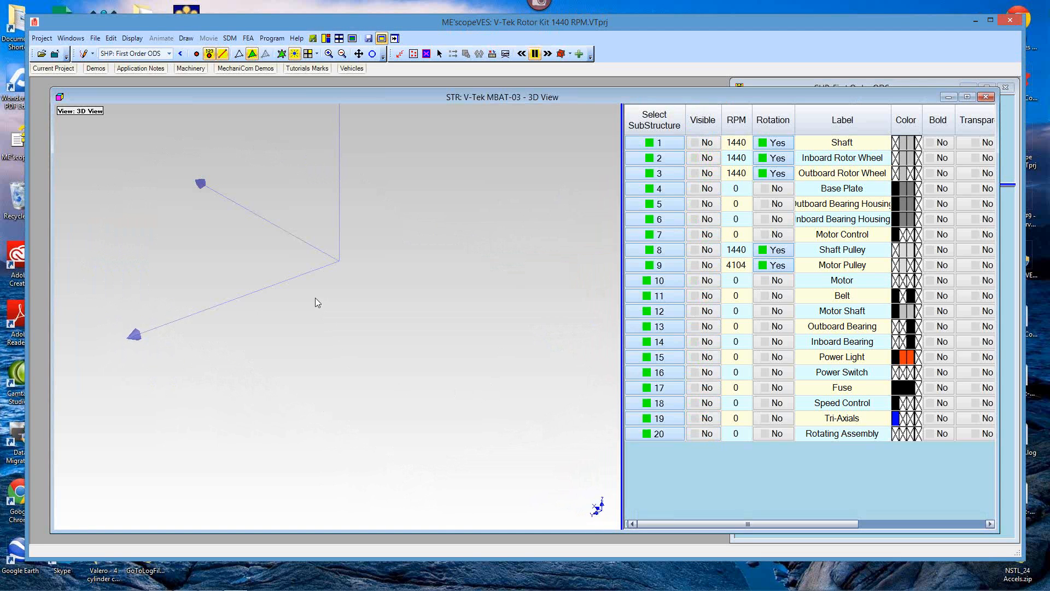
left_click_drag(301, 369, 322, 358)
Turn off the Axis Lines for all views in the label settings of Structure Options
right_click(422, 285)
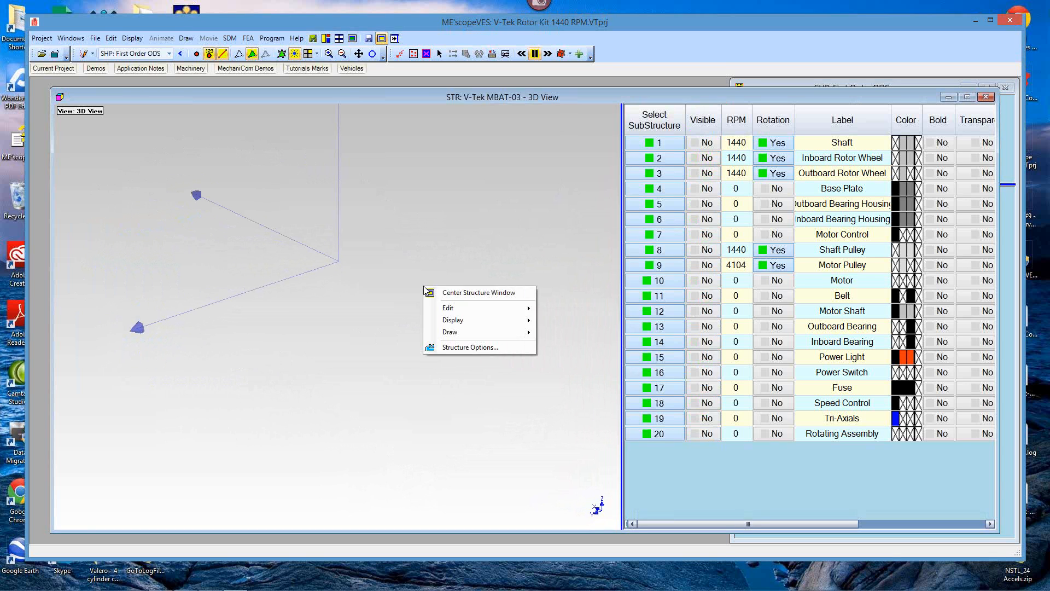
left_click(447, 349)
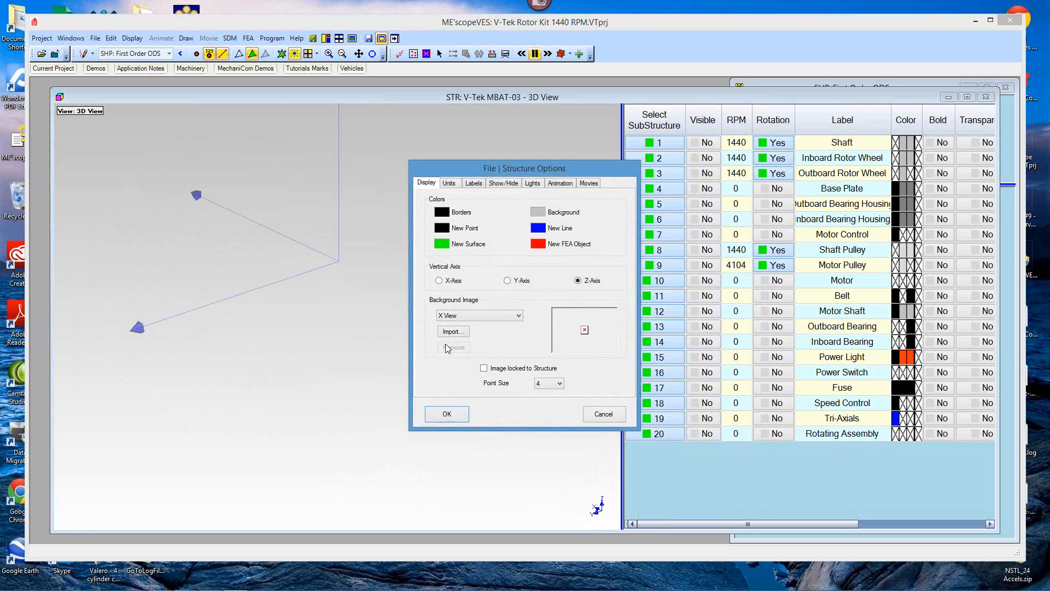
left_click(473, 183)
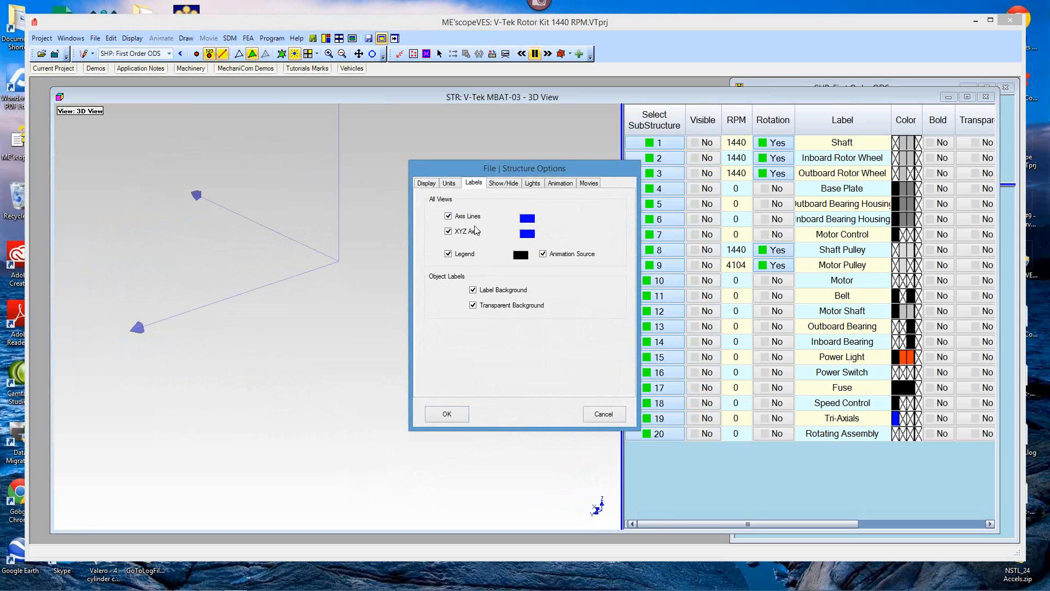
left_click(448, 216)
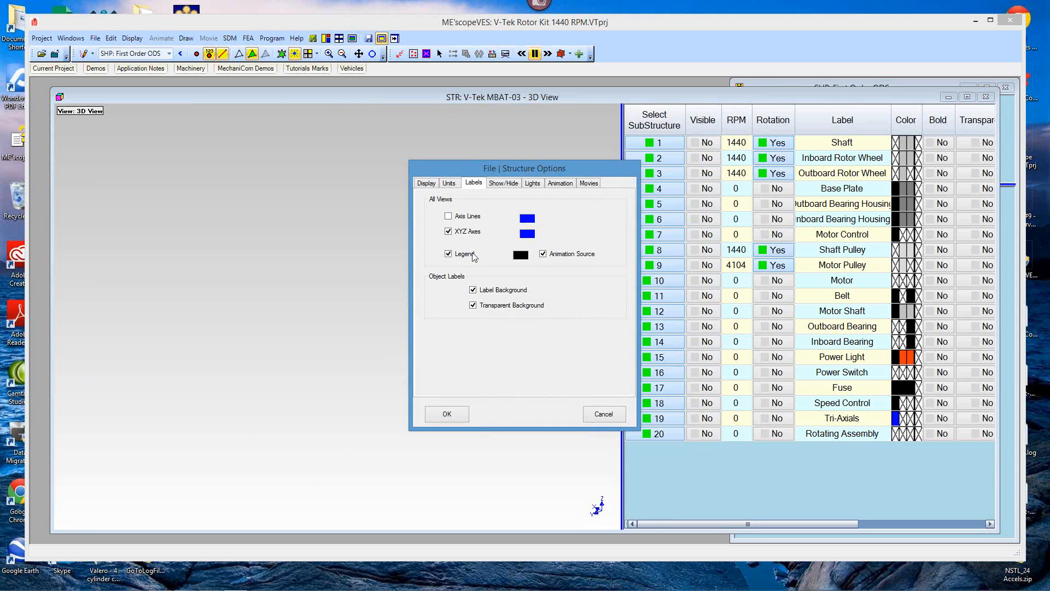
left_click(460, 412)
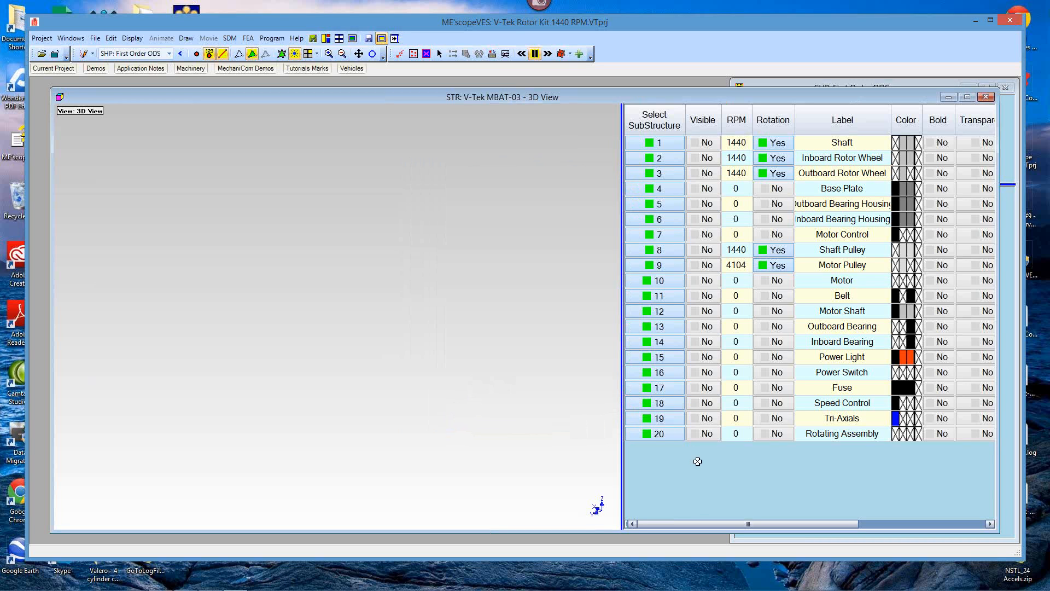
Make only the Tri-Axials and Shaft substructures visible, and animate them with the First Order ODS shape
left_click(709, 421)
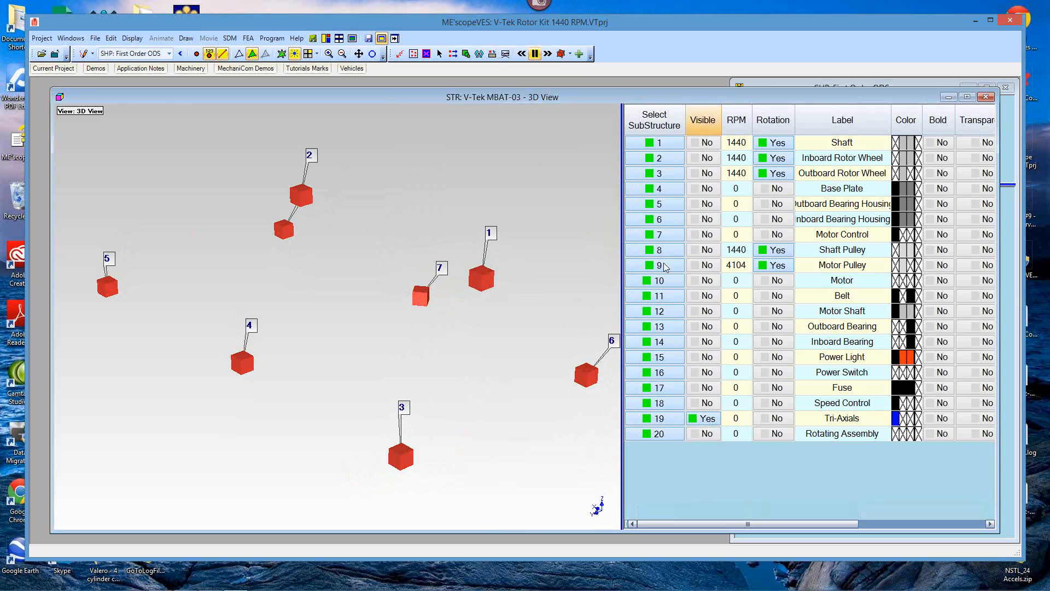
left_click(705, 145)
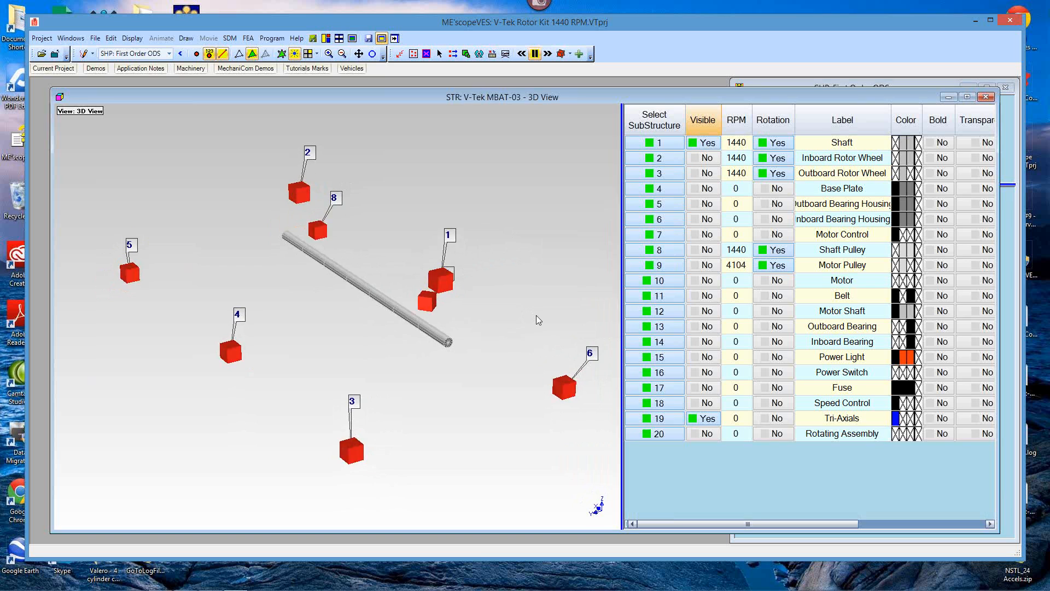
right_click(542, 226)
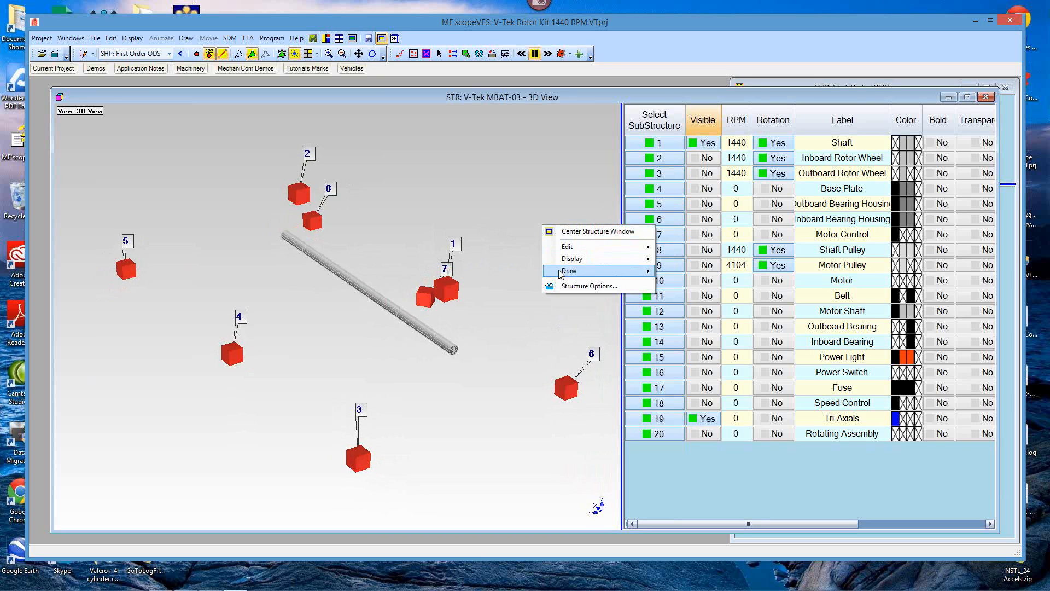
mouse_move(561, 272)
left_click(694, 284)
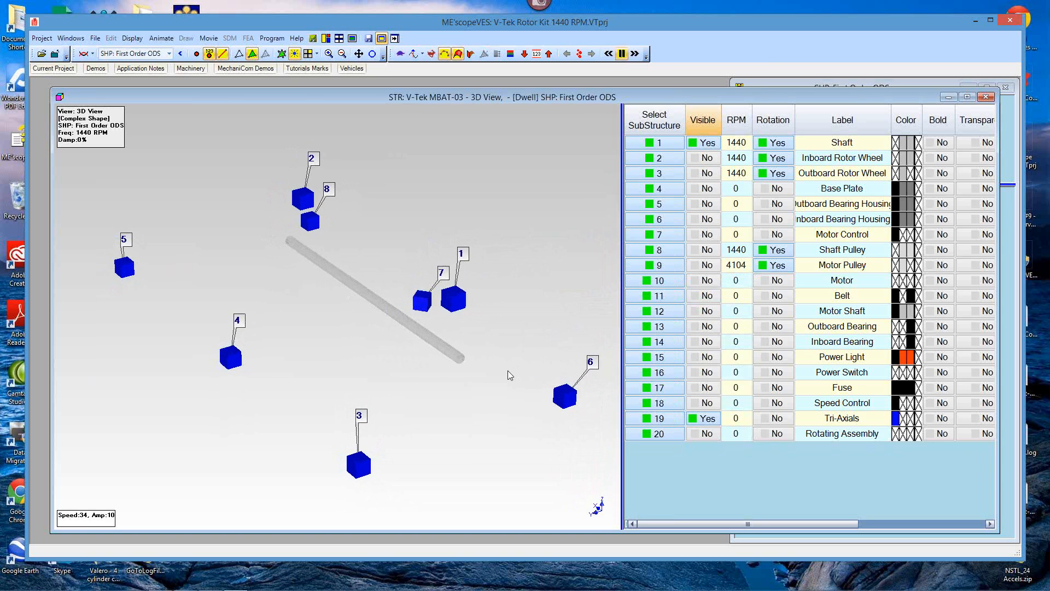
Rotate the animated view to examine the motion of the shaft and the tri-axial cubes from several angles
mouse_move(511, 369)
left_mouse_down()
mouse_move(471, 356)
mouse_move(505, 353)
left_mouse_up()
left_click_drag(551, 357, 572, 357)
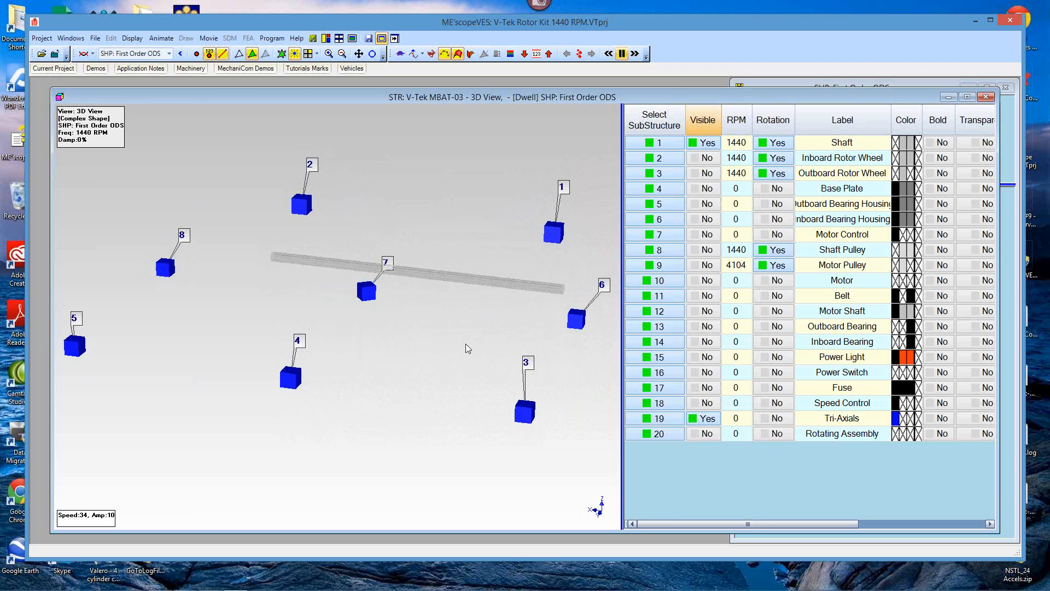
left_click_drag(465, 344, 394, 350)
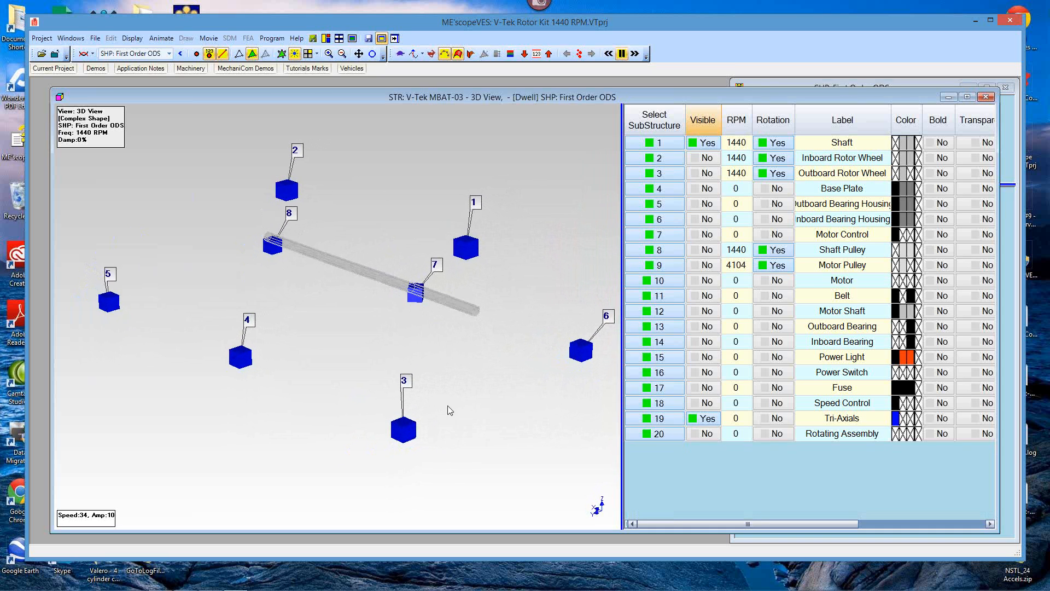
Stop the shaft and tri-axial animation, returning to Draw Structure mode with a slightly turned view
right_click(561, 209)
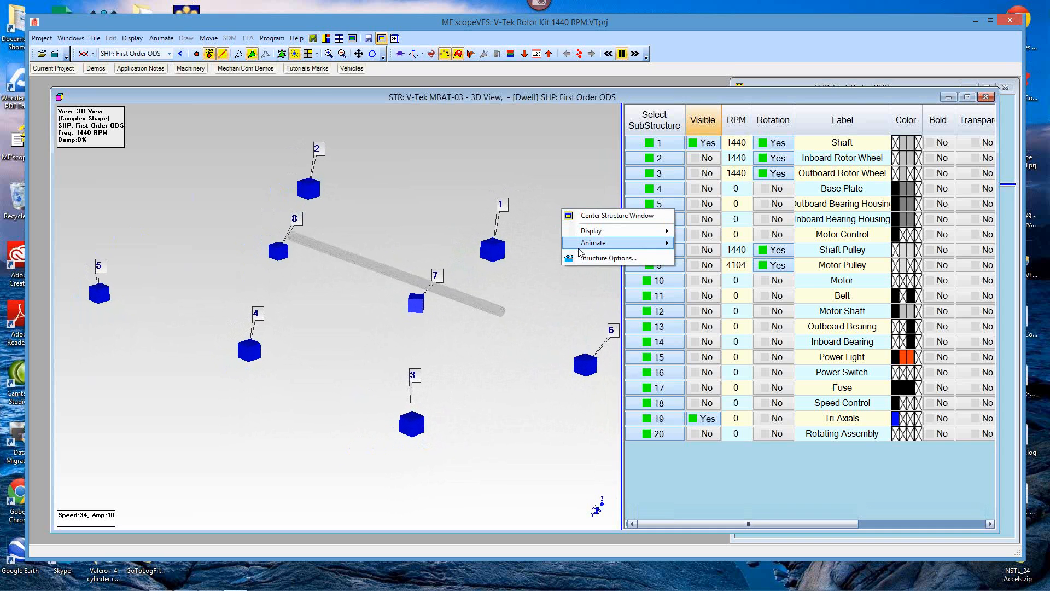
mouse_move(578, 250)
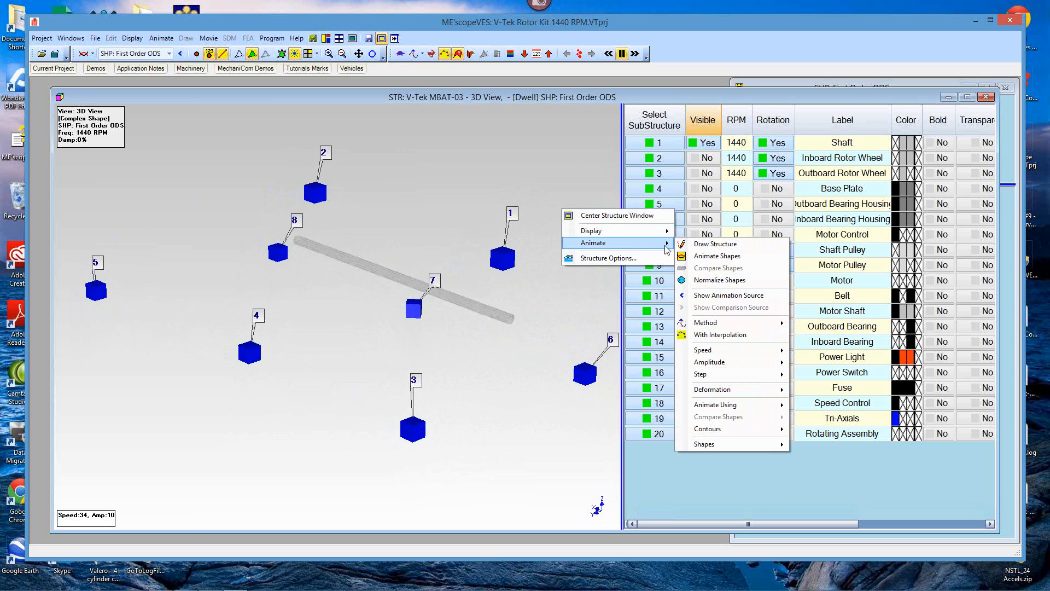
left_click(715, 244)
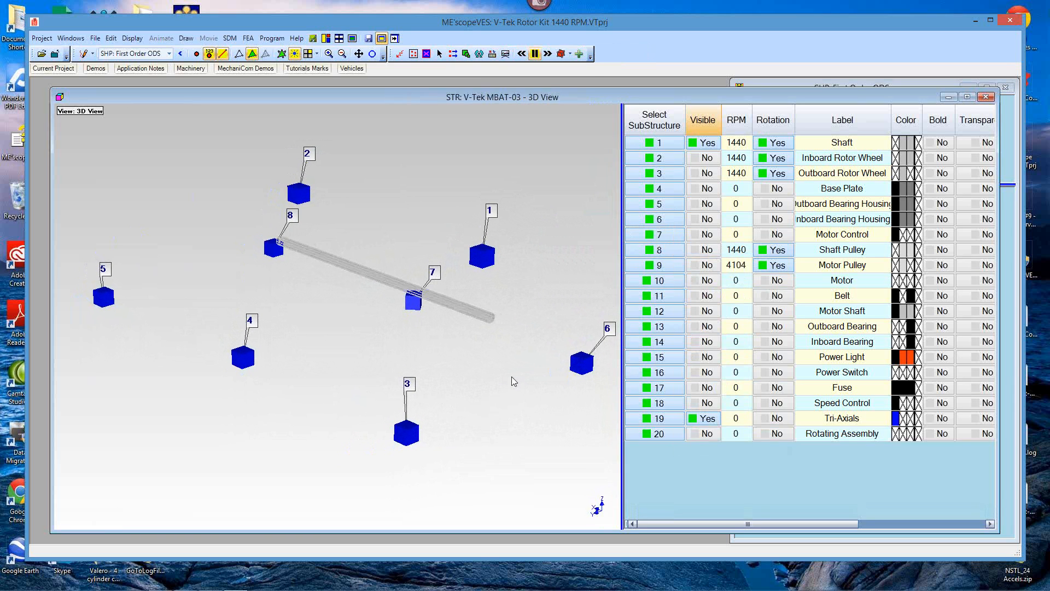
left_click_drag(511, 377, 503, 380)
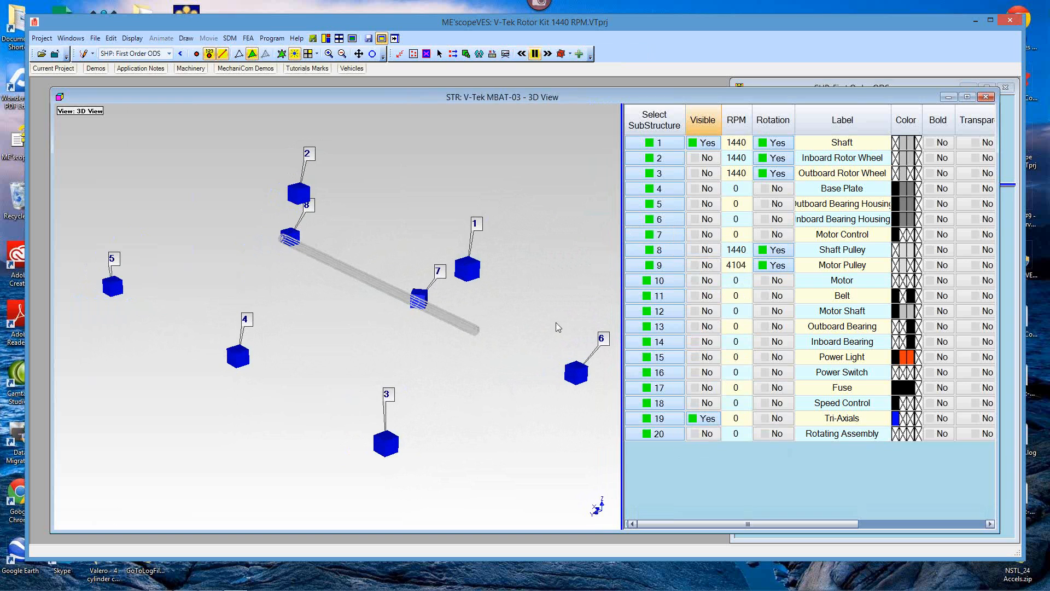
Clear the selection of all substructures and select only the Tri-Axials substructure
left_click(655, 120)
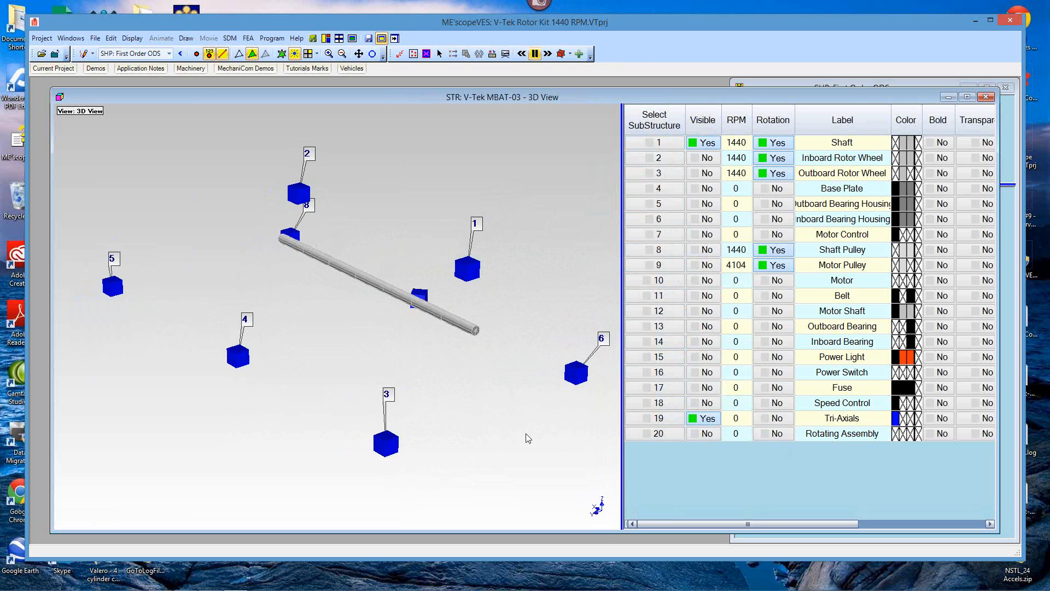
left_click(648, 419)
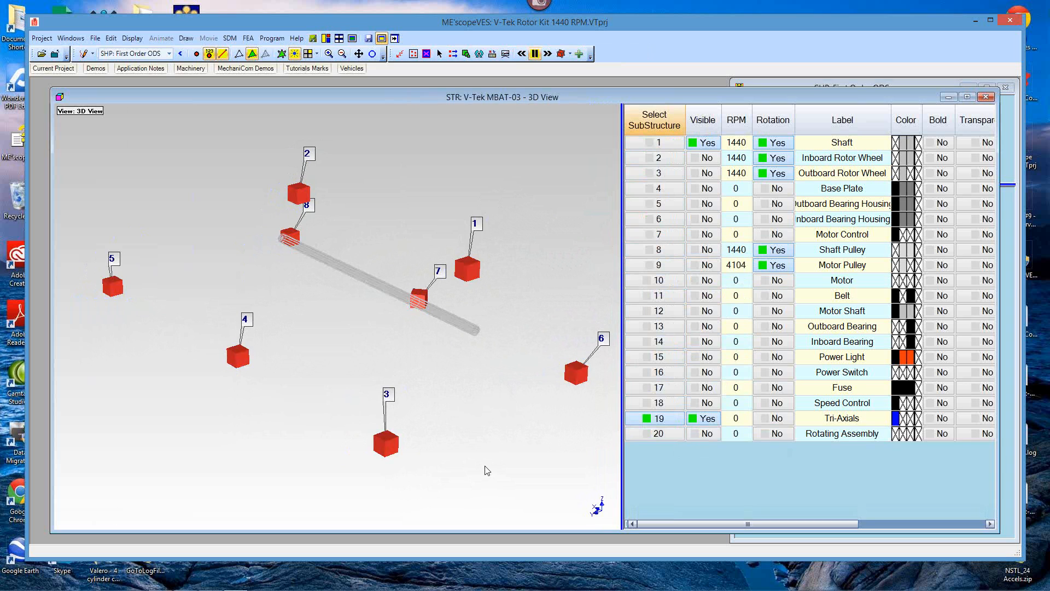
Delete all translation, FEA rotation, scalar and machine rotation animation equations of the selected Tri-Axials on the X, Y and Z axes, keeping the selection
left_click_drag(483, 466, 477, 467)
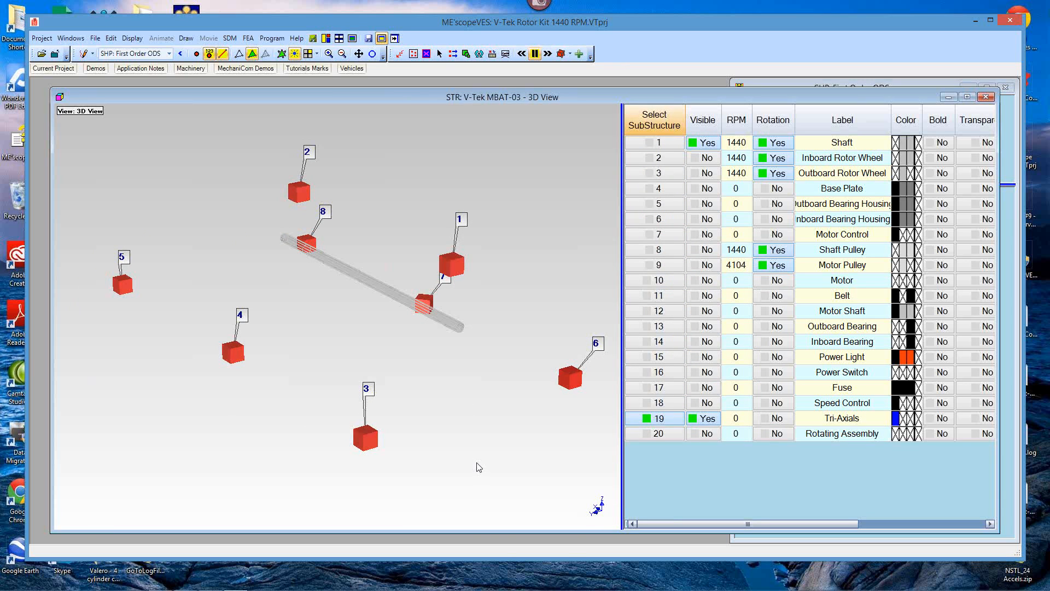
right_click(535, 222)
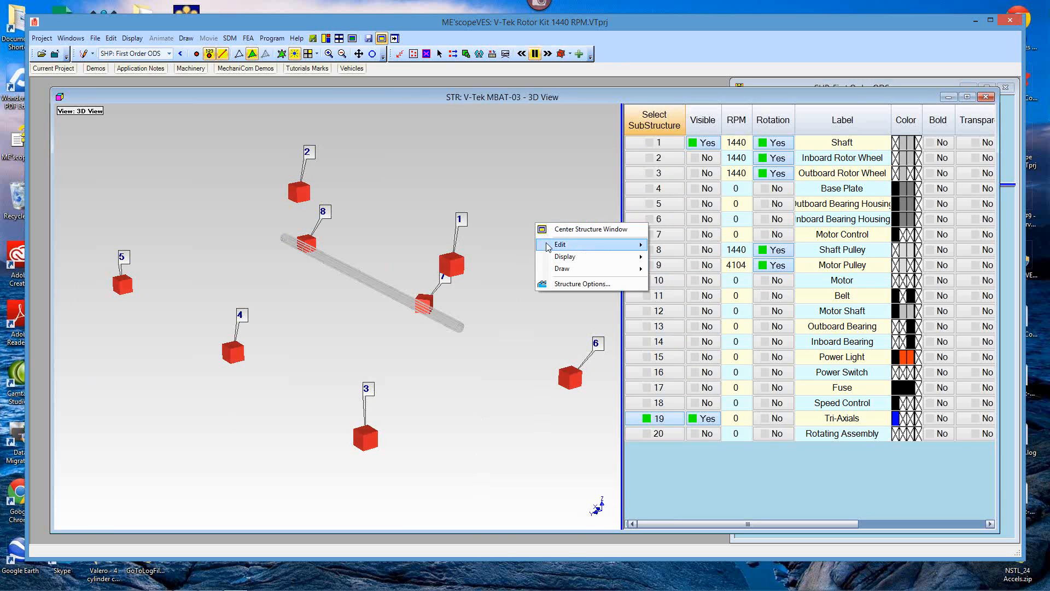
mouse_move(554, 269)
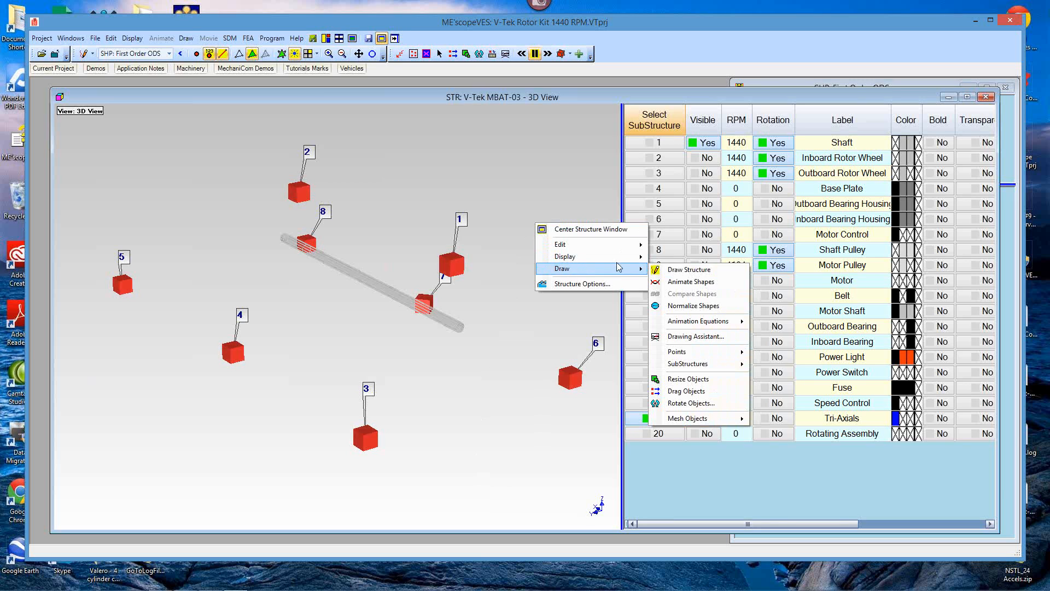
mouse_move(669, 322)
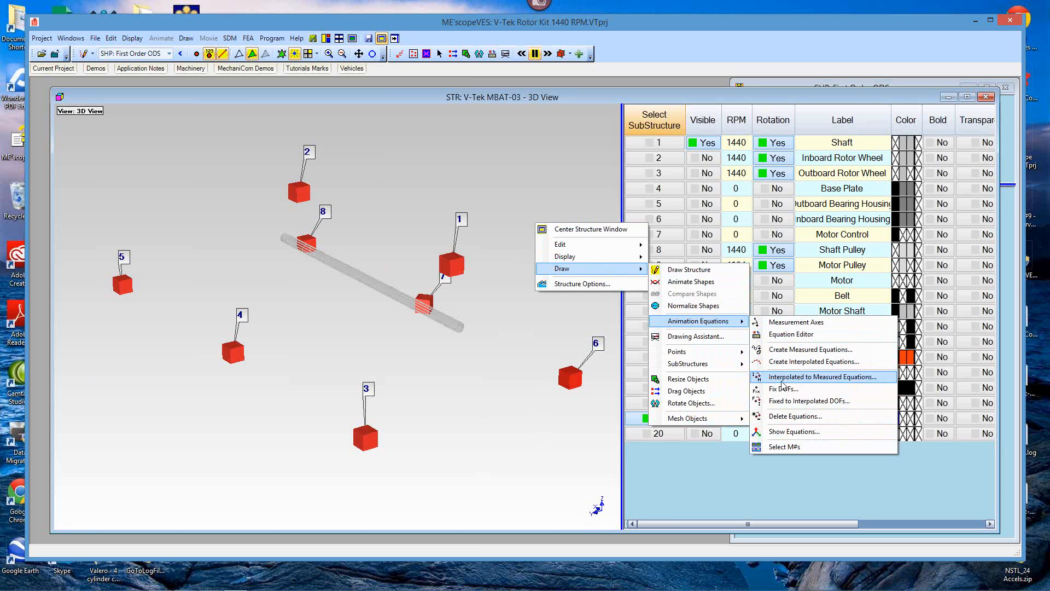
left_click(787, 417)
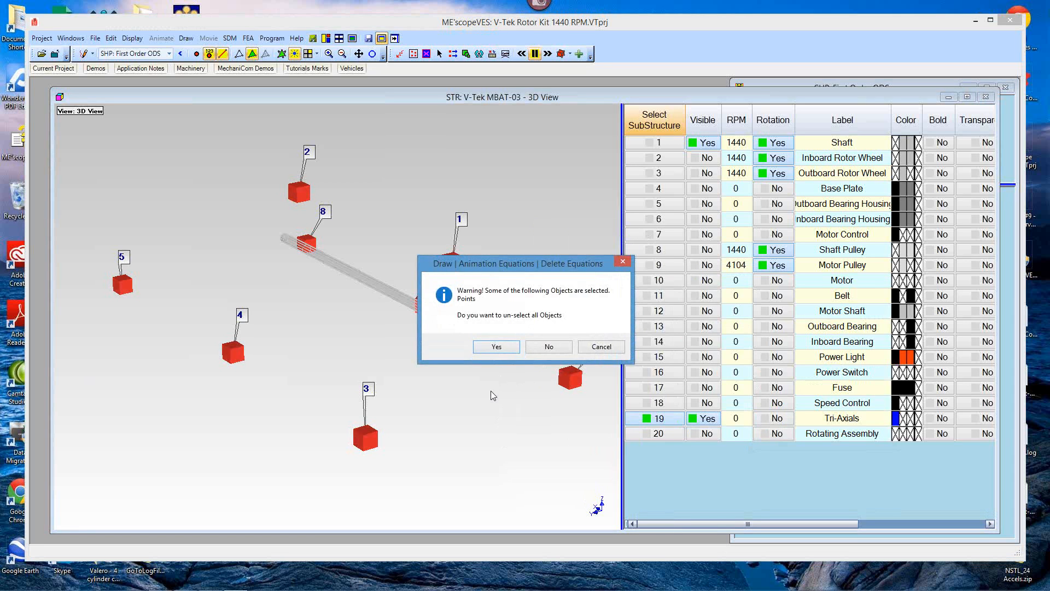
left_click(550, 348)
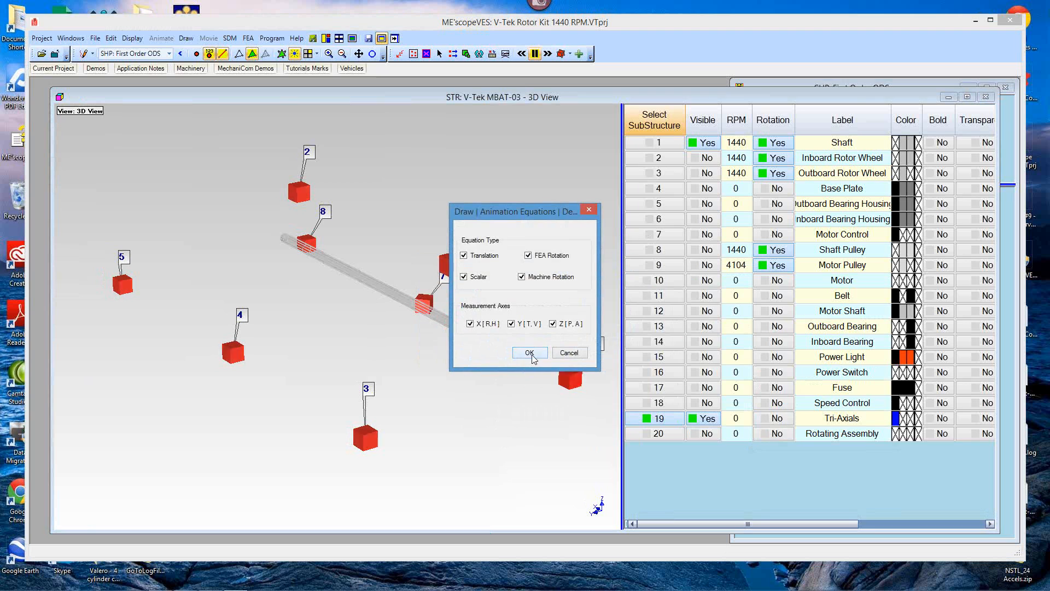
left_click(529, 353)
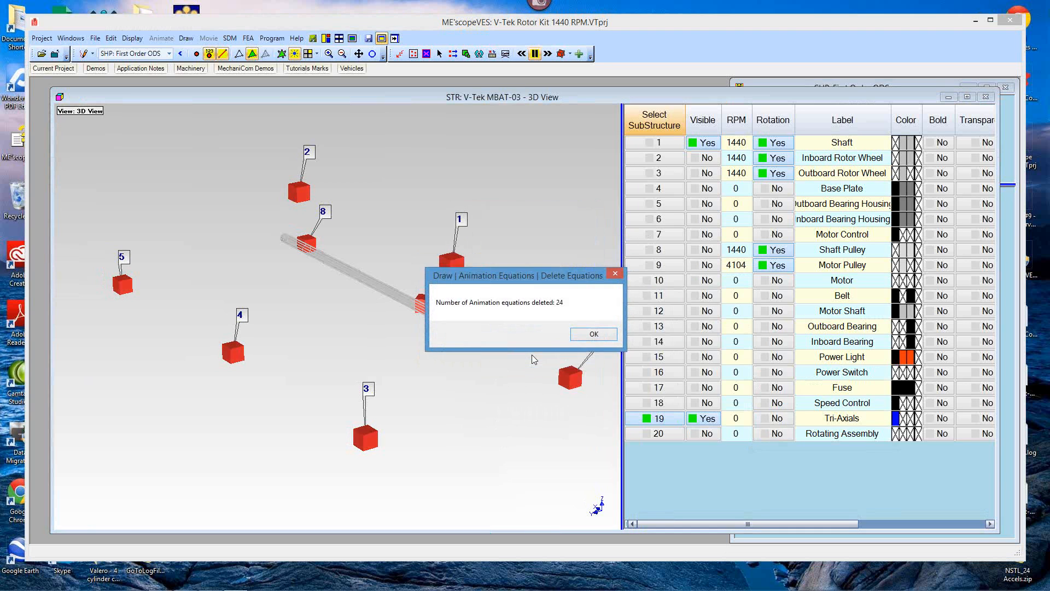
left_click(580, 339)
Create measured animation equations for the Tri-Axials by matching structure and source DOFs, keeping the selection and replacing existing equations at the selected points
right_click(535, 214)
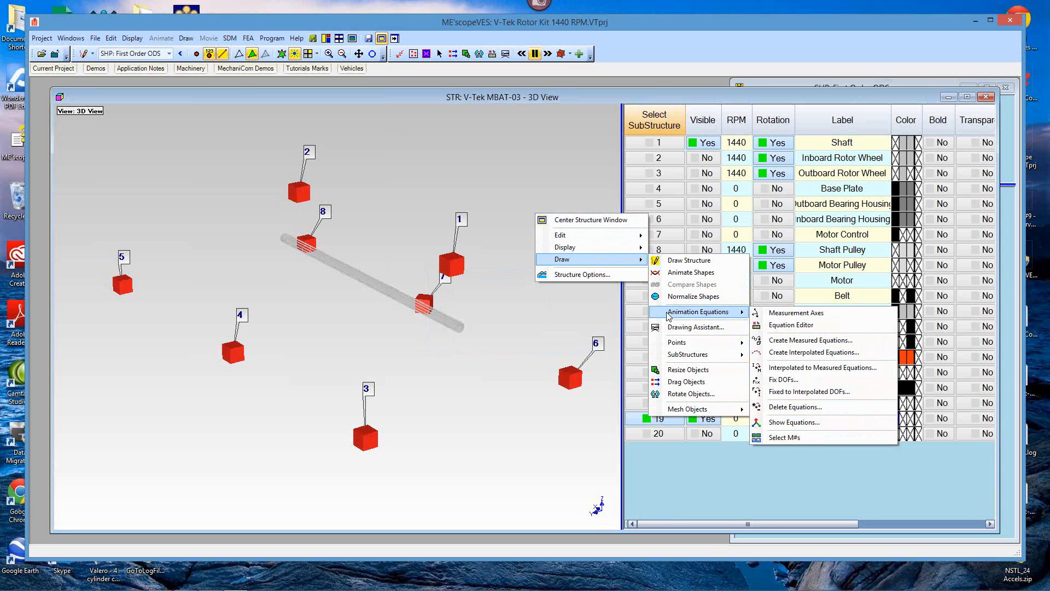
left_click(783, 343)
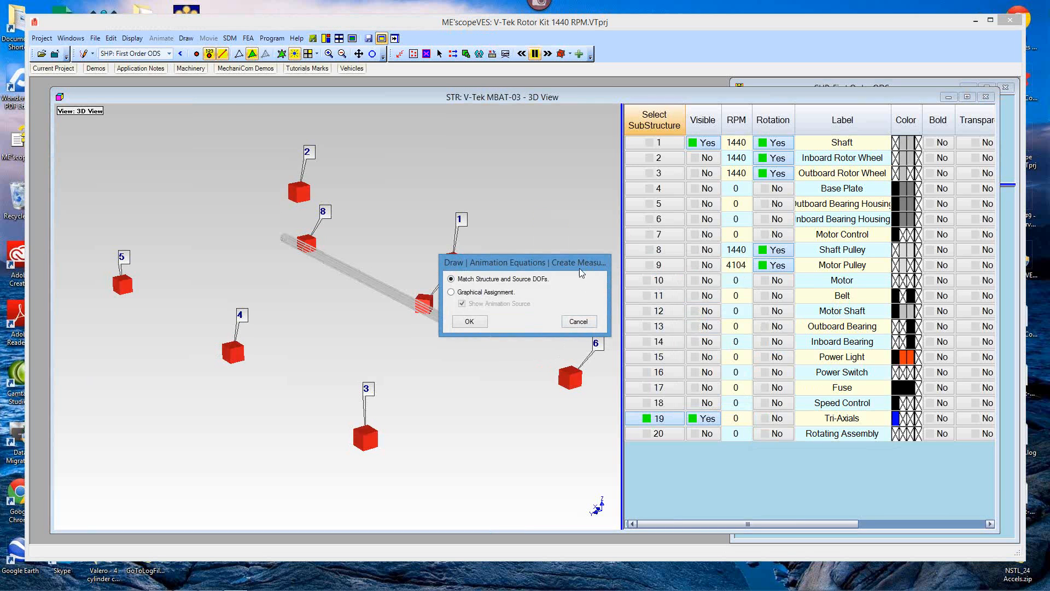
left_click_drag(574, 264, 565, 183)
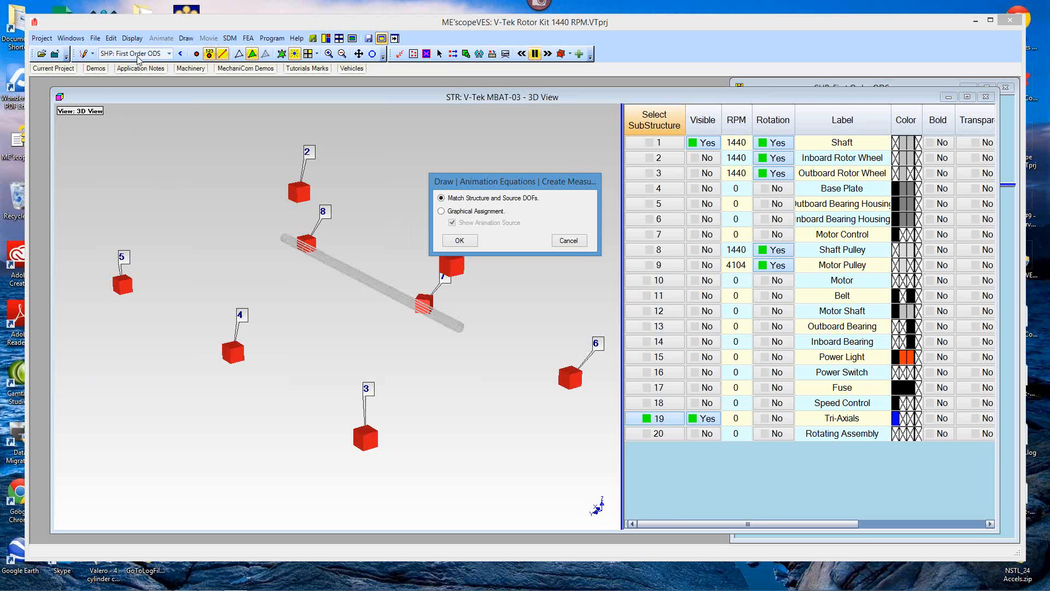
left_click(459, 240)
left_click_drag(489, 264, 483, 189)
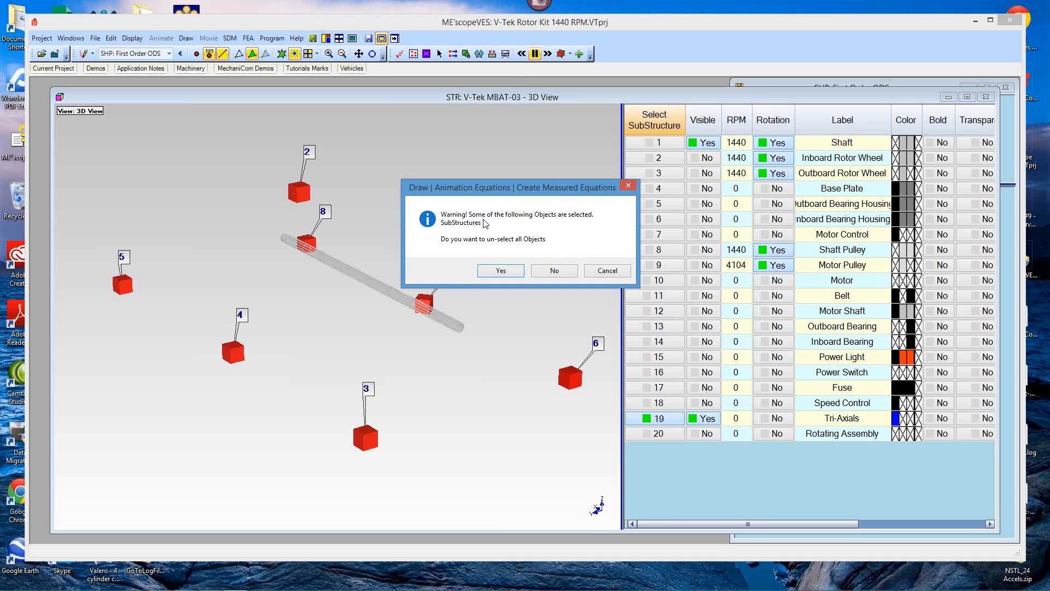
left_click(554, 271)
left_click_drag(556, 275, 544, 200)
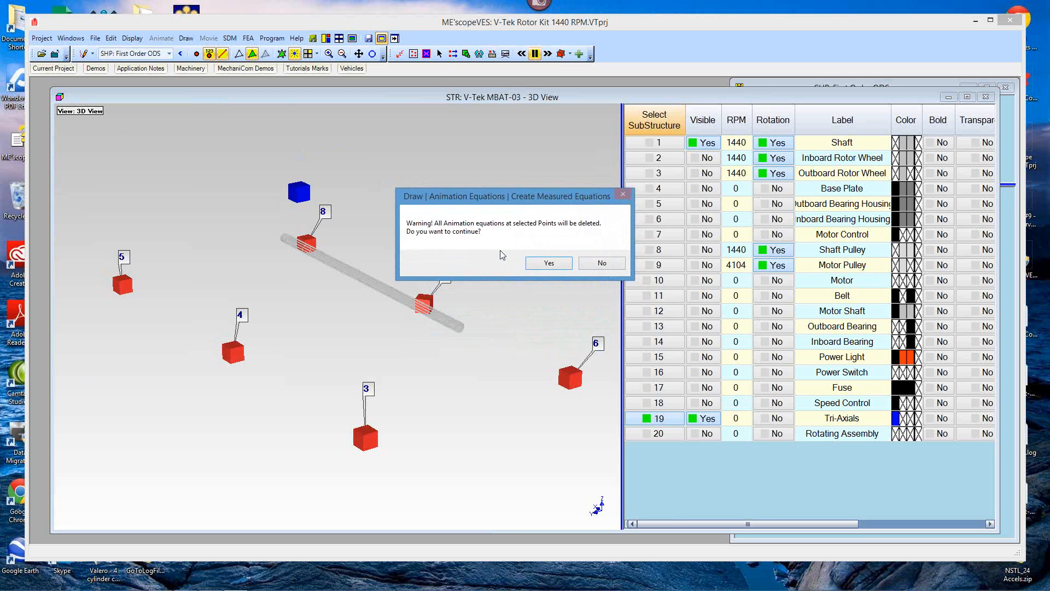
left_click(549, 263)
left_click_drag(556, 269, 559, 202)
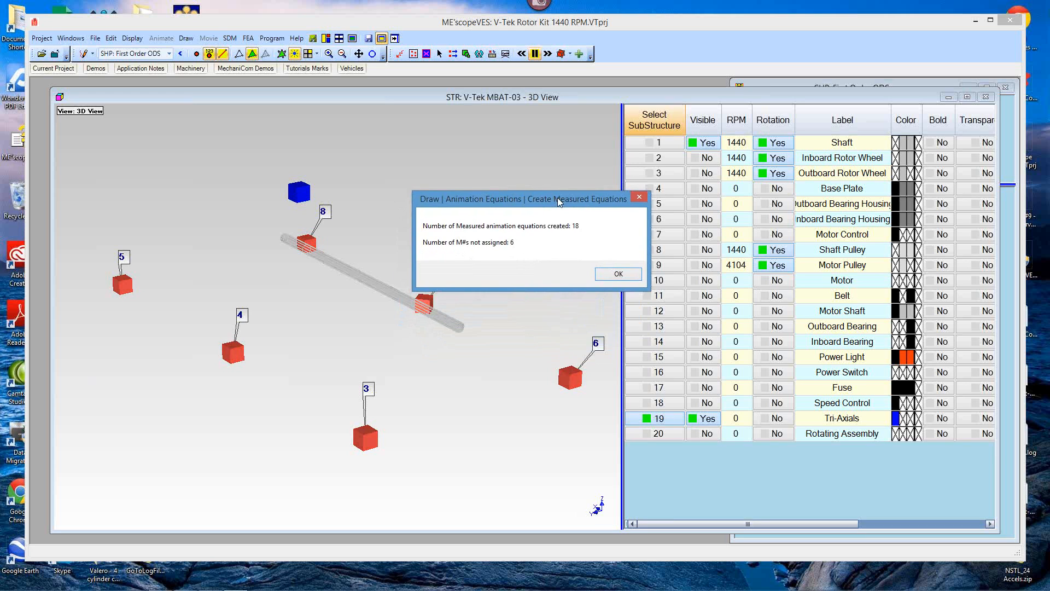
left_click_drag(559, 202, 559, 197)
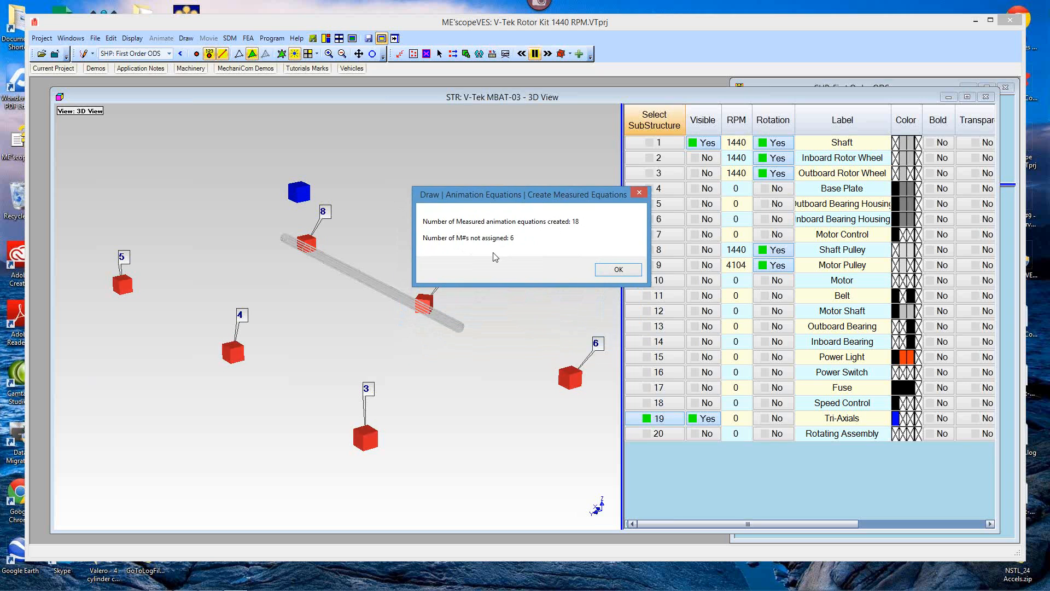
left_click(618, 269)
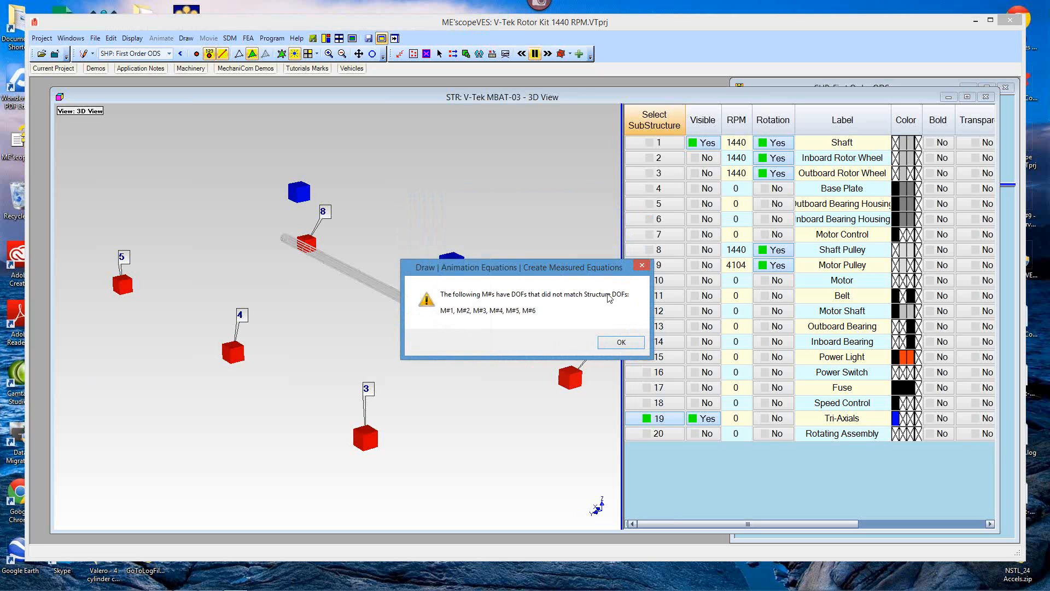
left_click(610, 344)
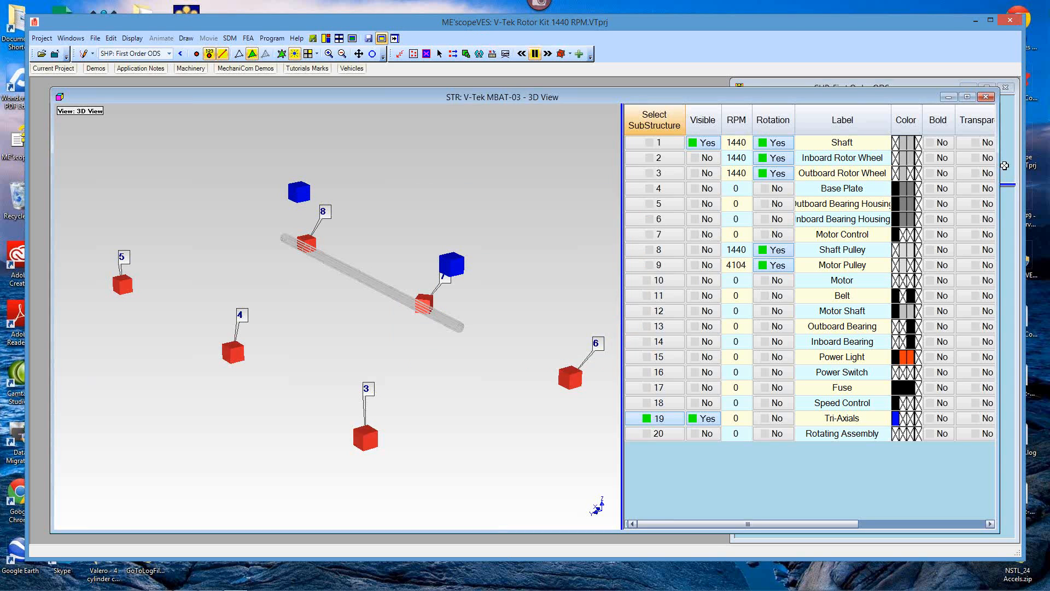
Narrow the structure window and its spreadsheet to expose the First Order ODS table, and check which points are selected
left_click_drag(999, 166, 718, 194)
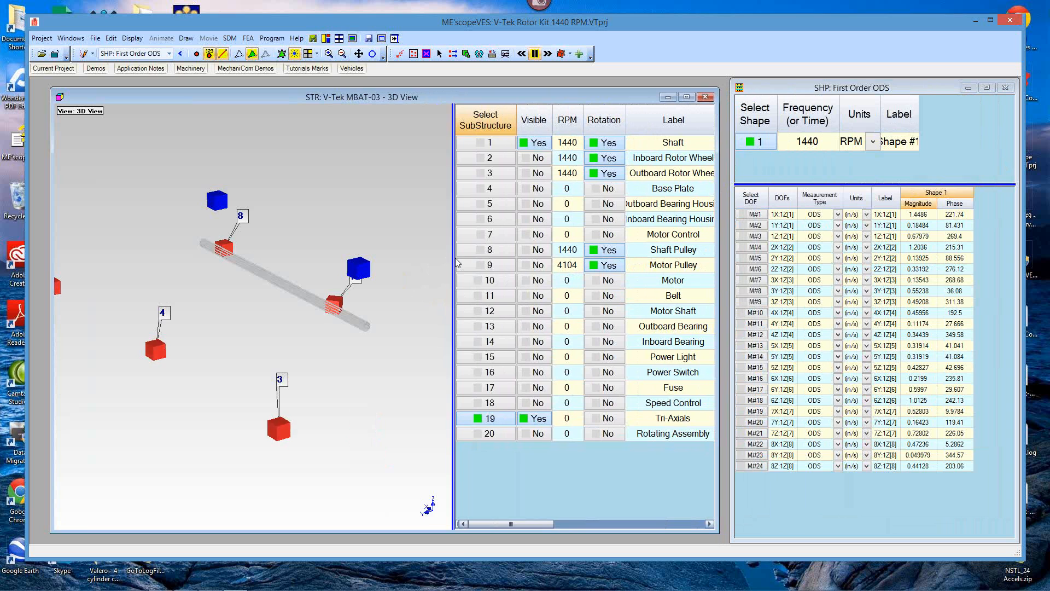
left_click_drag(586, 237, 616, 246)
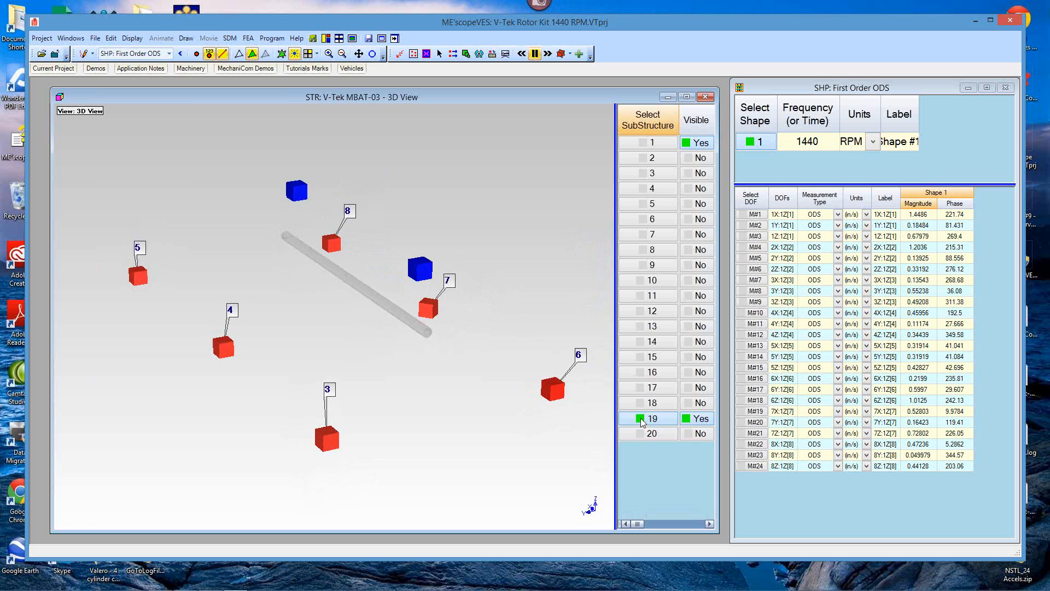
left_click(569, 54)
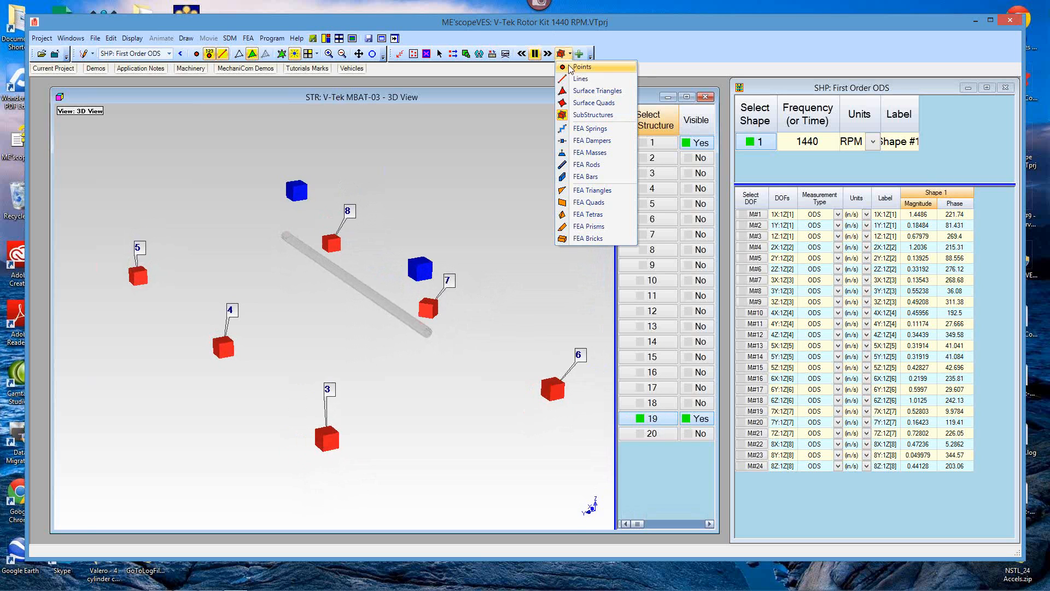
left_click(573, 67)
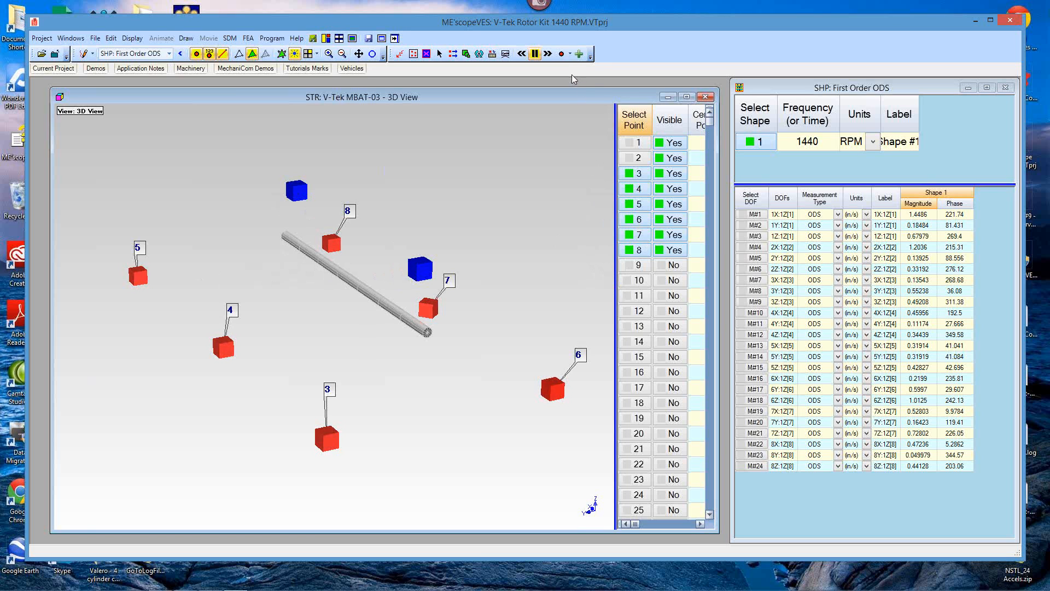
left_click(568, 54)
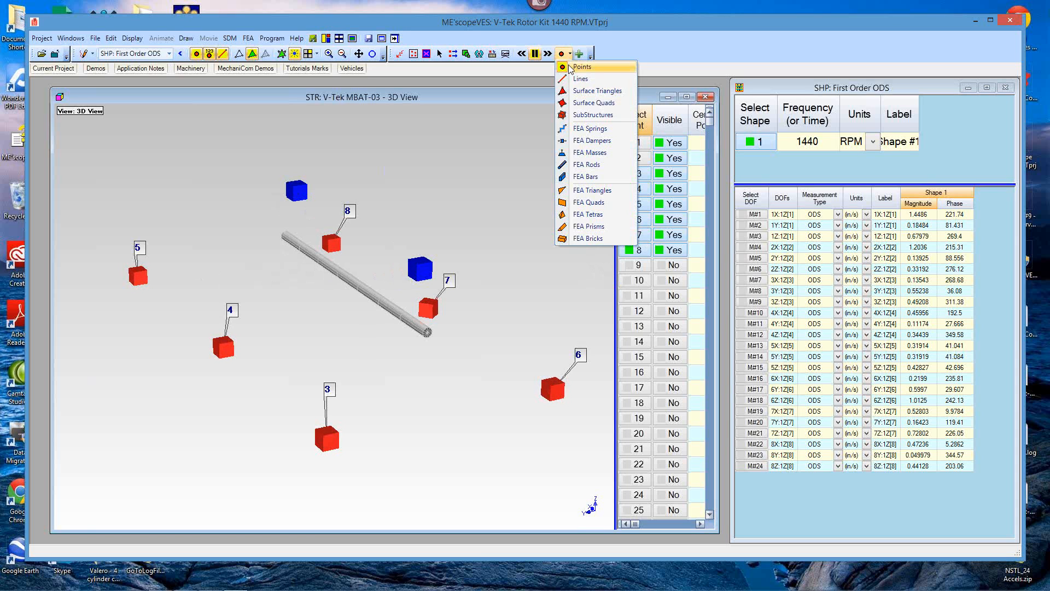
left_click(573, 115)
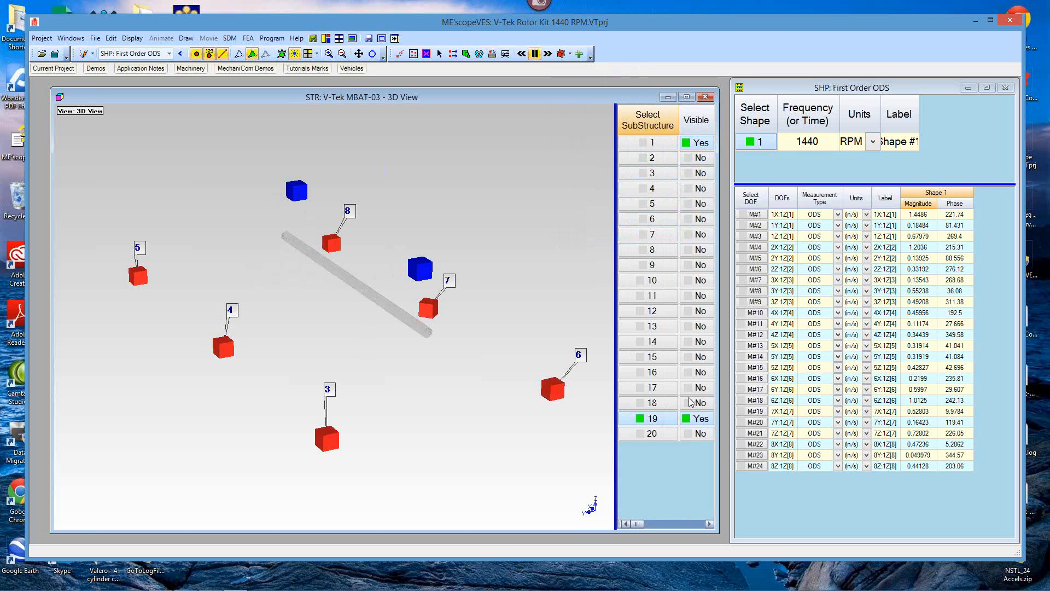
Reselect the Tri-Axials substructure and recreate its measured animation equations with Match Structure and Source DOFs, without un-selecting the objects
left_click(659, 421)
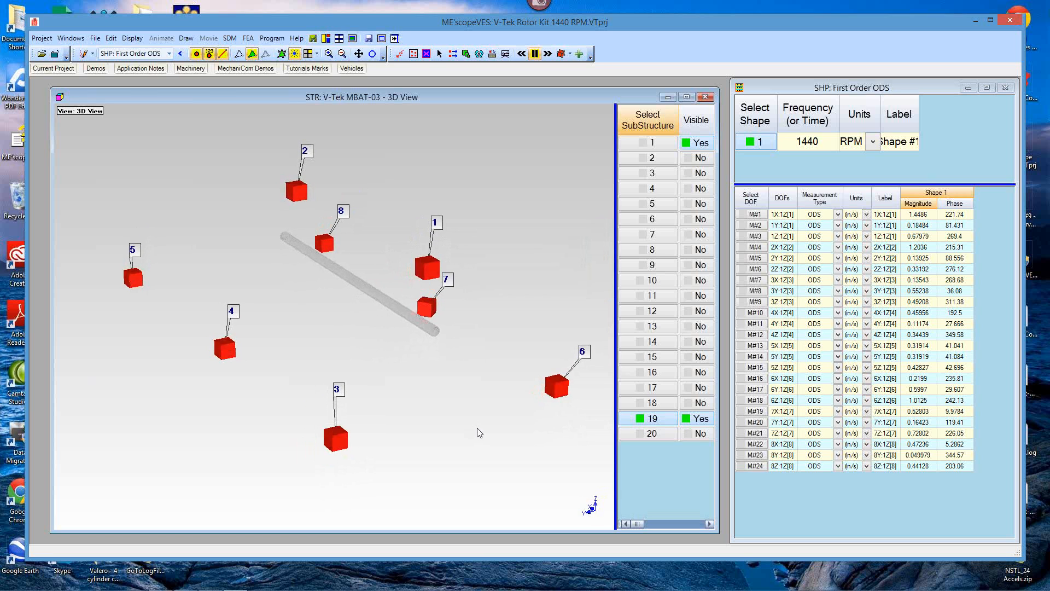
right_click(556, 176)
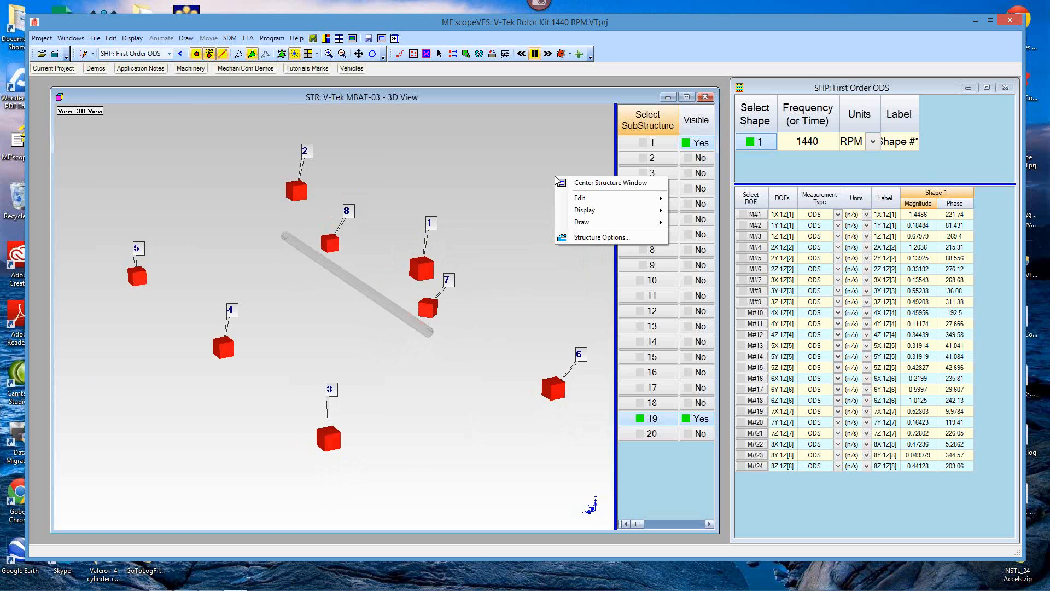
mouse_move(583, 222)
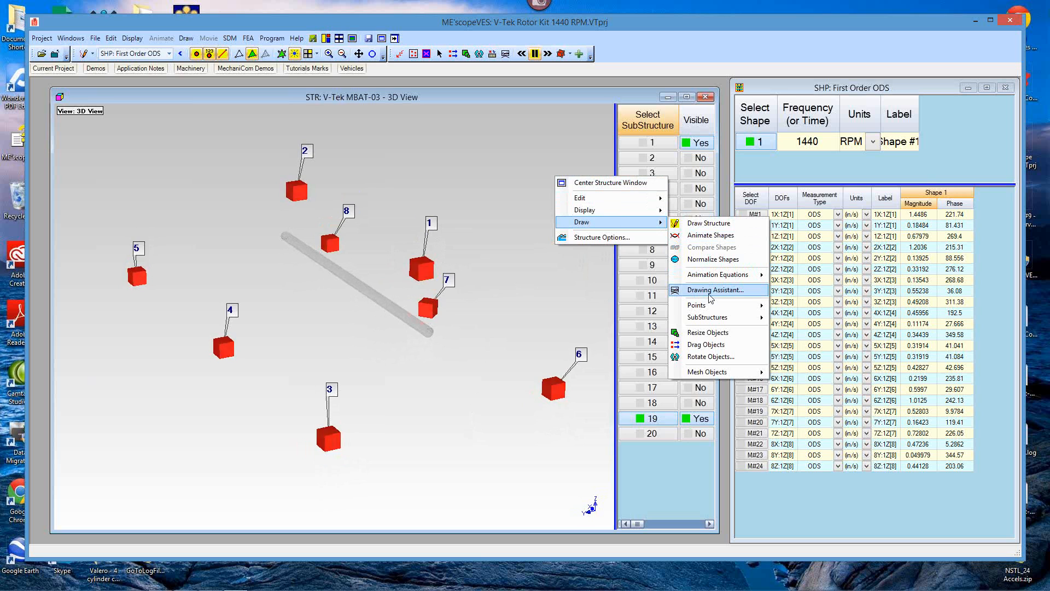
mouse_move(718, 279)
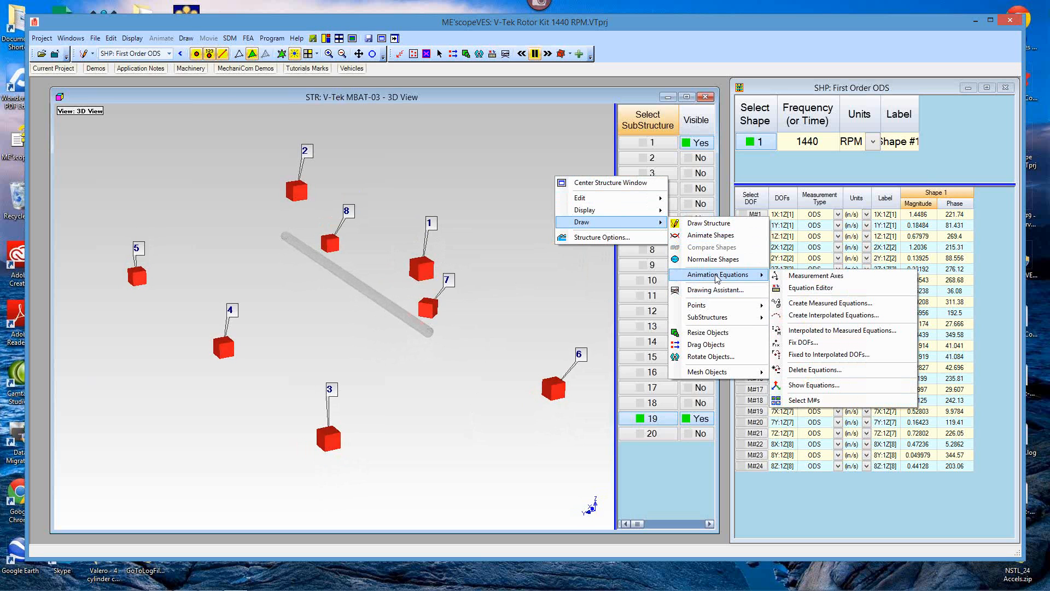
left_click(819, 303)
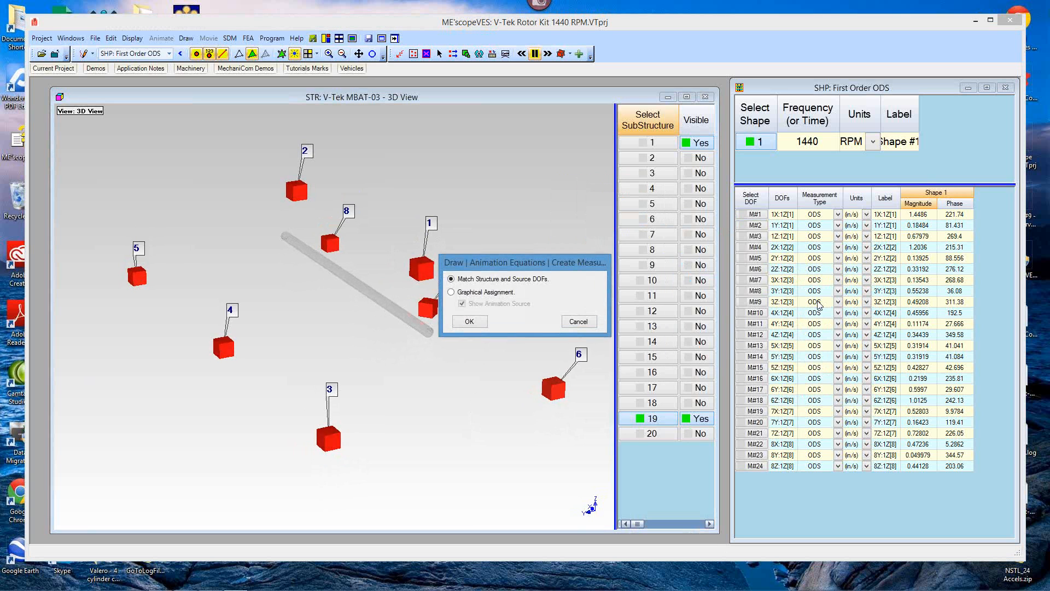
left_click_drag(566, 262, 681, 195)
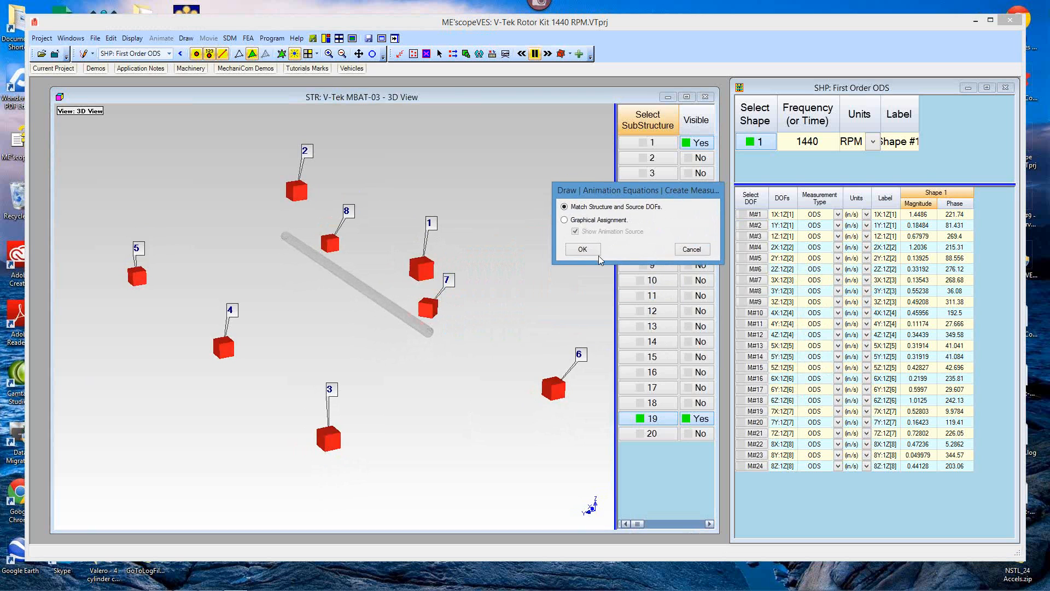
left_click(587, 253)
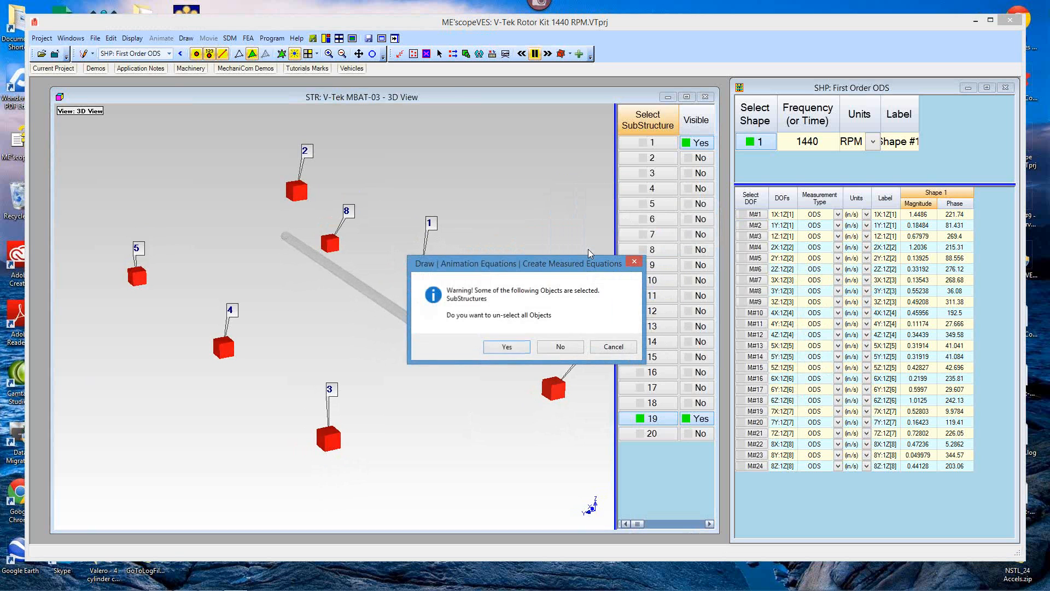
left_click(562, 347)
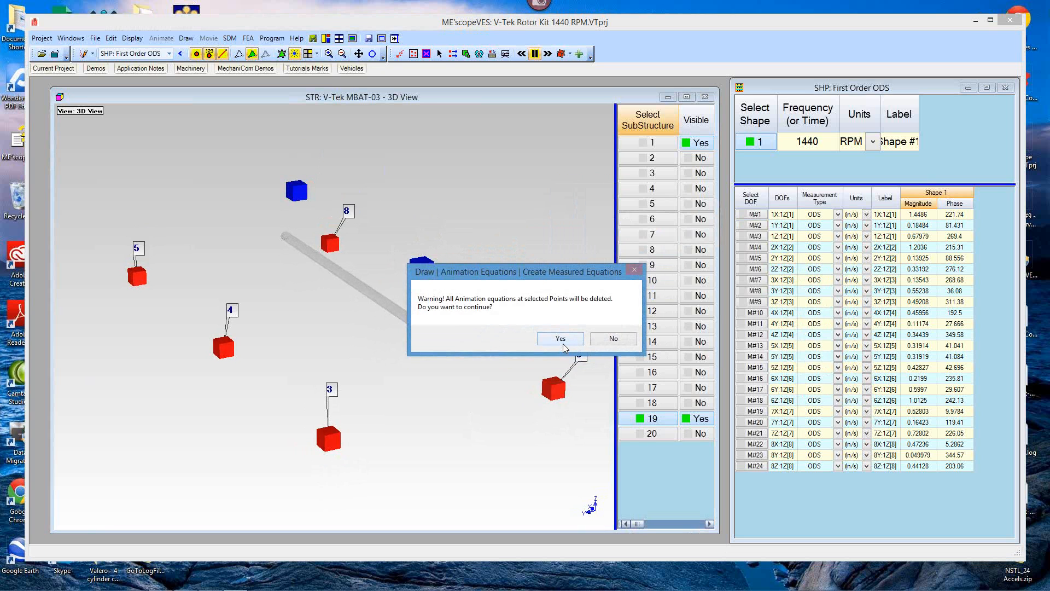
left_click_drag(562, 283, 661, 189)
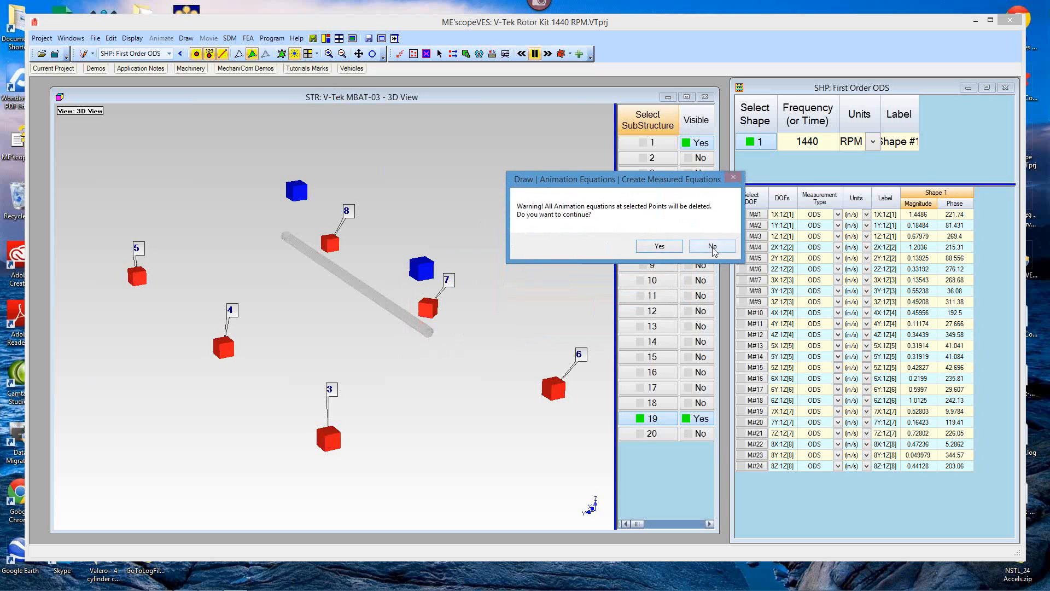
left_click(657, 248)
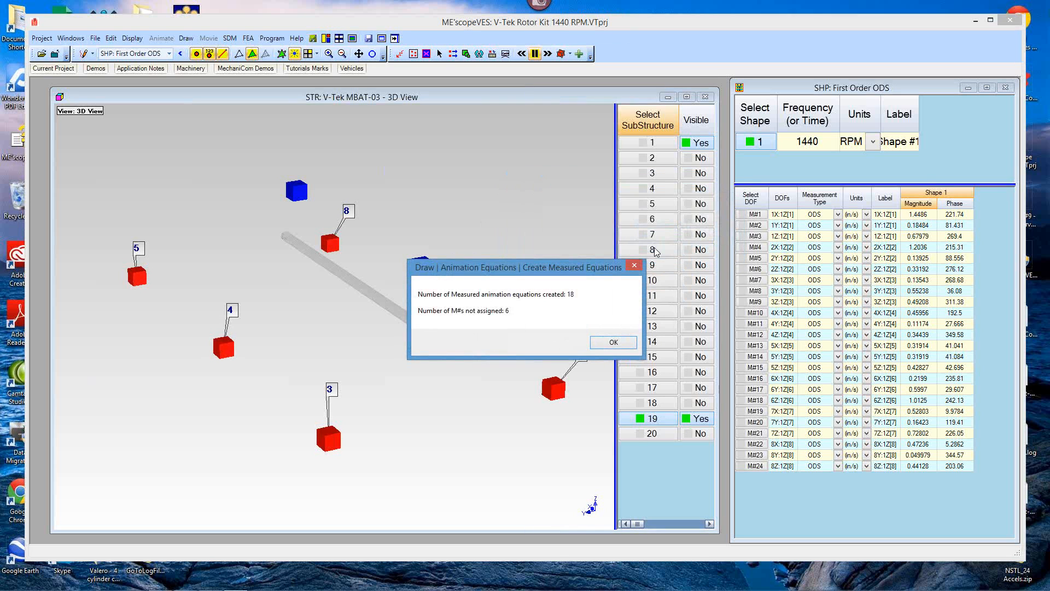
left_click(616, 348)
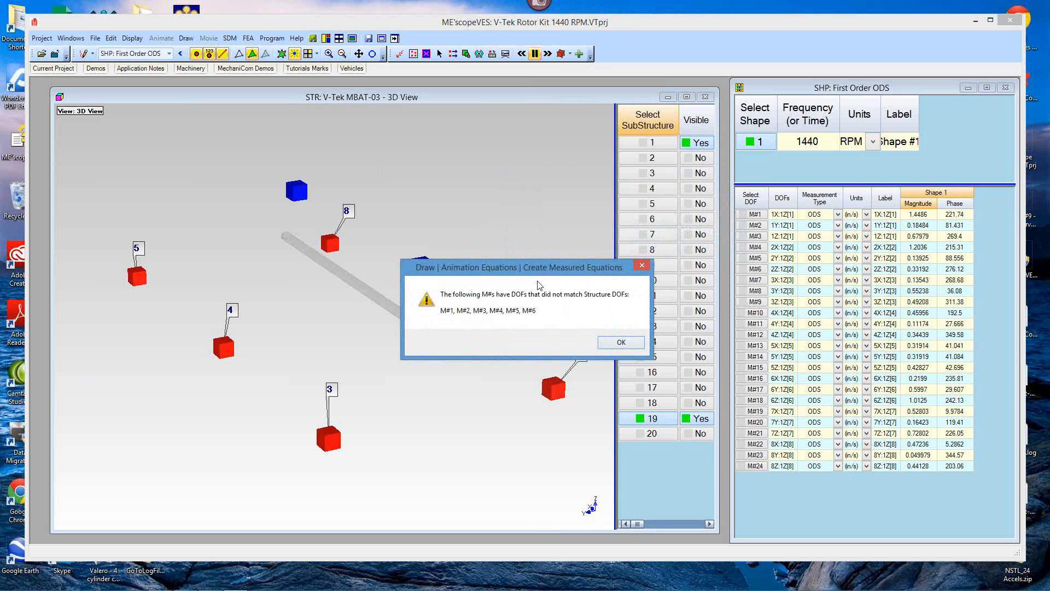
left_click(636, 346)
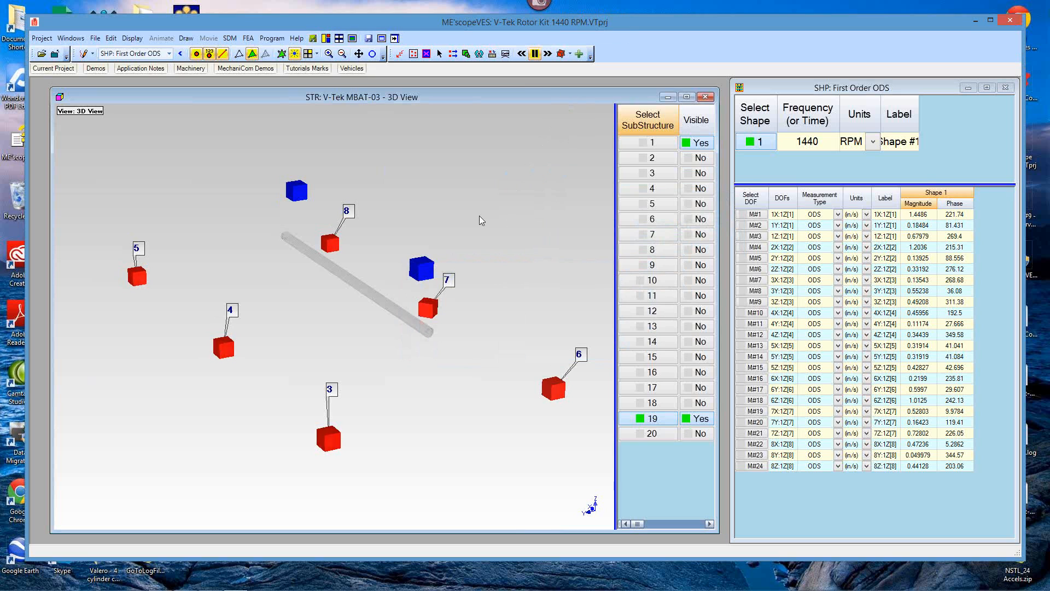
Switch to point selection and add the two blue Tri-Axial cubes, points 1 and 2, to the selected points
left_click(570, 54)
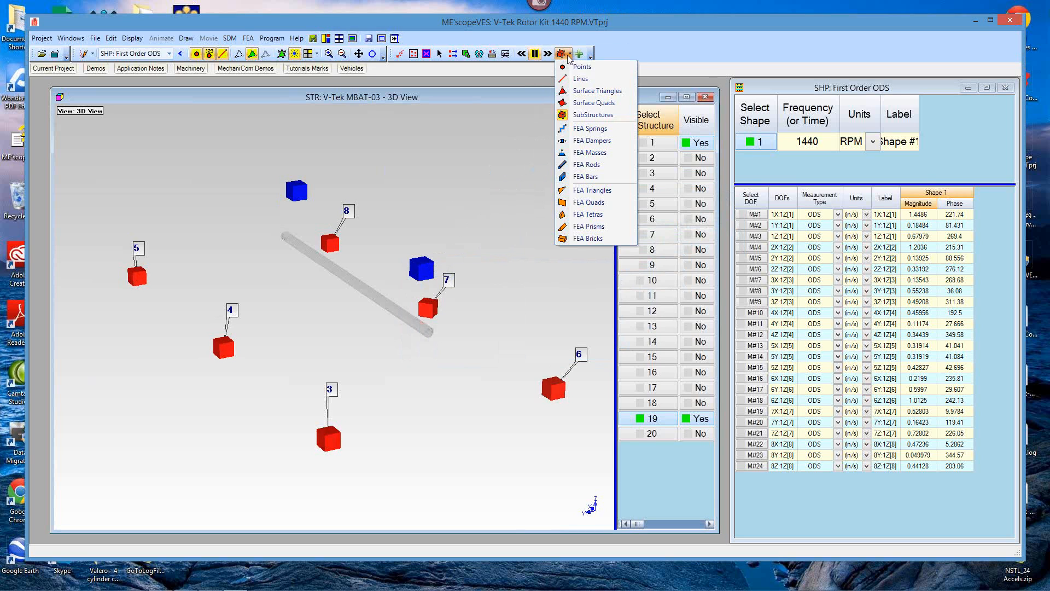
left_click(585, 66)
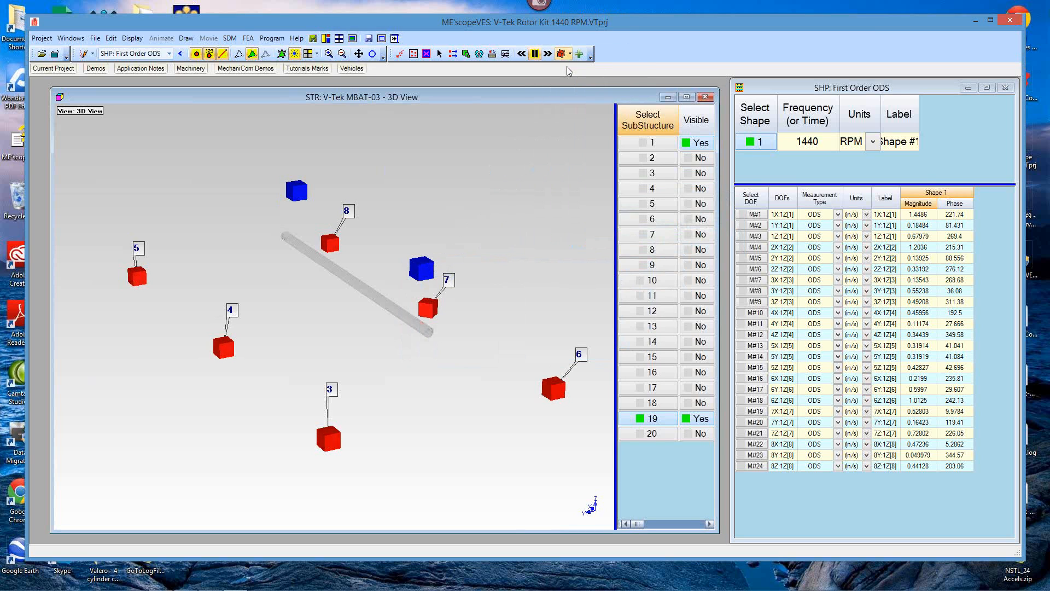
left_click(424, 273)
left_click(297, 193)
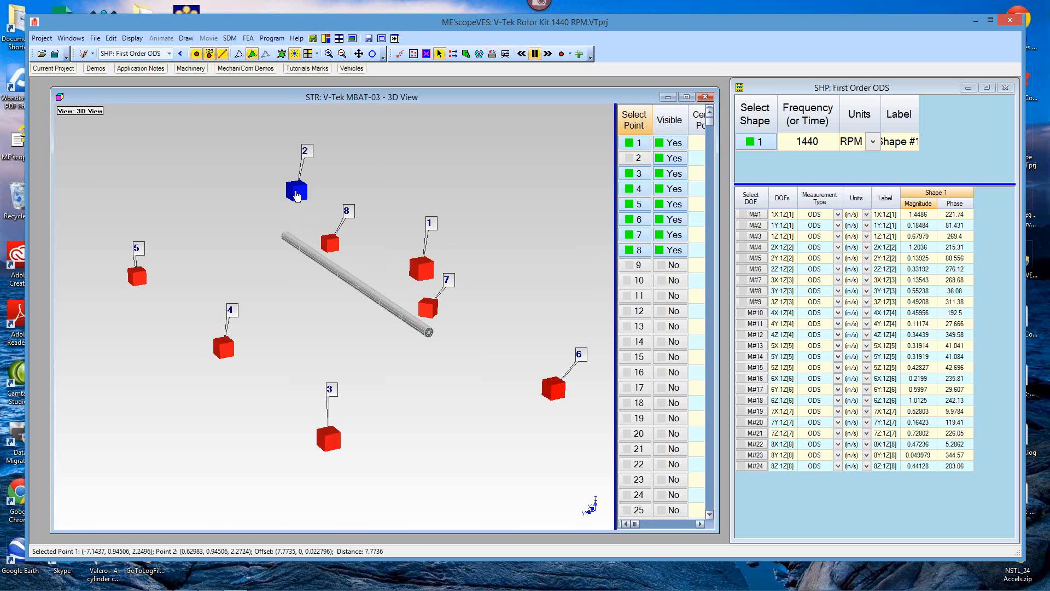
Create measured animation equations for the selected points with Match Structure and Source DOFs, keeping the selection and replacing their existing equations
right_click(496, 168)
mouse_move(518, 217)
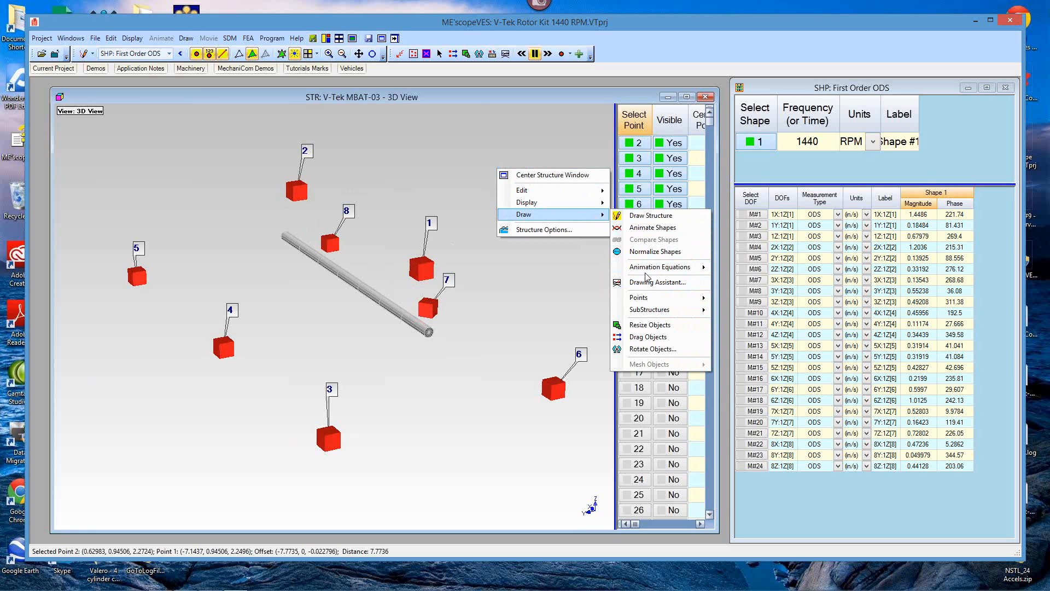
mouse_move(660, 267)
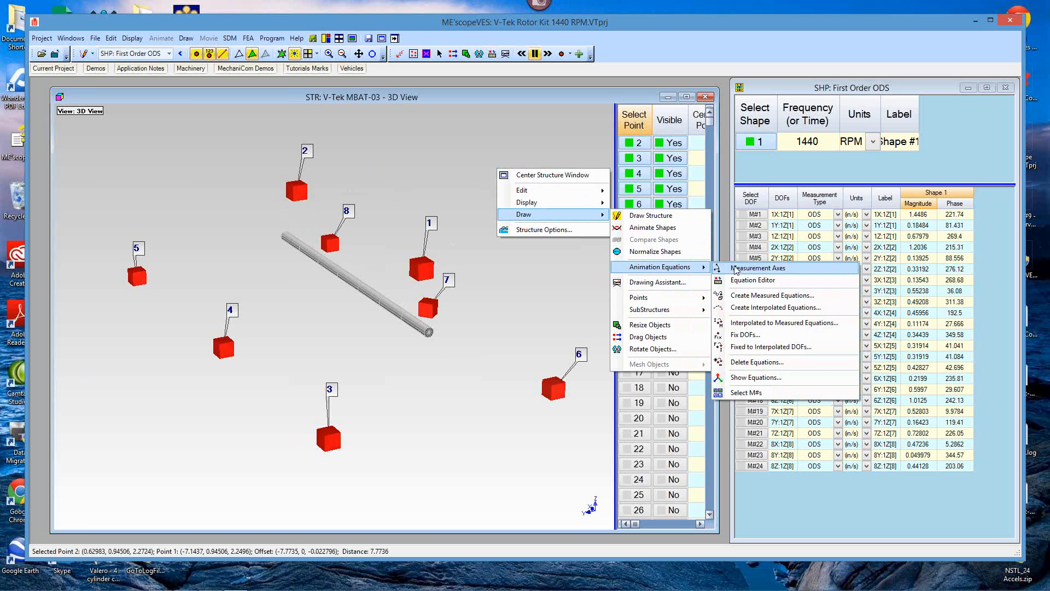
left_click(760, 295)
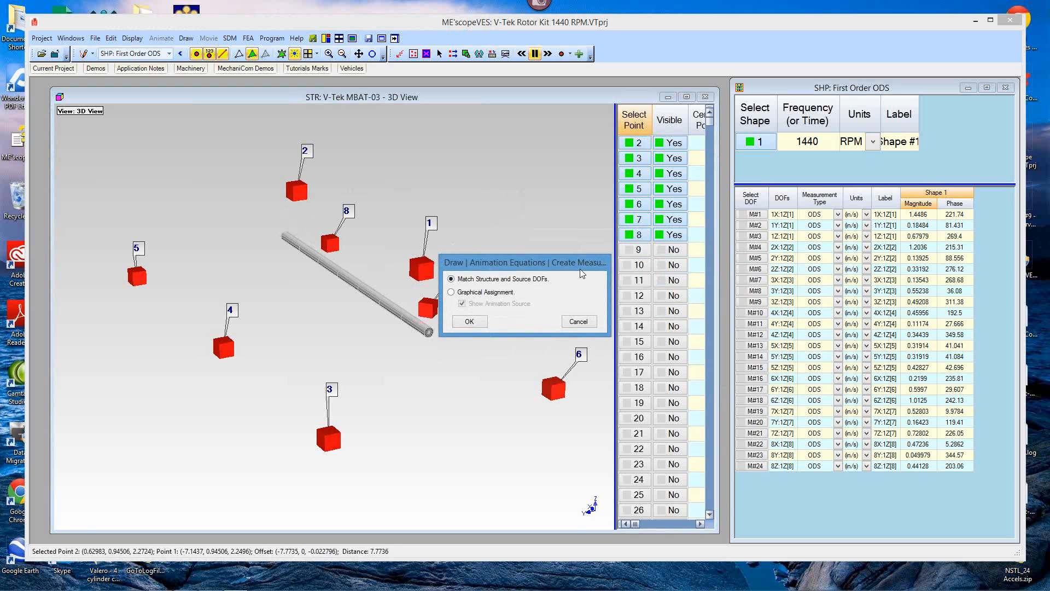
left_click_drag(562, 268, 719, 171)
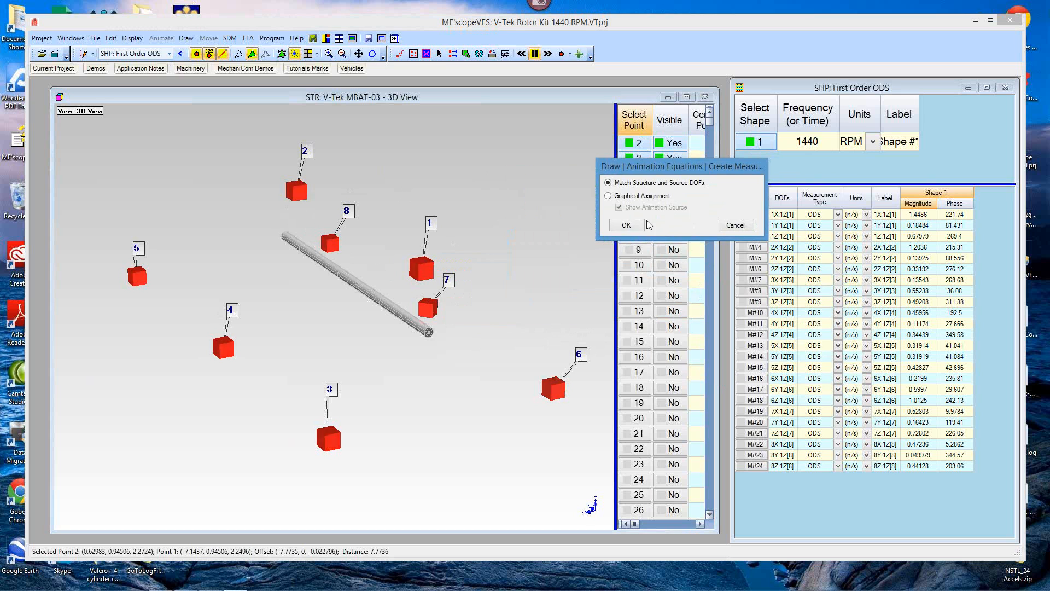
left_click(627, 226)
left_click_drag(571, 269, 665, 159)
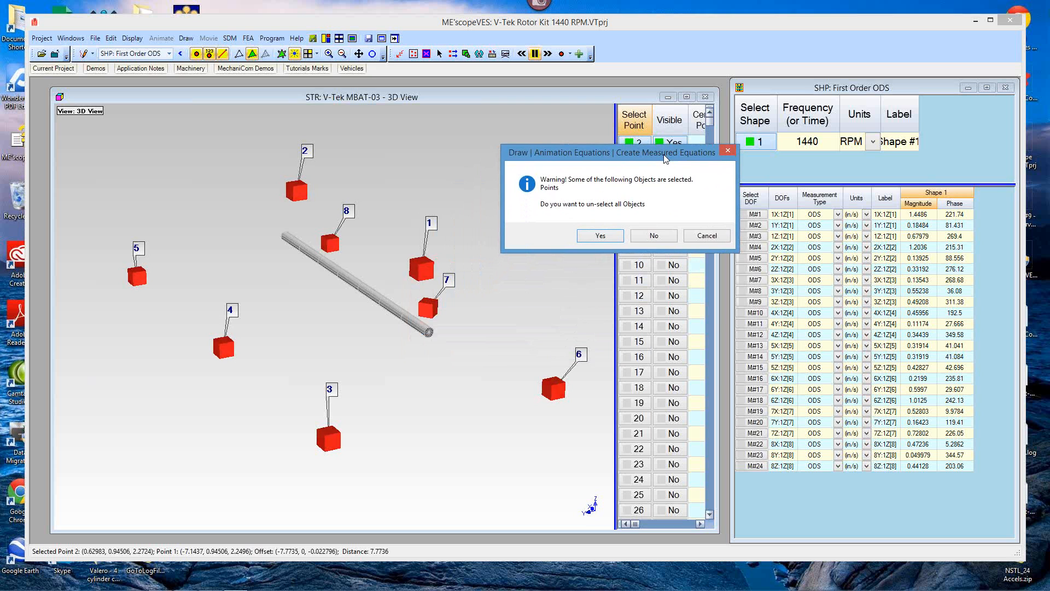
left_click(655, 235)
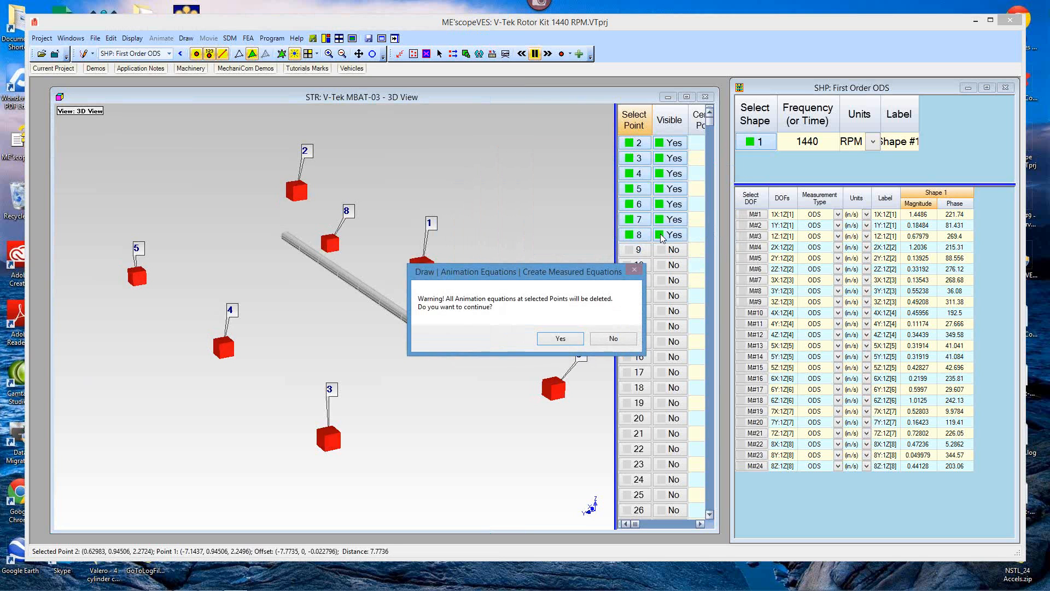
left_click_drag(569, 272, 697, 149)
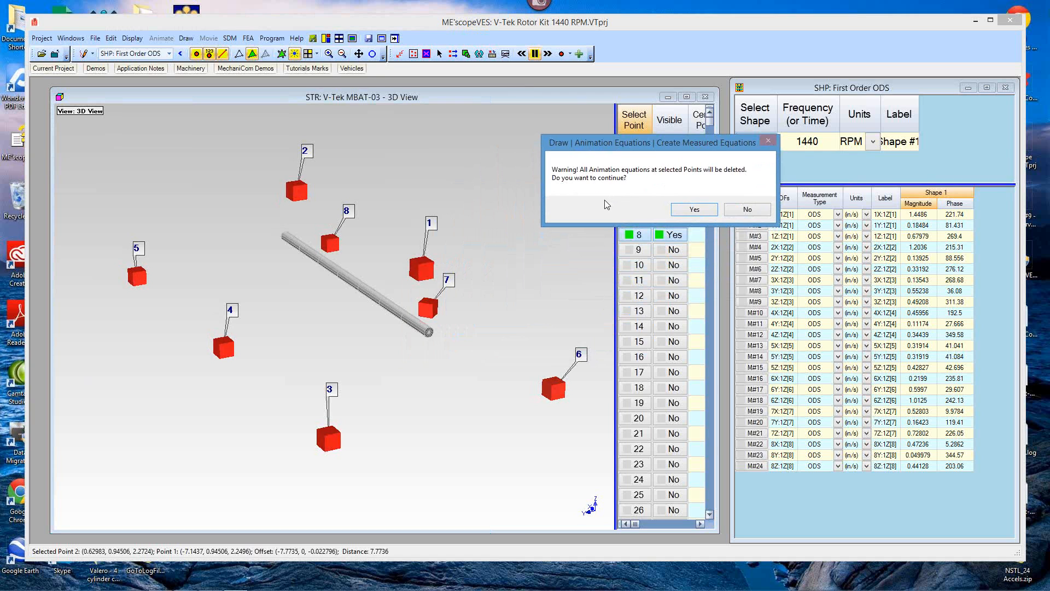
left_click(687, 209)
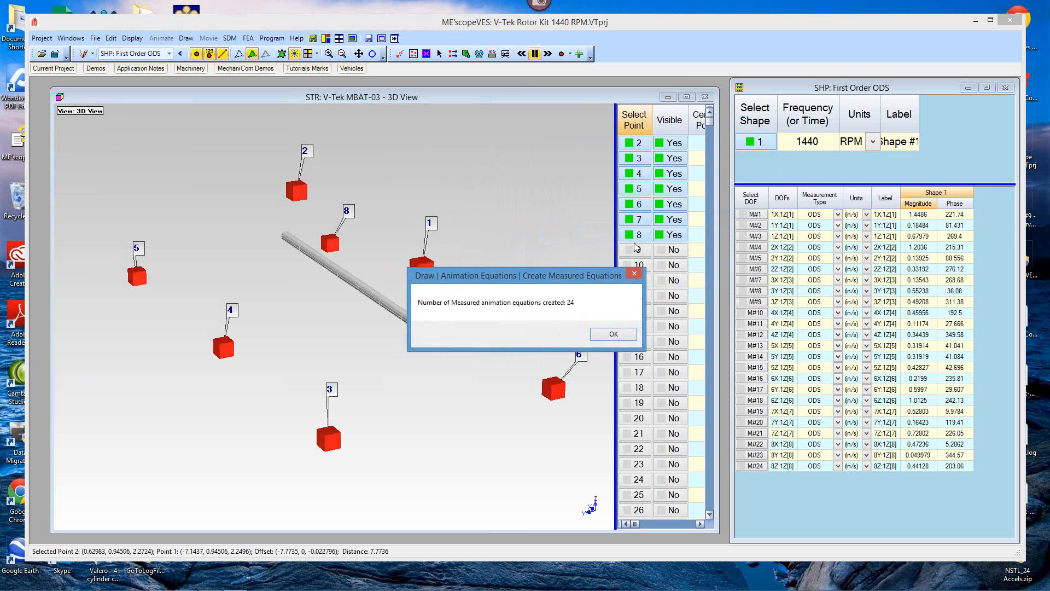
left_click_drag(573, 278, 680, 162)
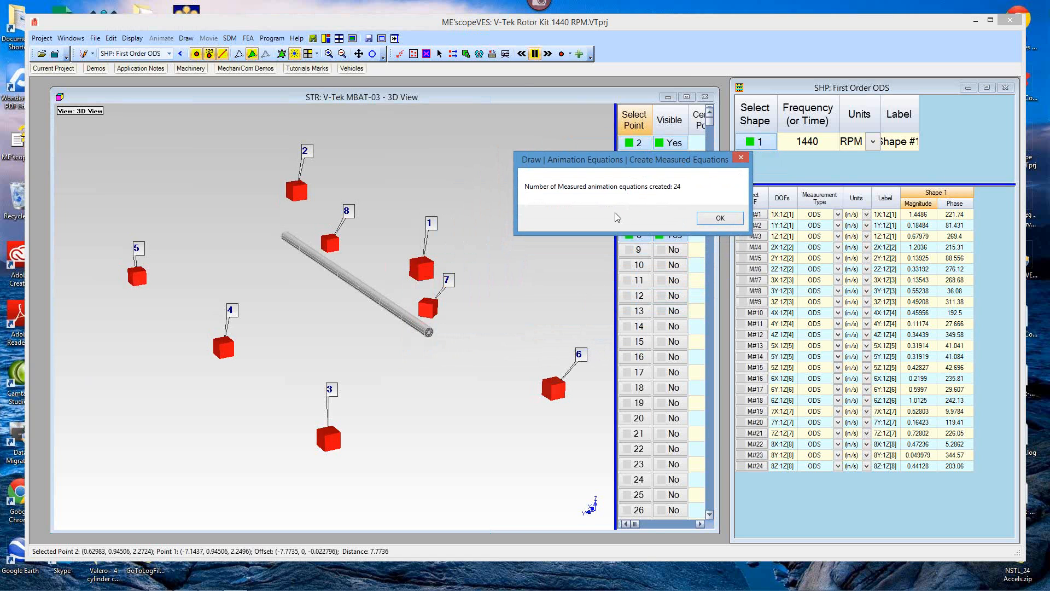
left_click(716, 221)
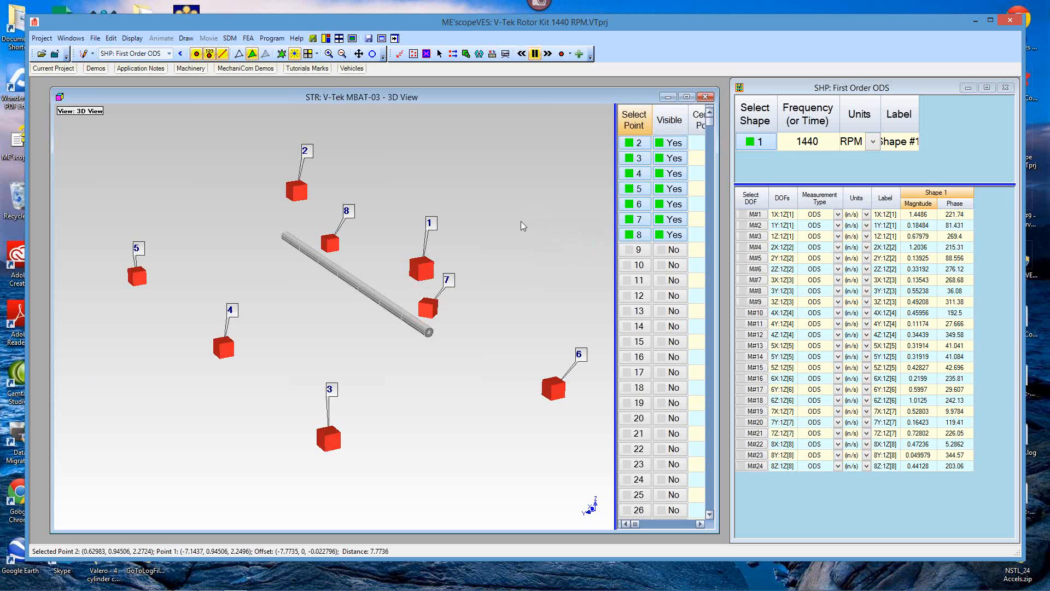
Show the Measured animation equations at the Tri-Axial points in the 3D view
right_click(513, 198)
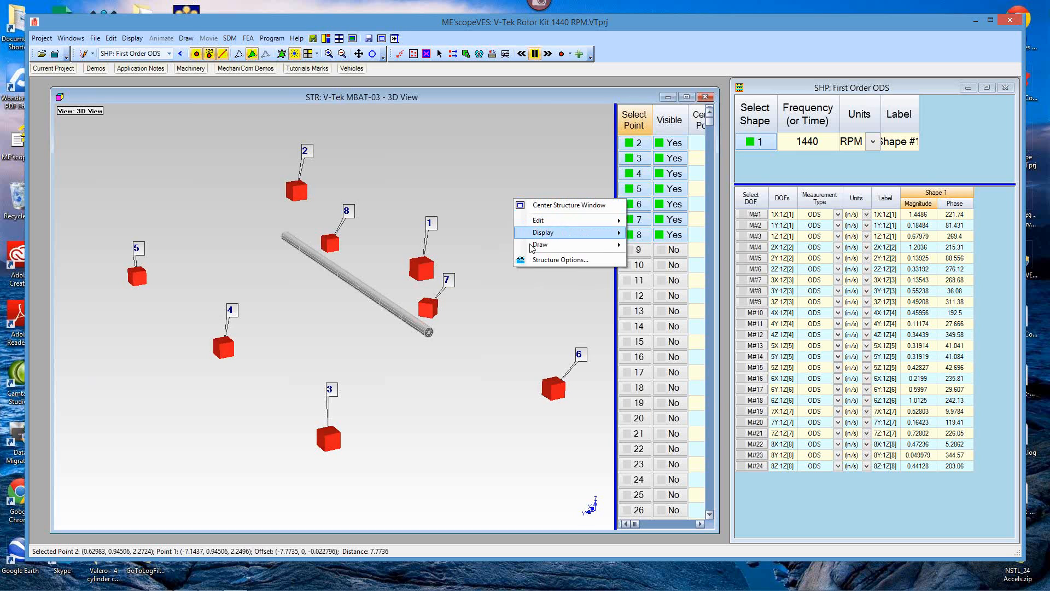
mouse_move(540, 247)
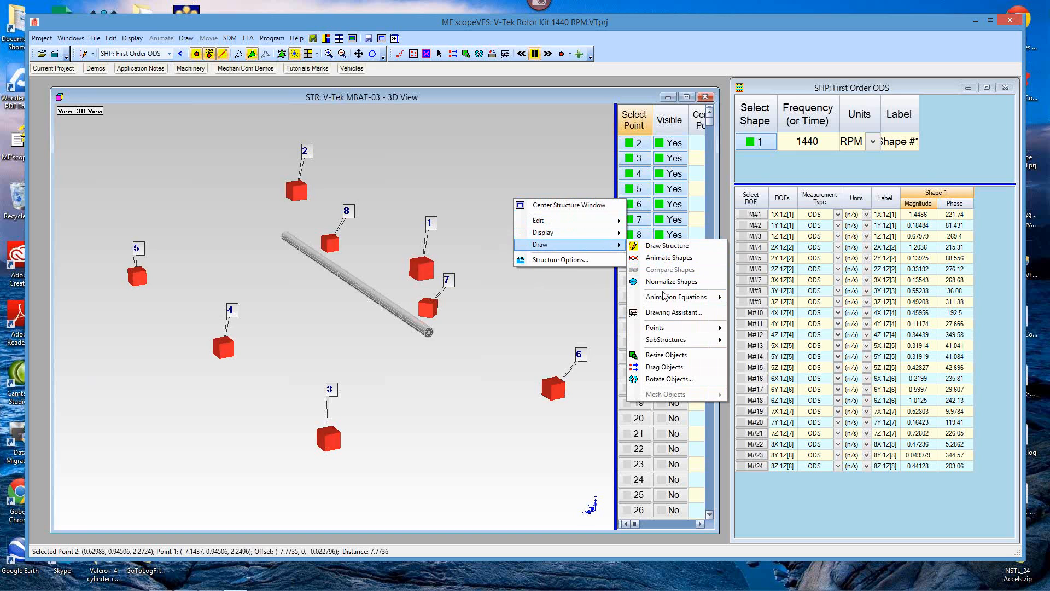
mouse_move(664, 298)
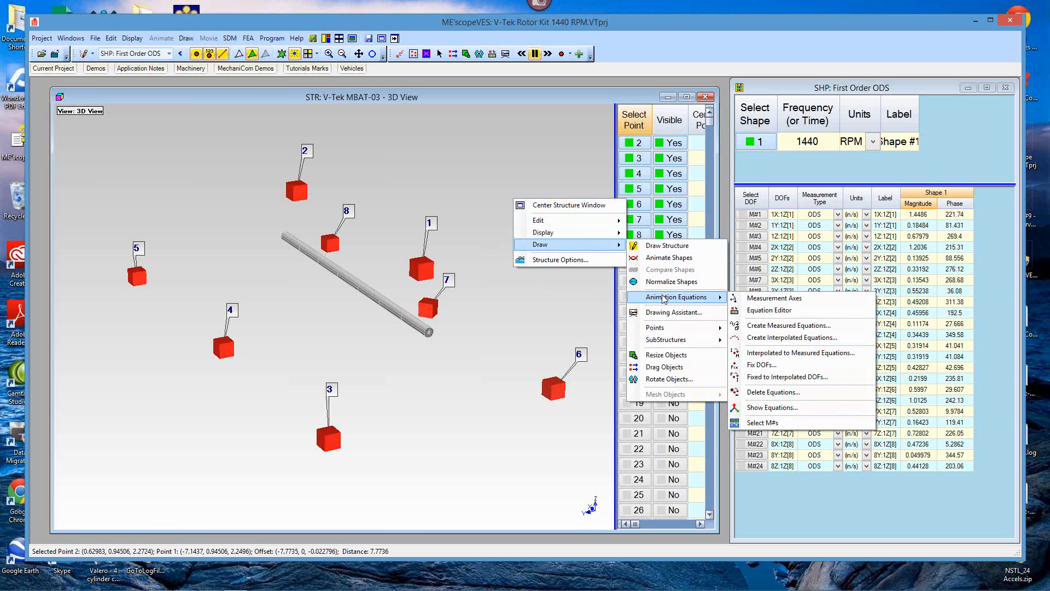
left_click(773, 408)
left_click_drag(549, 256, 652, 176)
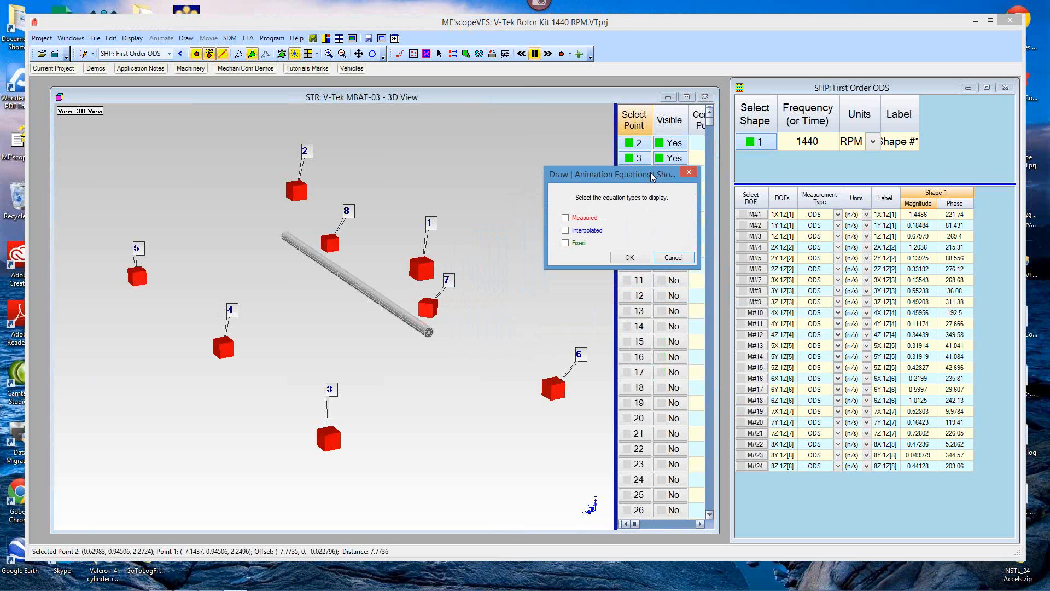
left_click(565, 218)
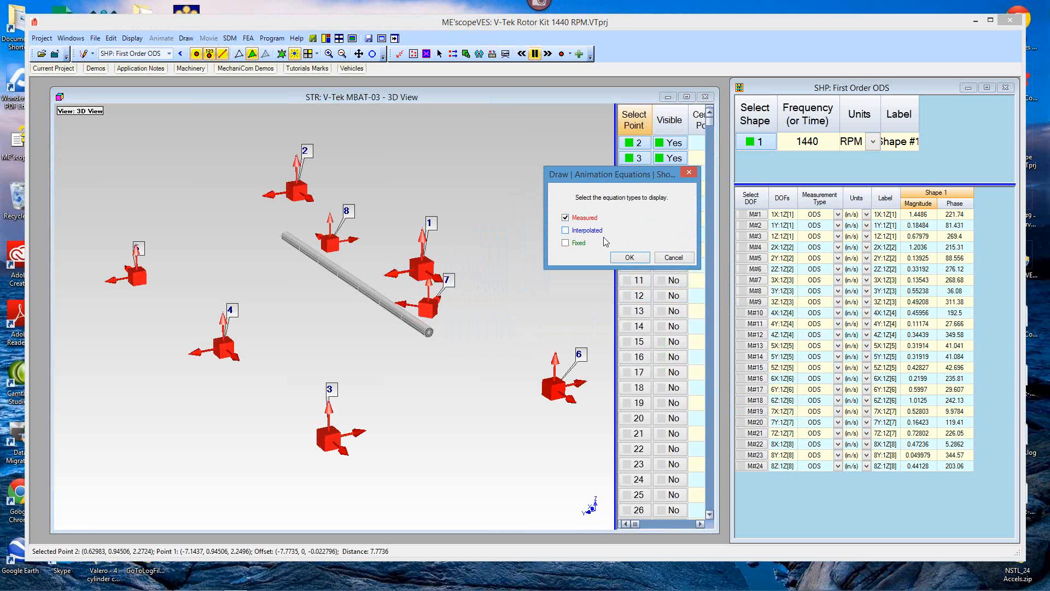
left_click(630, 258)
Widen the 3D view, move the labels of points 1 and 2 clear, and compare each point's M# links with the First Order ODS table
left_click_drag(614, 233, 676, 221)
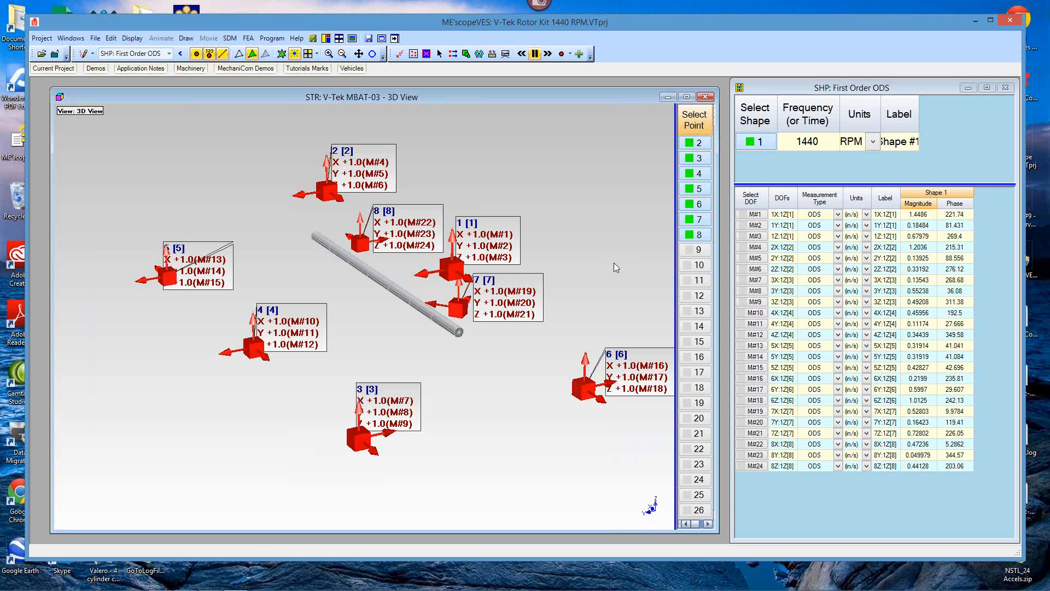
left_click_drag(592, 275, 614, 270)
left_click_drag(526, 216, 546, 192)
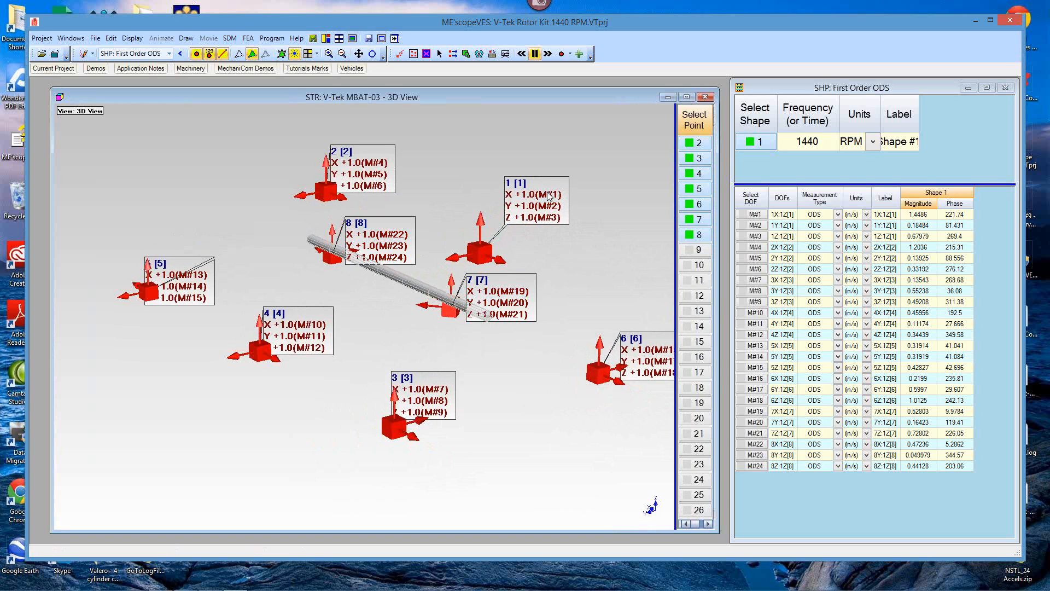
left_click_drag(388, 164, 413, 186)
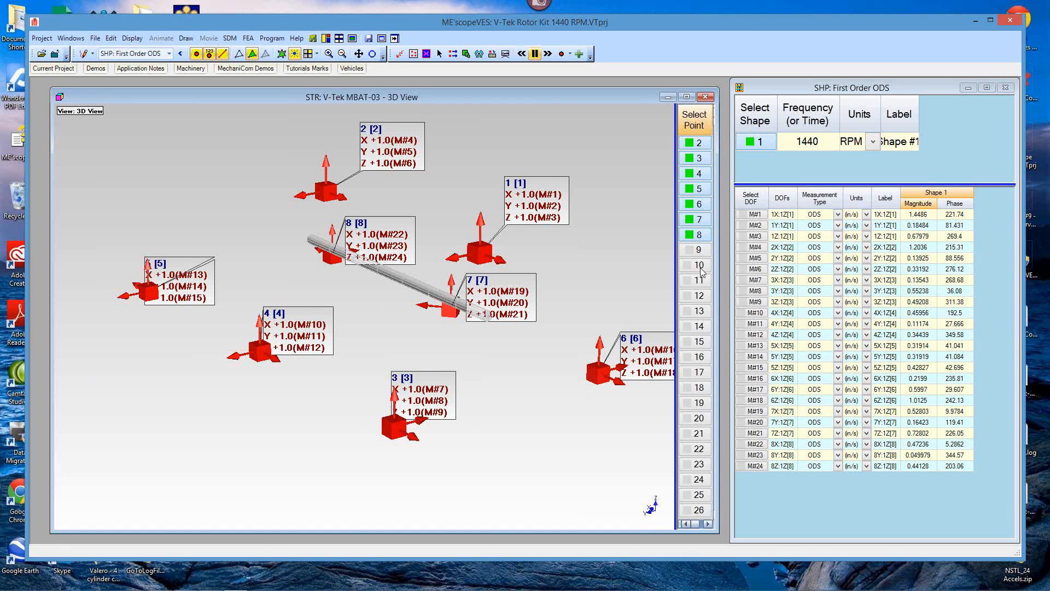
mouse_move(629, 288)
left_mouse_down()
mouse_move(621, 298)
mouse_move(612, 292)
mouse_move(625, 291)
left_mouse_up()
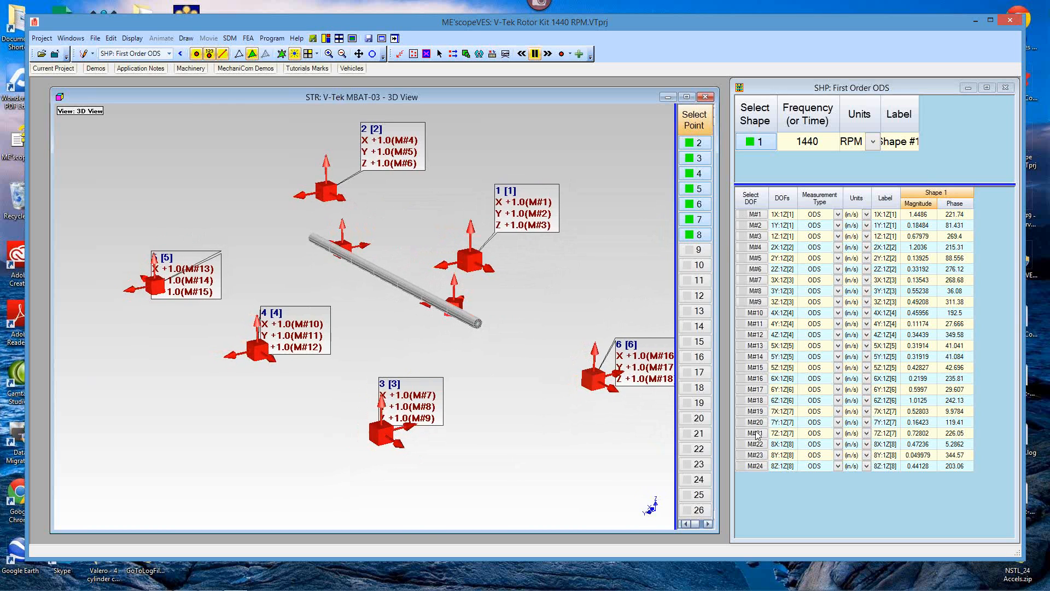
left_click_drag(591, 432, 566, 435)
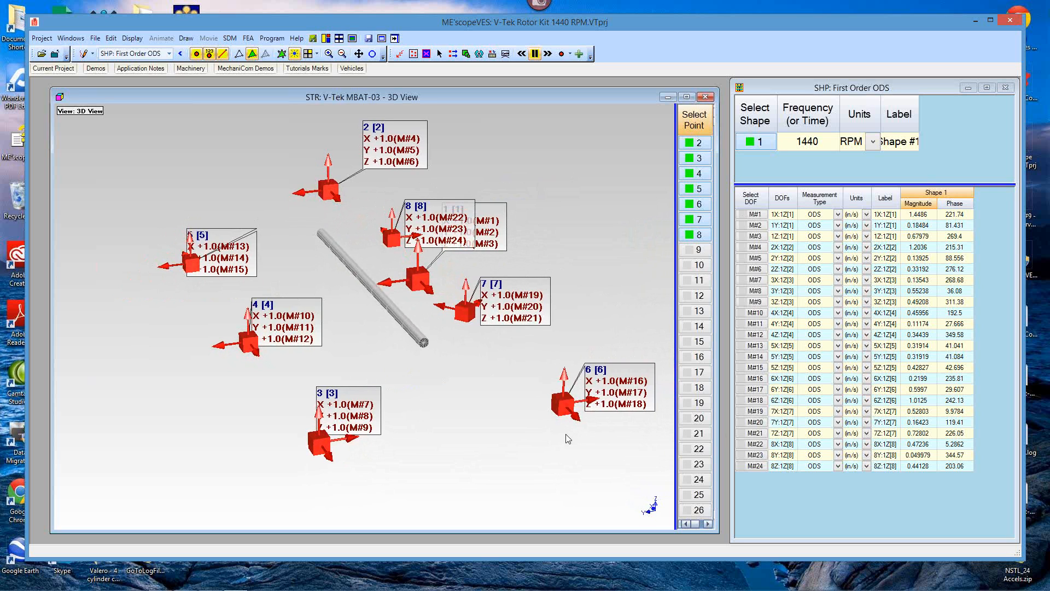
mouse_move(511, 432)
left_mouse_down()
mouse_move(537, 425)
mouse_move(526, 432)
left_mouse_up()
scroll(527, 422, "up", 3)
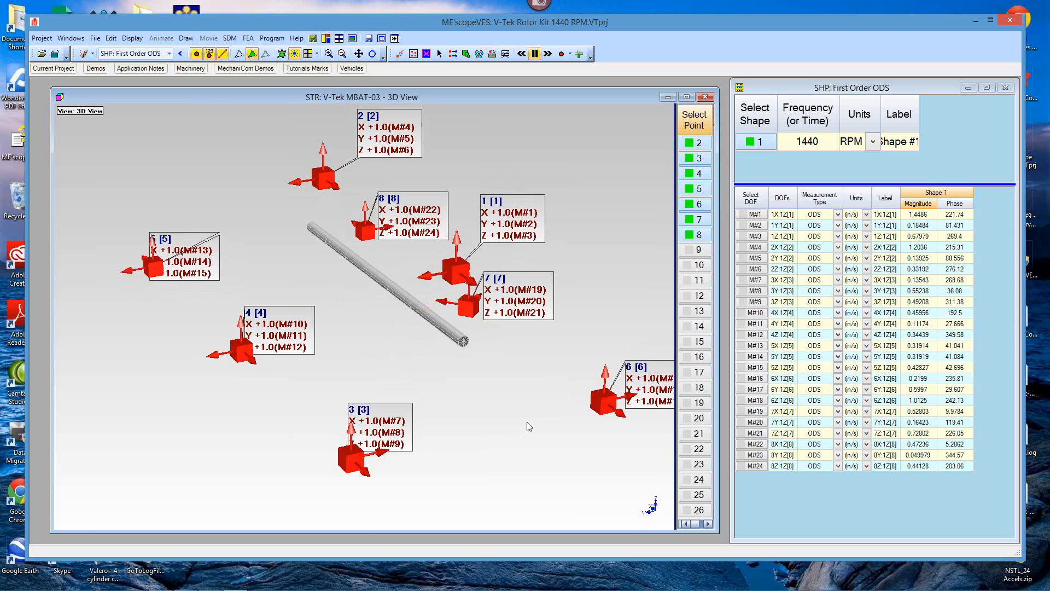
scroll(528, 426, "up", 1)
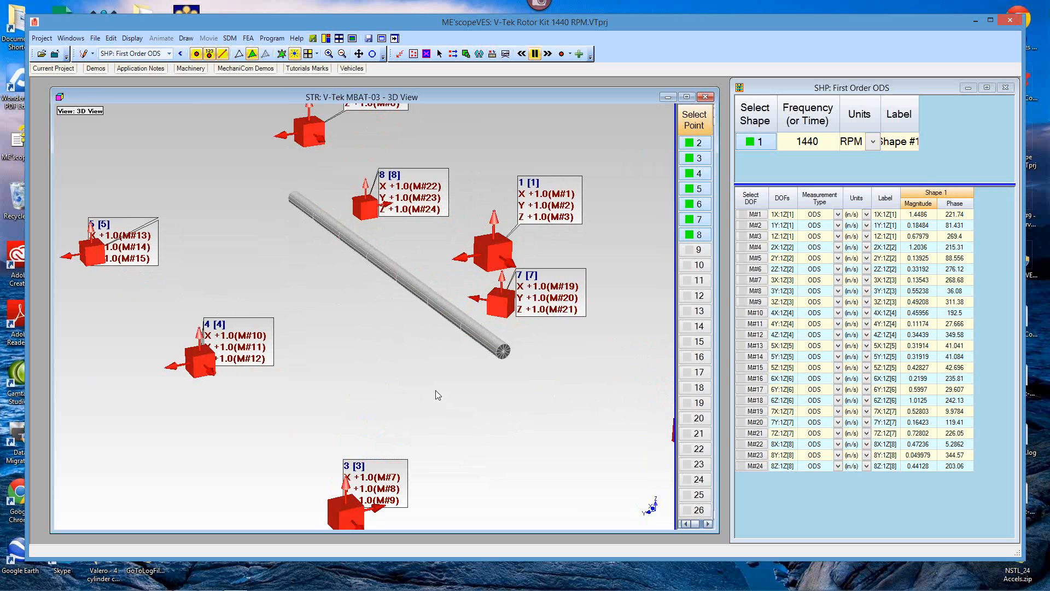
Turn off the animation equation display at the Tri-Axial points, leaving all equation types unchecked
right_click(601, 220)
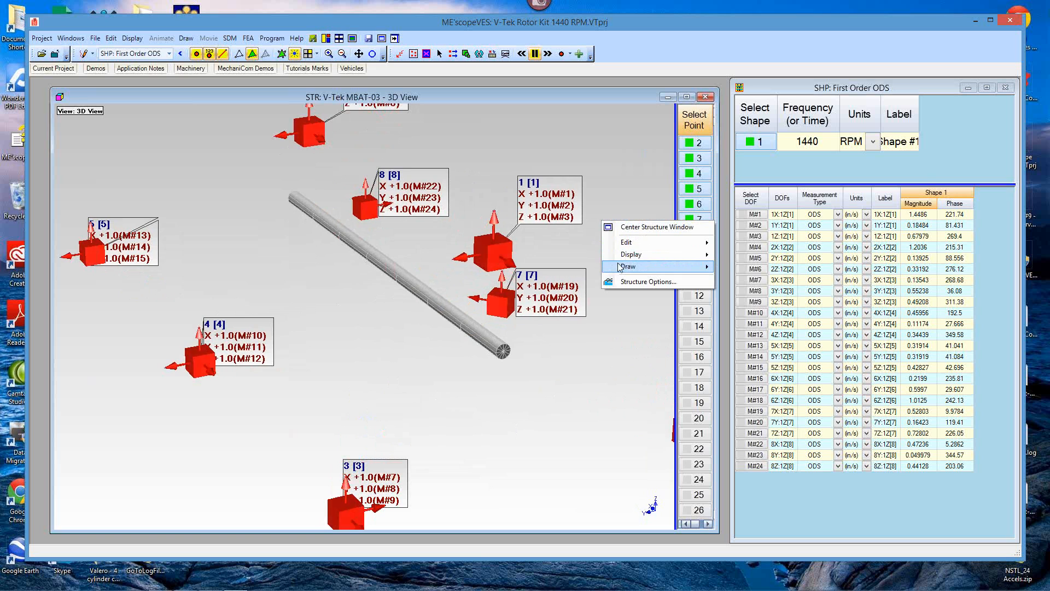
mouse_move(707, 256)
mouse_move(794, 319)
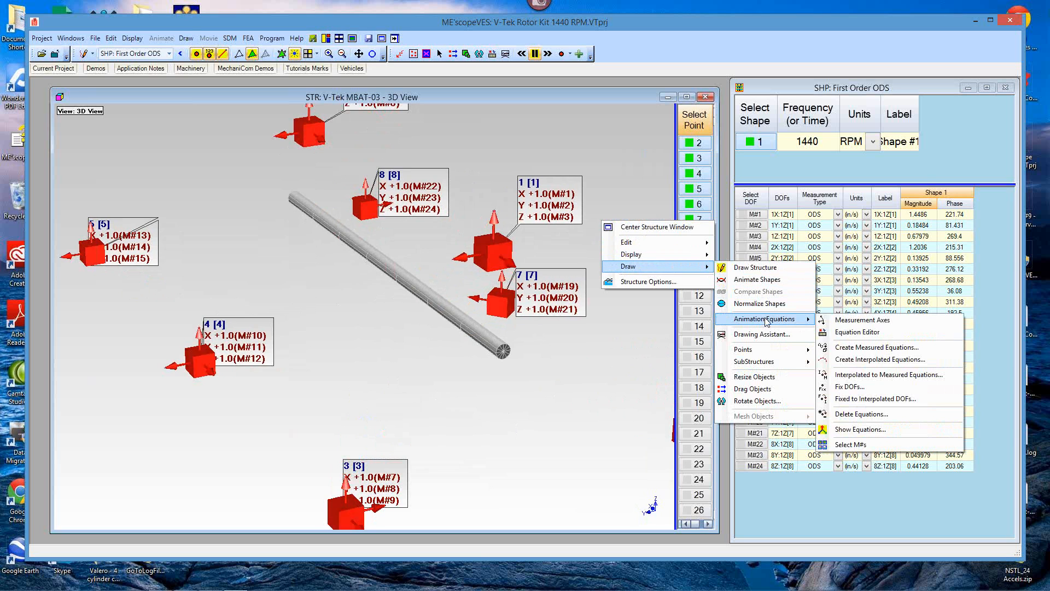
left_click(861, 429)
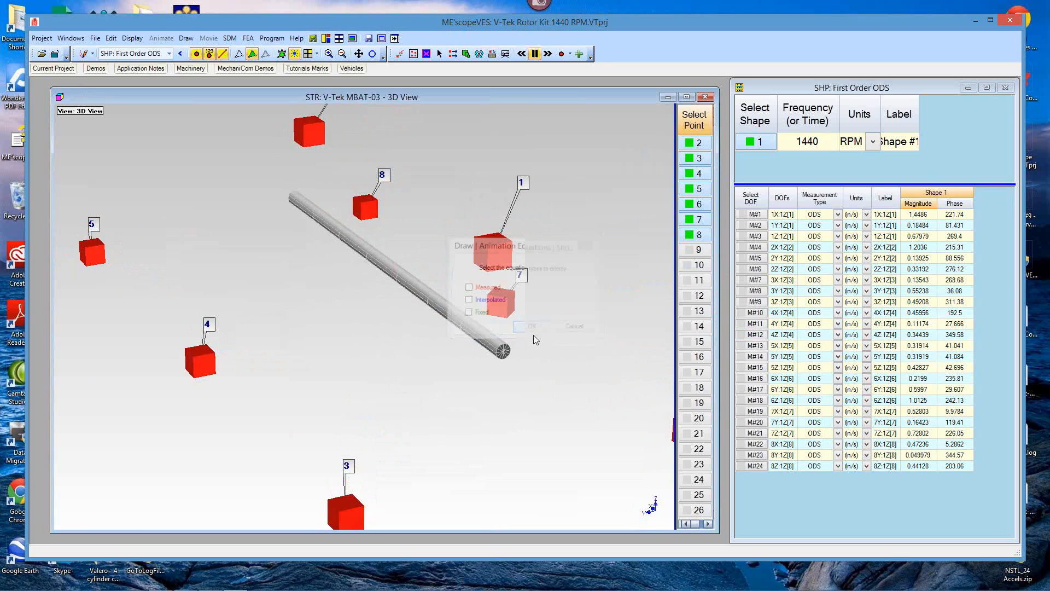
left_click(532, 327)
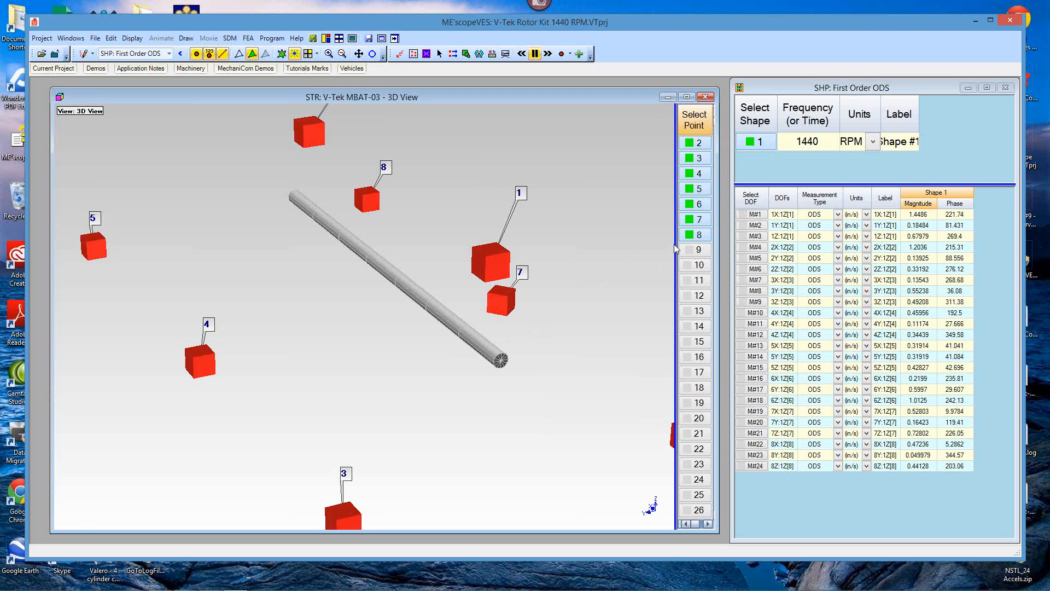
Widen the spreadsheet, list the SubStructures in it, and center the structure window in the work area
left_click_drag(675, 244, 505, 255)
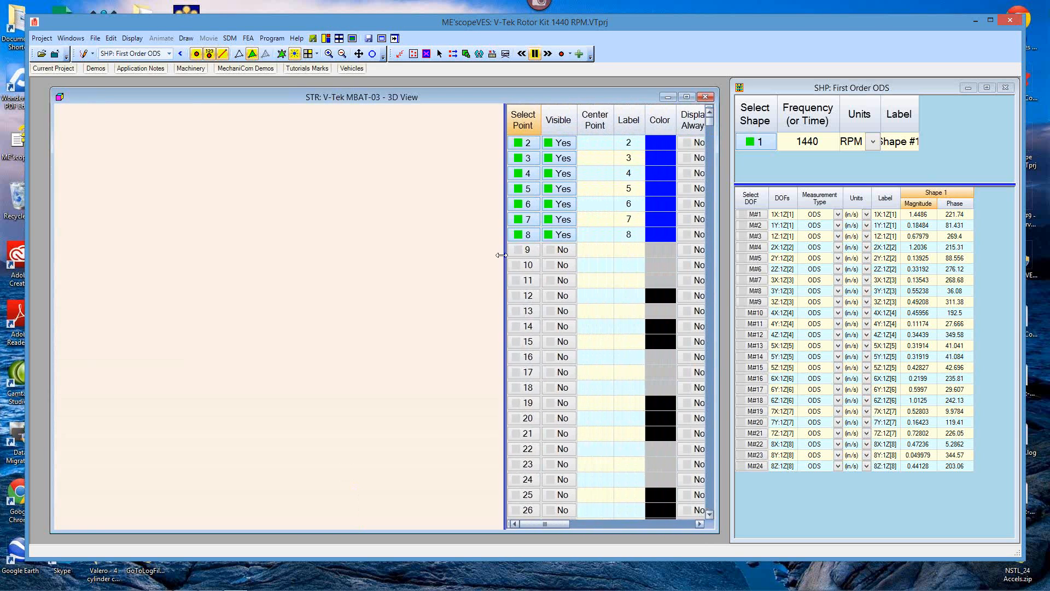
left_click(570, 53)
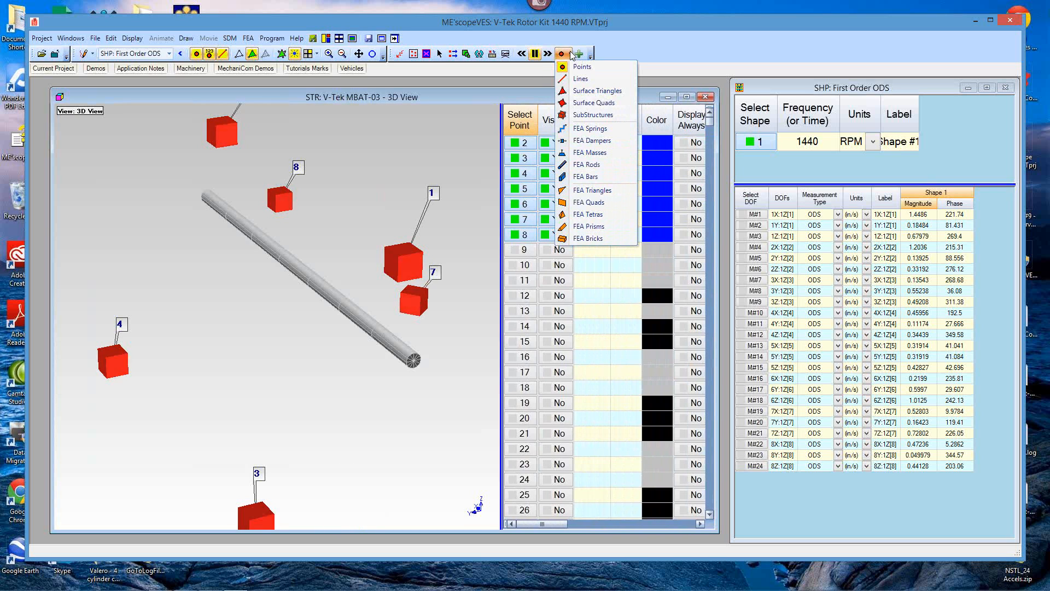
left_click(563, 115)
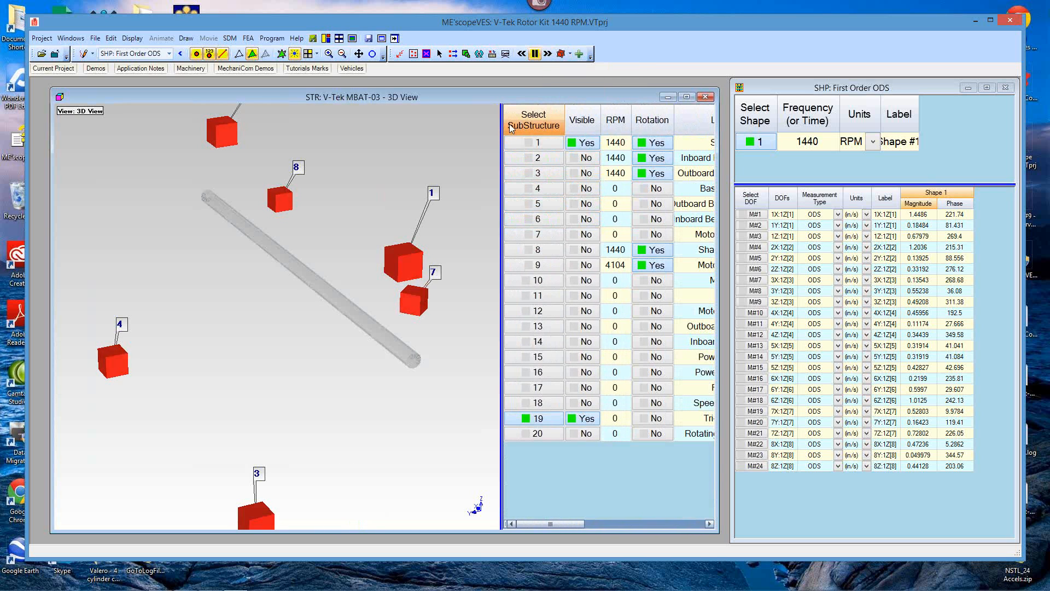
right_click(478, 124)
left_click(525, 132)
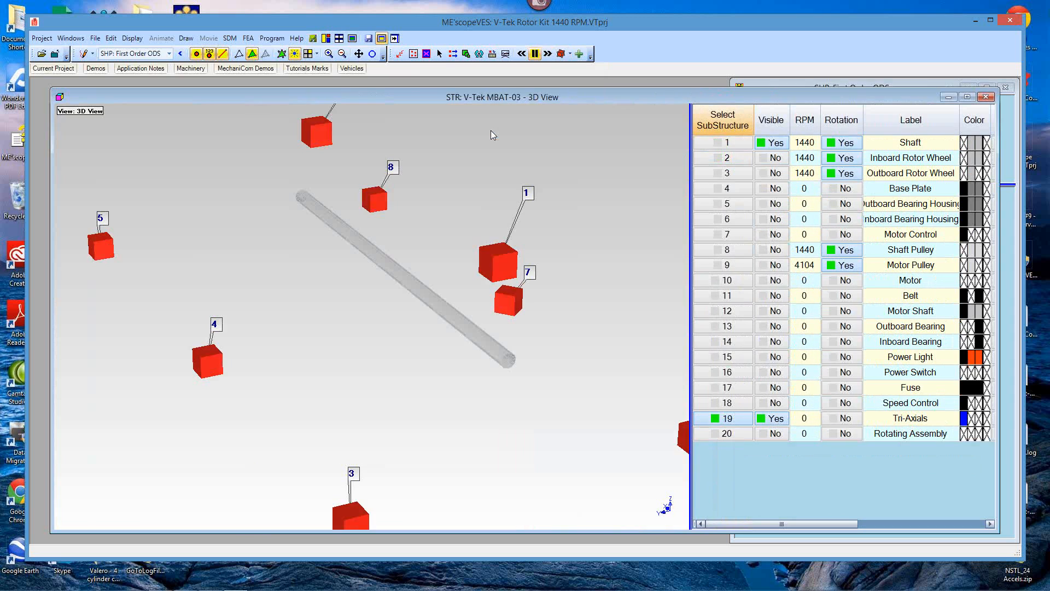
Hide the Tri-Axials substructure and turn off the surface fill to expose the points of the shaft
left_click(772, 418)
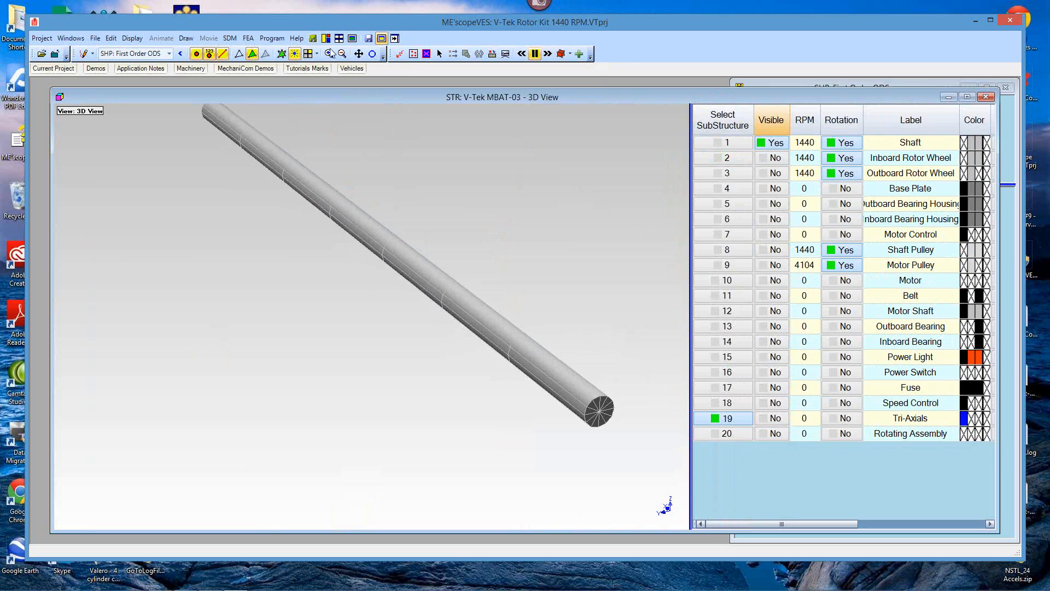
left_click(253, 54)
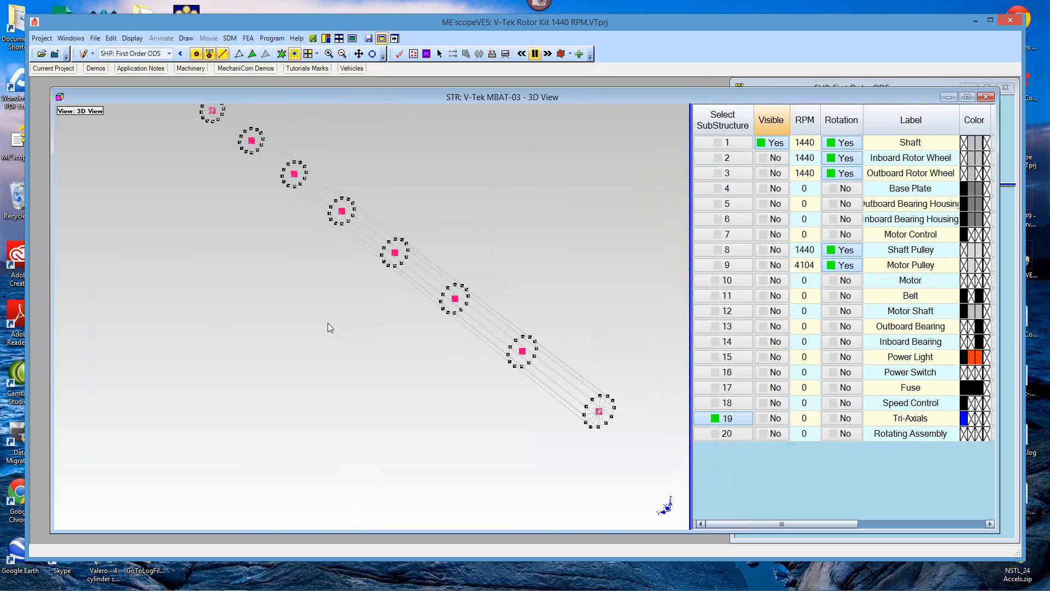
List the Points in a widened spreadsheet and bring the visible shaft points around row 1724 into view
left_click_drag(321, 322, 285, 378)
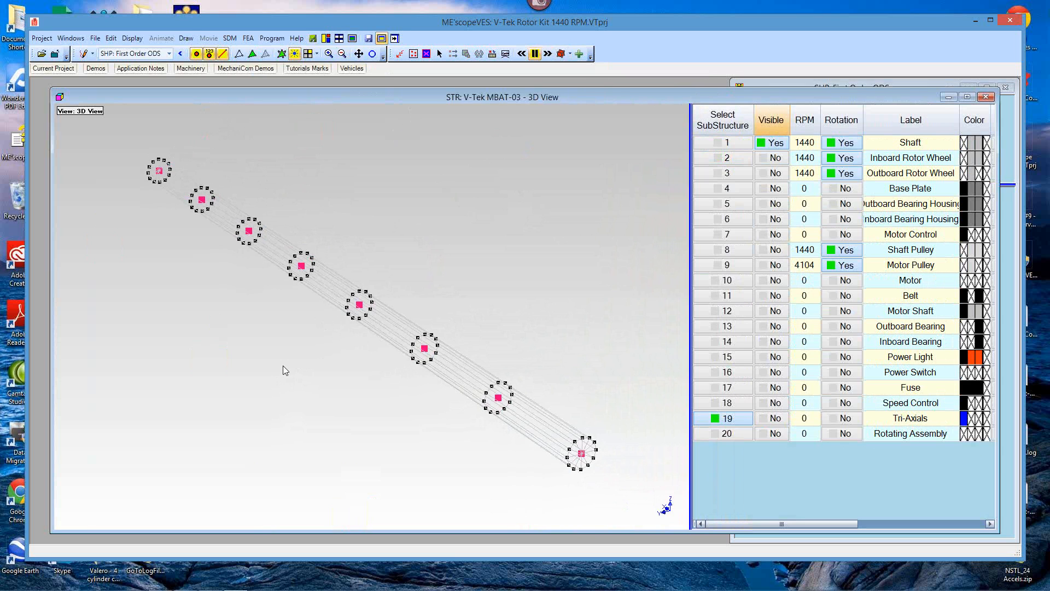
left_click(570, 55)
left_click(567, 68)
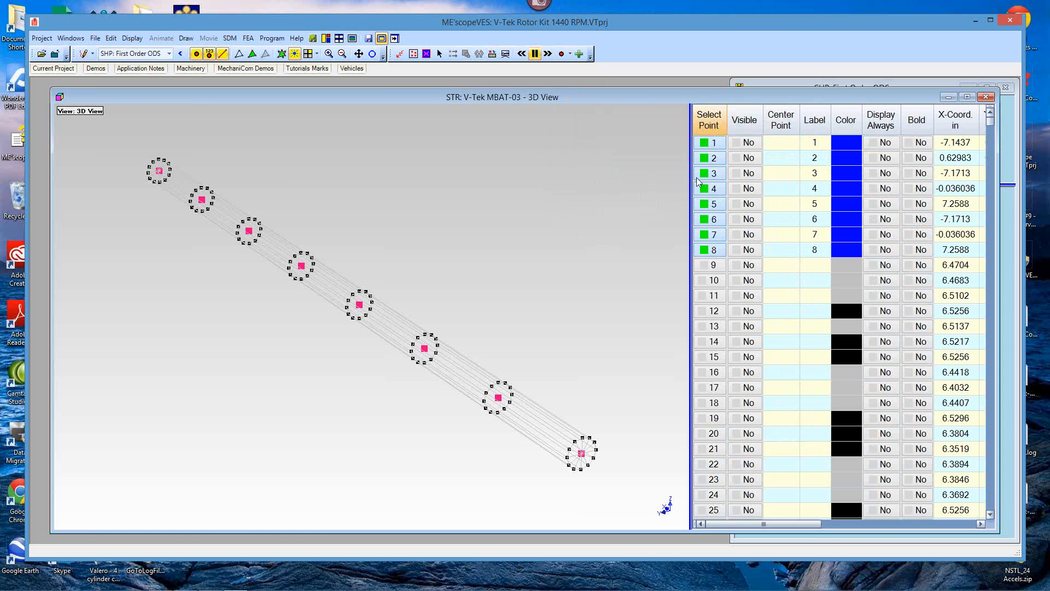
left_click_drag(691, 177, 580, 165)
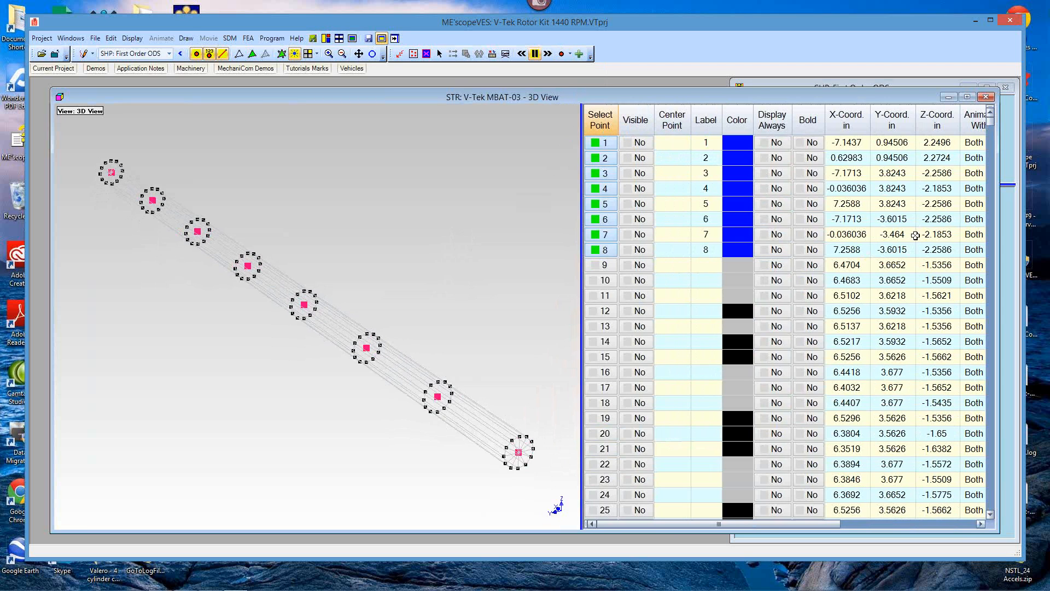
left_click_drag(989, 124, 1009, 366)
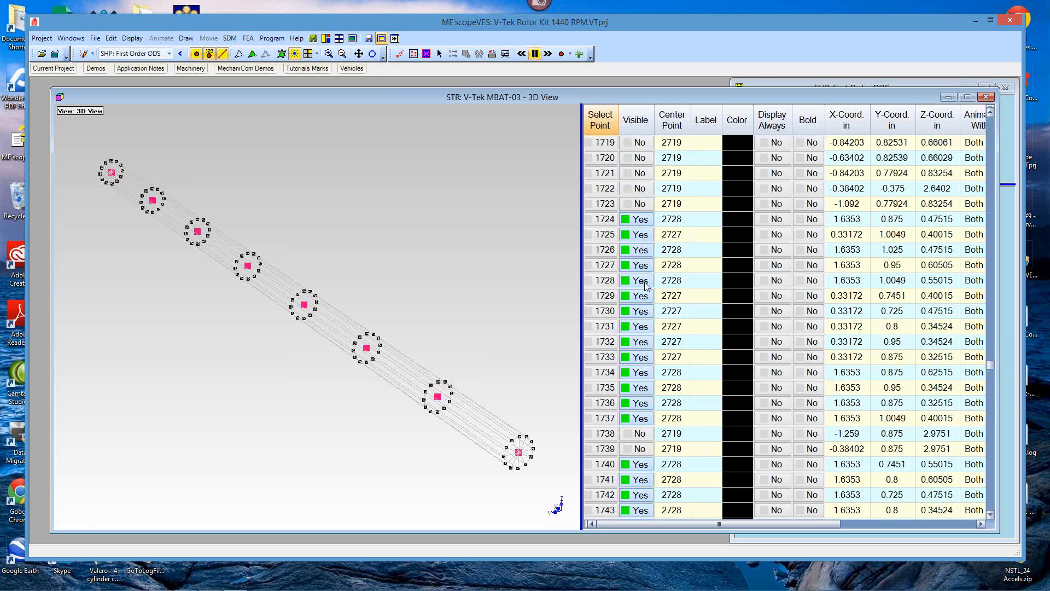
Toggle the selection of point 1724 on and off to locate it on the shaft, leaving it unselected
left_click(605, 221)
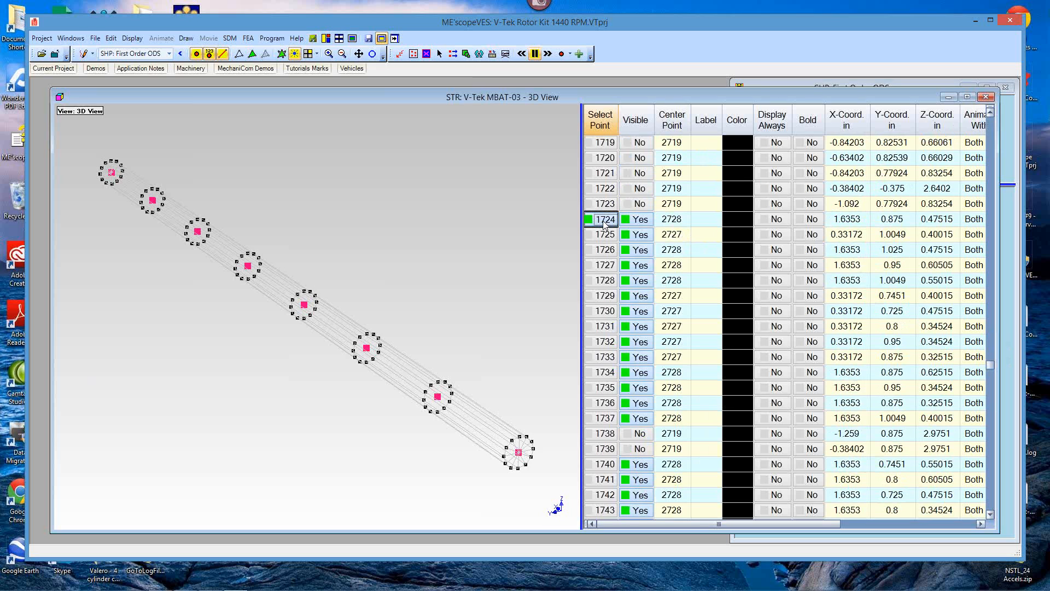
left_click(605, 223)
left_click(605, 223)
left_click(605, 224)
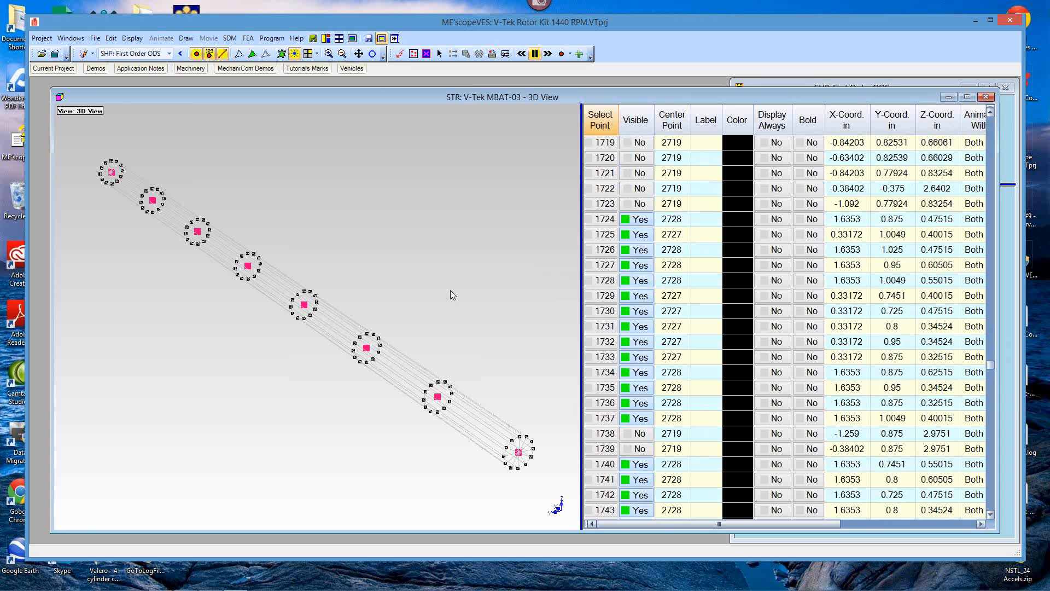
Set the animation source to None and animate the structure with rotation only
right_click(447, 205)
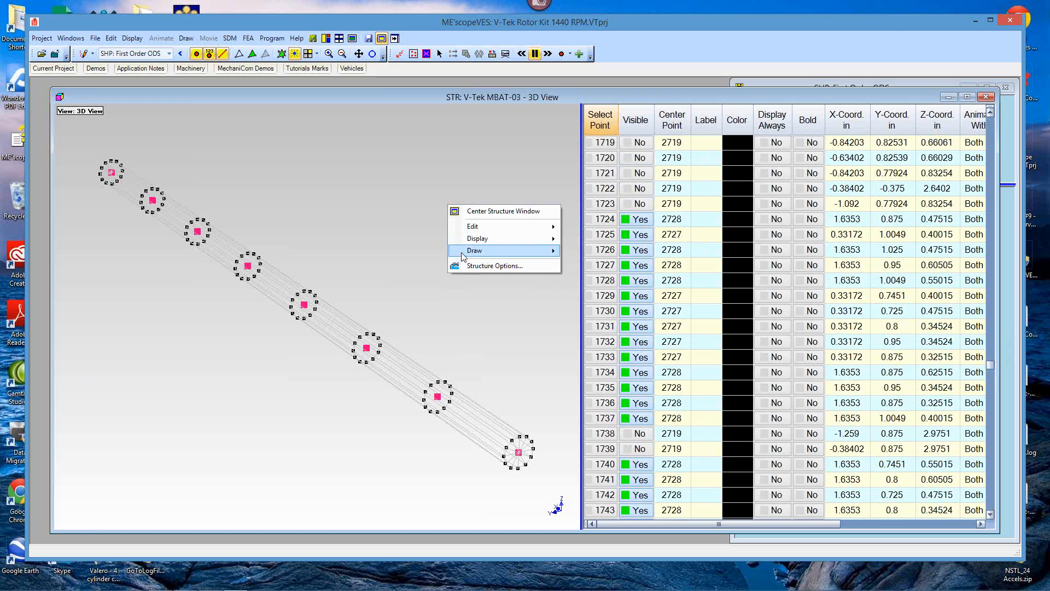
left_click(170, 54)
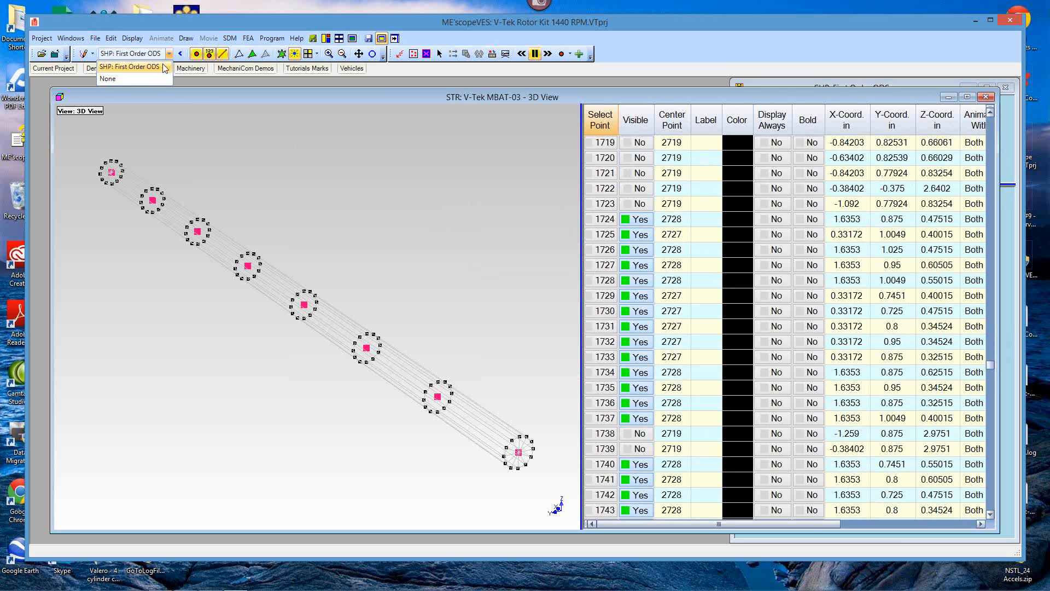
left_click(137, 79)
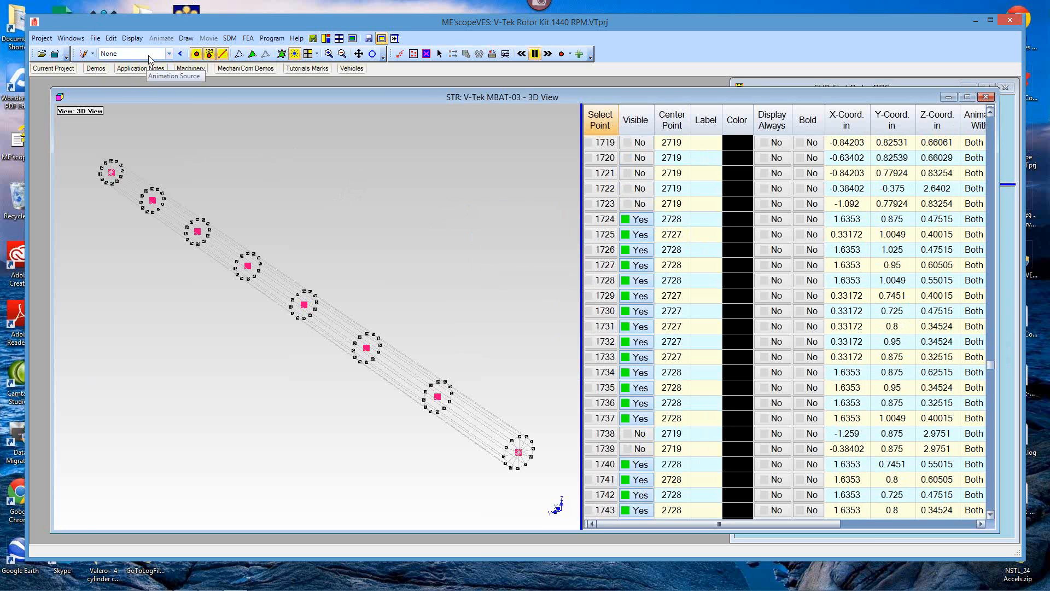
right_click(325, 203)
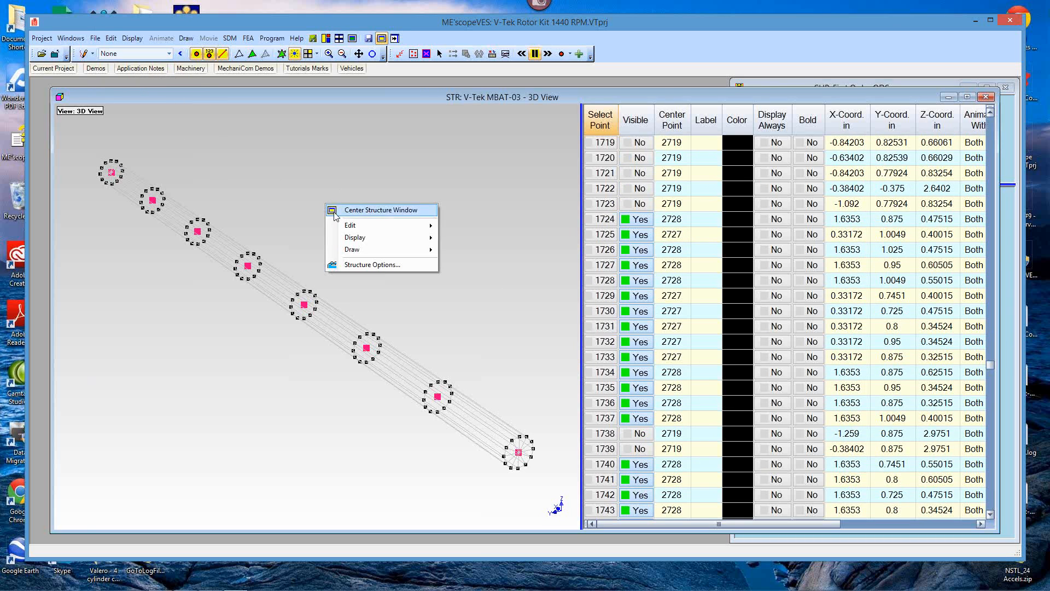
mouse_move(351, 251)
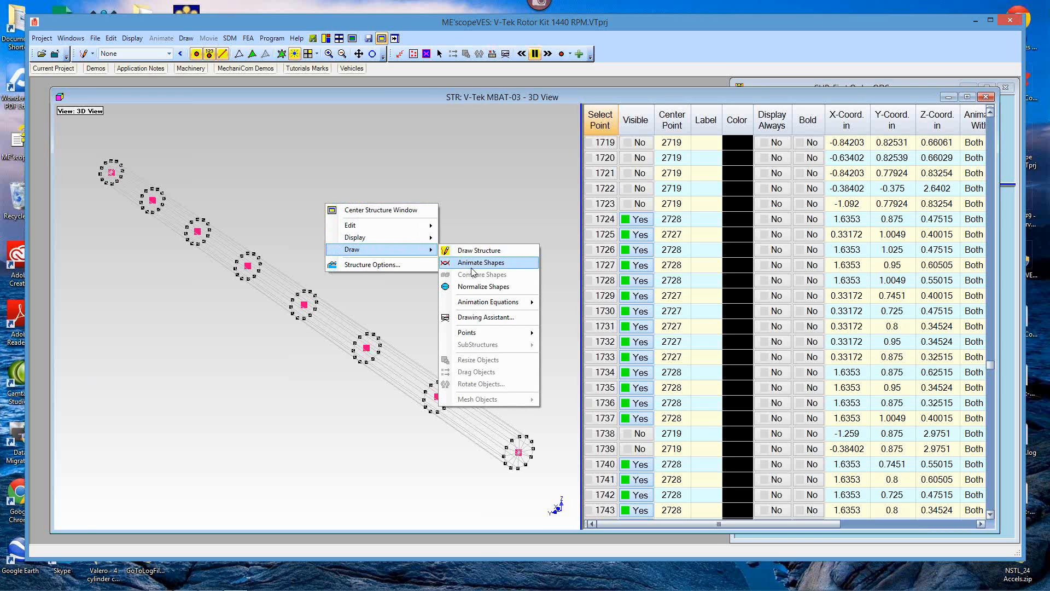
left_click(472, 268)
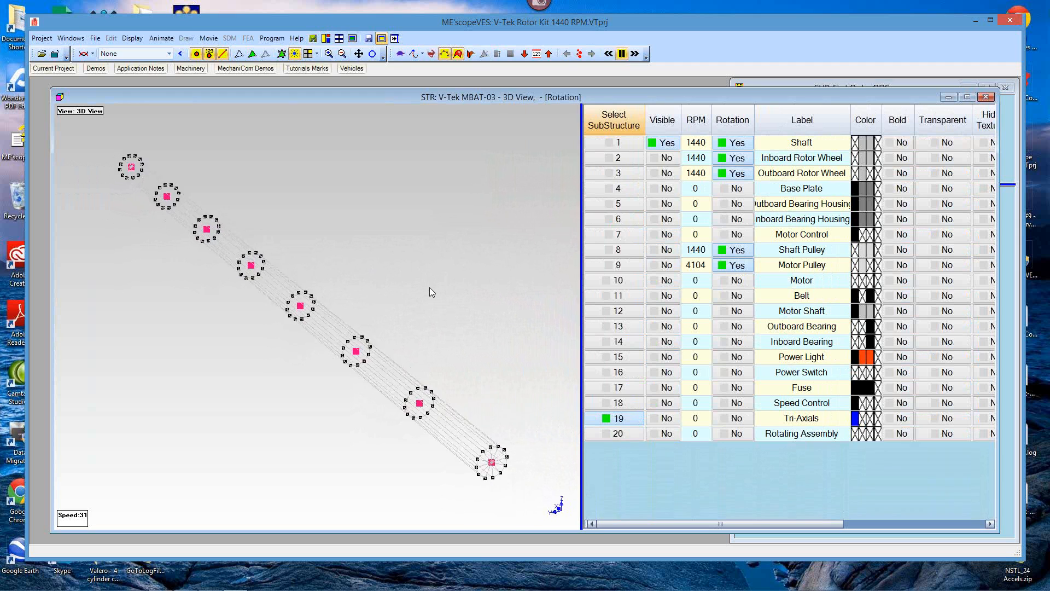
Examine the rotating shaft from several angles and distances in a slightly wider 3D view
mouse_move(398, 291)
left_mouse_down()
mouse_move(484, 273)
mouse_move(404, 300)
left_mouse_up()
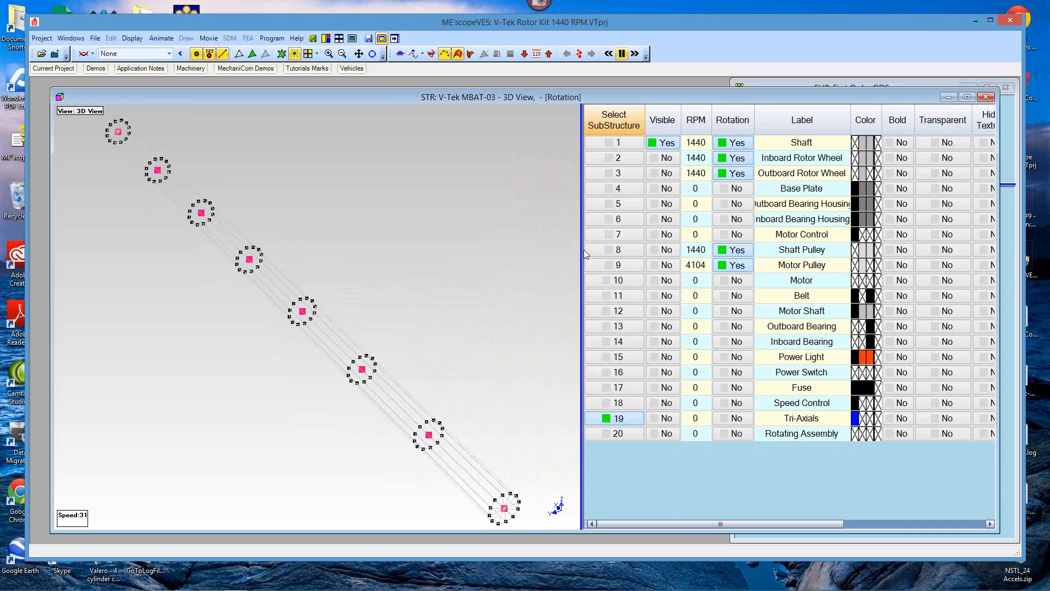
left_click_drag(582, 243, 599, 243)
scroll(510, 281, "up", 3)
scroll(510, 281, "down", 7)
mouse_move(478, 299)
left_mouse_down()
mouse_move(506, 291)
mouse_move(498, 297)
left_mouse_up()
scroll(498, 295, "up", 5)
scroll(498, 296, "down", 2)
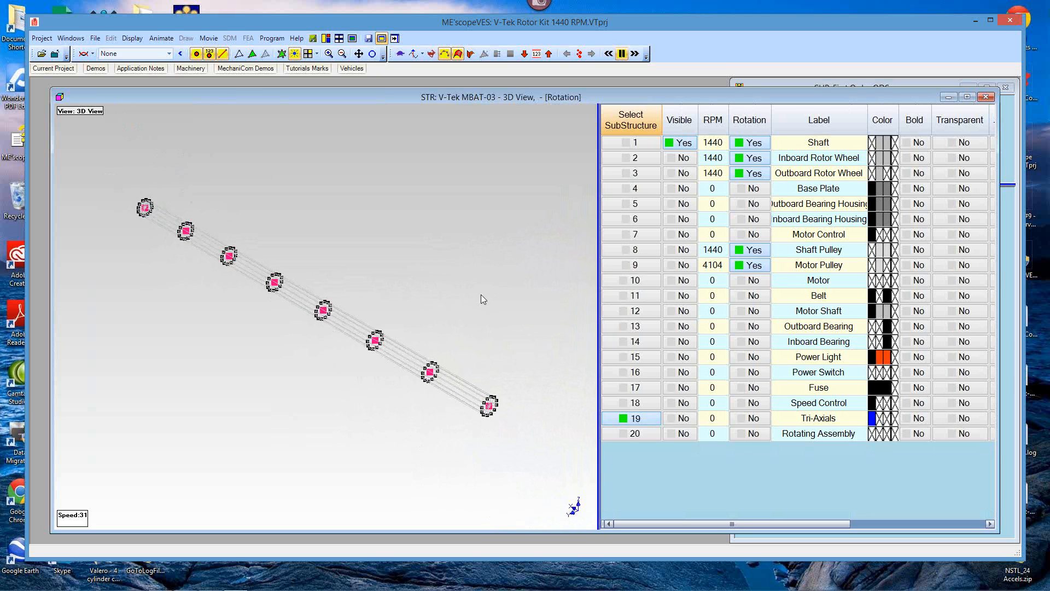
Switch from the rotation animation back to Draw Structure mode
right_click(481, 294)
mouse_move(512, 335)
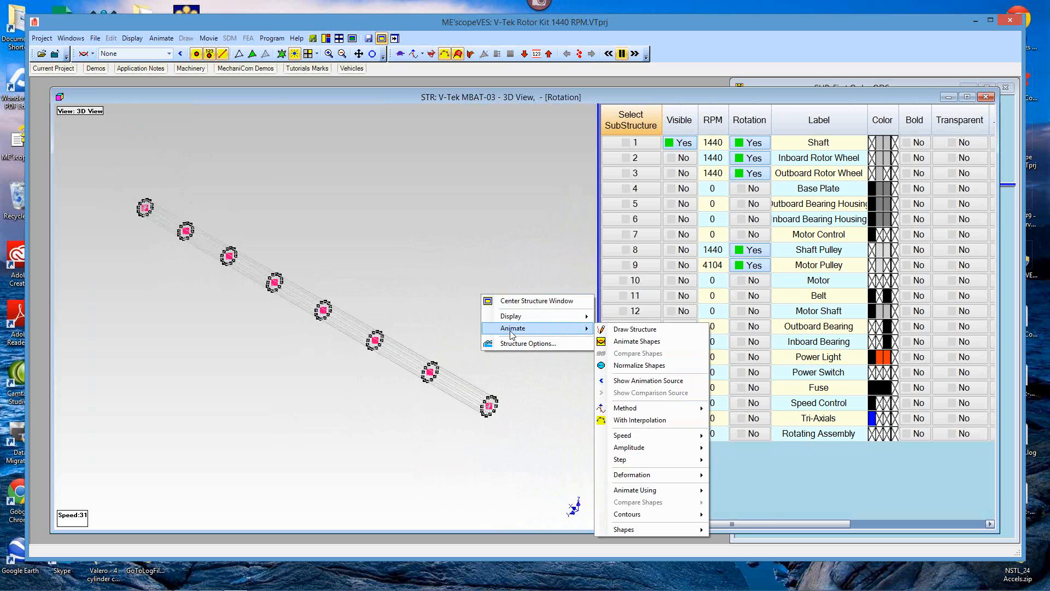
left_click(618, 328)
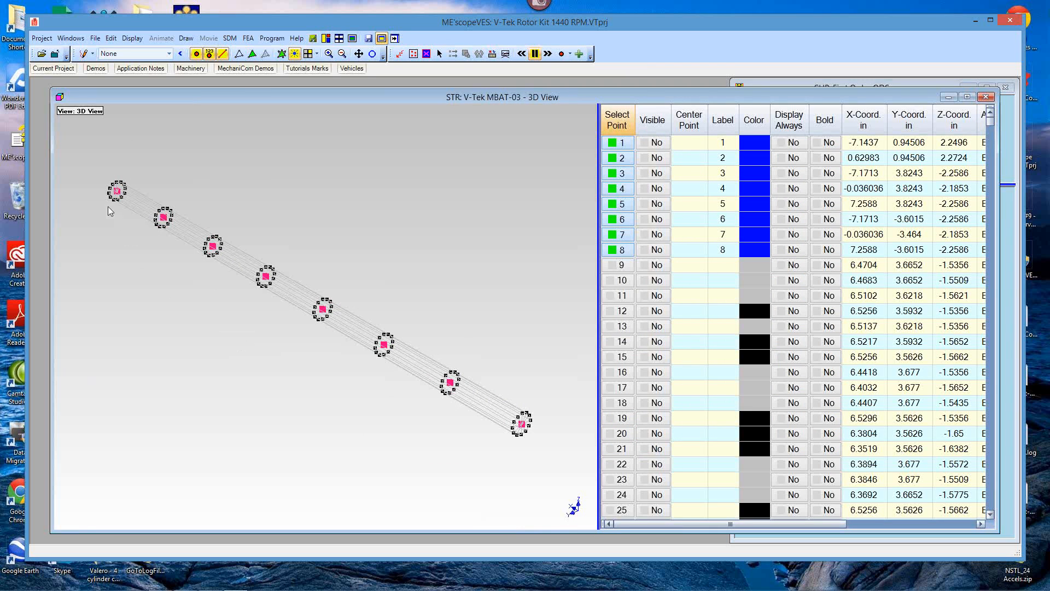
Pick the center of the shaft's point 2 end and select the next three center points, 2727, 2726 and 2725
scroll(166, 195, "up", 3)
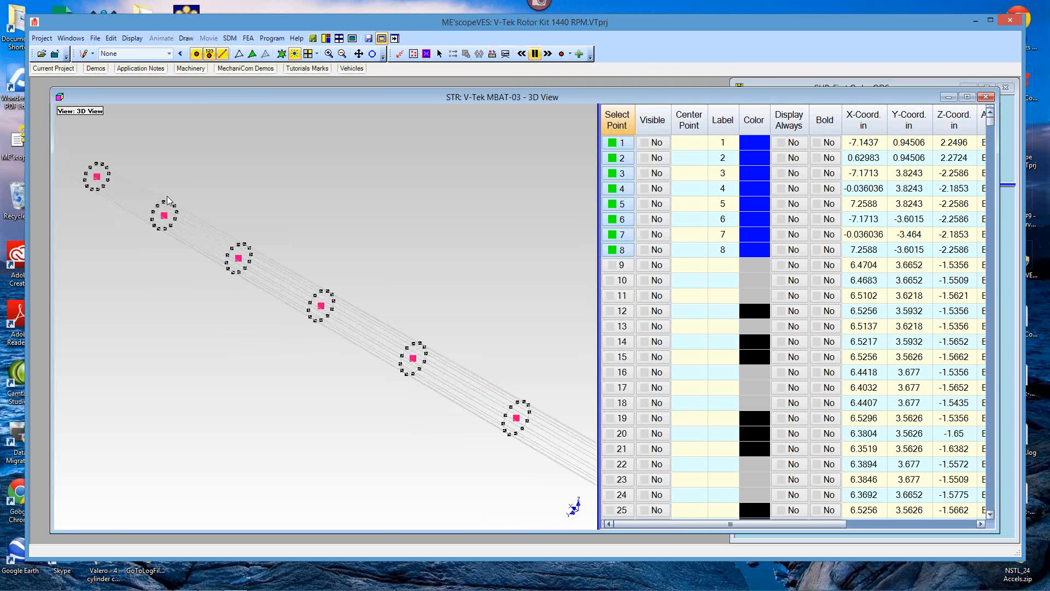
left_click_drag(155, 269, 398, 358)
key("ctrl")
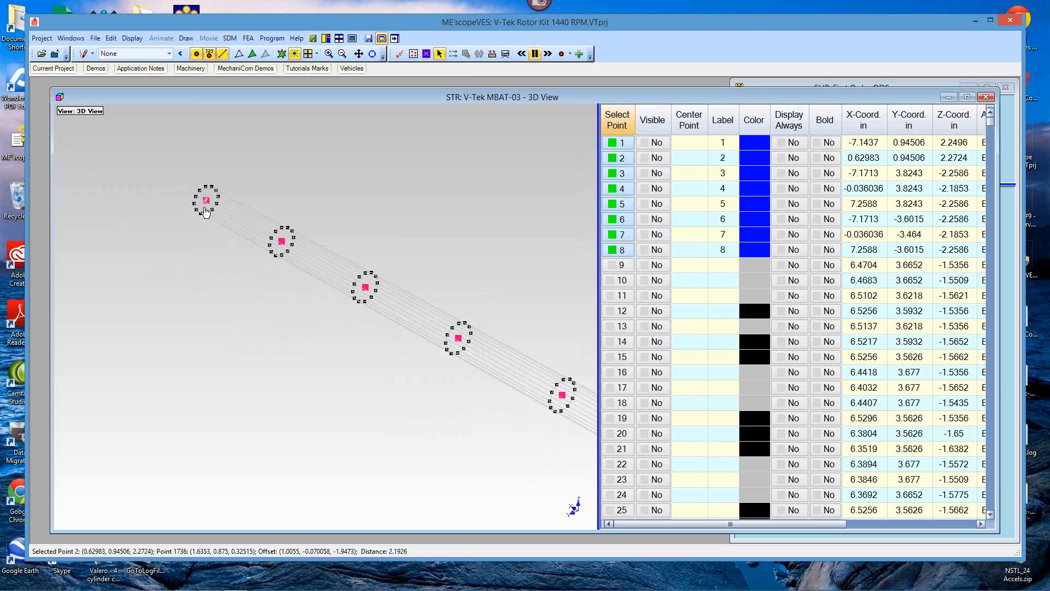
left_click(206, 203)
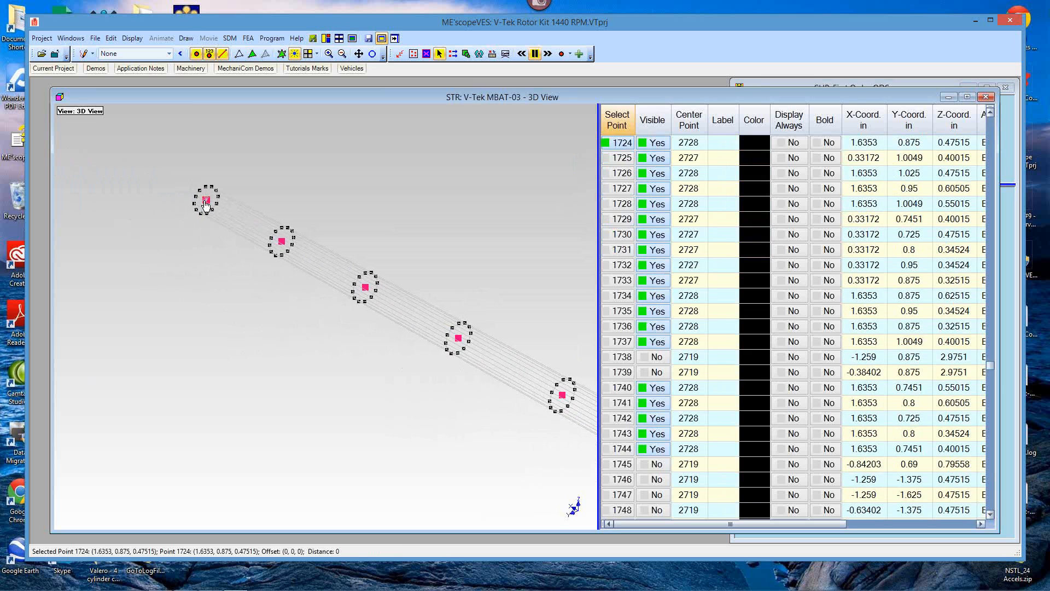
left_click(282, 244)
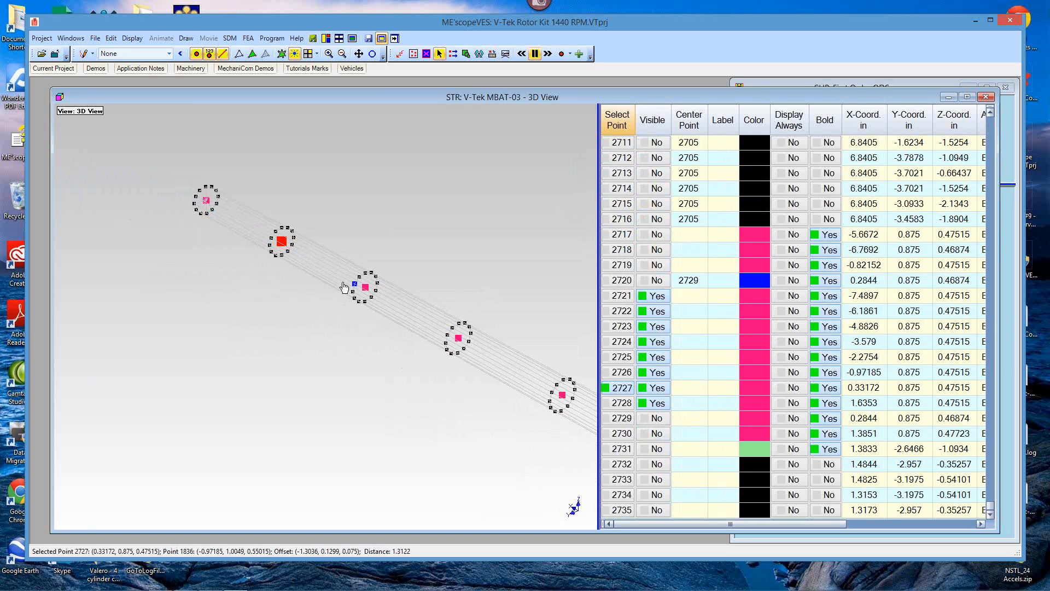
left_click(367, 289)
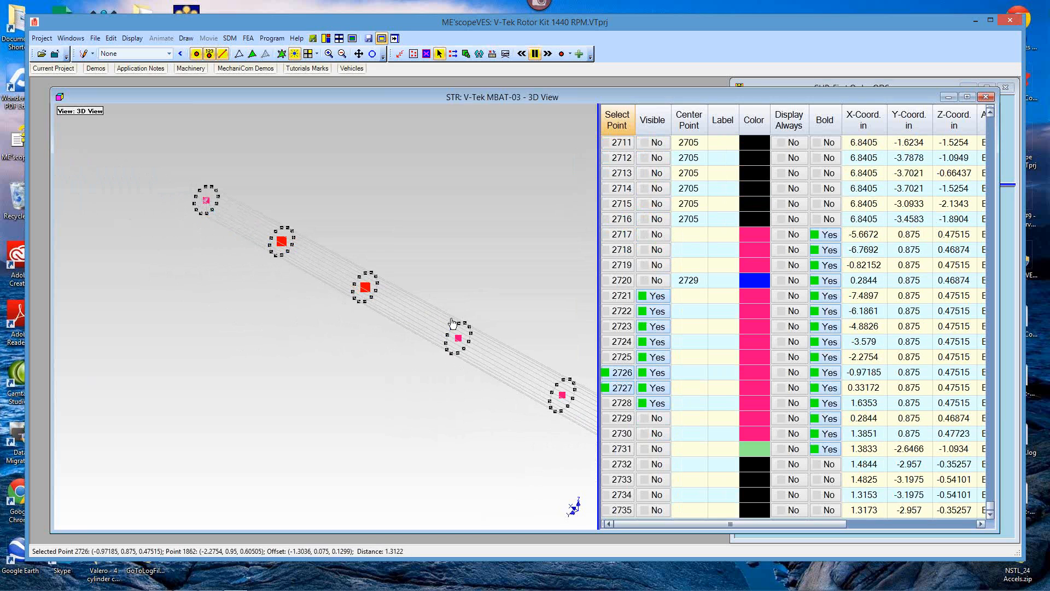
left_click(458, 339)
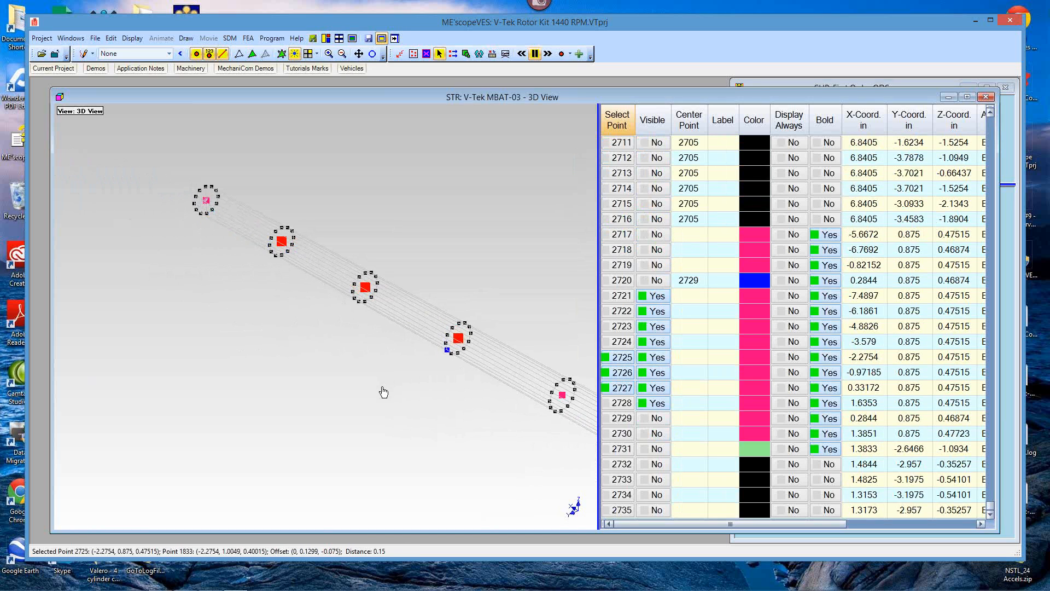
Add center points 2724, 2723 and 2722 to the selection, pick the far end's center, and inspect the whole shaft
left_click_drag(376, 385, 110, 293)
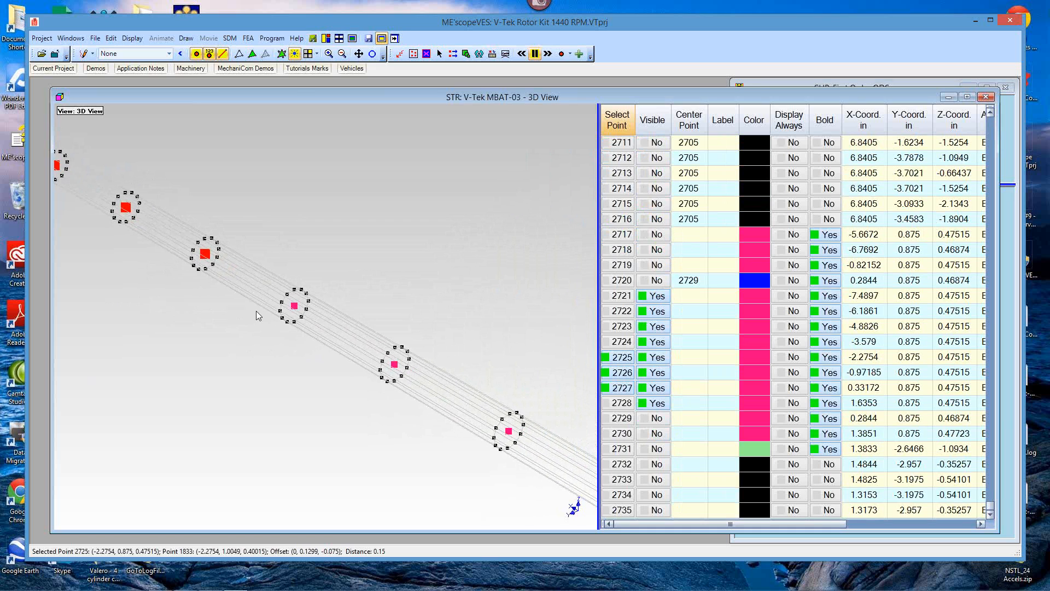
left_click(294, 309)
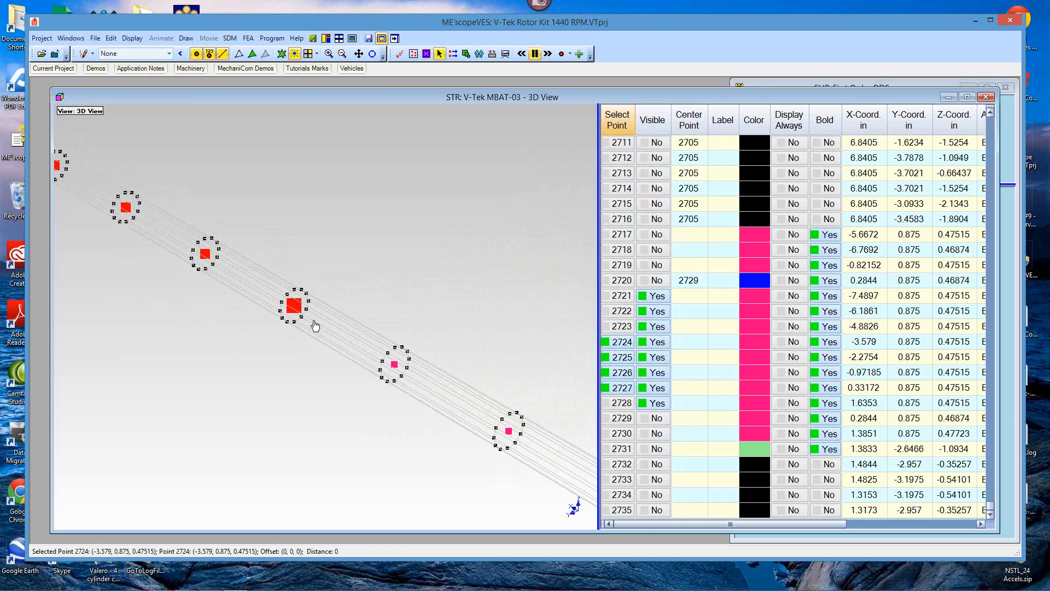
left_click(394, 366)
left_click(509, 432)
left_click_drag(387, 442, 189, 339)
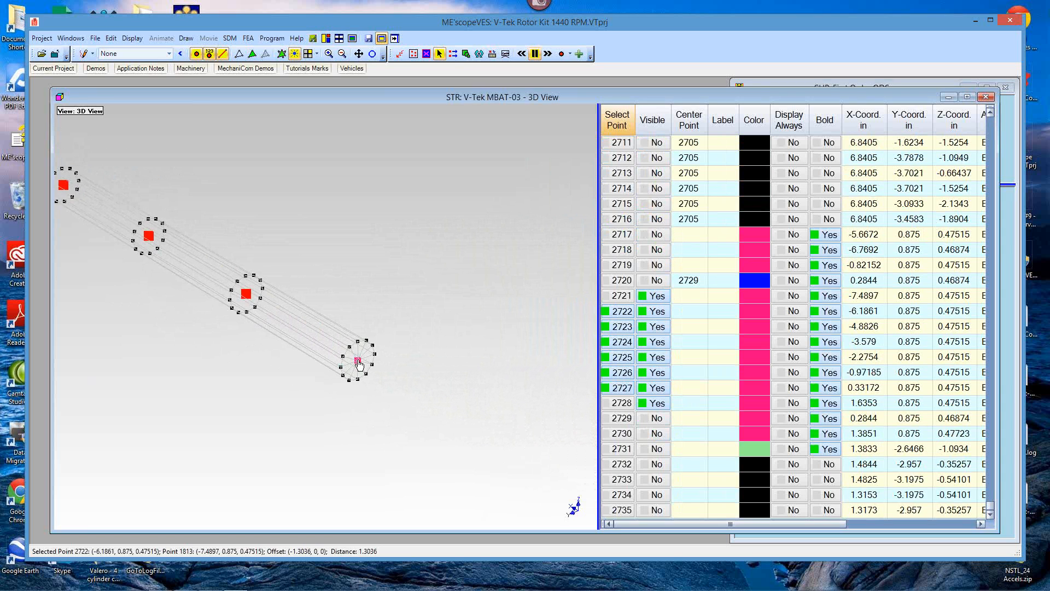
left_click(359, 364)
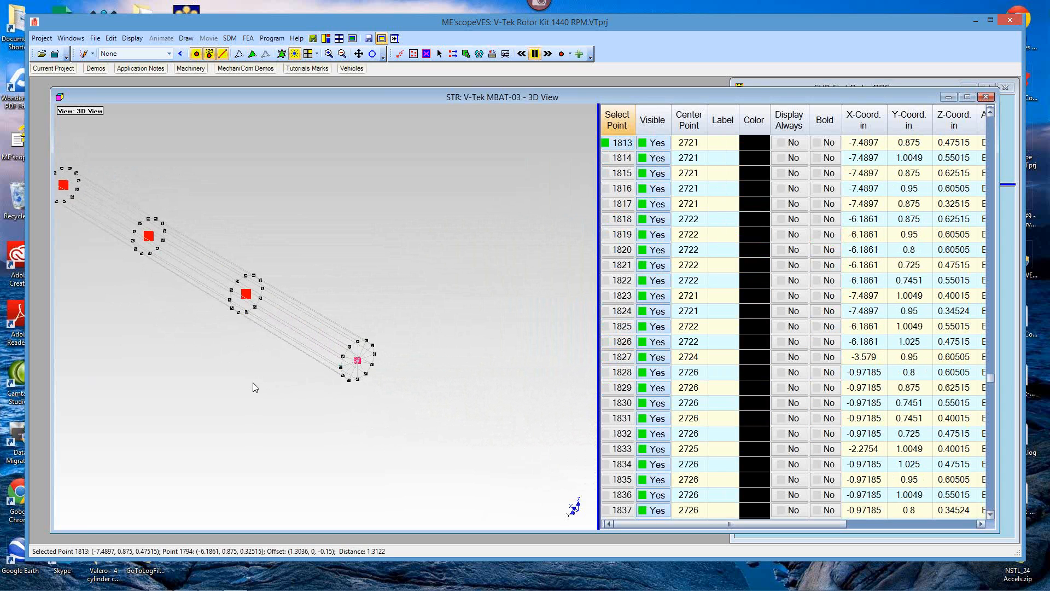
mouse_move(252, 387)
left_mouse_down()
mouse_move(305, 414)
mouse_move(264, 403)
left_mouse_up()
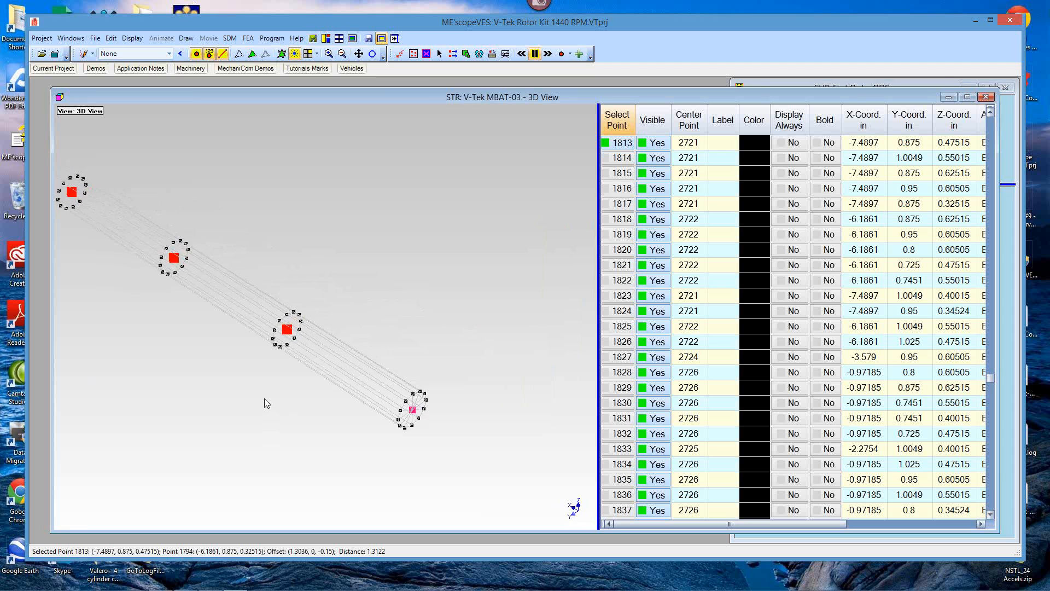
left_click_drag(181, 323, 285, 342)
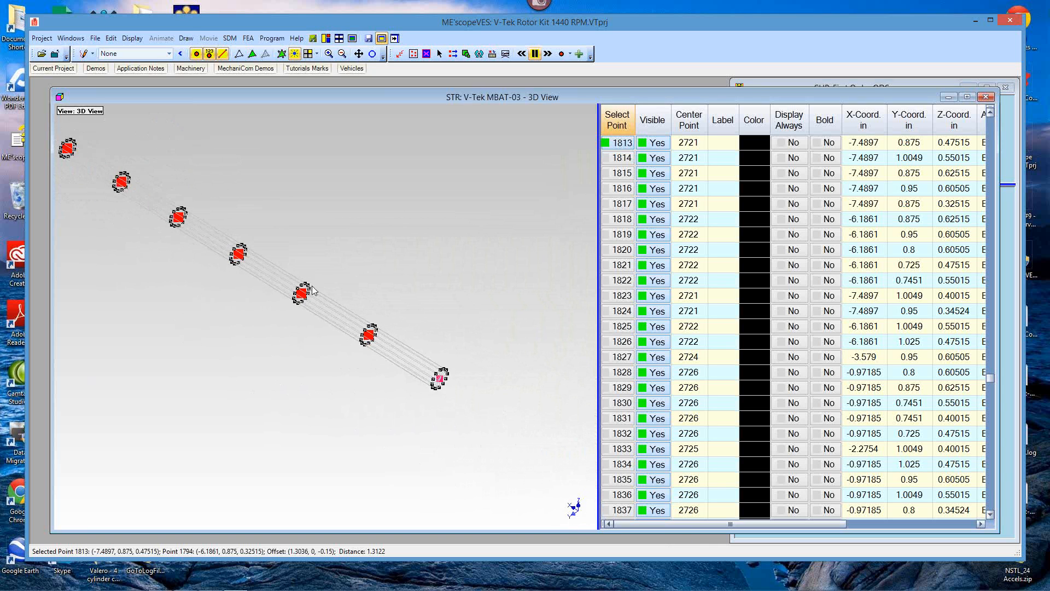
left_click_drag(336, 267, 427, 303)
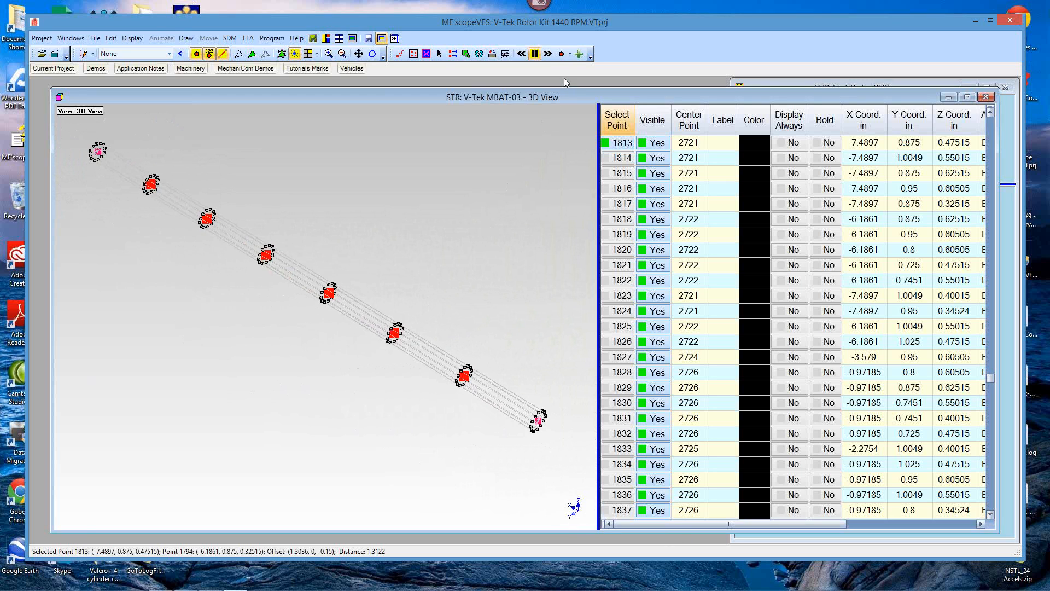
List the SubStructures, make the Tri-Axials visible again, and leave that substructure unselected
left_click(571, 54)
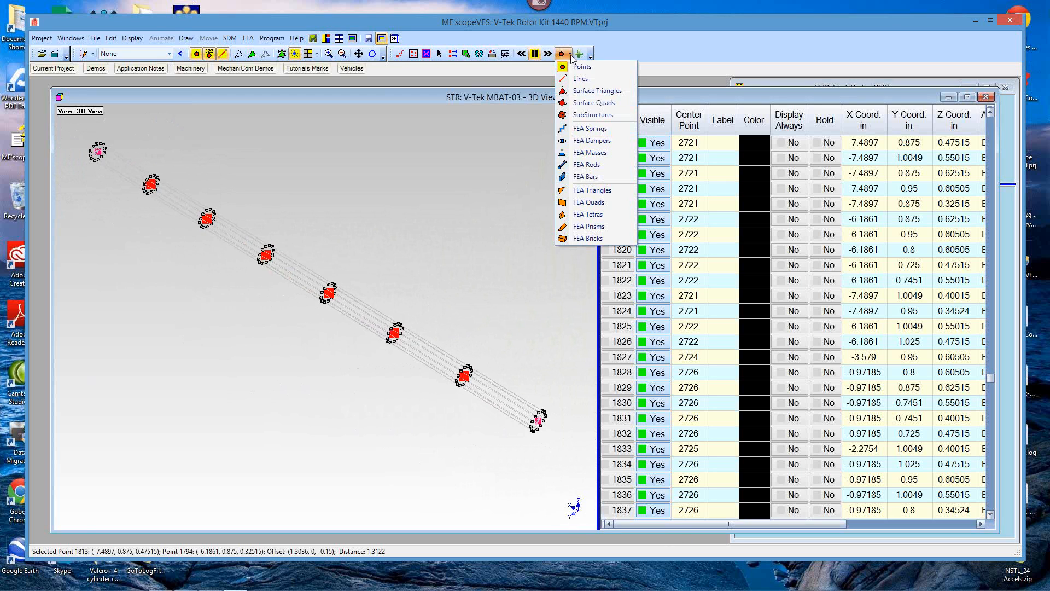
left_click(578, 116)
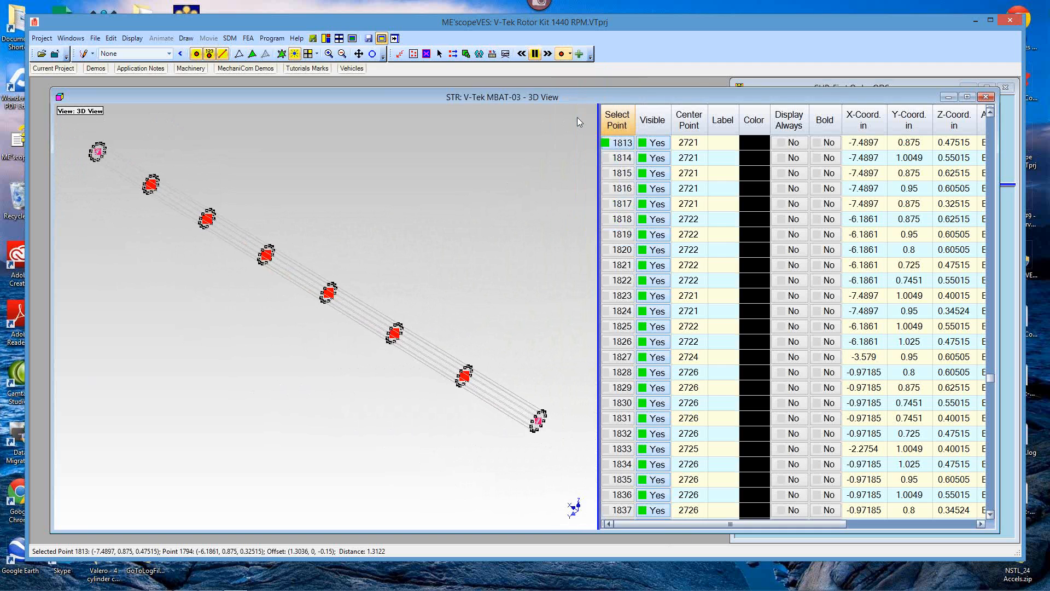
left_click(683, 420)
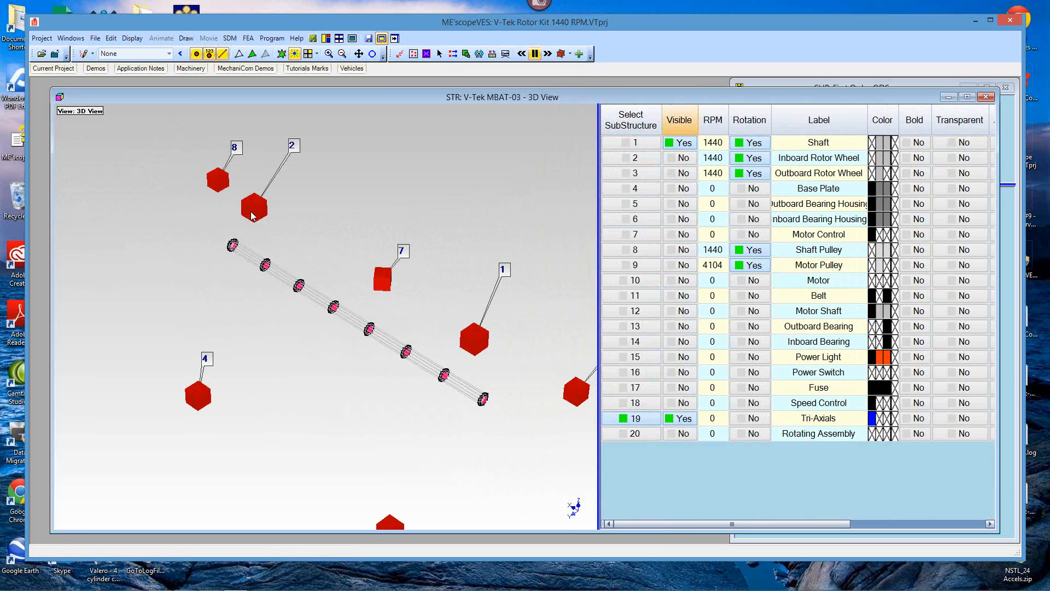
left_click(632, 420)
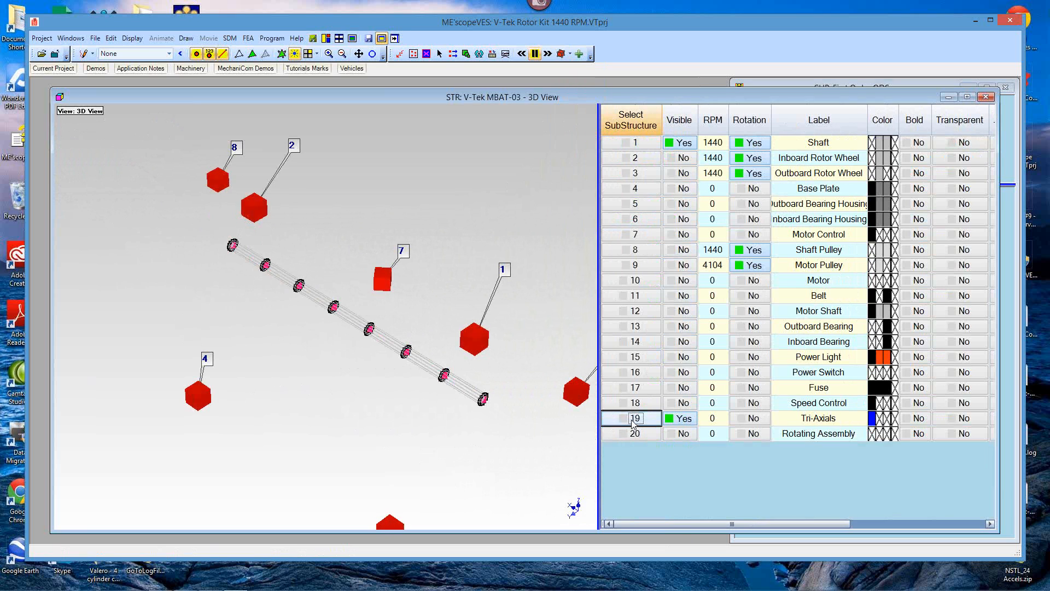
left_click(258, 215)
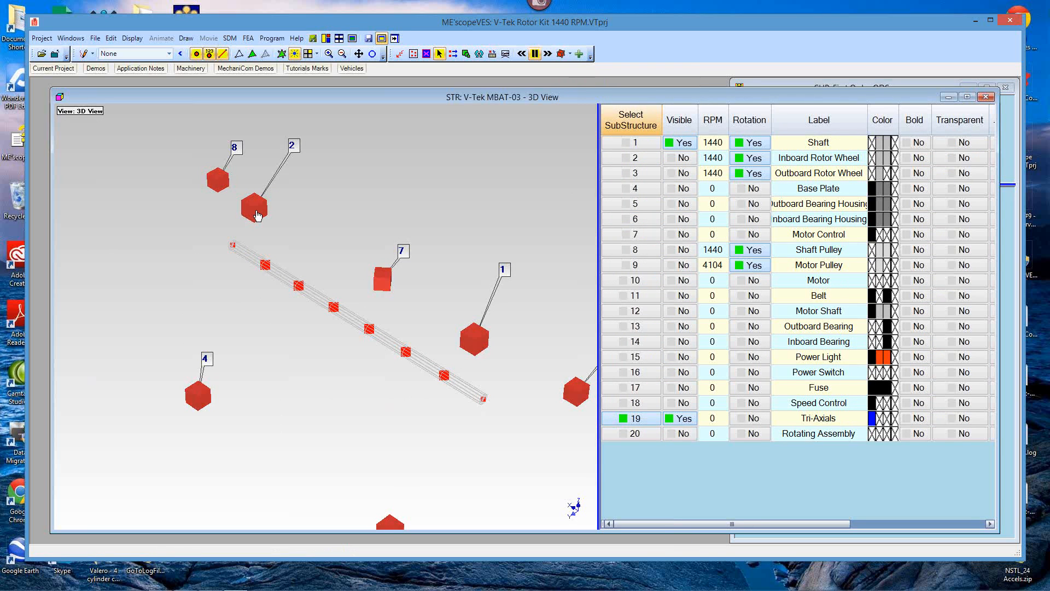
left_click(379, 180)
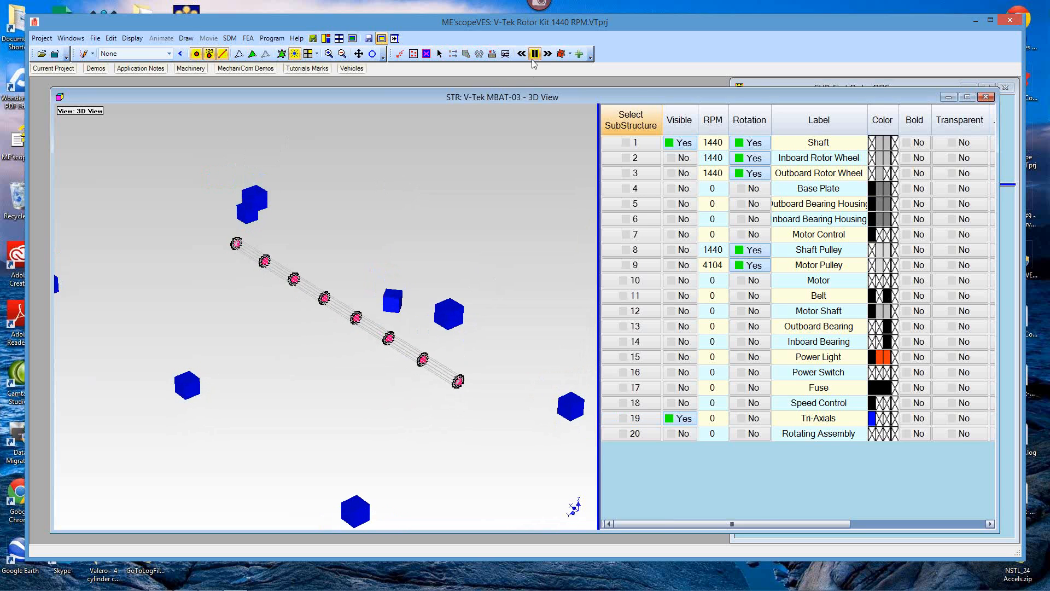
List the Points, add tri-axial points 2 and 1 to the selected shaft center points, and review the selection in the enlarged spreadsheet
left_click(570, 54)
left_click(565, 67)
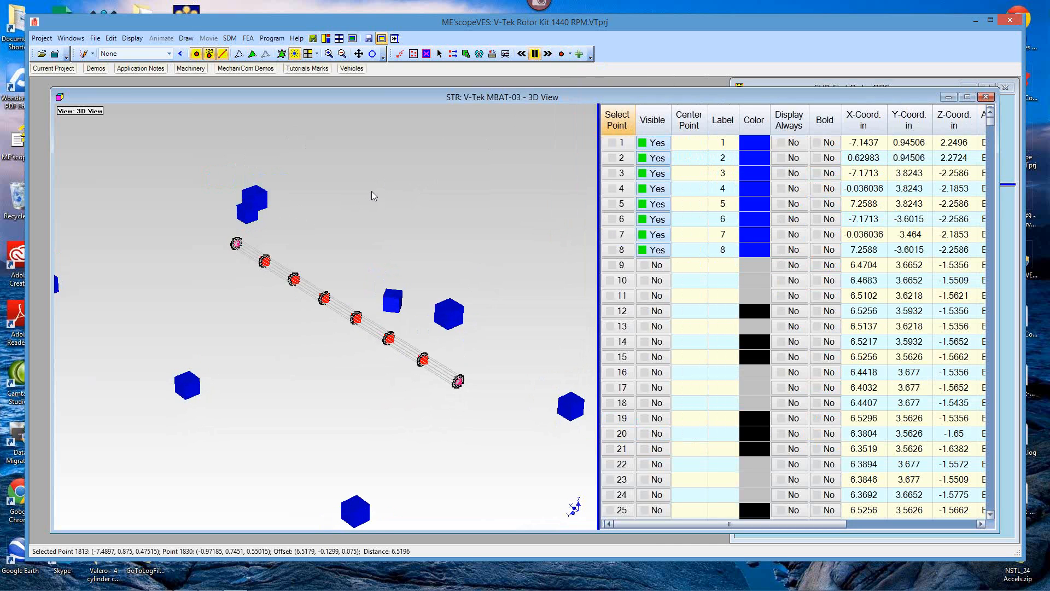
left_click(260, 205)
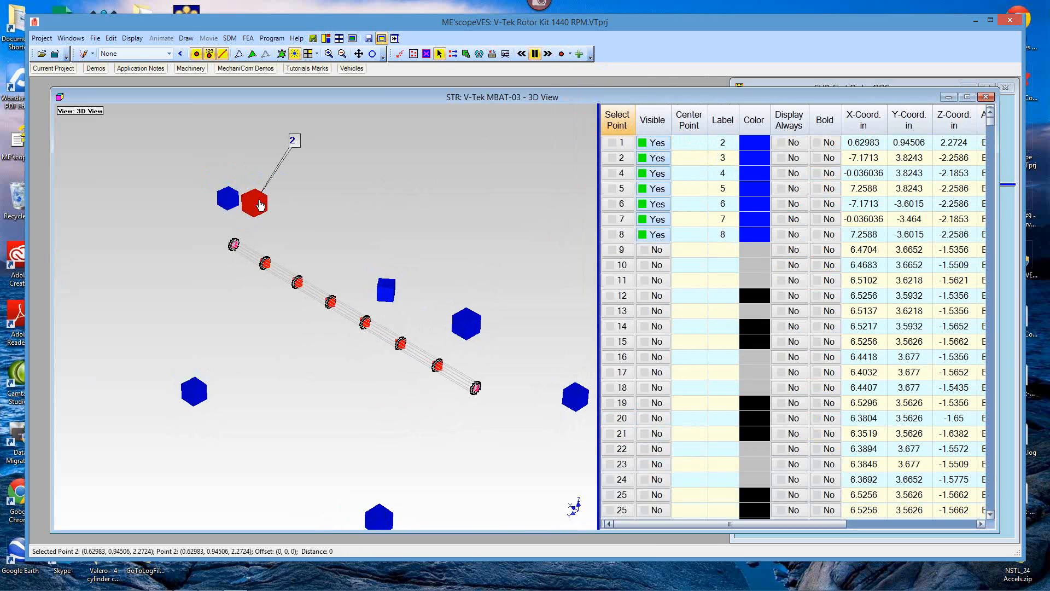
left_click(474, 325)
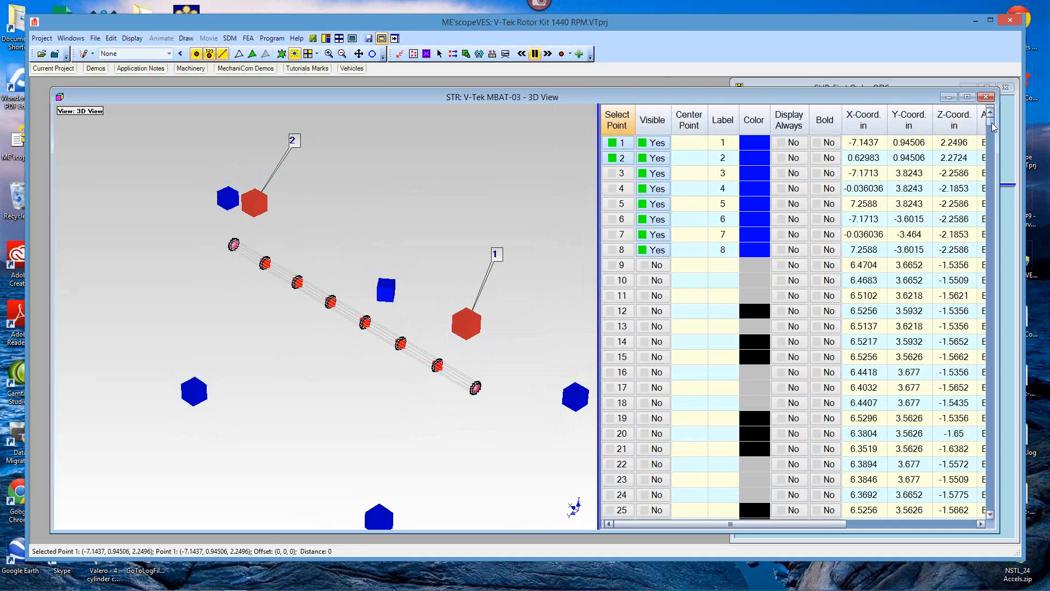
left_click_drag(994, 127, 997, 119)
left_click_drag(599, 203, 561, 203)
left_click(639, 191)
scroll(639, 192, "up", 3, "ctrl")
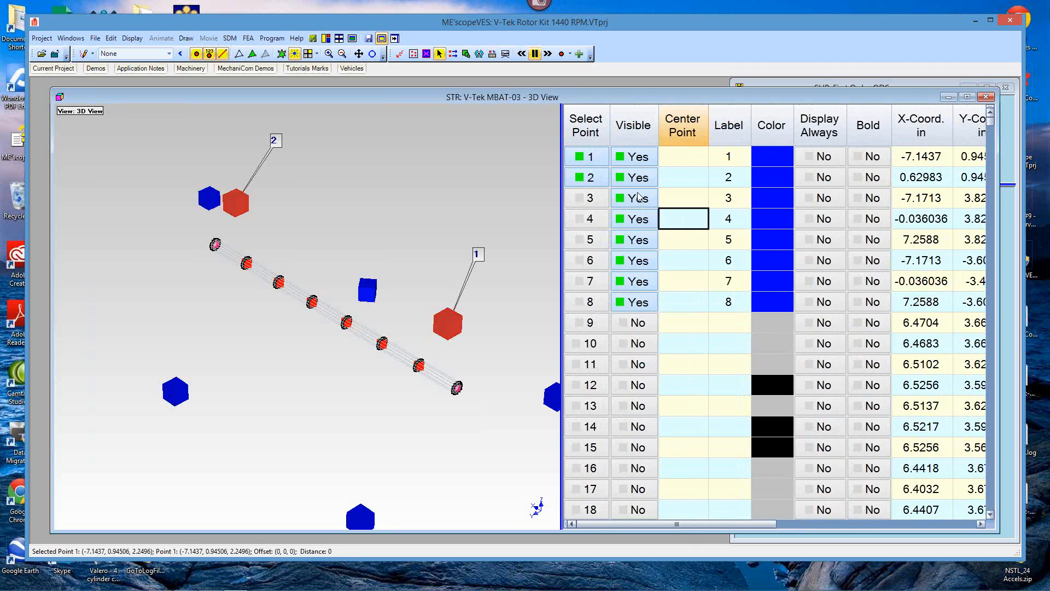
left_click_drag(995, 128, 990, 506)
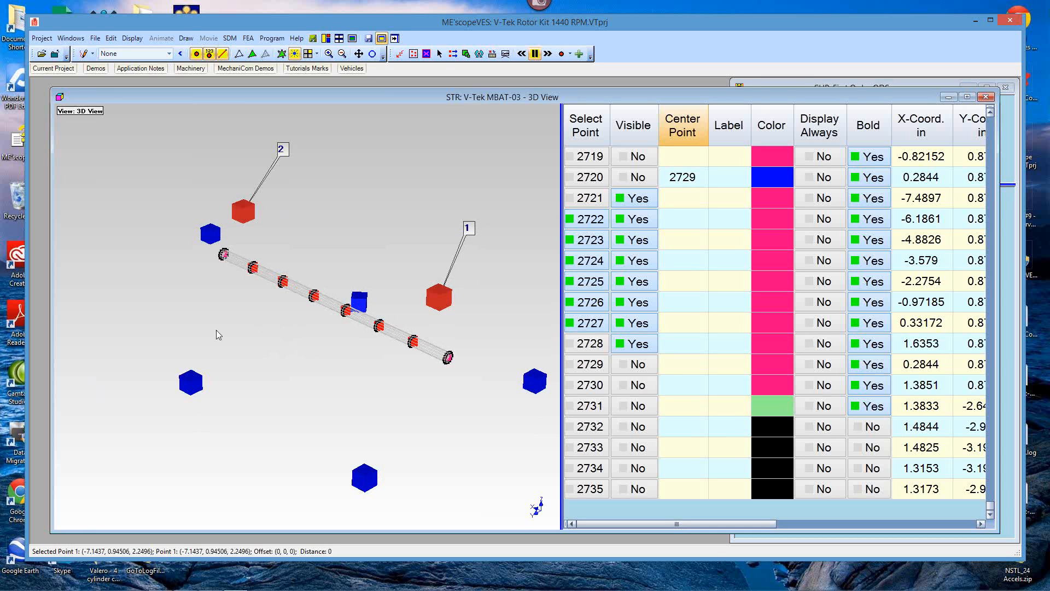
Set SHP: First Order ODS as the animation source and animate its shapes on the structure
left_click(126, 54)
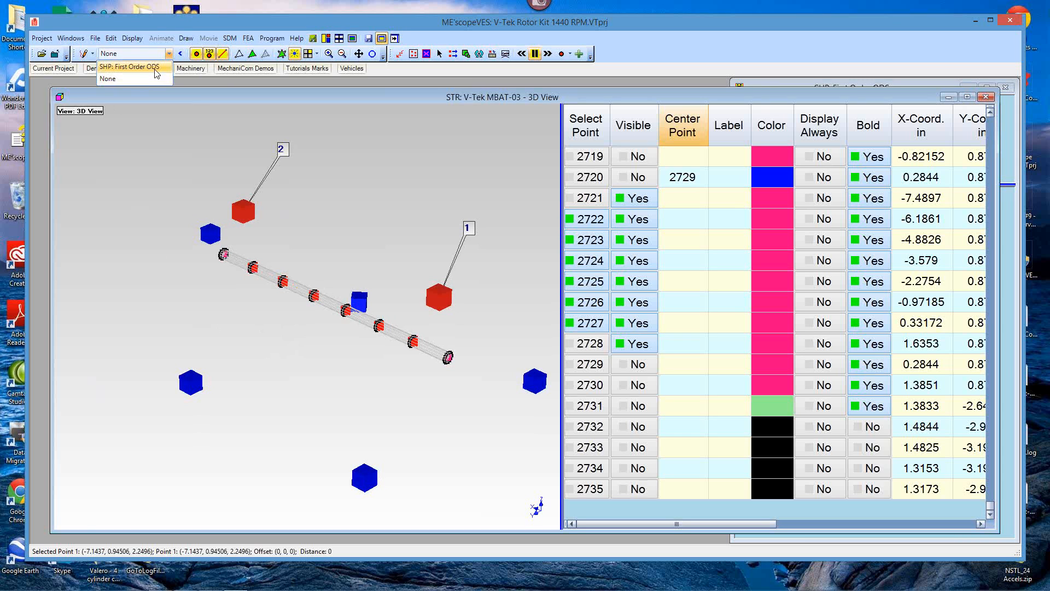
left_click(149, 68)
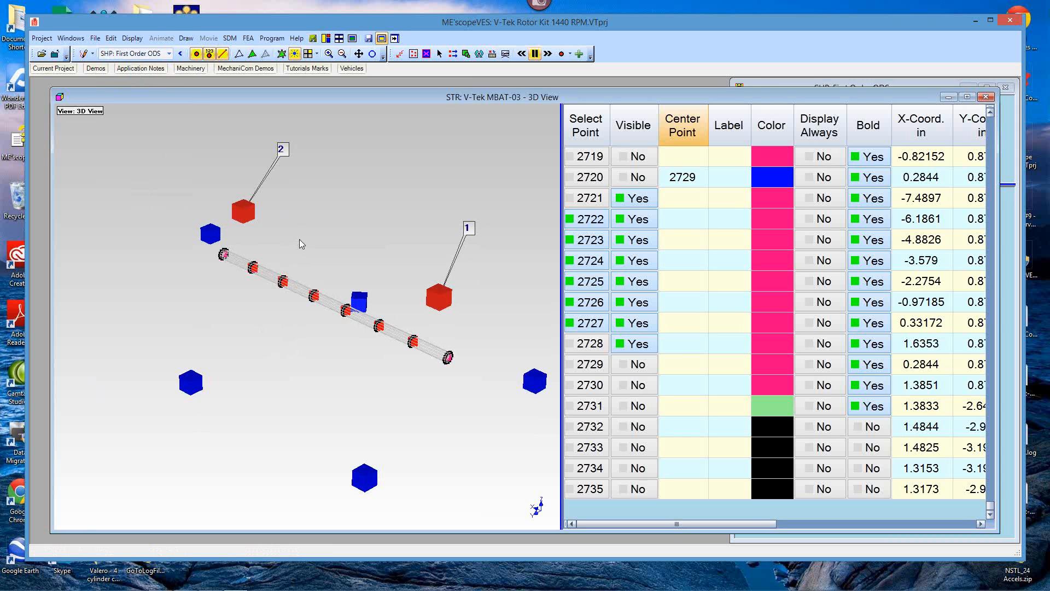
right_click(395, 183)
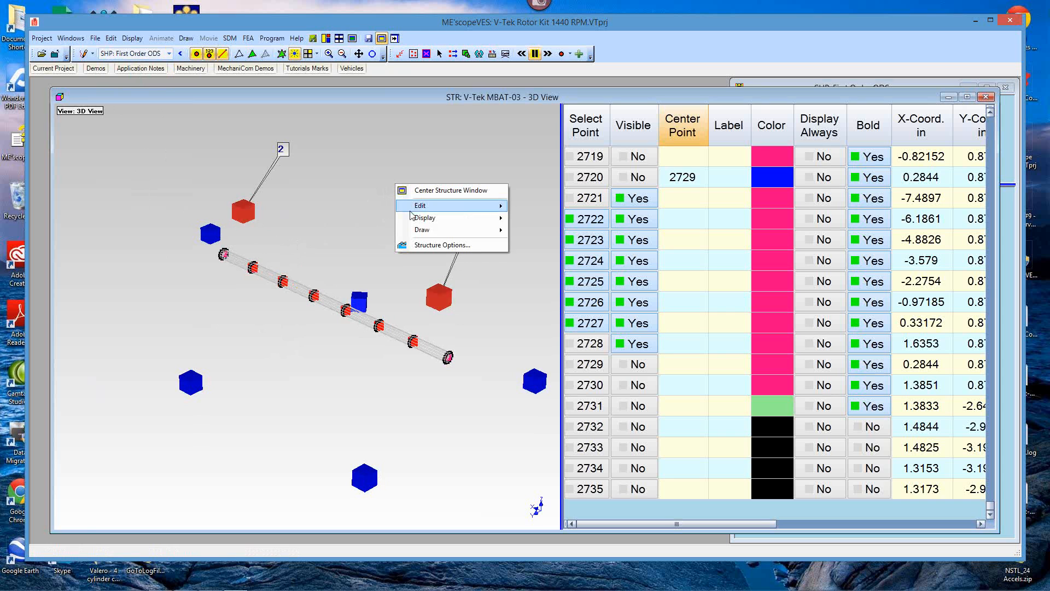
mouse_move(473, 232)
left_click(543, 244)
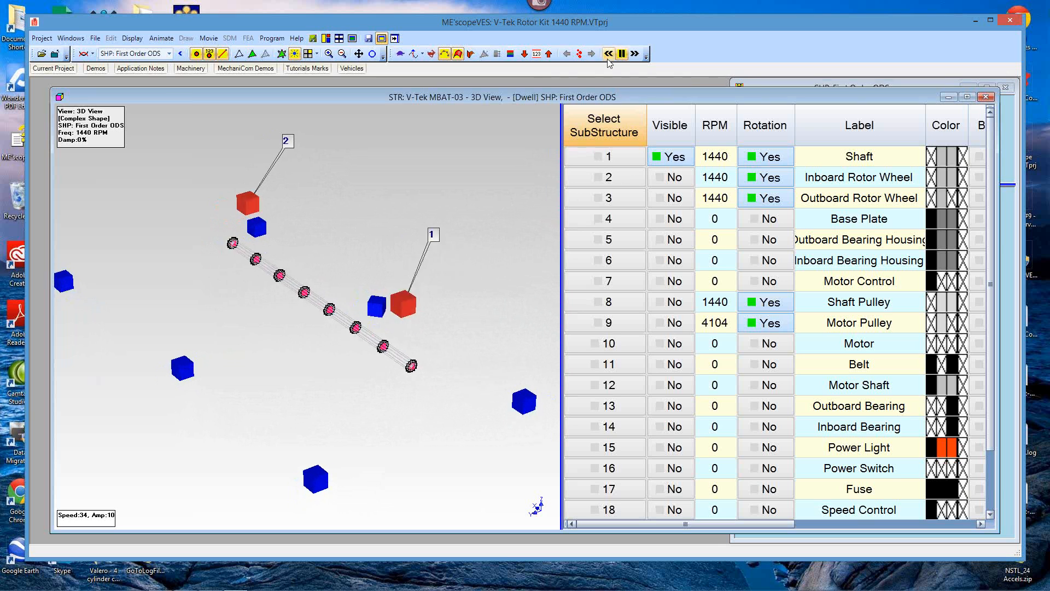
Return to Draw Structure mode, list the SubStructures and make the Outboard Rotor Wheel visible
right_click(508, 145)
mouse_move(549, 180)
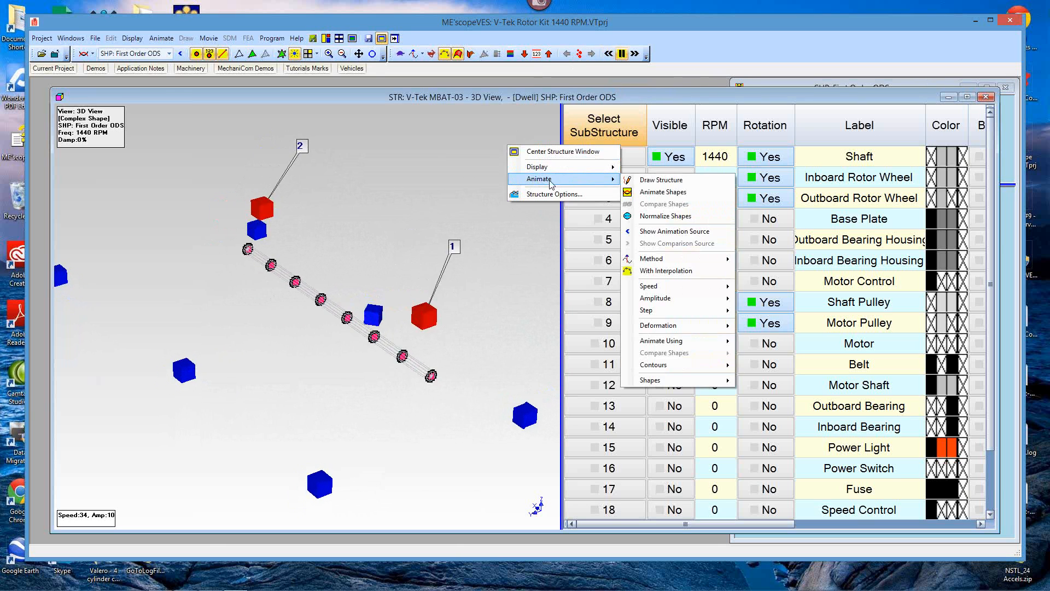
left_click(659, 183)
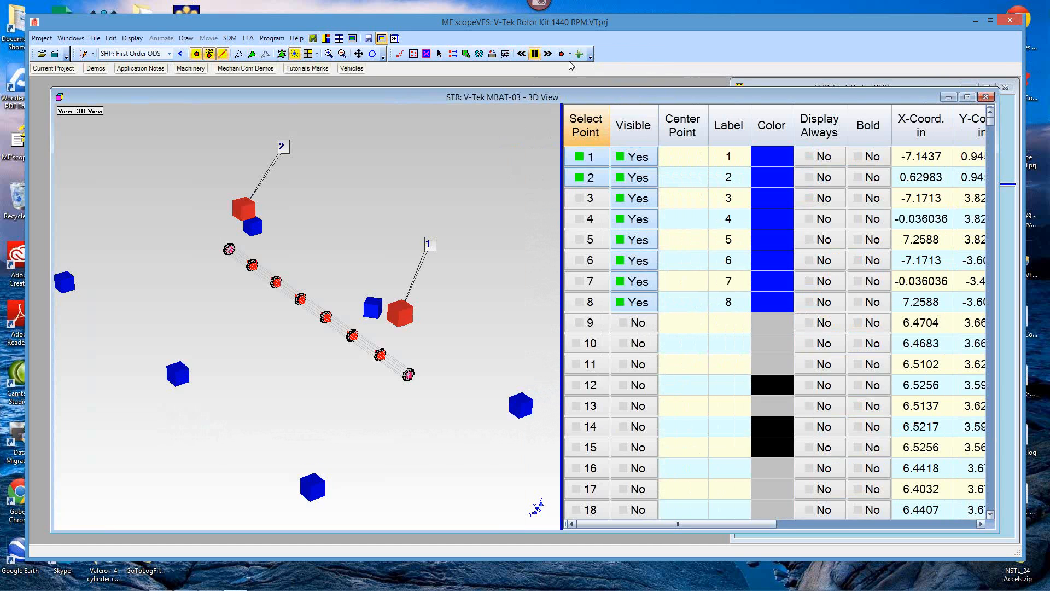
left_click(569, 54)
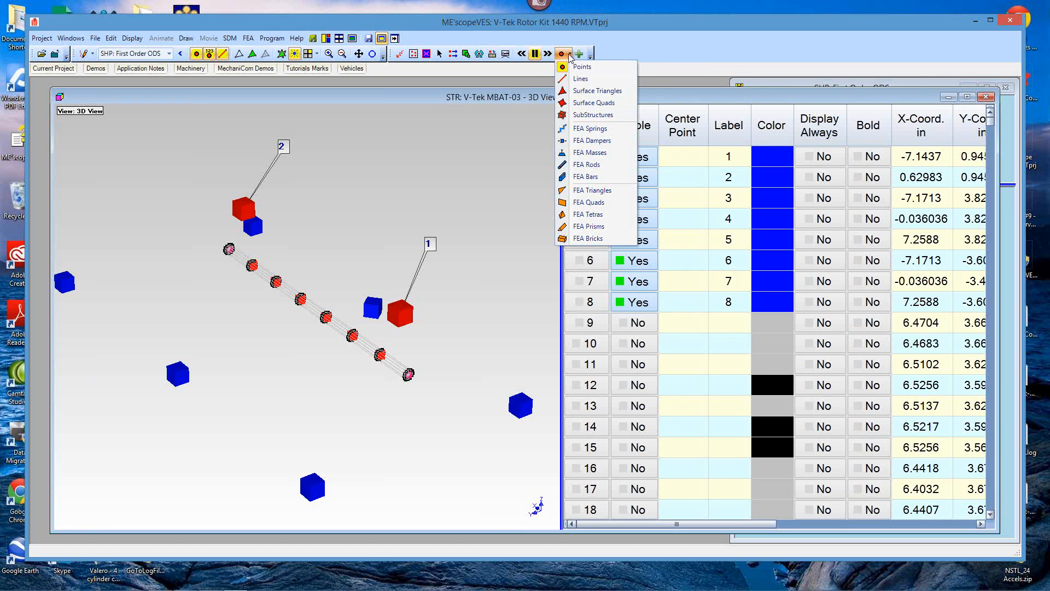
left_click(591, 120)
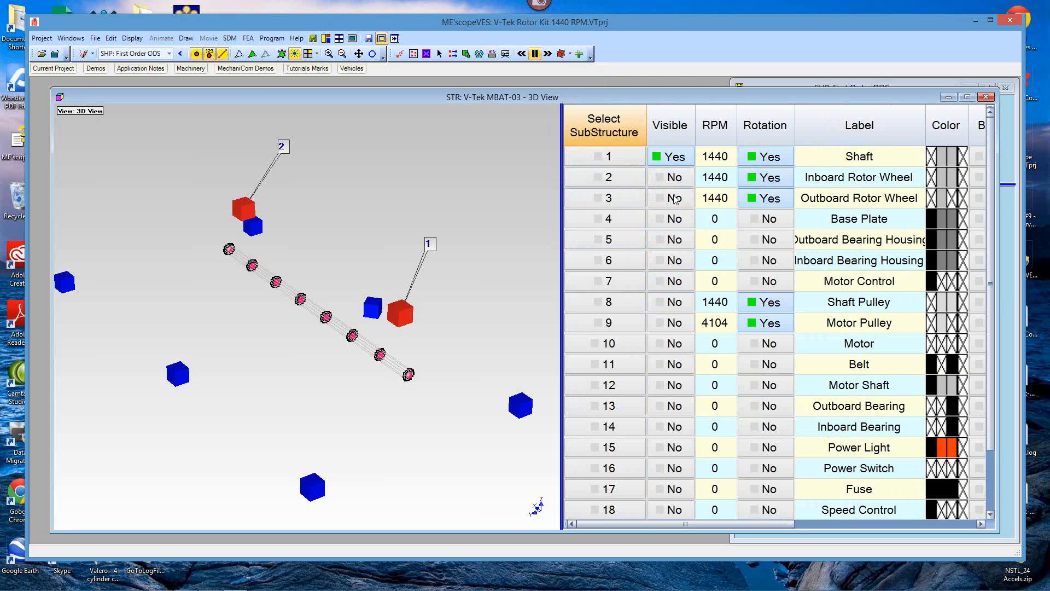
left_click(674, 198)
mouse_move(468, 219)
left_mouse_down()
mouse_move(524, 223)
mouse_move(478, 220)
left_mouse_up()
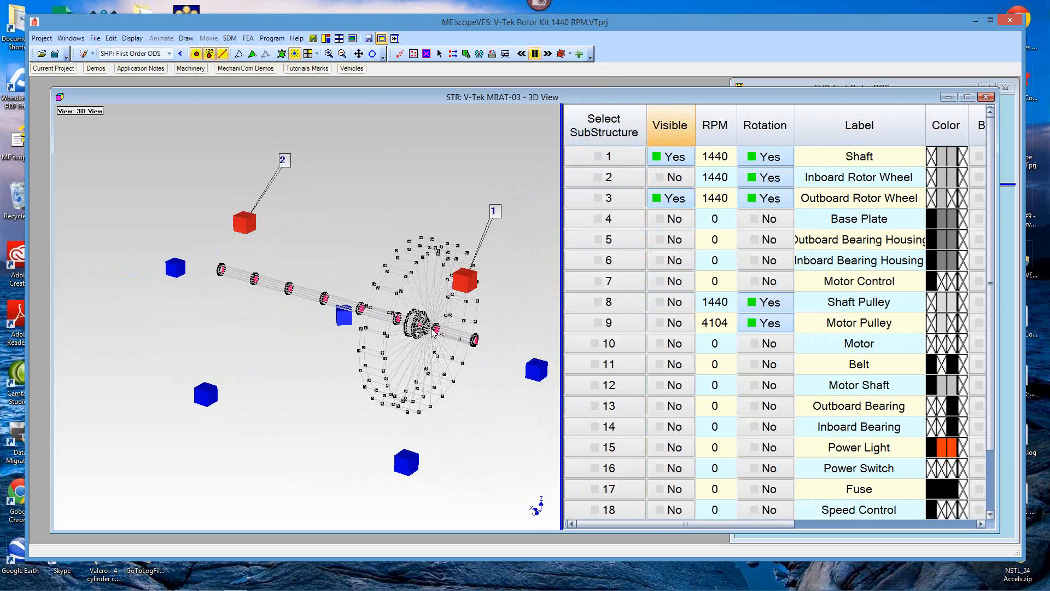
right_click(357, 142)
mouse_move(366, 188)
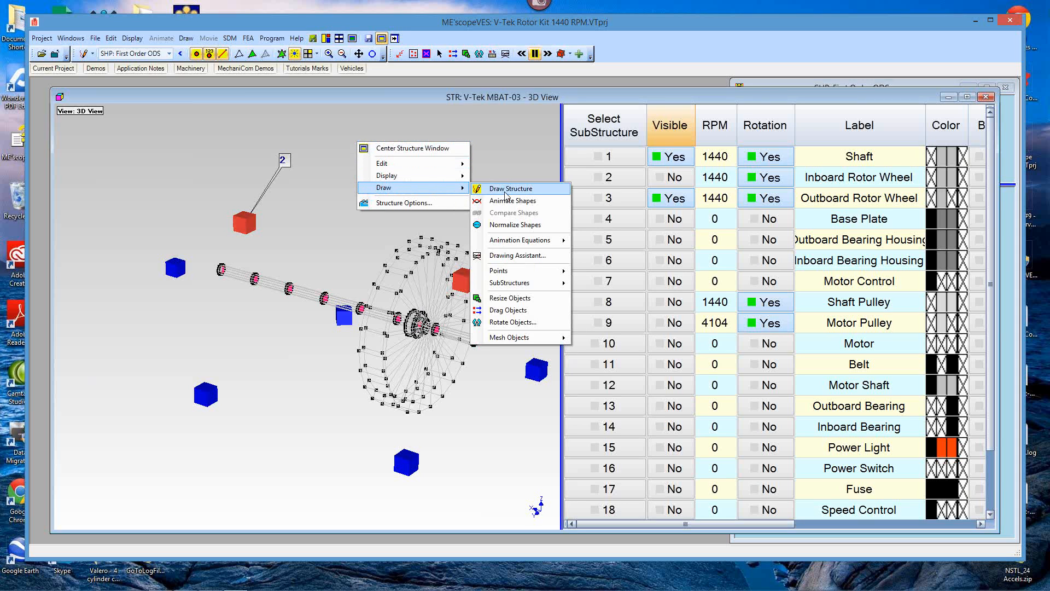
mouse_move(508, 248)
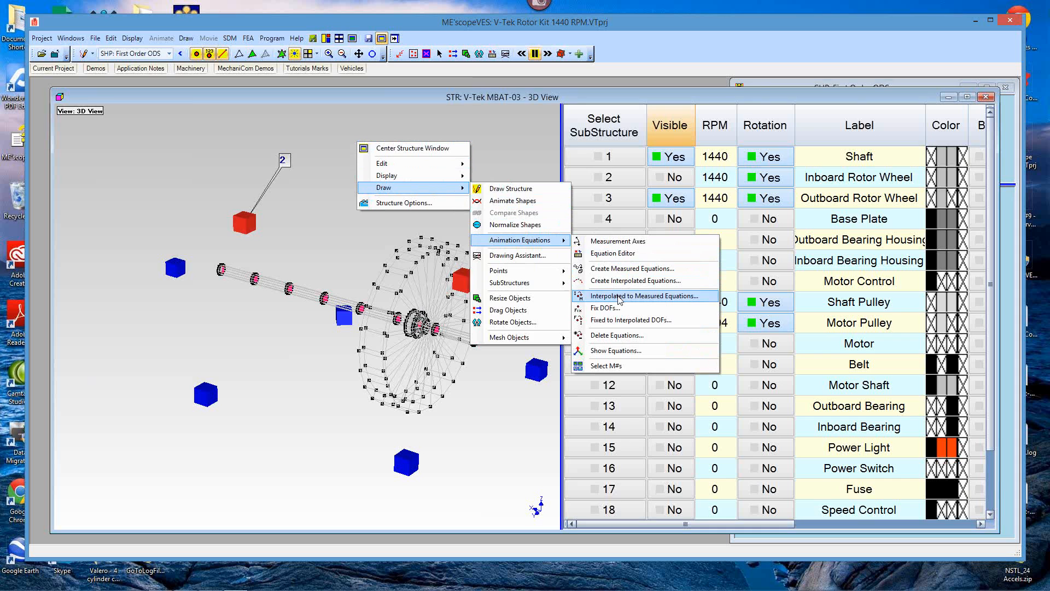
left_click(360, 228)
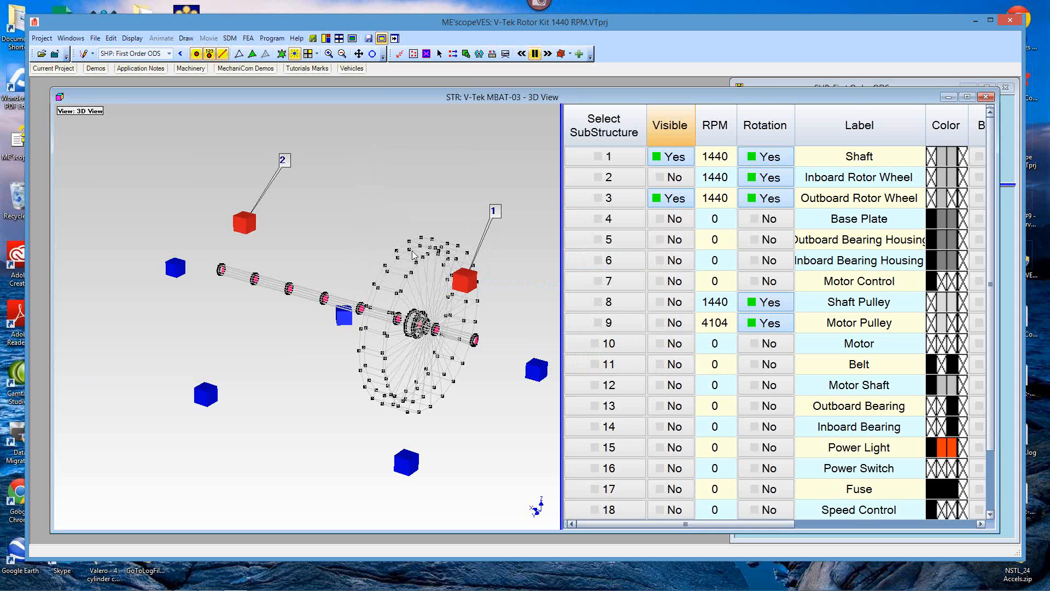
left_click_drag(374, 277, 364, 275)
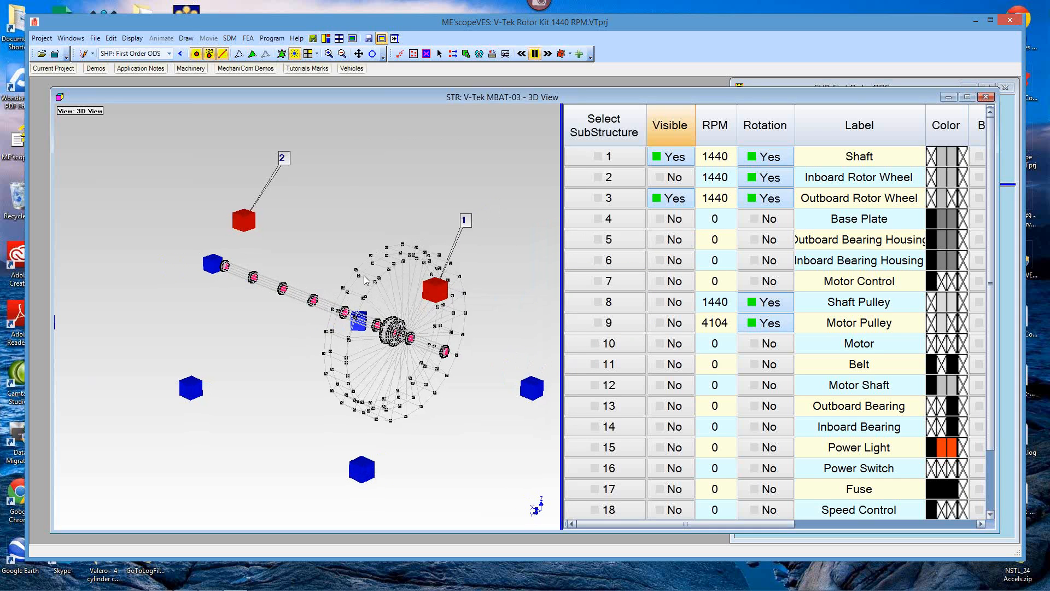
Preview the First Order ODS animation with the Outboard Rotor Wheel shown and return to Draw Structure mode with the substructures unselected
right_click(329, 141)
mouse_move(376, 193)
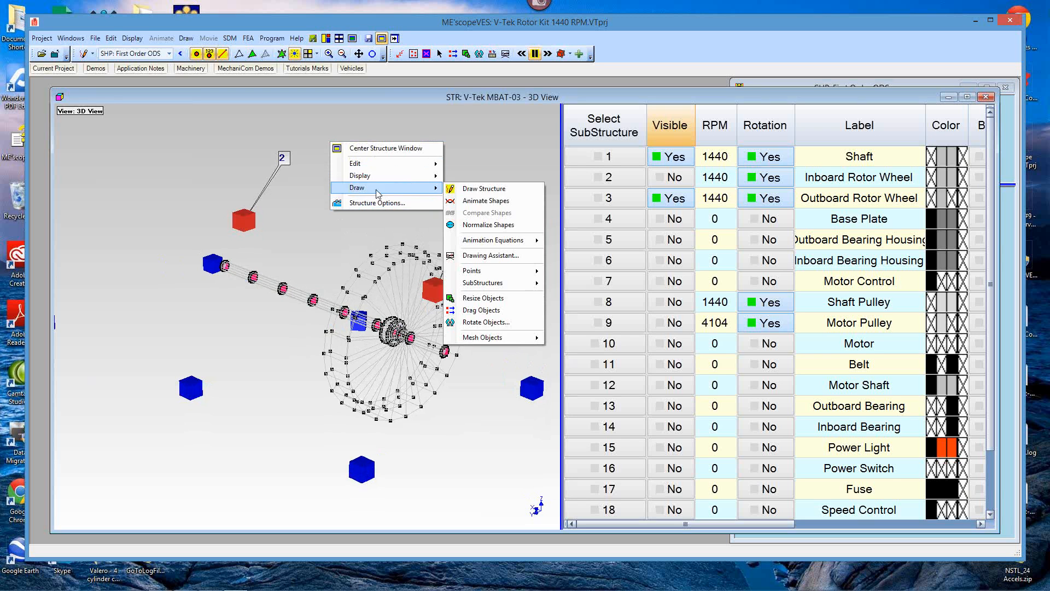
left_click(487, 201)
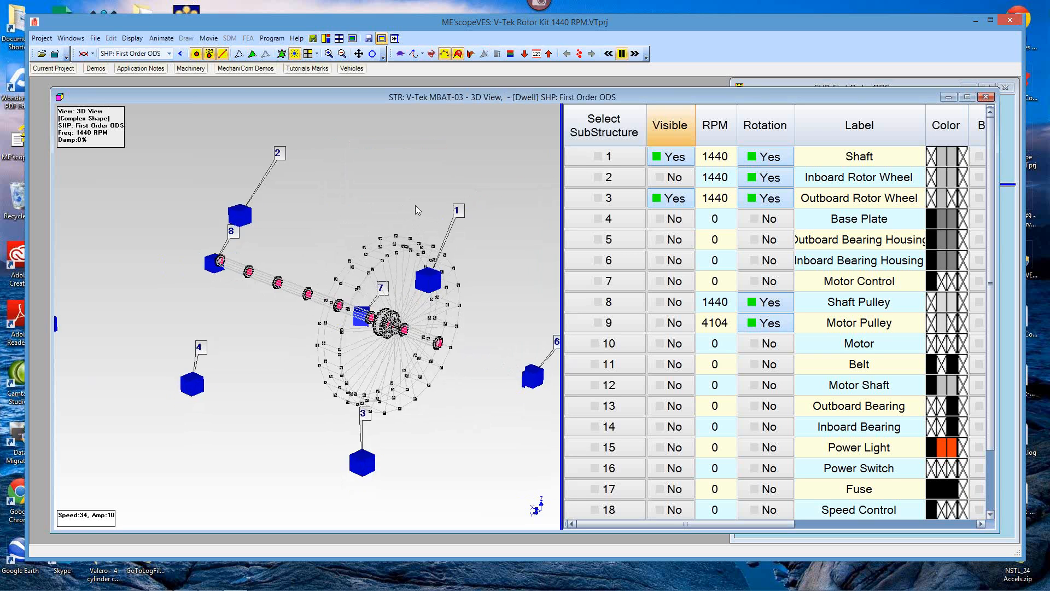
right_click(399, 172)
mouse_move(471, 205)
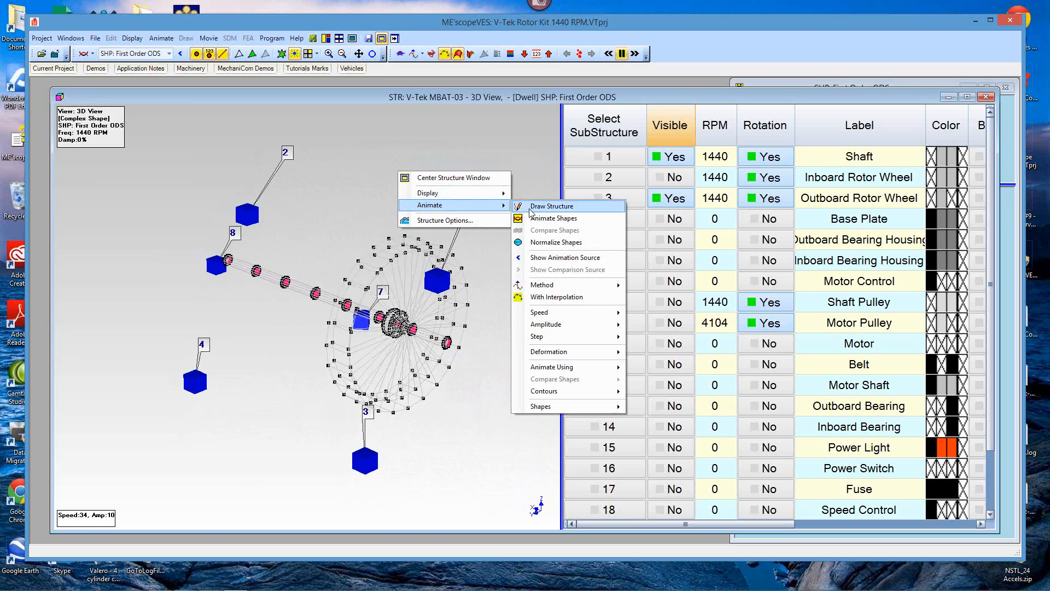
left_click(529, 207)
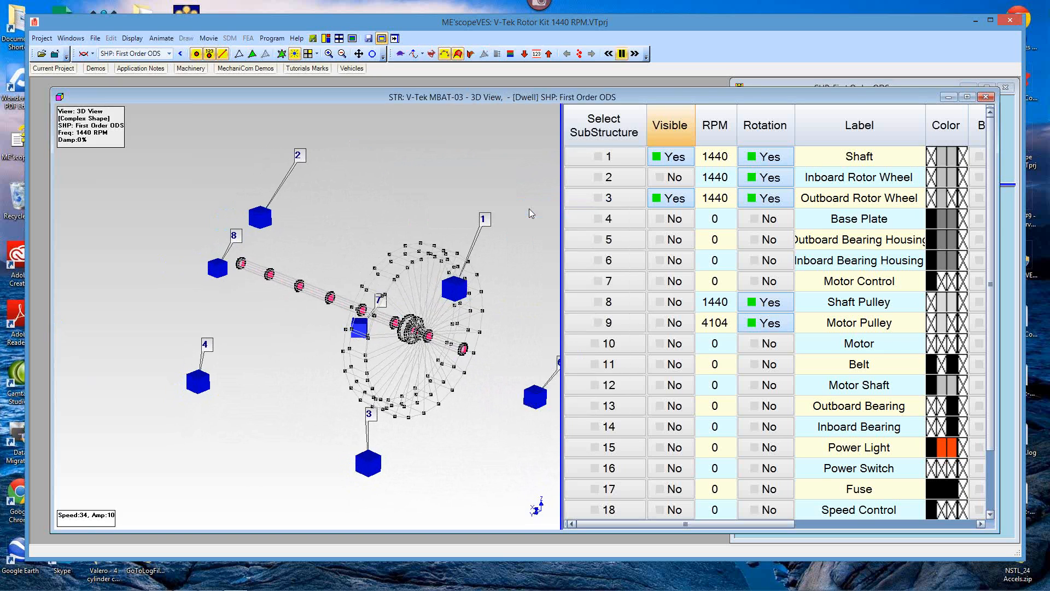
left_click(611, 133)
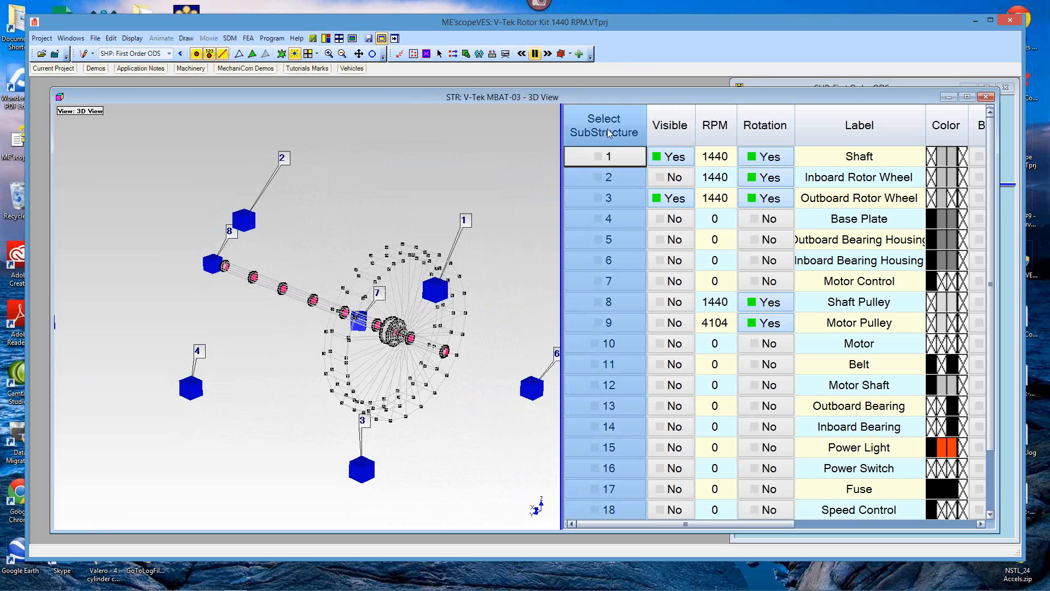
Animate the First Order ODS shapes and inspect the shaft and Outboard Rotor Wheel motion from several angles in an enlarged 3D view
right_click(412, 160)
mouse_move(422, 196)
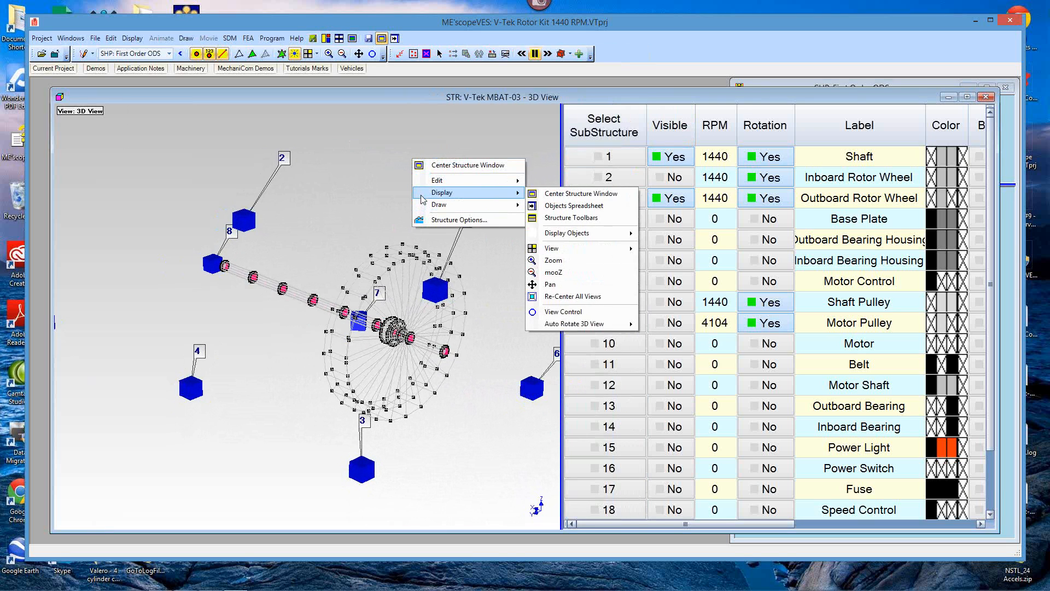
left_click(553, 219)
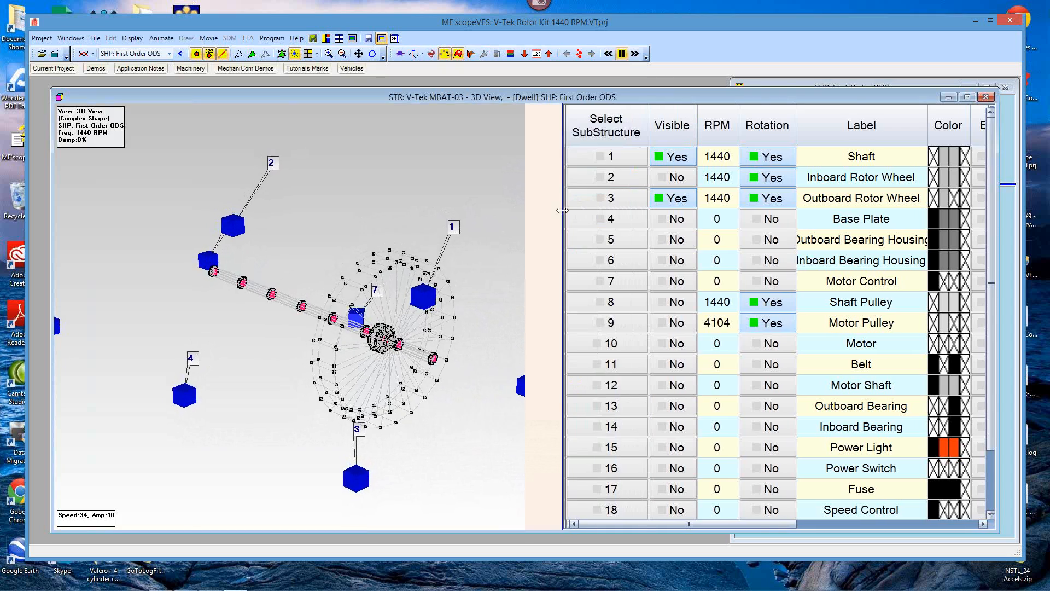
left_click_drag(561, 211, 761, 213)
scroll(599, 280, "up", 6)
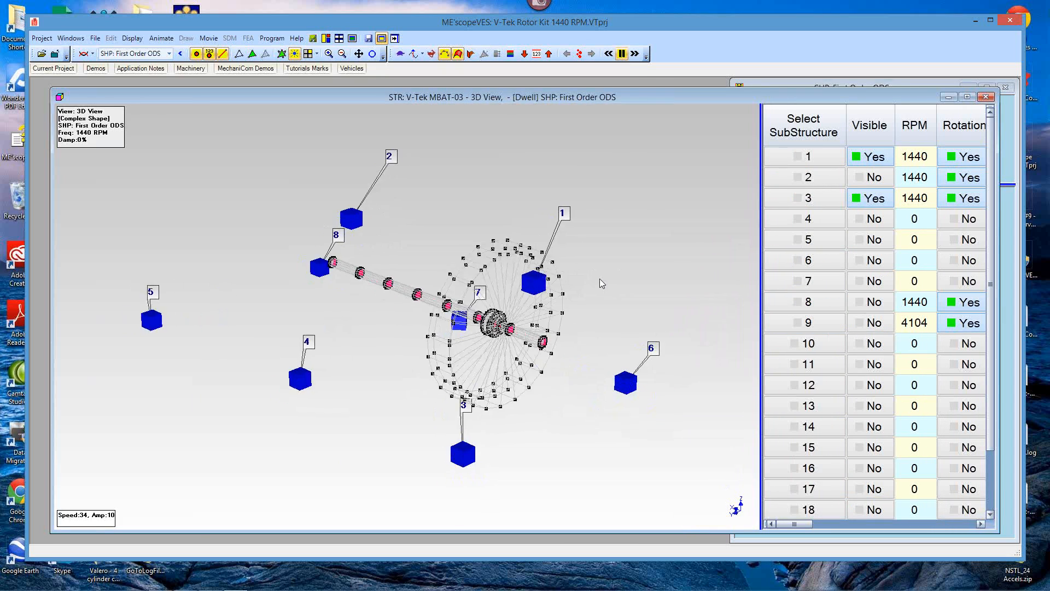
left_click_drag(508, 351, 563, 345)
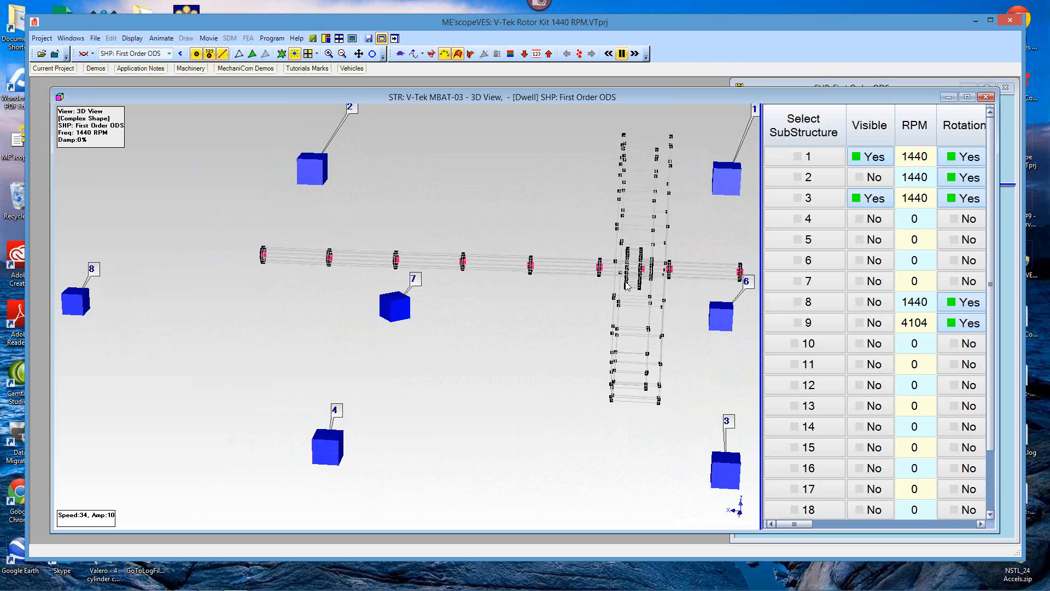
left_click_drag(569, 344, 441, 388)
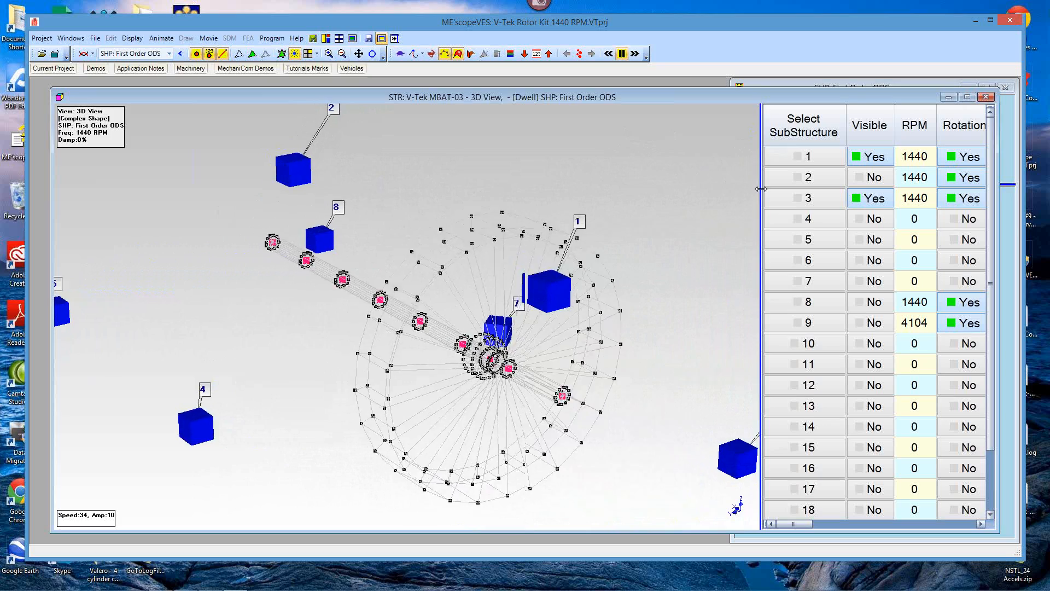
Make the Inboard Rotor Wheel and Shaft Pulley visible in the running animation and inspect their motion from several angles
left_click_drag(760, 189, 595, 188)
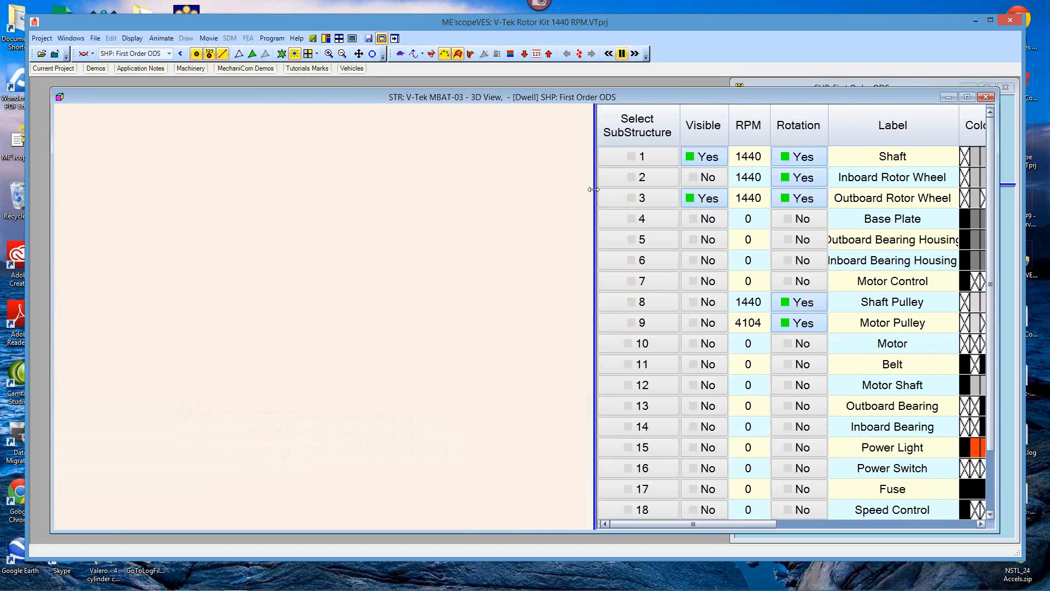
left_click(711, 178)
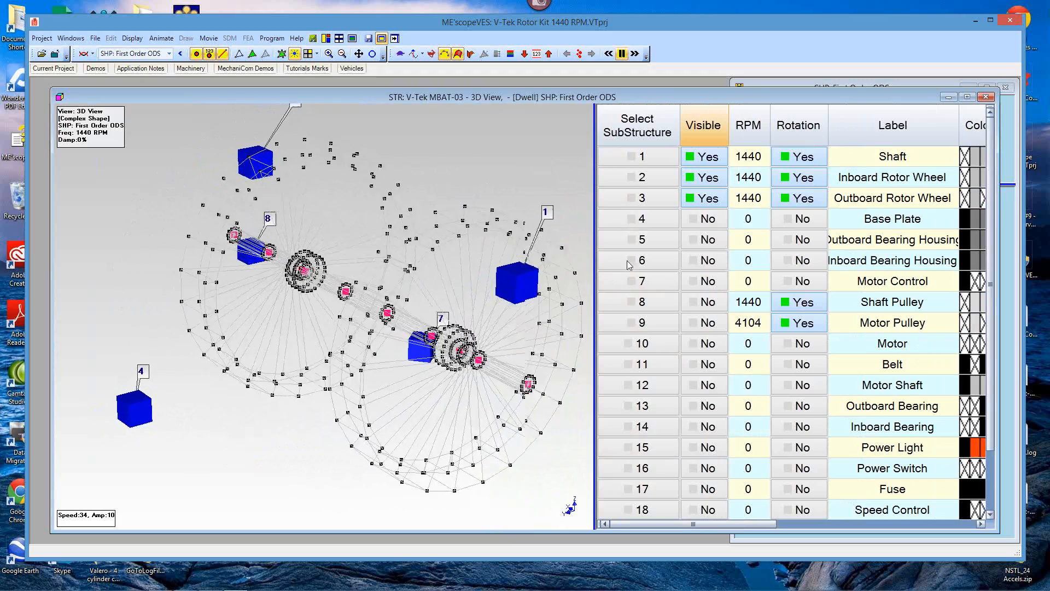
left_click(700, 302)
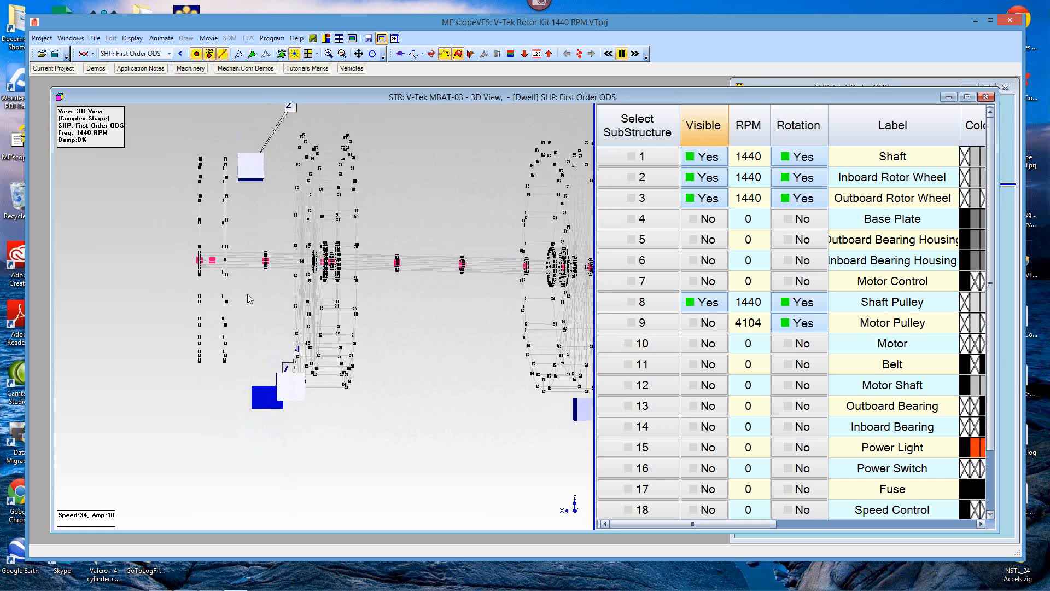
left_click_drag(266, 291, 285, 291)
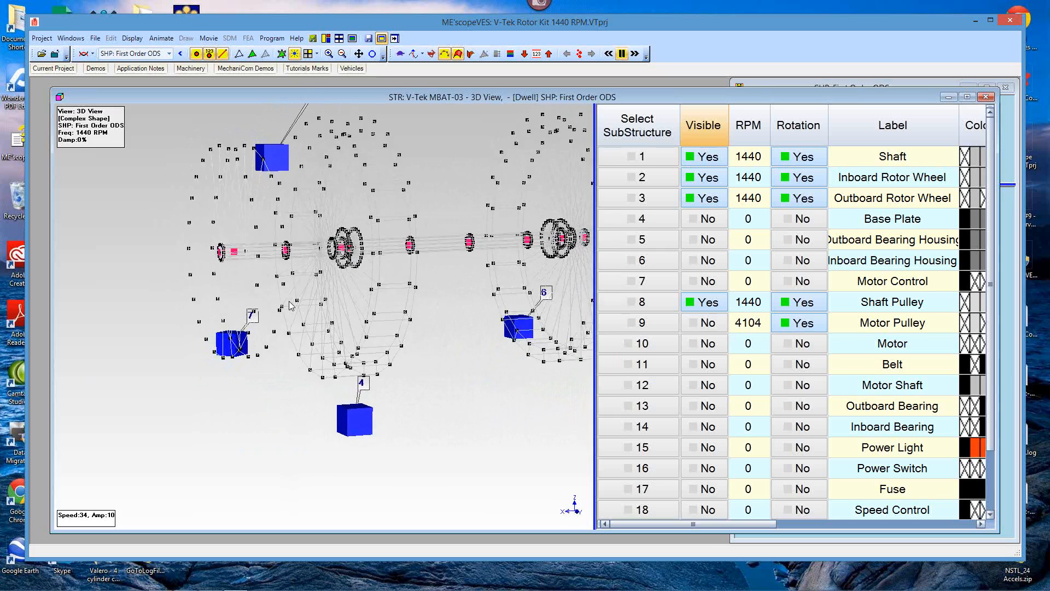
left_click_drag(289, 304, 190, 305)
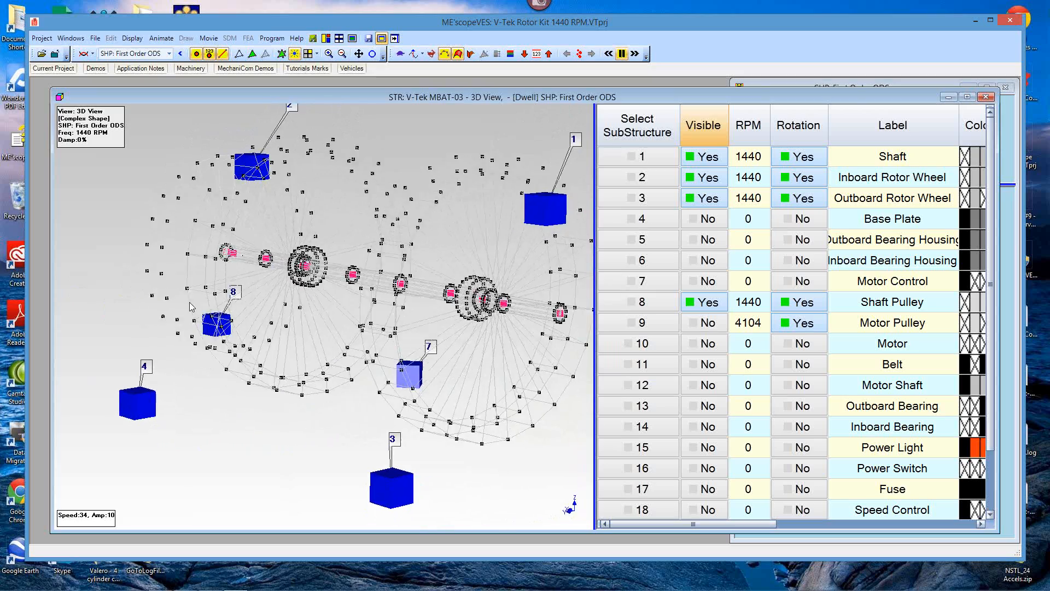
left_click_drag(286, 282, 286, 313)
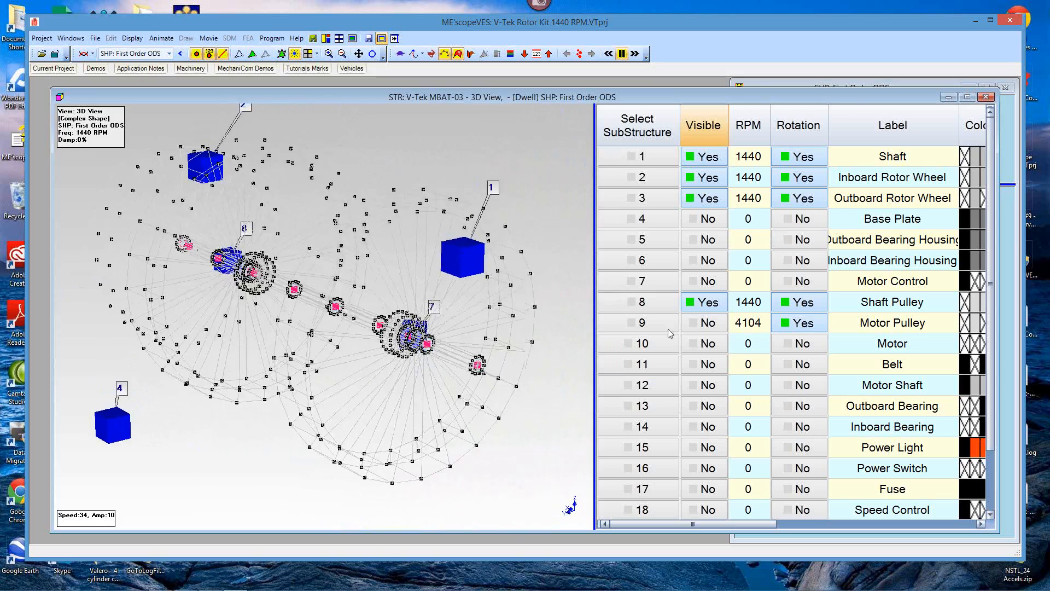
Make the Motor Pulley, Motor and Motor Shaft substructures visible in the 3D model
left_click(698, 325)
left_click_drag(568, 354, 400, 366)
mouse_move(474, 365)
left_mouse_down()
mouse_move(481, 369)
mouse_move(471, 360)
left_mouse_up()
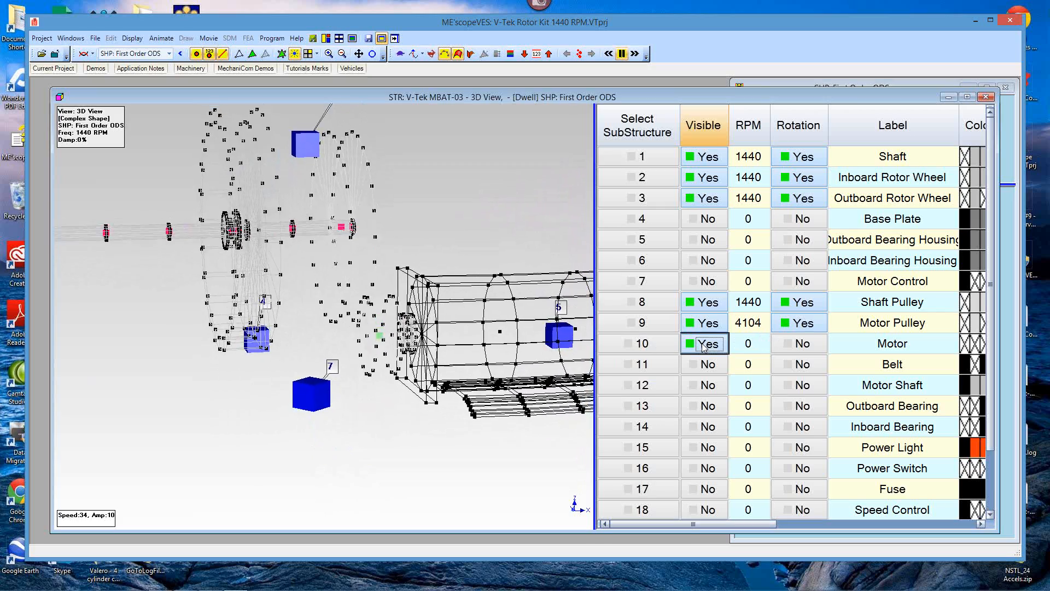
left_click(705, 385)
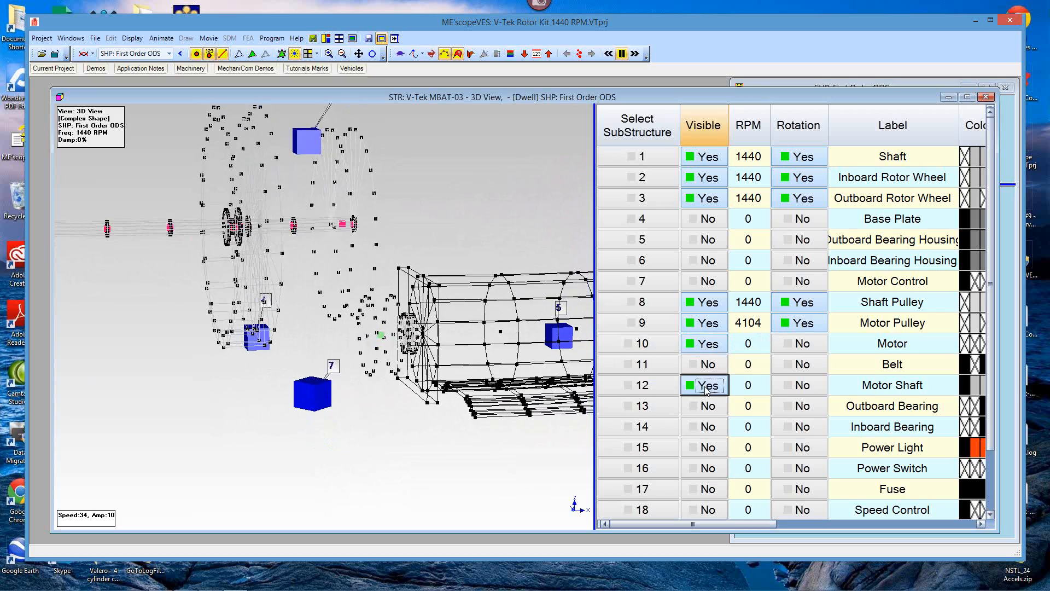
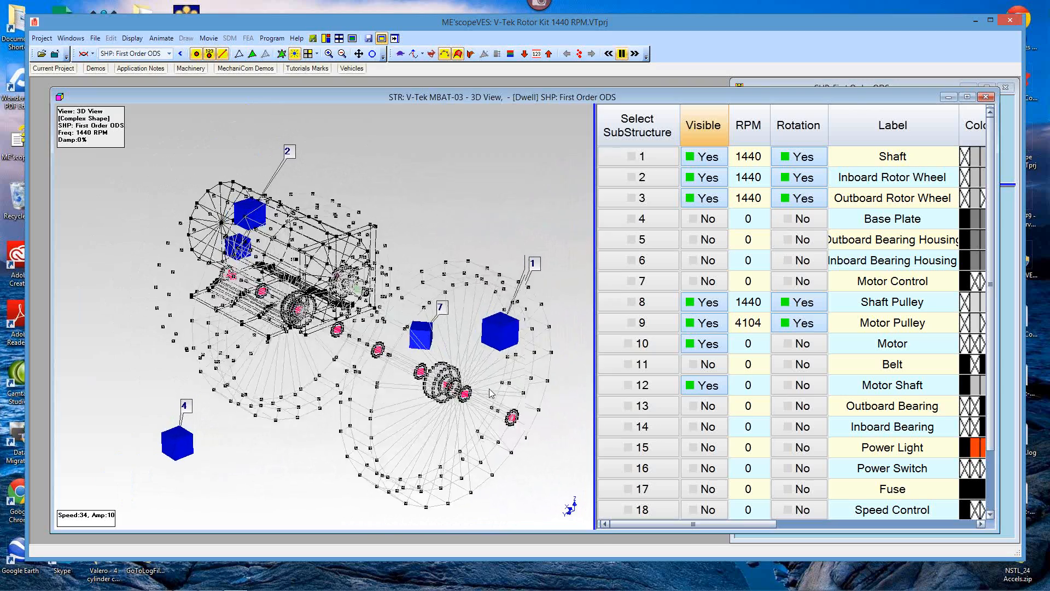
Switch from shape animation to drawing the structure and hide all substructures
right_click(455, 131)
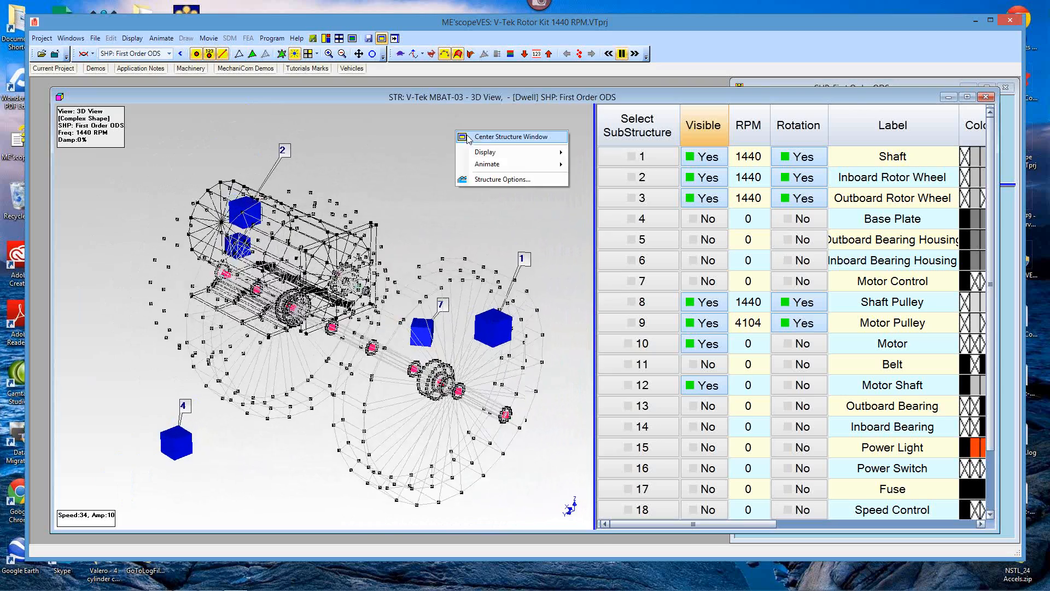
mouse_move(500, 168)
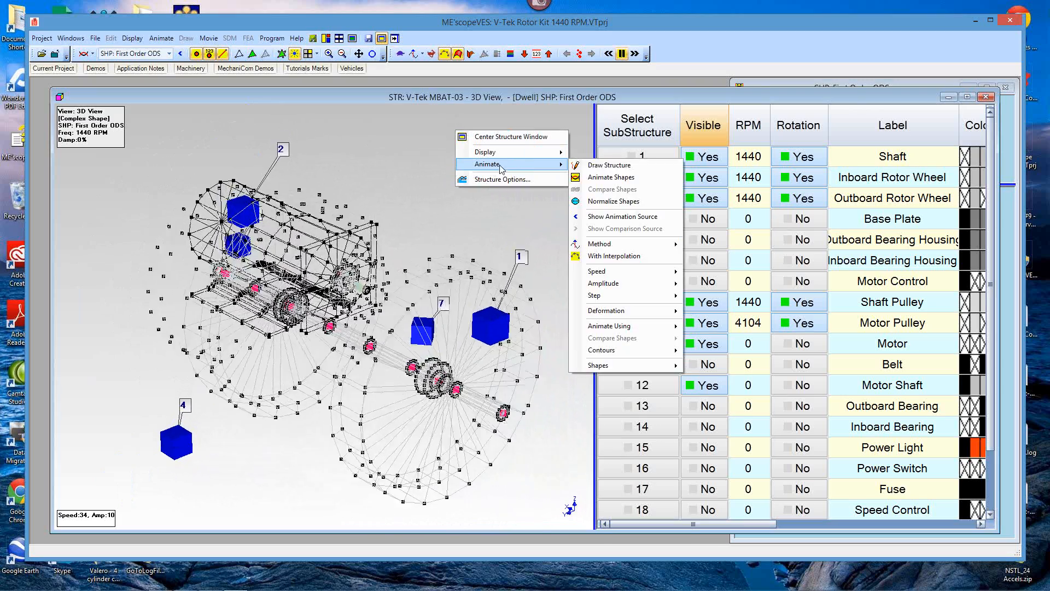
left_click(607, 165)
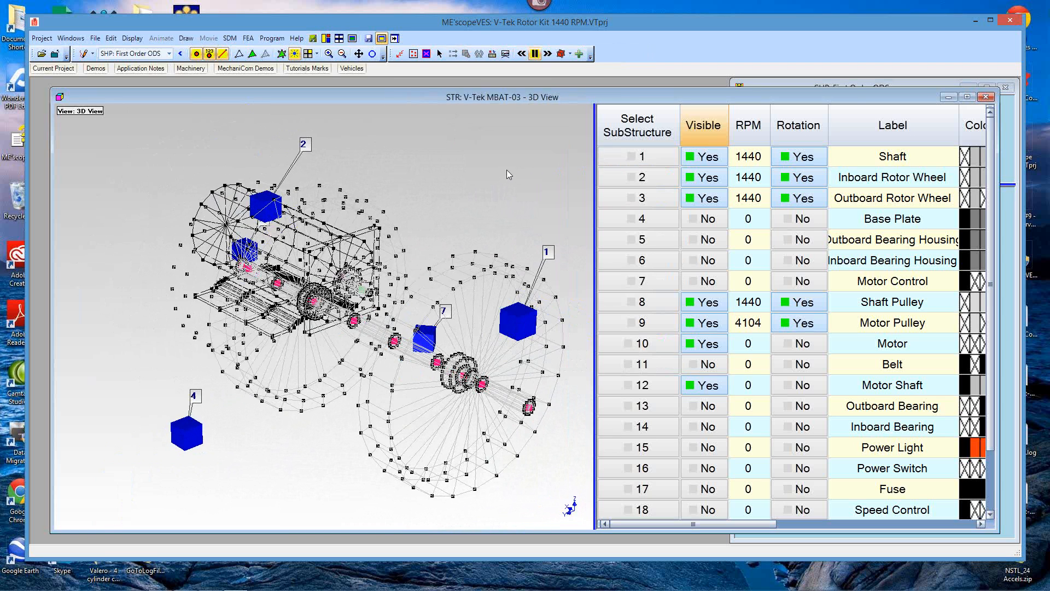
left_click(710, 129)
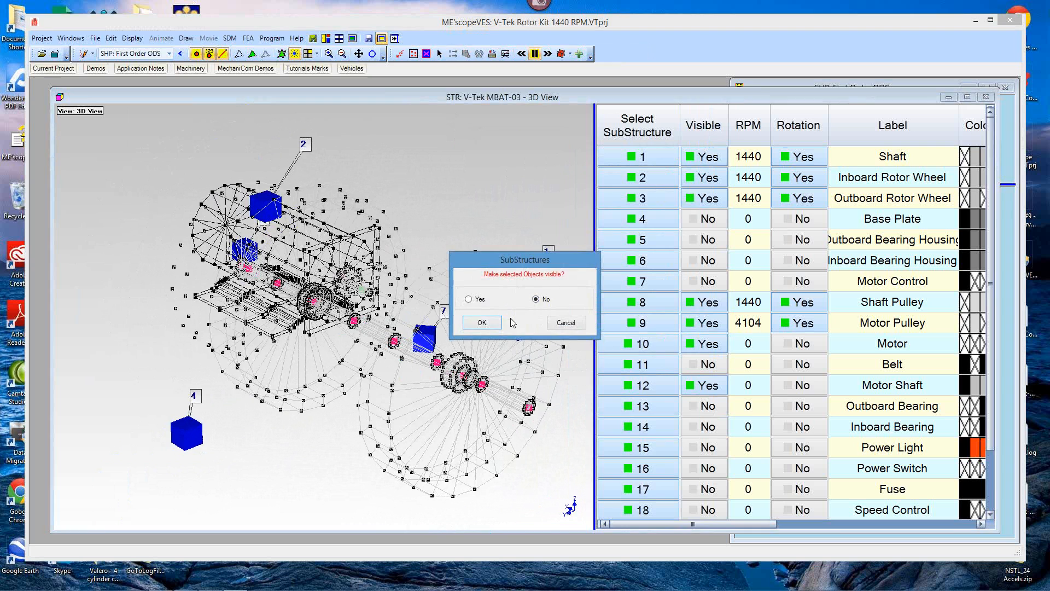
left_click(481, 323)
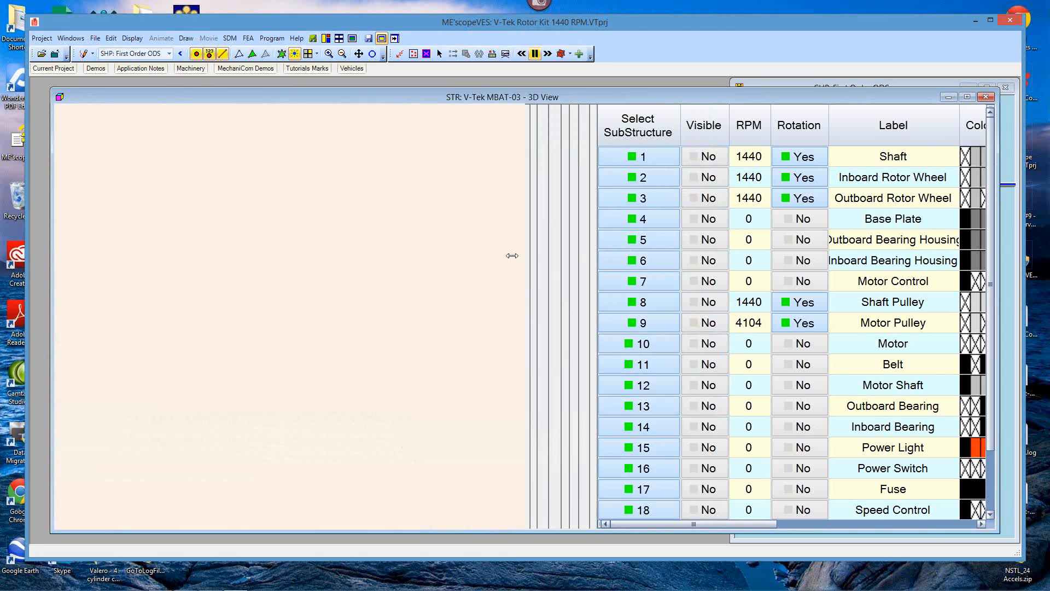
Make only the Base Plate and Tri-Axials substructures visible
left_click_drag(595, 261, 513, 257)
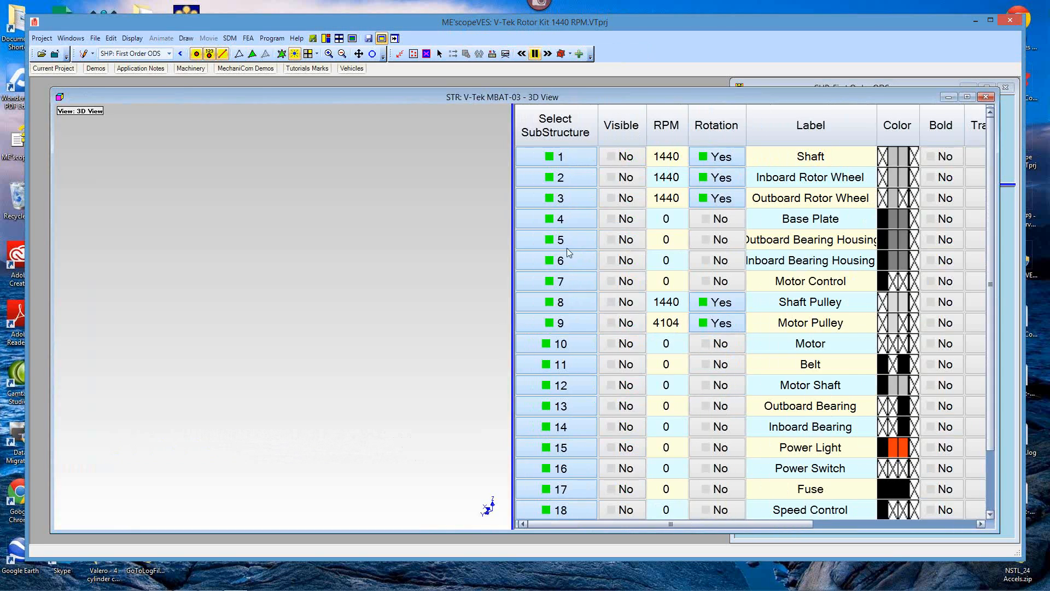
left_click(632, 219)
scroll(467, 314, "down", 3)
scroll(468, 316, "down", 2)
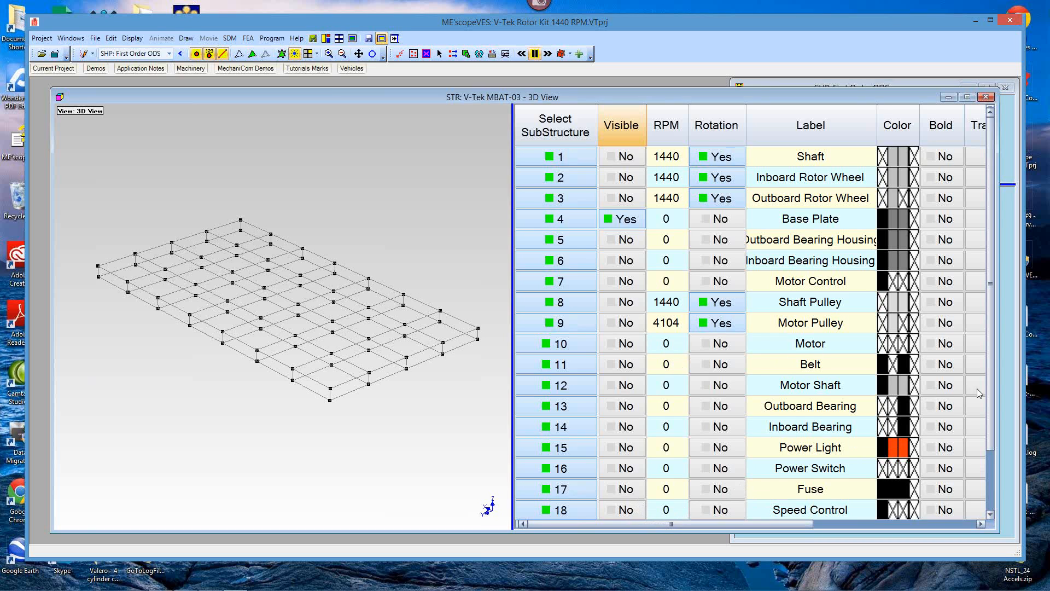
scroll(993, 402, "down", 3)
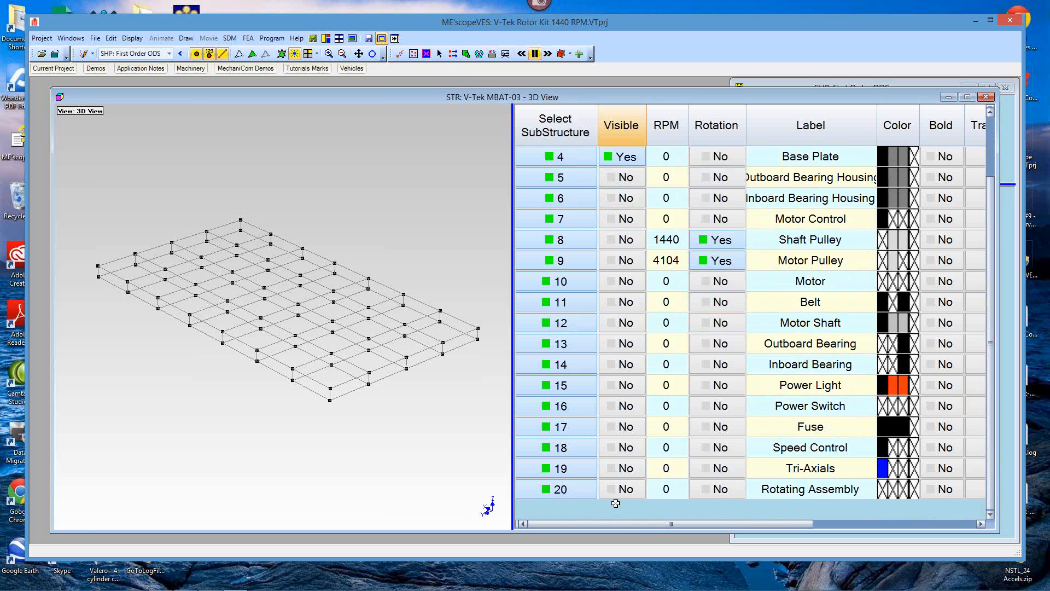
left_click(630, 472)
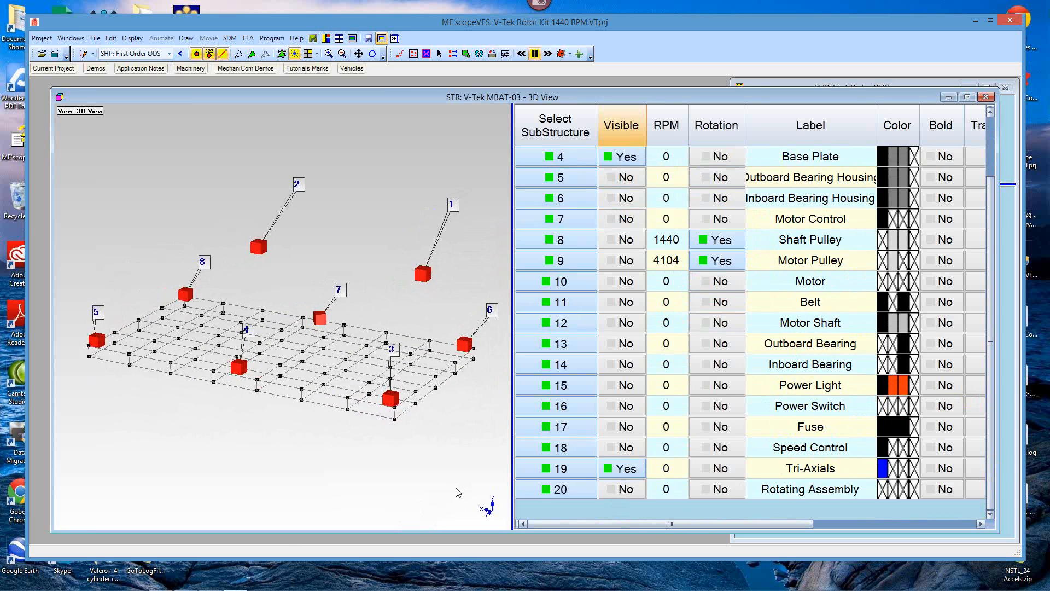
Examine the project's attached photos of the rotor kit, photo 1.JPG through photo 3.JPG, and close the photo viewer
left_click_drag(455, 490, 340, 525)
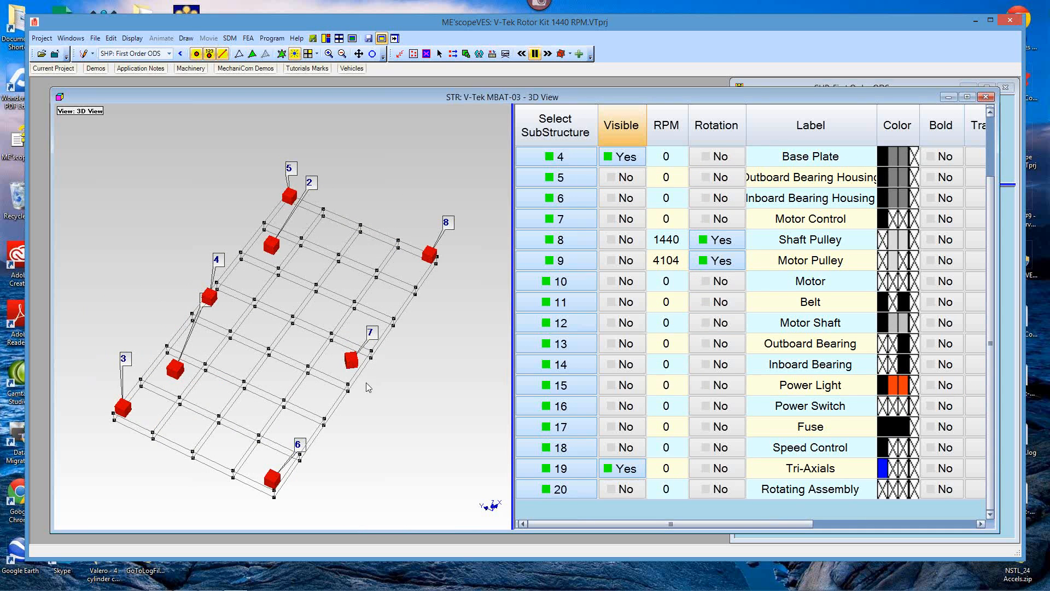
left_click_drag(408, 393, 396, 412)
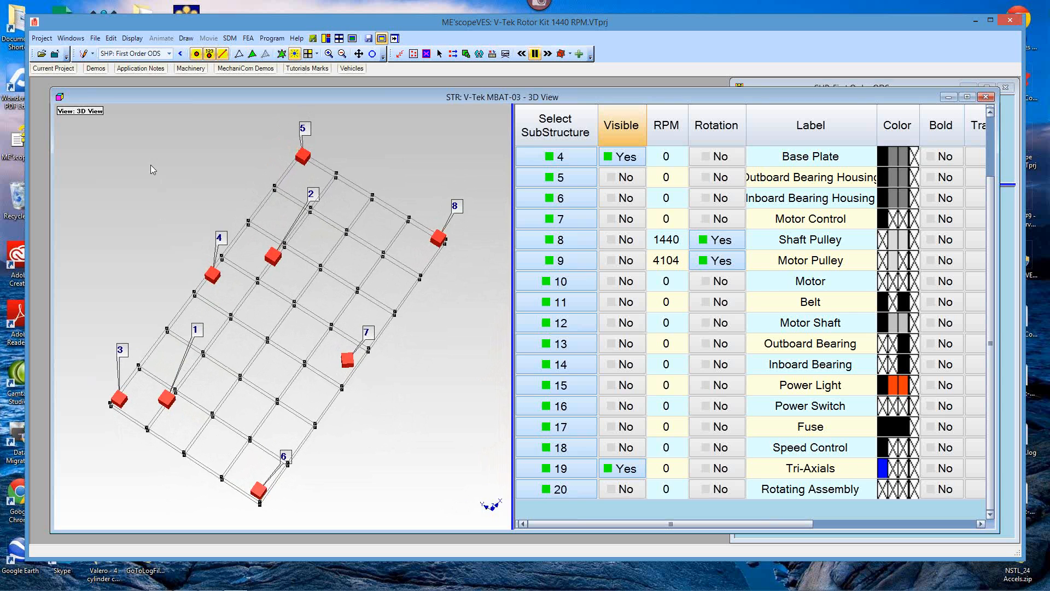
left_click(67, 70)
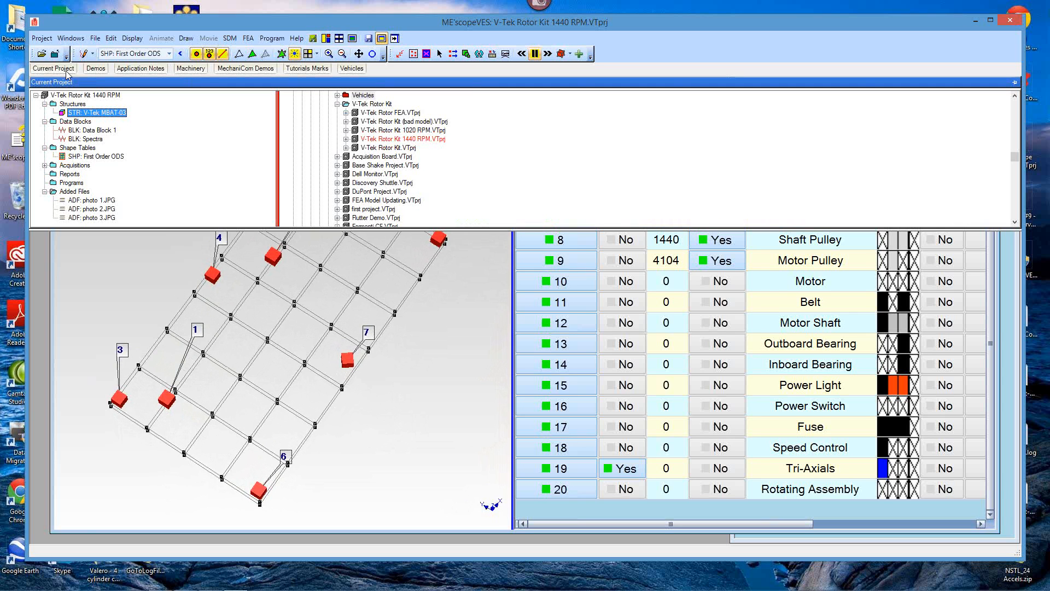
double_click(102, 205)
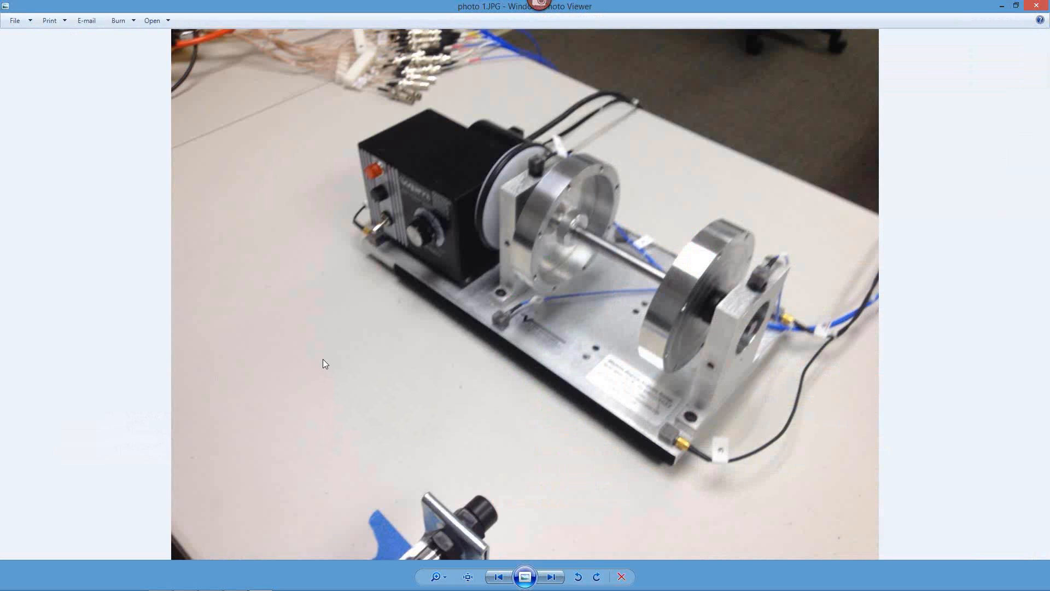
left_click(551, 577)
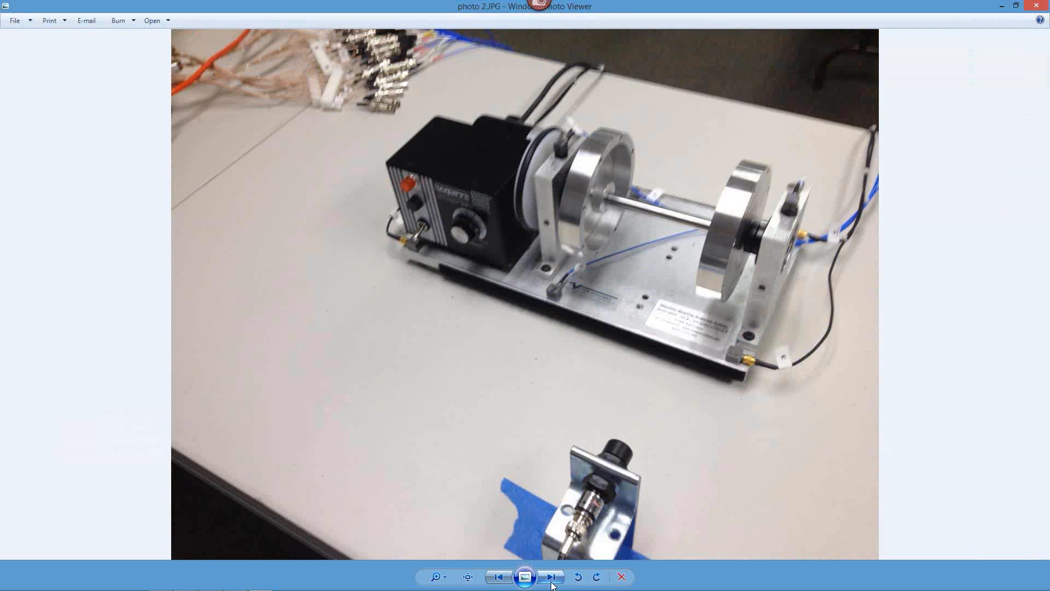
left_click(551, 577)
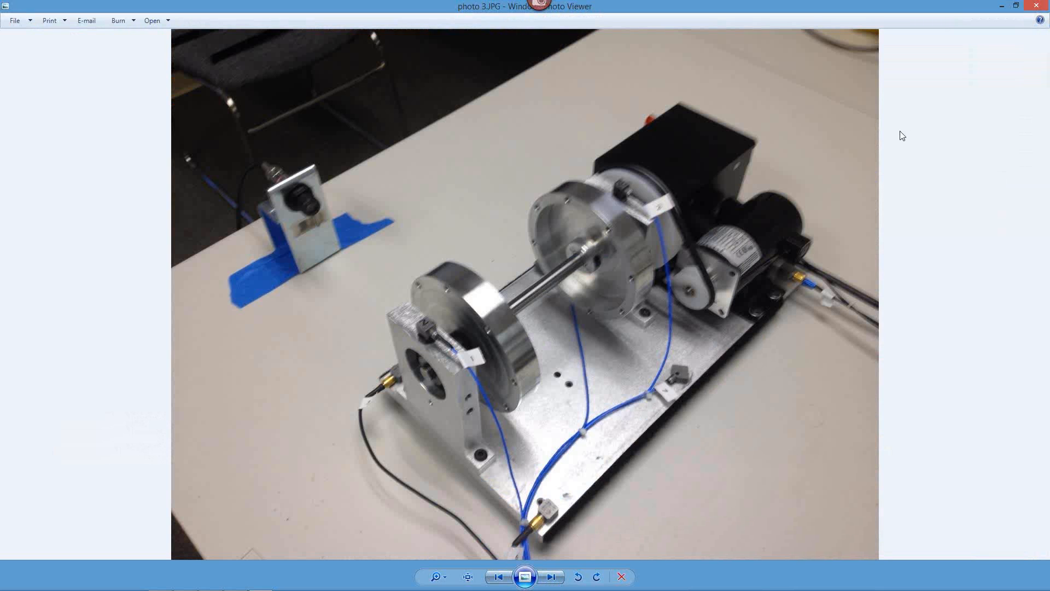
left_click(1030, 11)
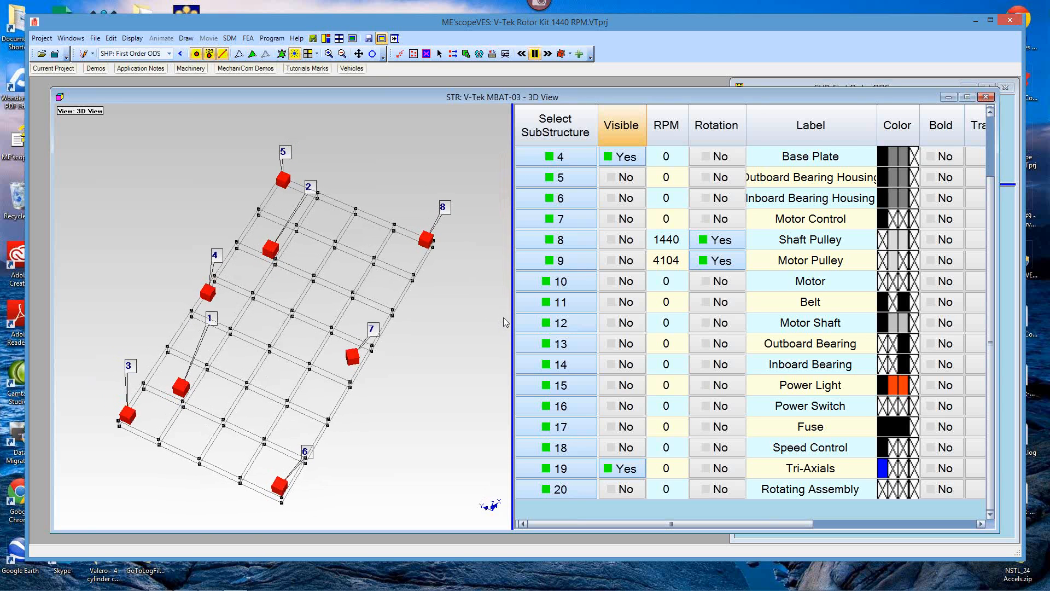
Enlarge the 3D view, list the structure's points in the spreadsheet and clear the selection of all points
left_click_drag(514, 298, 540, 298)
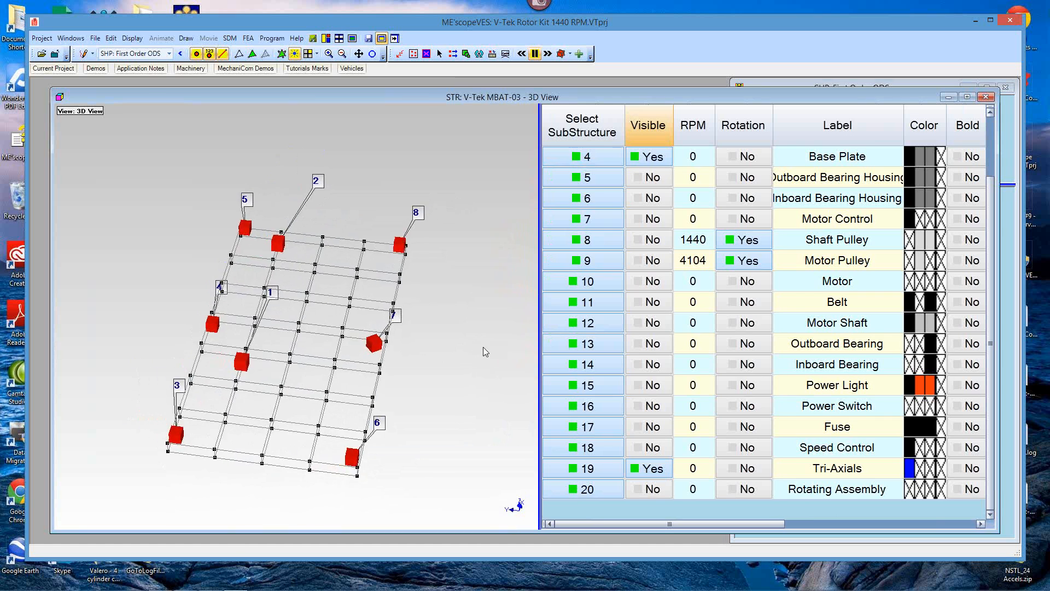
left_click_drag(504, 339, 643, 328)
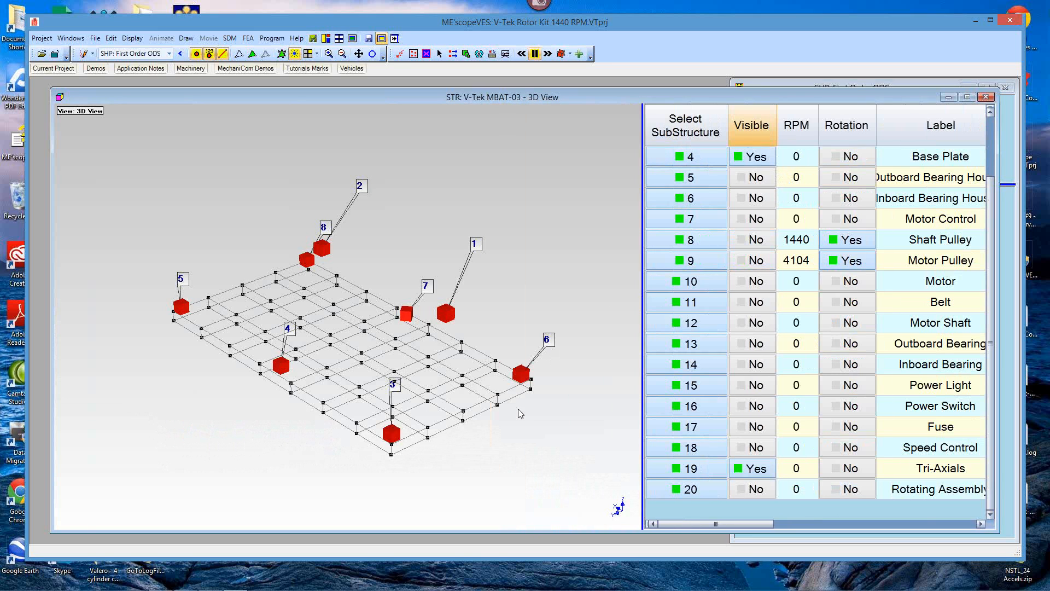
left_click_drag(494, 440, 507, 435)
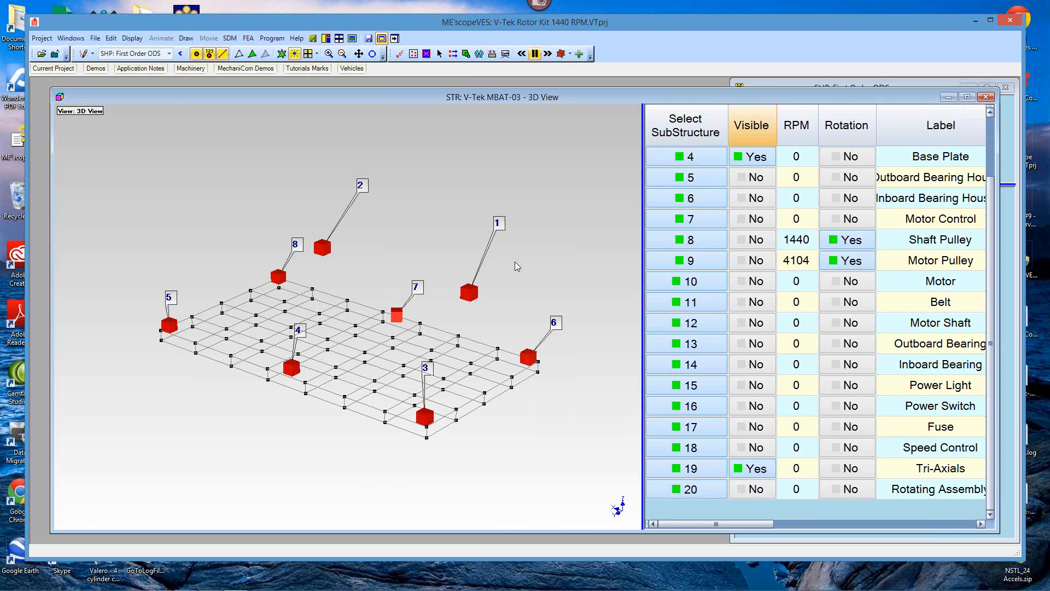
left_click(570, 55)
left_click(577, 68)
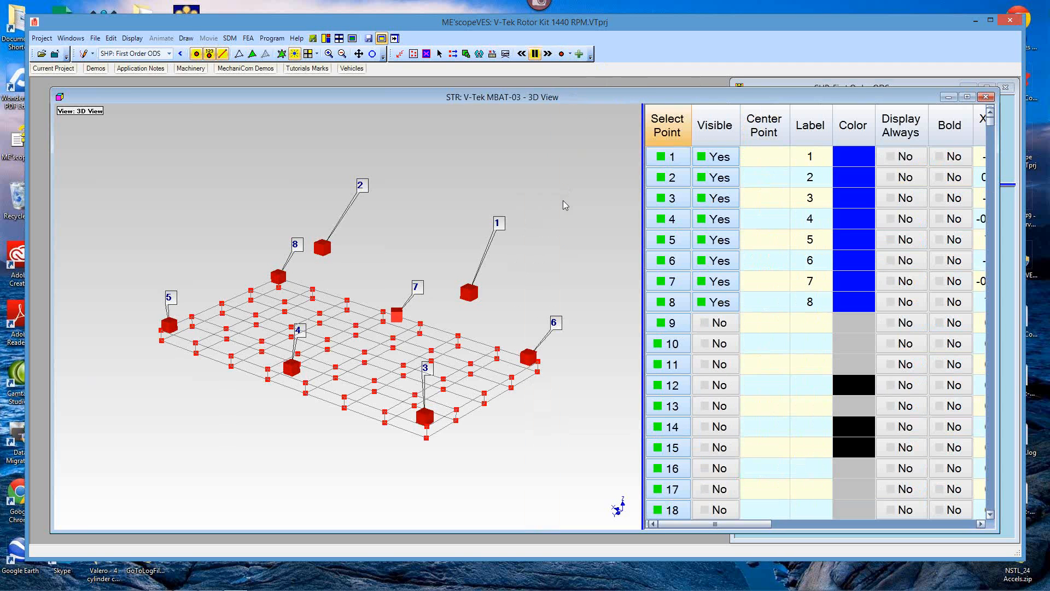
left_click(676, 131)
Box-select the half of the base plate that includes tri-axial points 3, 4, 6 and 7
left_click_drag(603, 222, 660, 210)
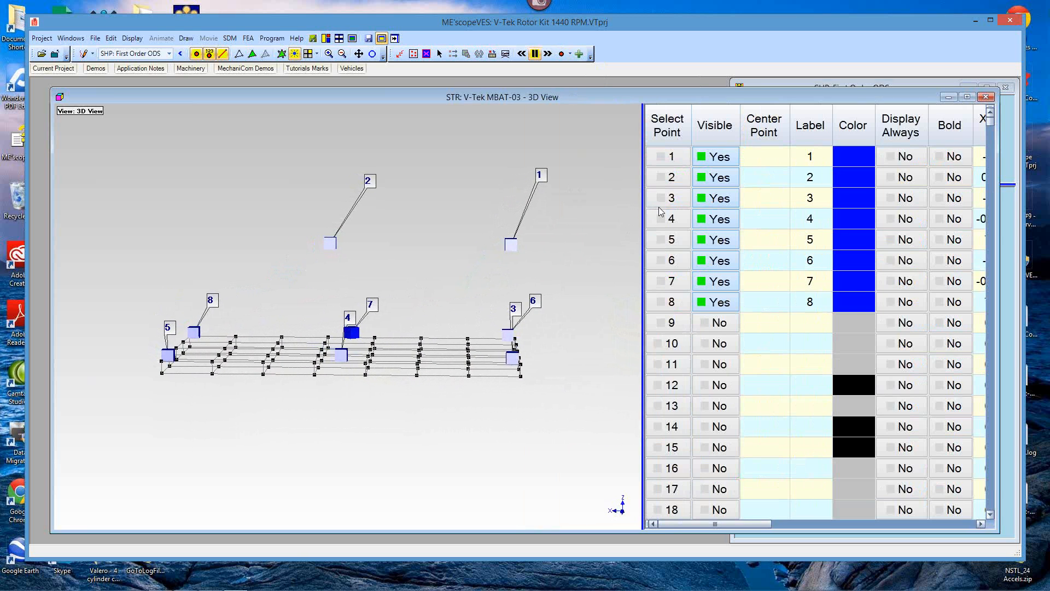
left_click(413, 55)
left_click_drag(346, 390, 551, 402)
left_click_drag(471, 476, 395, 483)
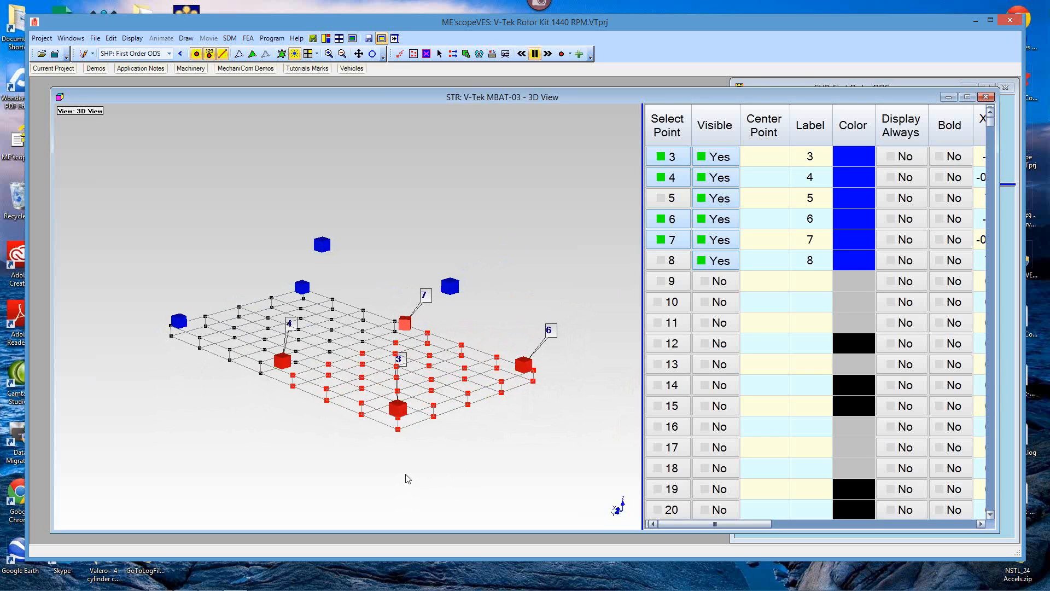
Switch the structure to shape animation and view the base plate with its tri-axial points
right_click(484, 172)
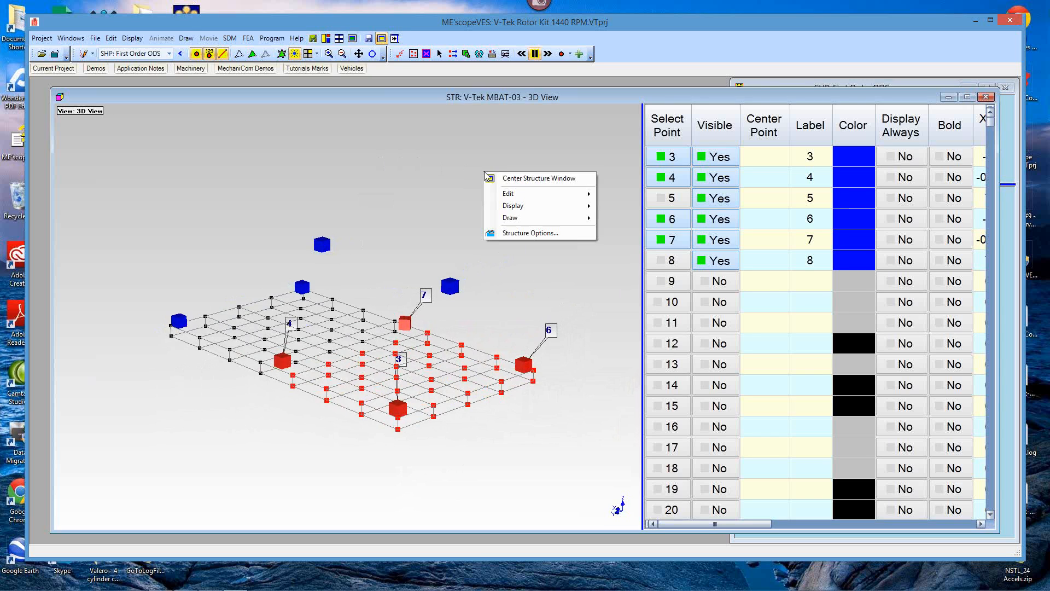
mouse_move(515, 207)
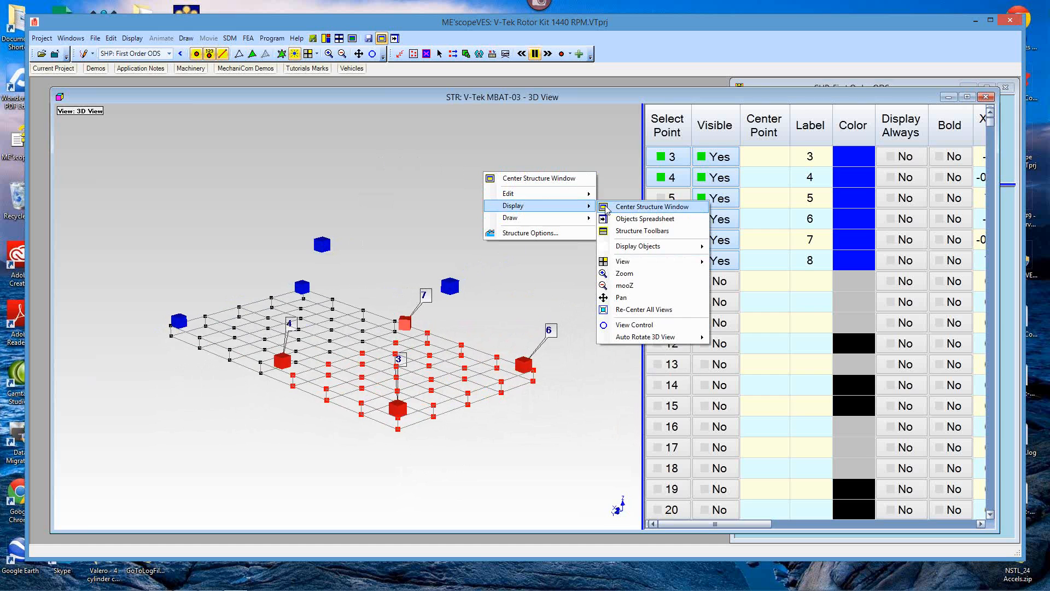
mouse_move(556, 219)
left_click(615, 232)
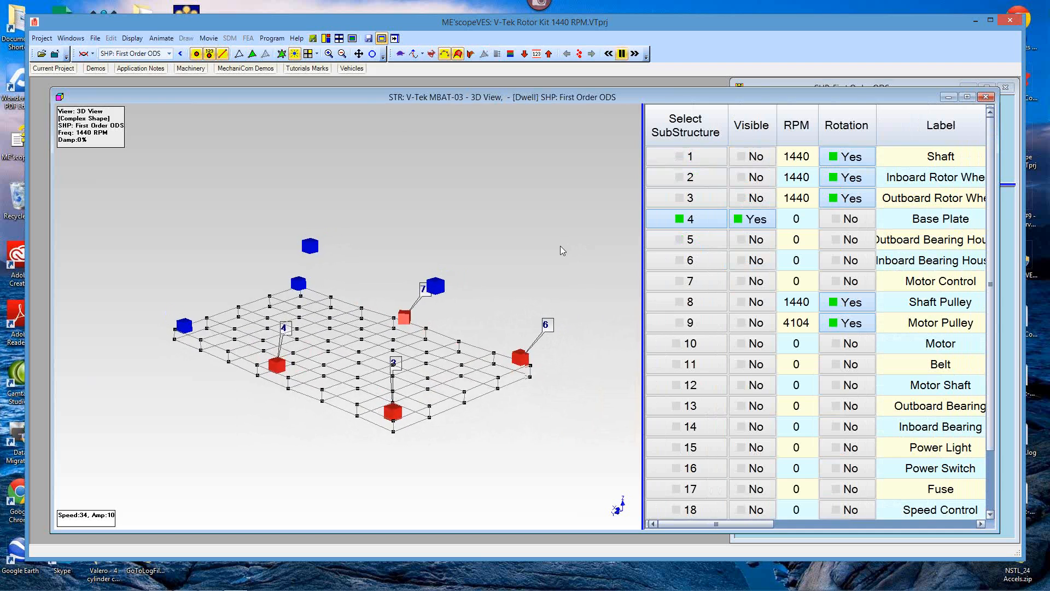
mouse_move(544, 248)
left_mouse_down()
mouse_move(582, 264)
mouse_move(545, 236)
left_mouse_up()
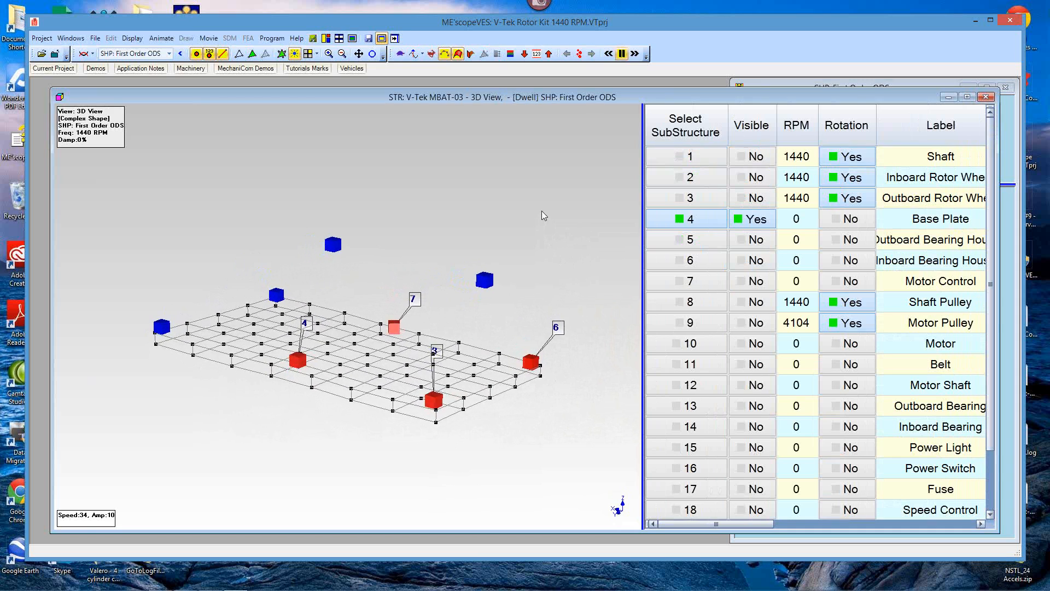
Return to drawing the structure and clear the point selection
right_click(533, 168)
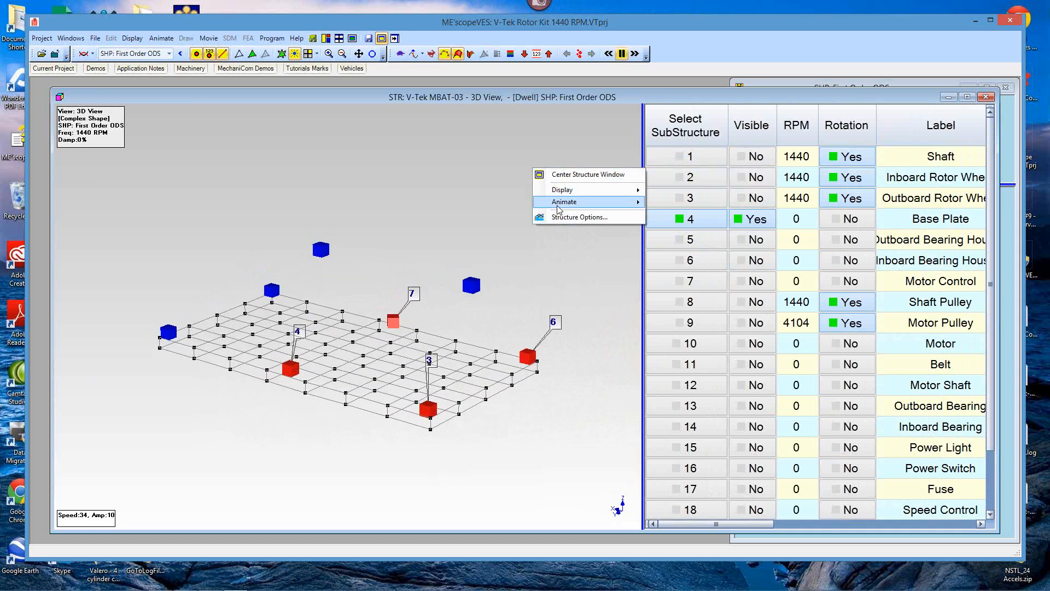
left_click(575, 246)
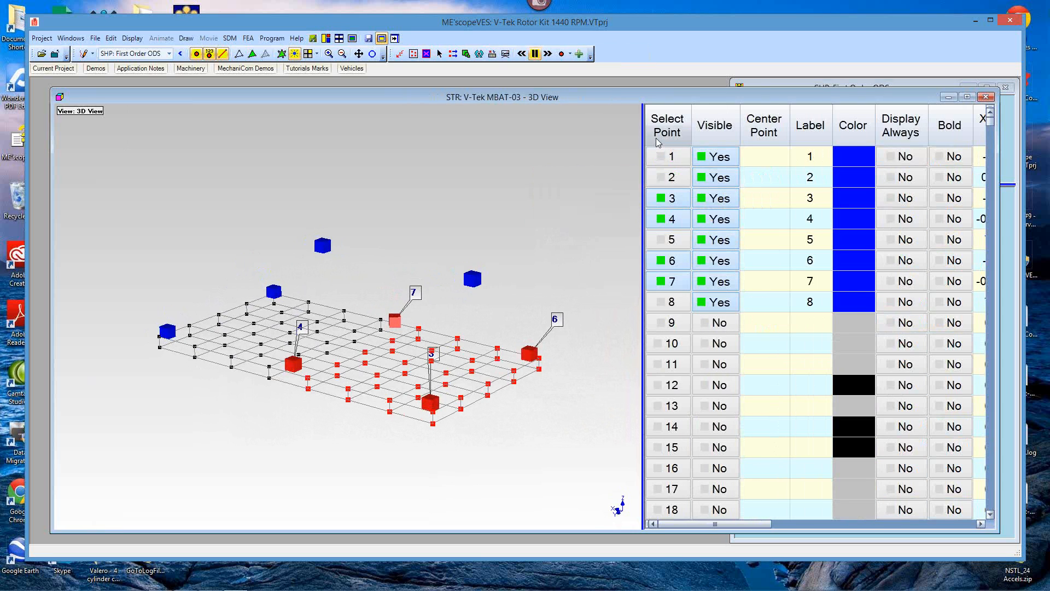
left_click(657, 137)
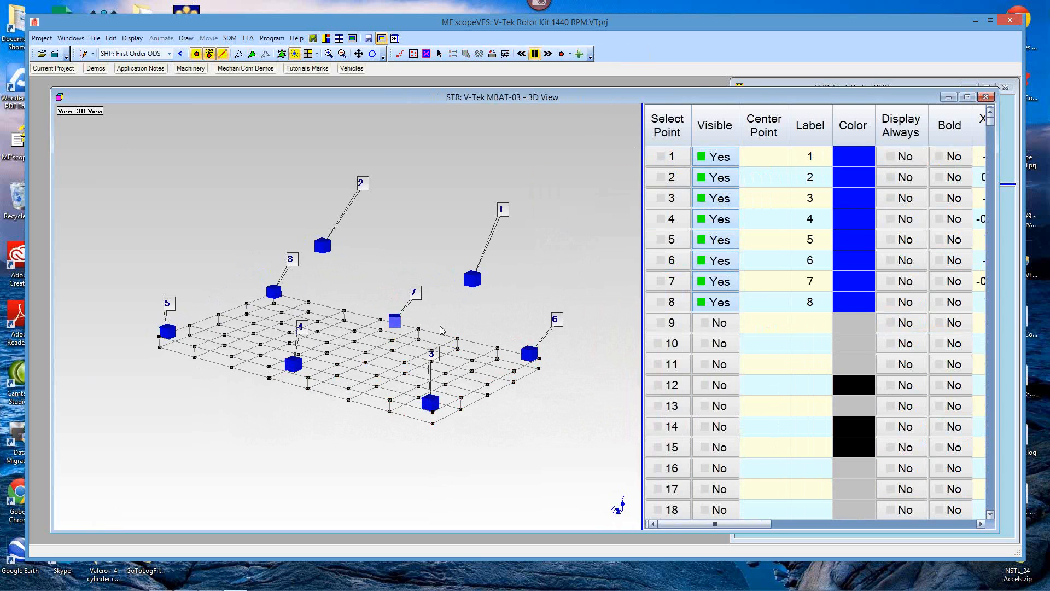
Box-select the base plate half around points 3, 4, 6 and 7, and deselect those four tri-axial points
left_click_drag(365, 336, 402, 233)
left_click(414, 53)
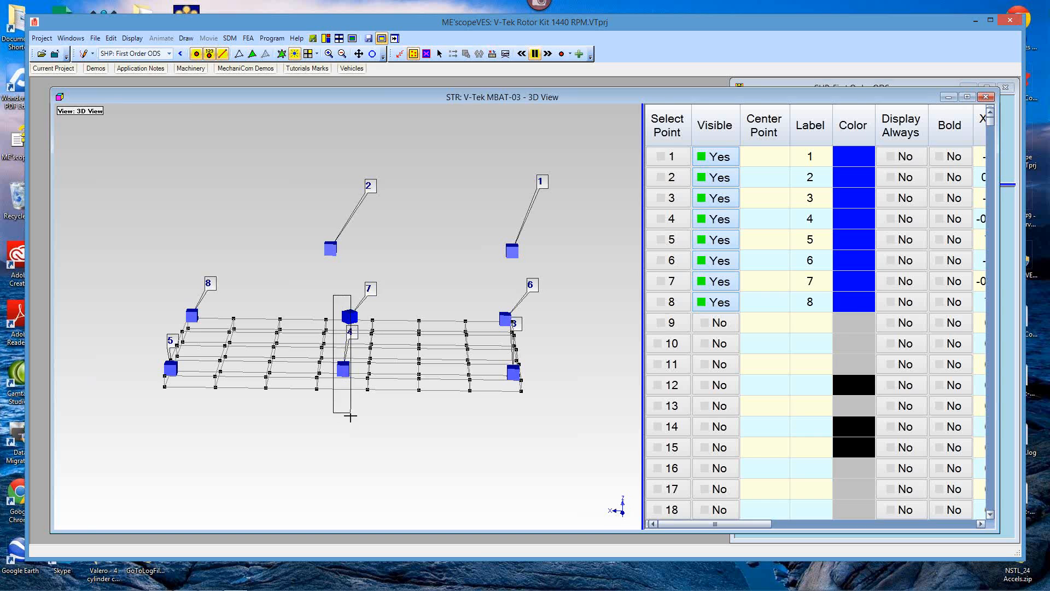
left_click_drag(521, 400, 575, 425)
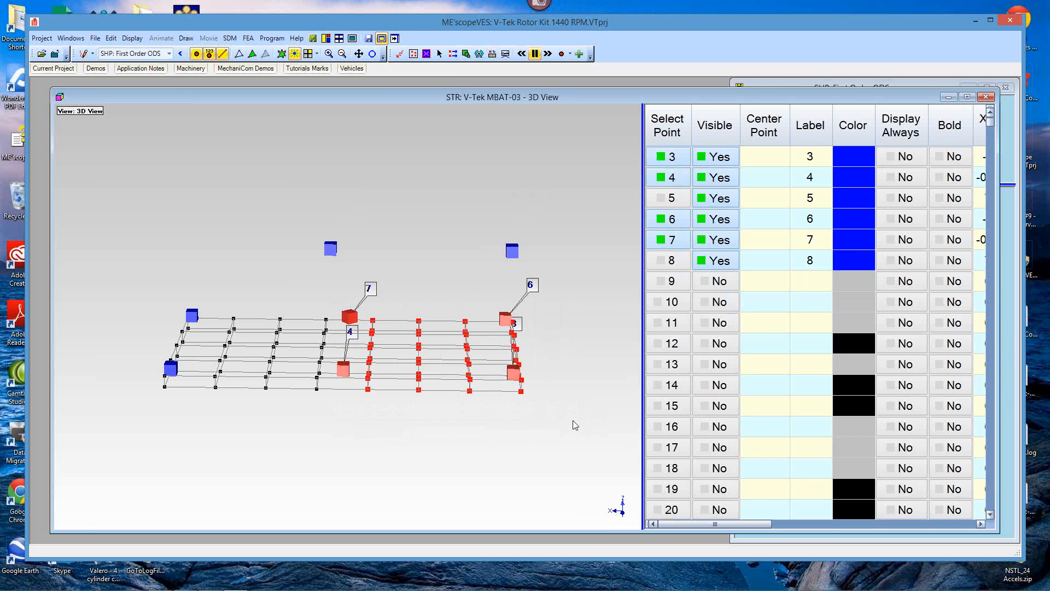
left_click(667, 247)
left_click(668, 220)
left_click(670, 179)
left_click(671, 158)
left_click_drag(625, 226, 572, 234)
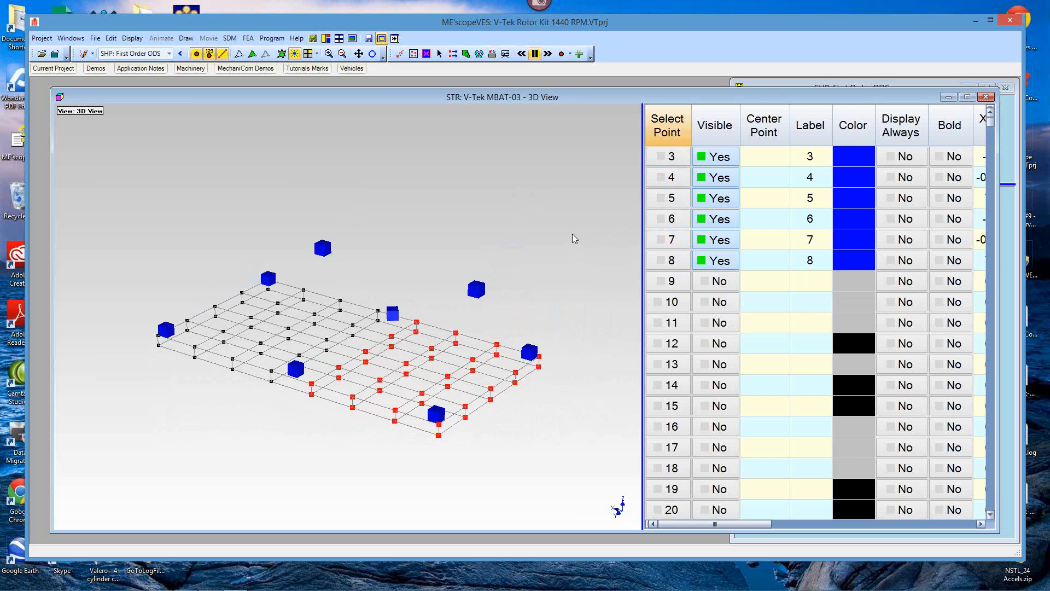
Delete the selected plate points' animation equations for all equation types and X, Y and Z axes, keeping the points selected
right_click(539, 196)
mouse_move(579, 237)
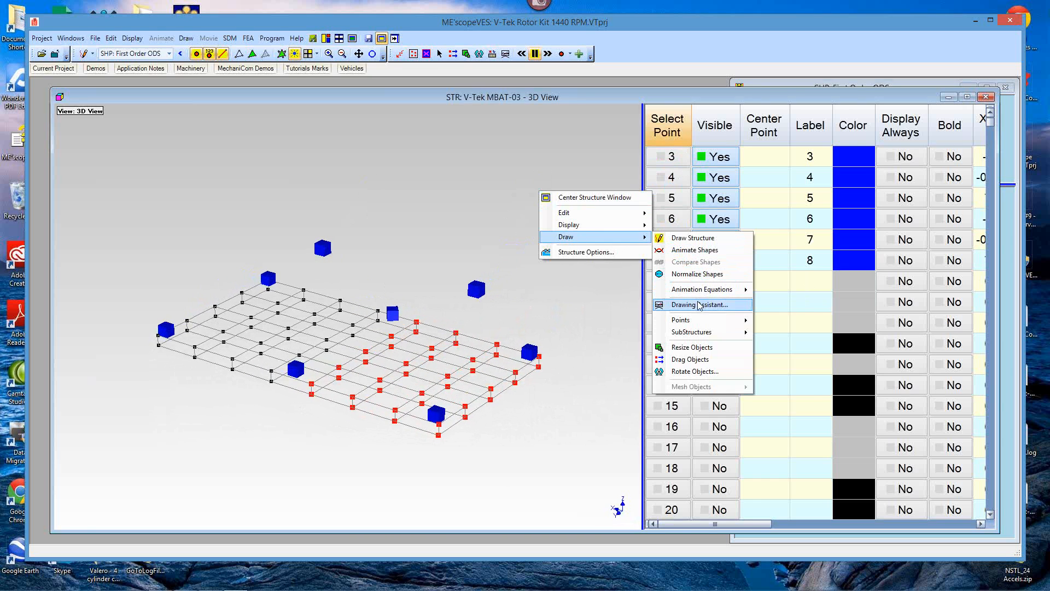
mouse_move(704, 290)
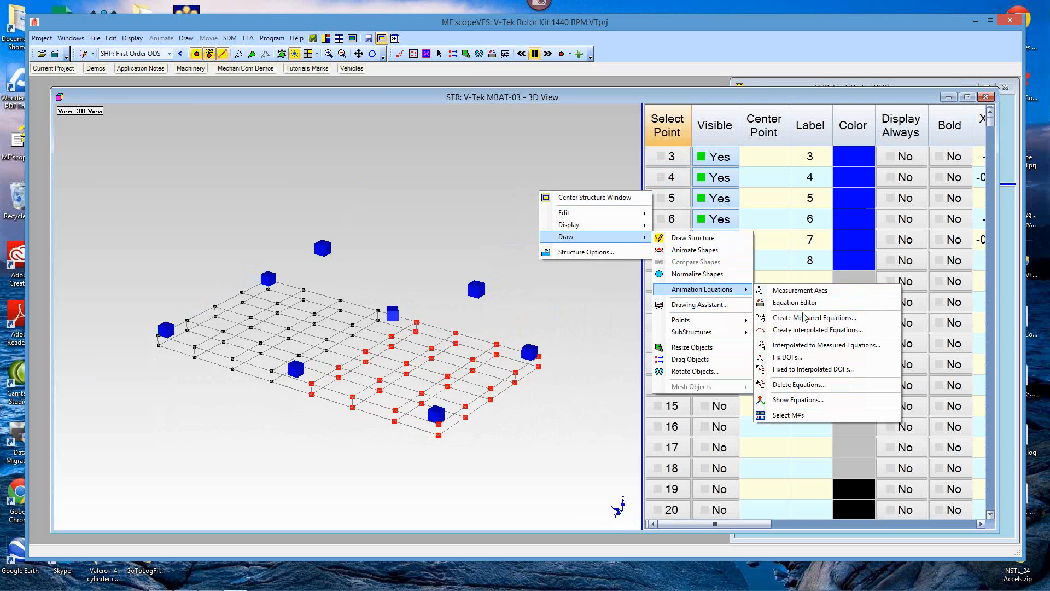
left_click(778, 384)
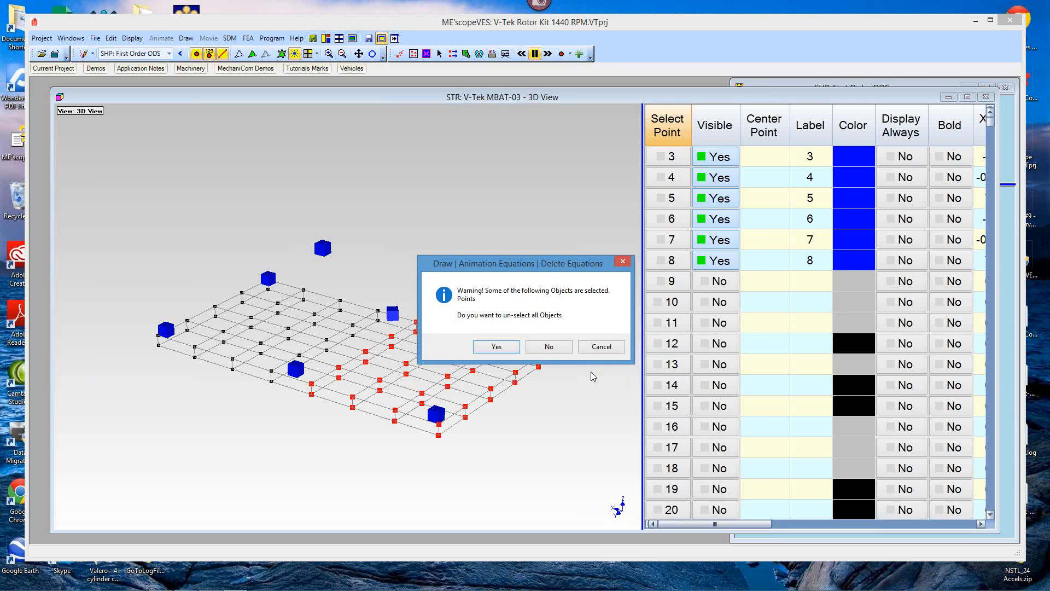
left_click(549, 347)
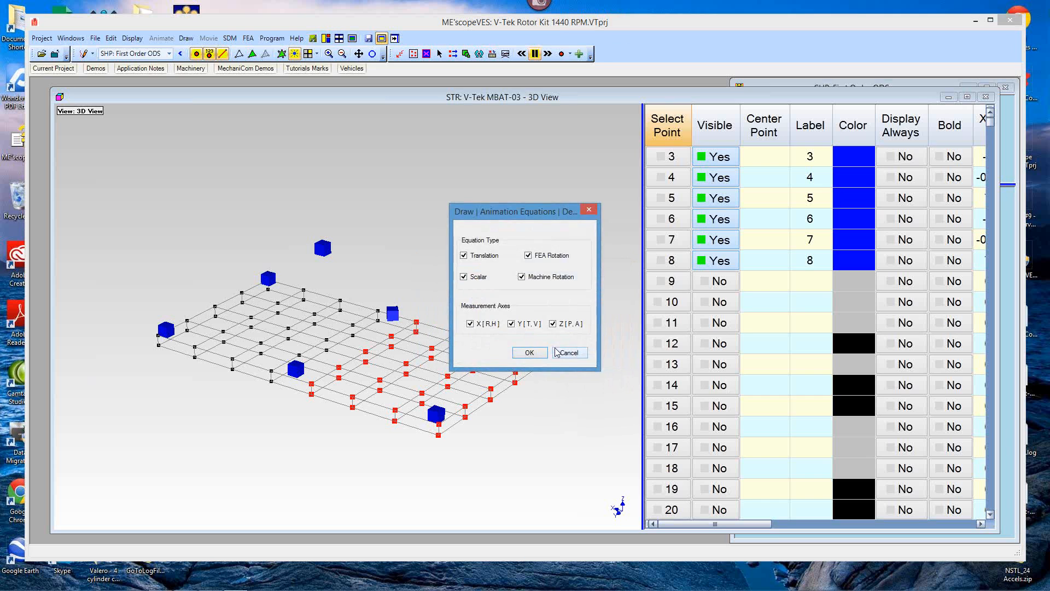
left_click(529, 353)
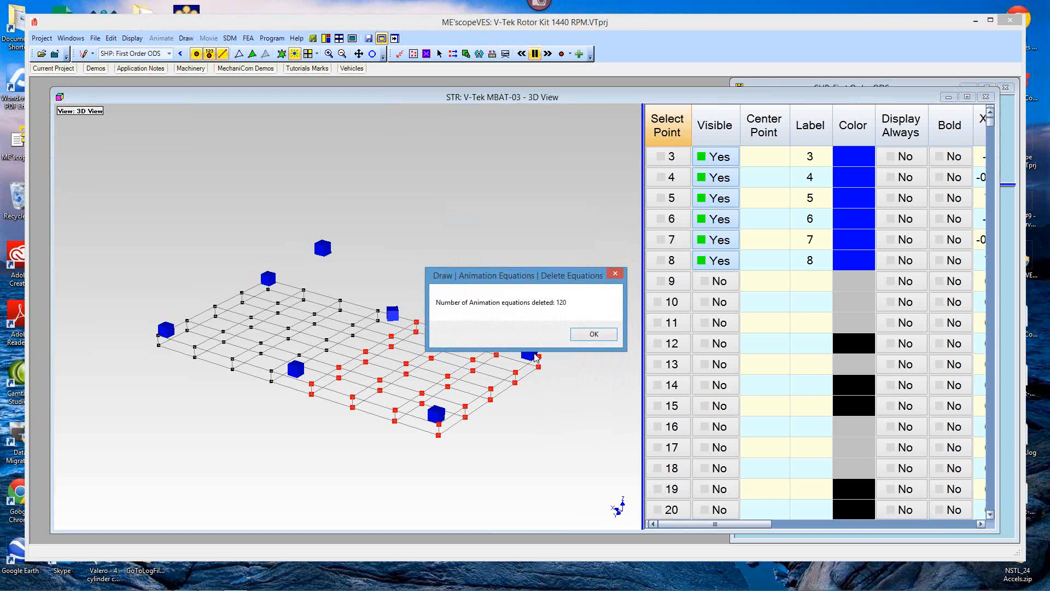
left_click(593, 334)
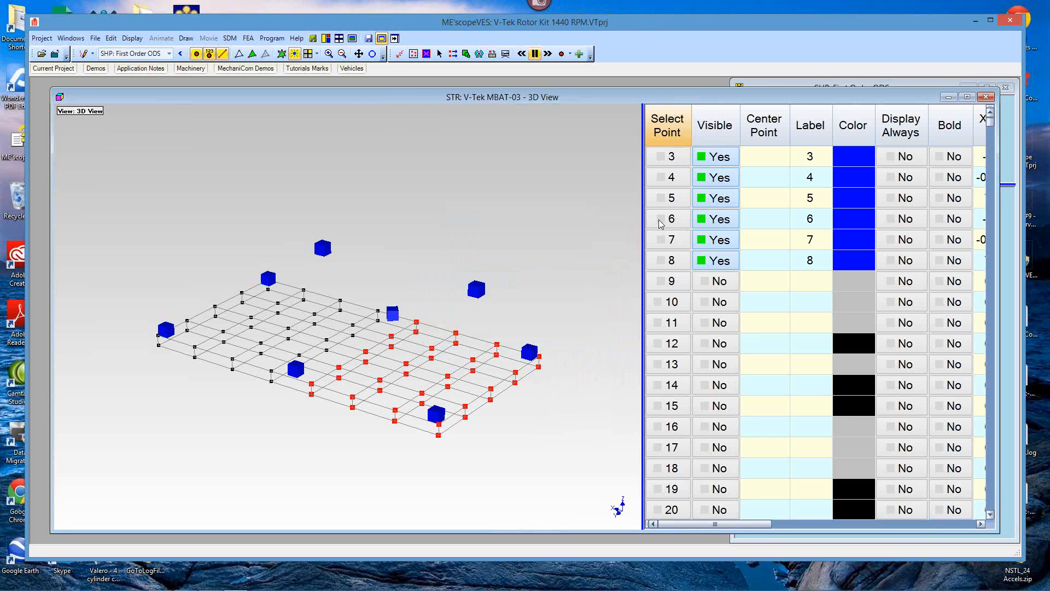
Add tri-axial points 3, 4, 6 and 7 to the selected half of the base plate
left_click(676, 158)
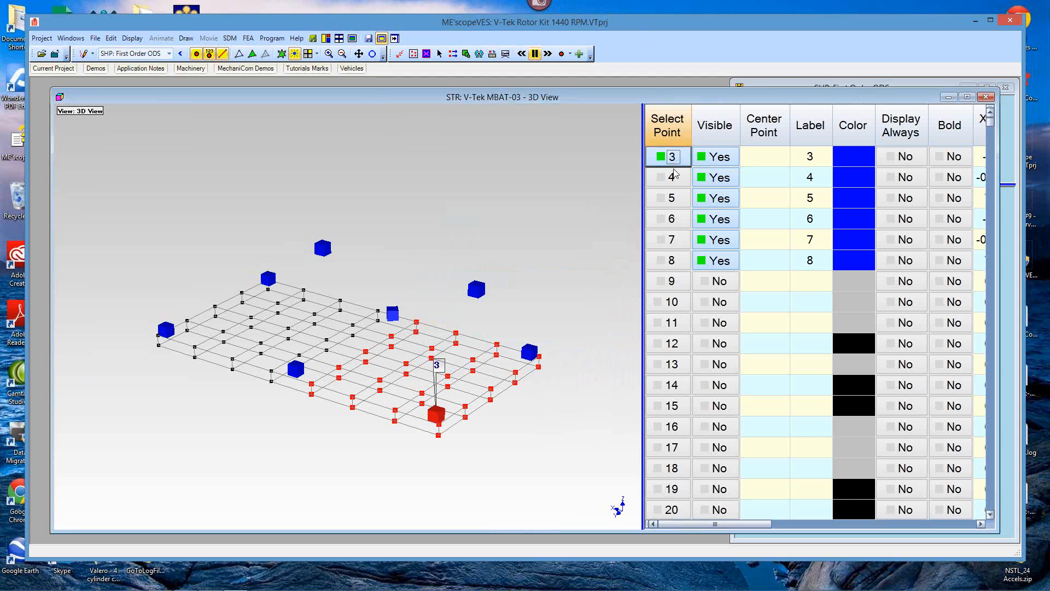
left_click(675, 177)
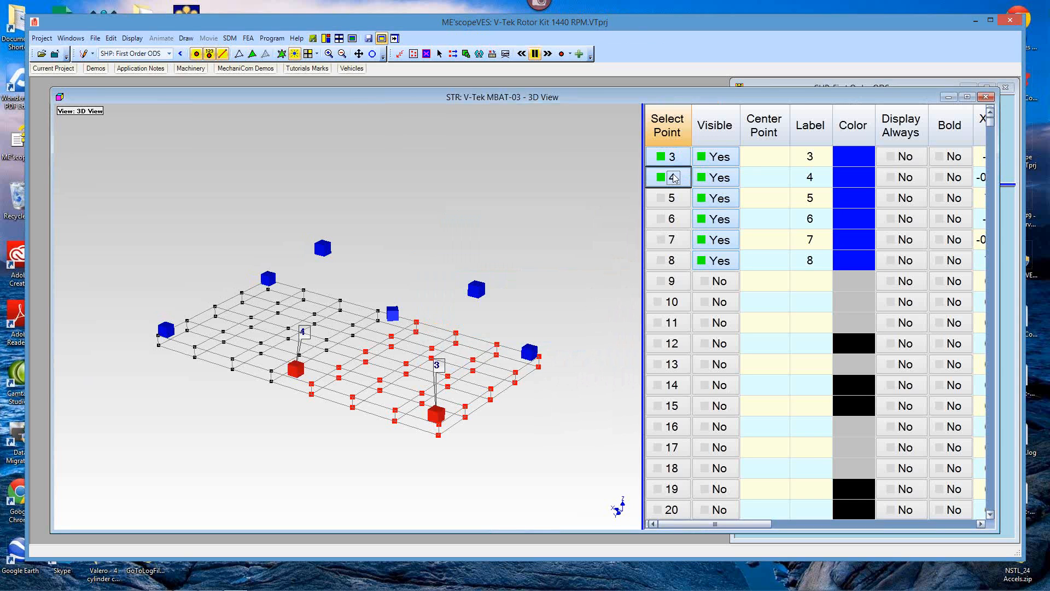
left_click(674, 225)
left_click(674, 240)
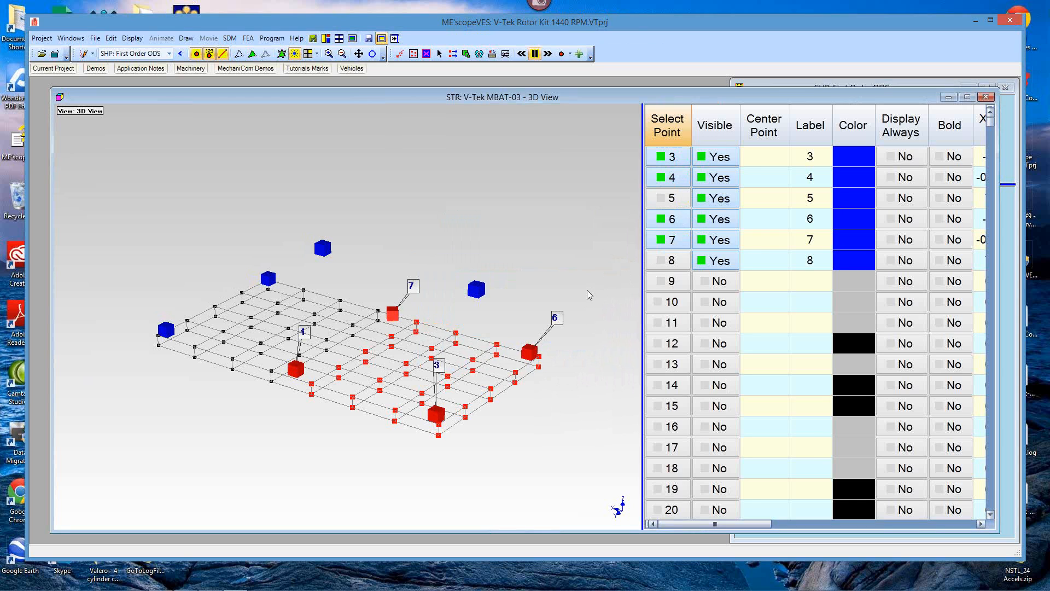
left_click_drag(590, 287, 607, 284)
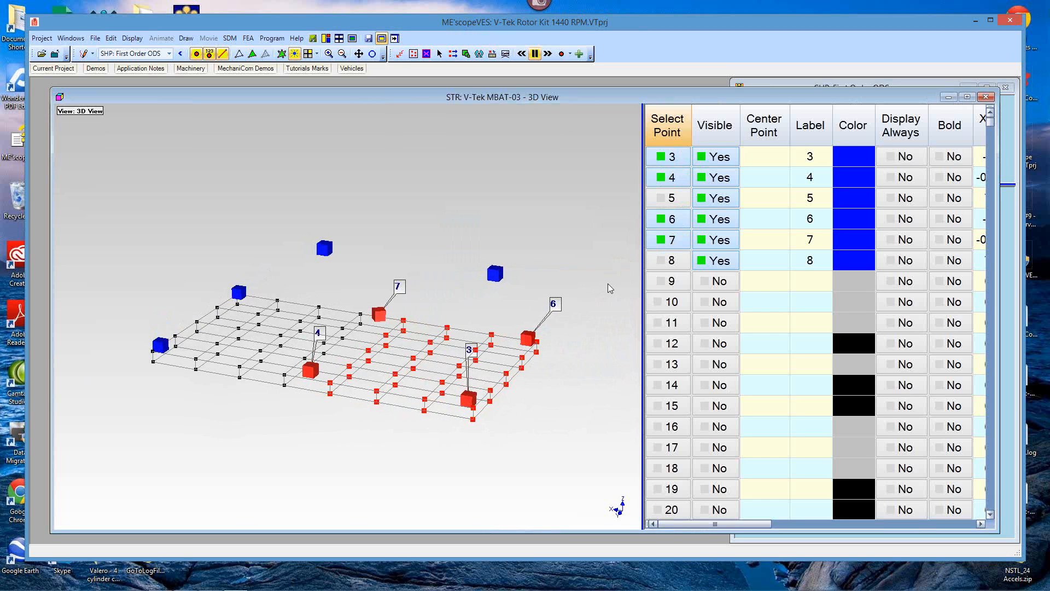
Create interpolated translation equations in X, Y and Z for the selected plate half and tri-axial points, keeping the selection
right_click(534, 194)
mouse_move(546, 246)
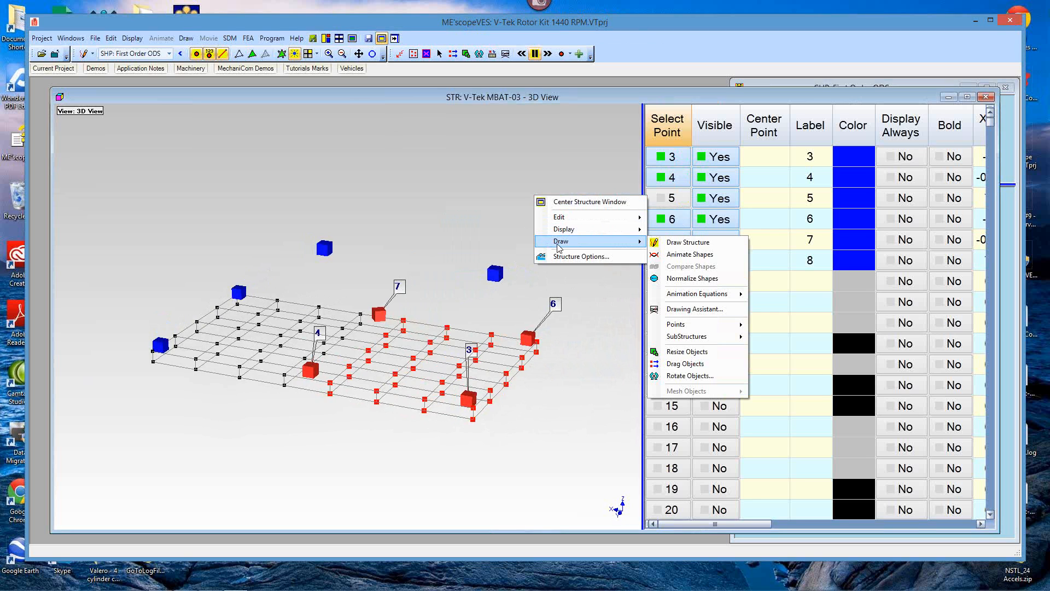
mouse_move(697, 294)
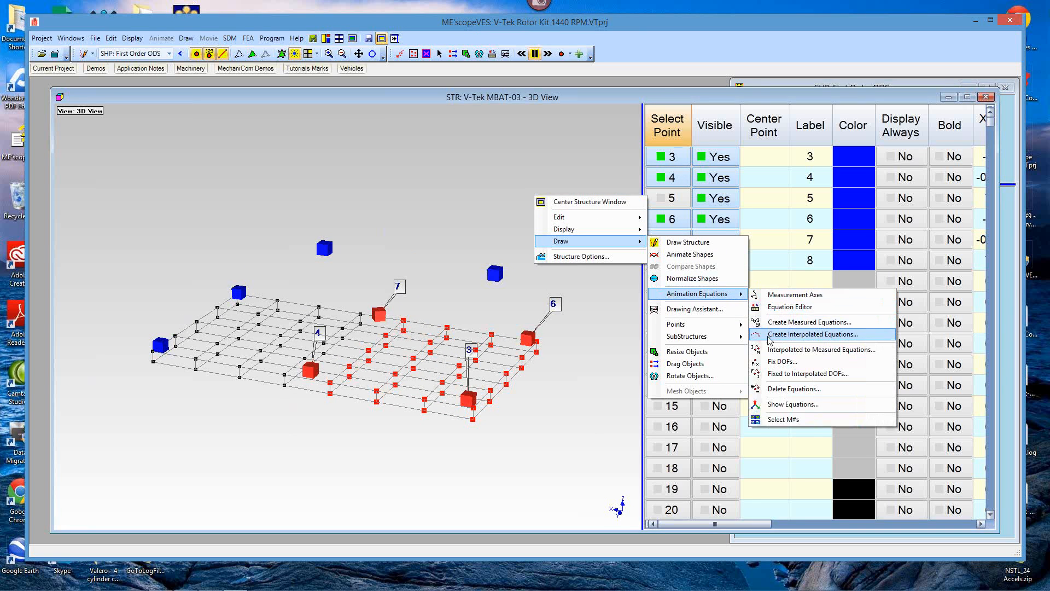
left_click(813, 334)
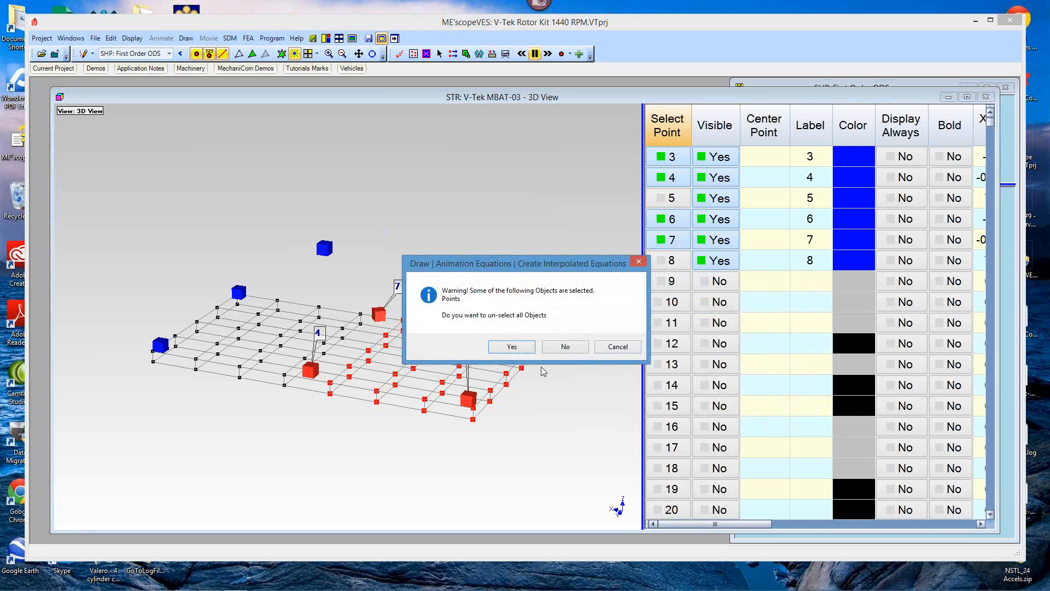
left_click(565, 347)
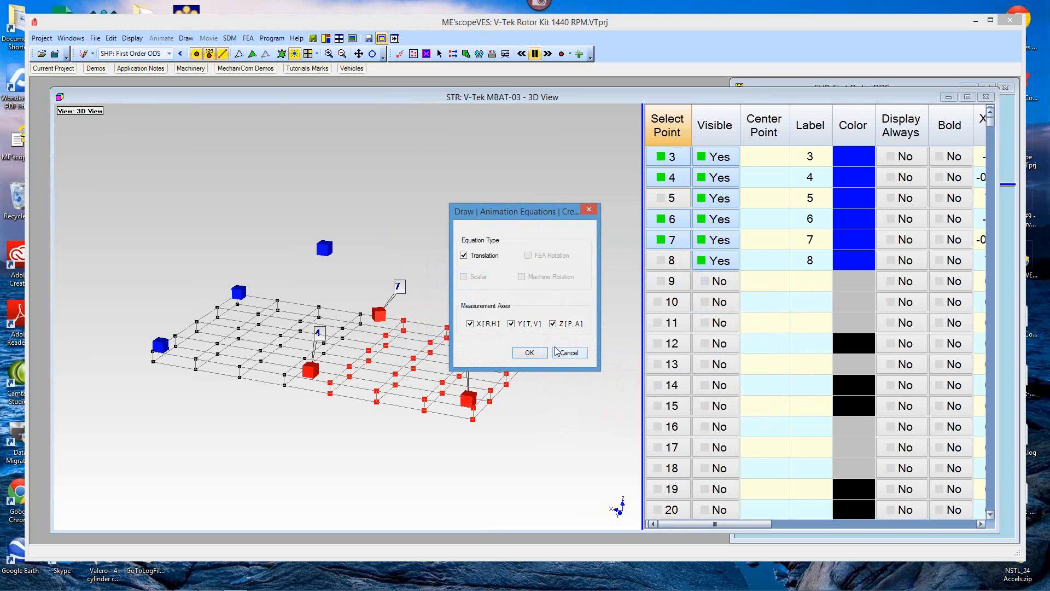
left_click(529, 353)
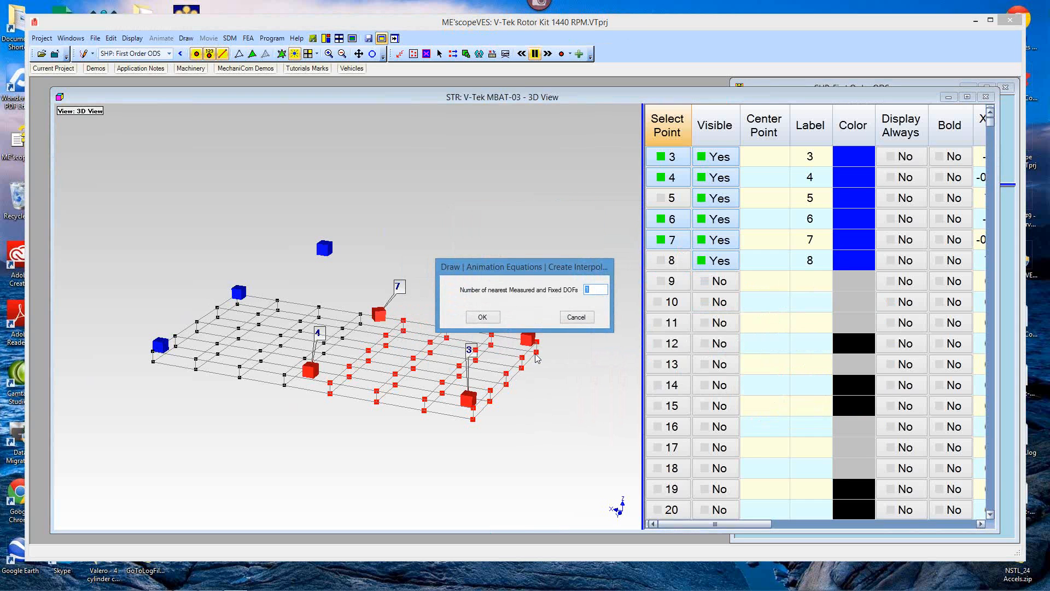
left_click(483, 317)
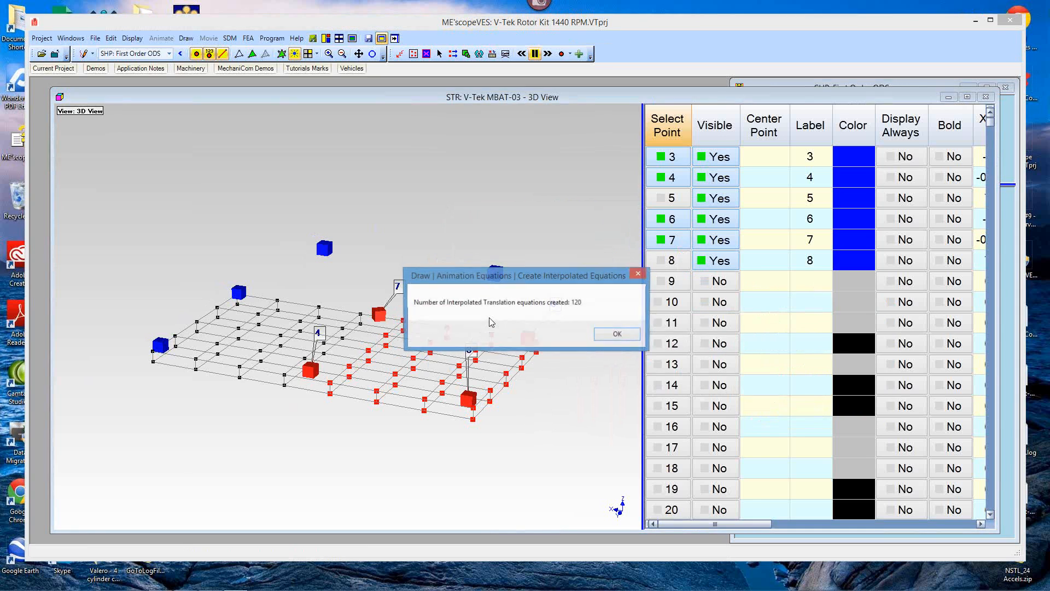
left_click(616, 335)
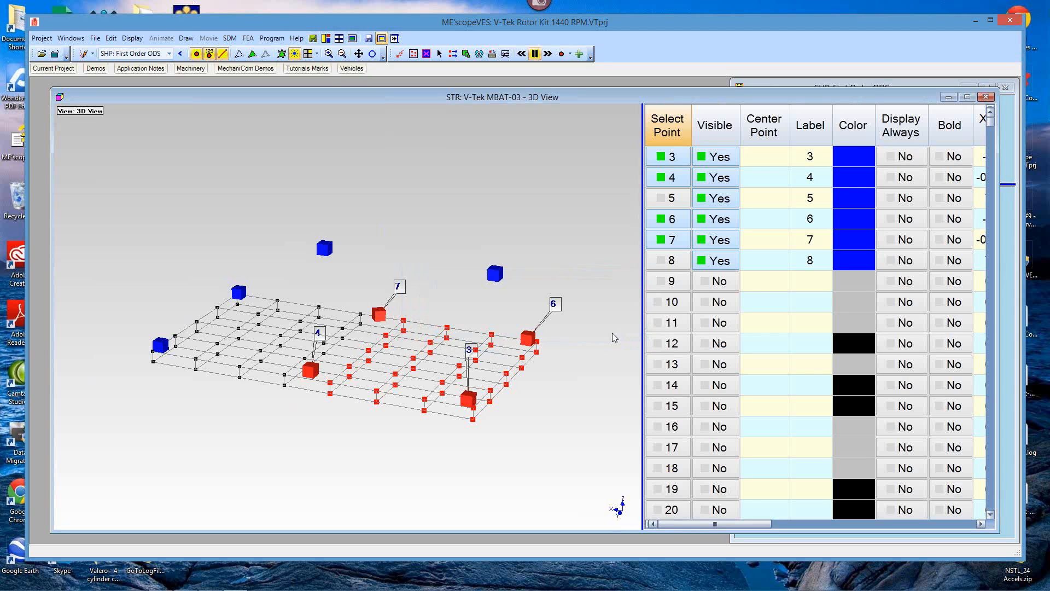
Animate the shape and examine the base plate's motion relative to points 3, 4, 6 and 7 from several angles
right_click(580, 225)
mouse_move(635, 271)
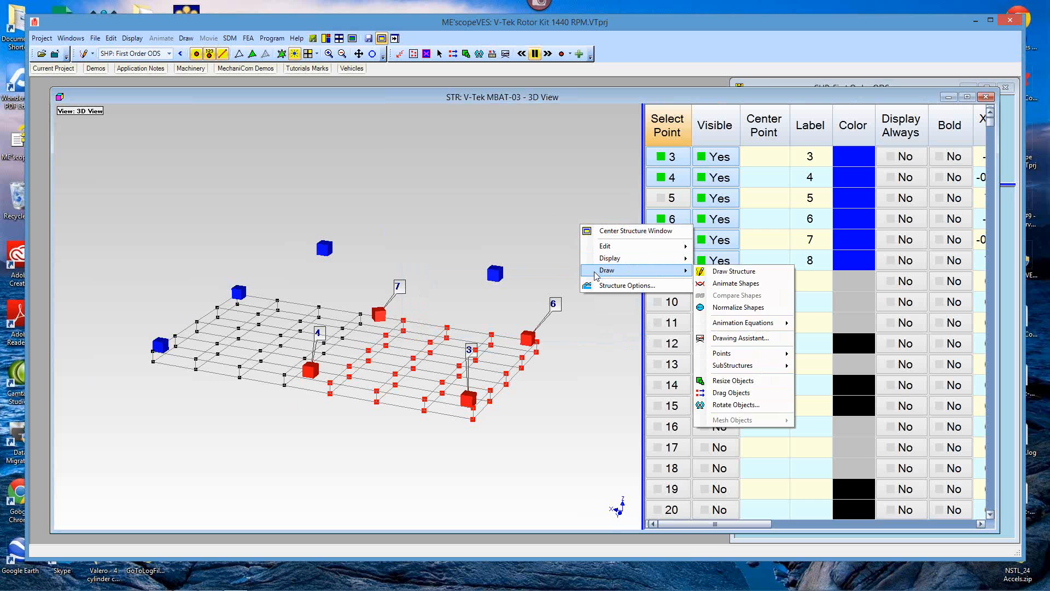
left_click(717, 284)
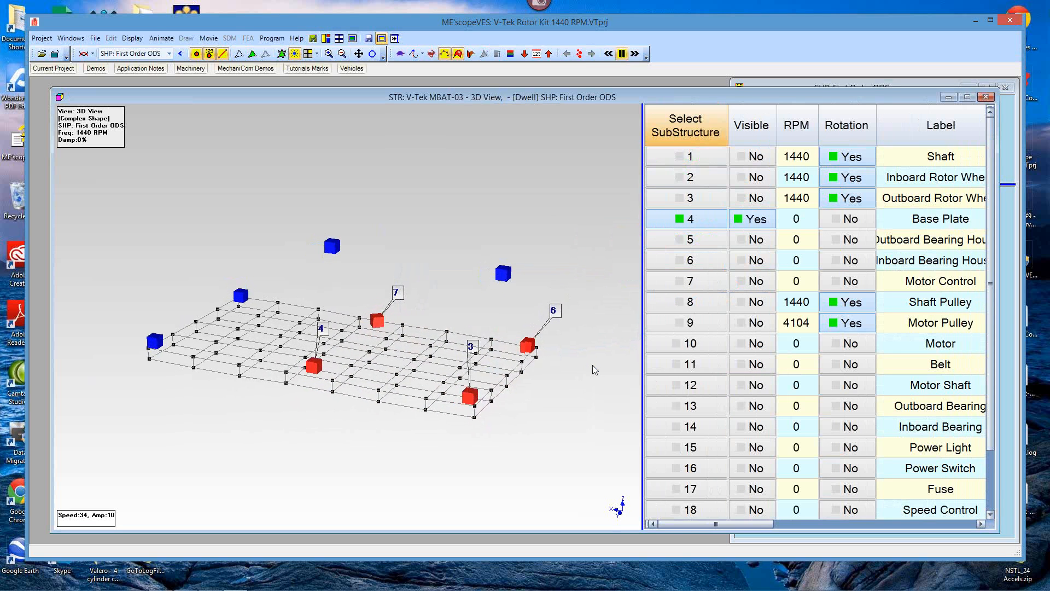
left_click_drag(593, 366, 517, 367)
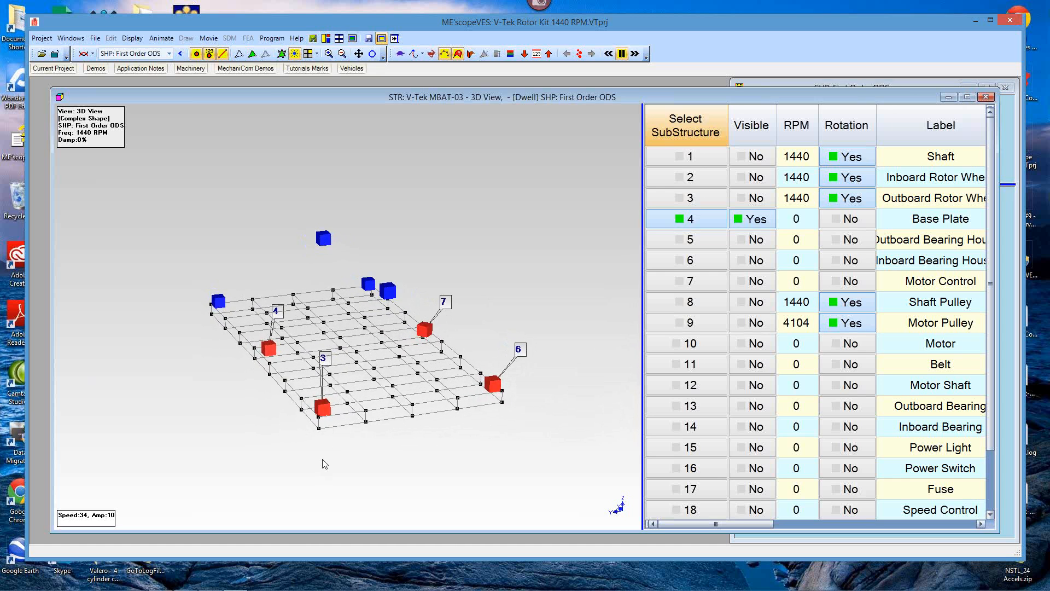
left_click_drag(329, 463, 398, 504)
Return to drawing the structure and replace the selection with tri-axial points 3 and 6 and their adjacent plate corner points
right_click(519, 181)
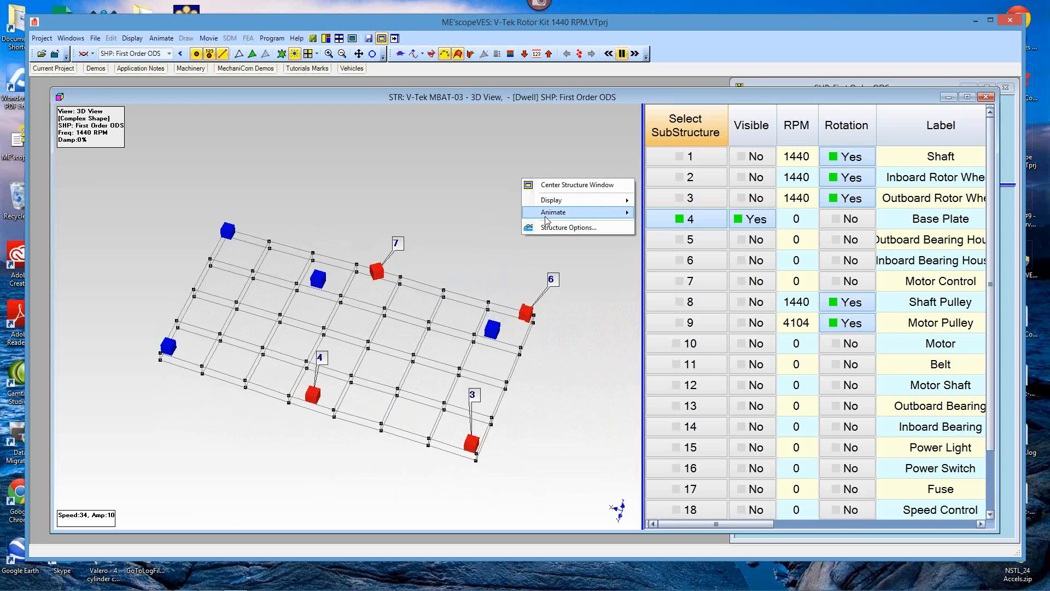
mouse_move(601, 213)
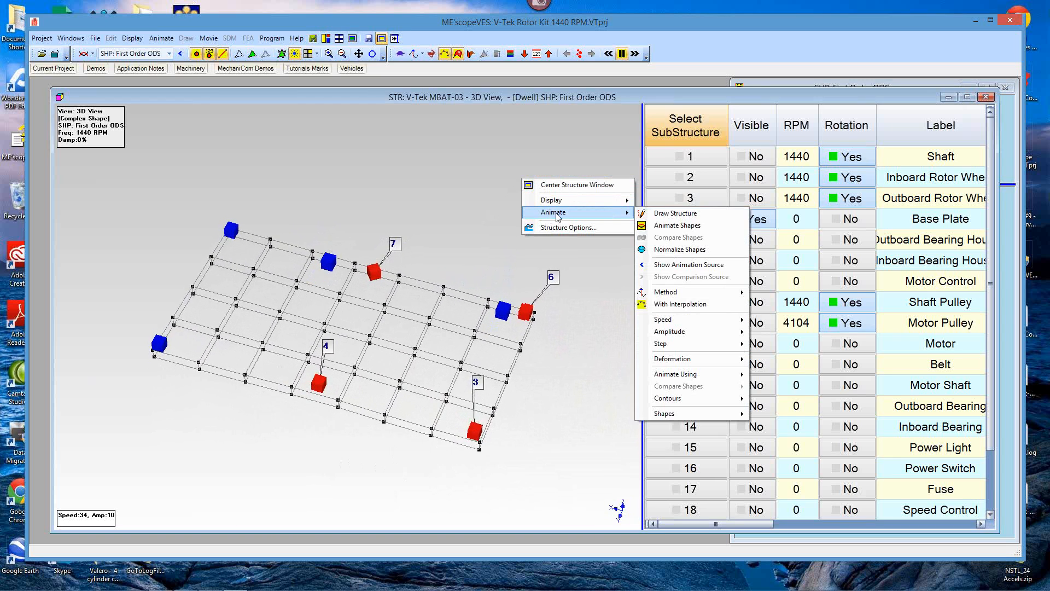
left_click(668, 215)
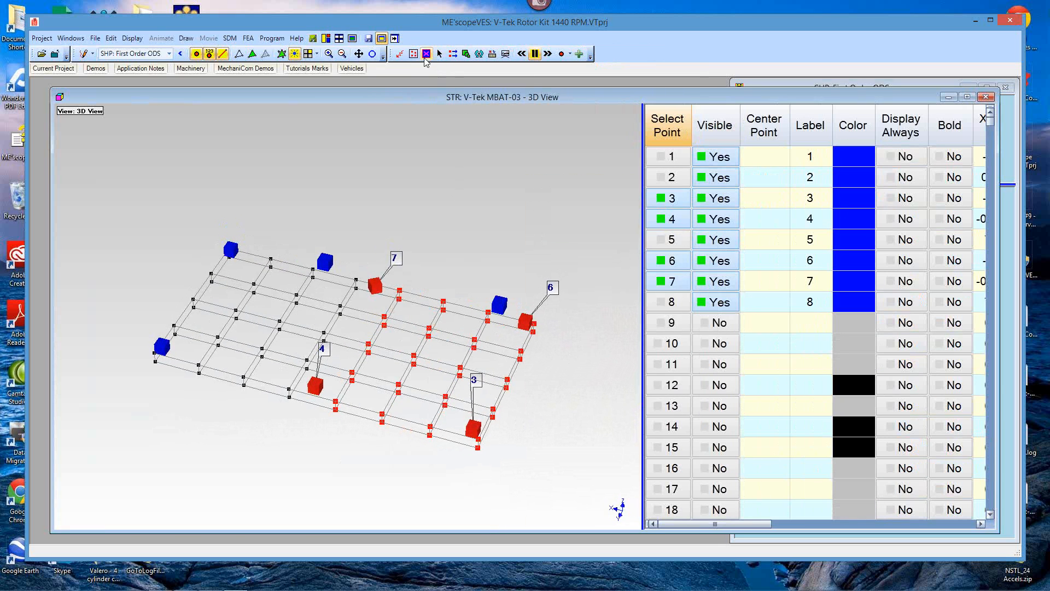
left_click(413, 55)
left_click_drag(488, 468, 469, 433)
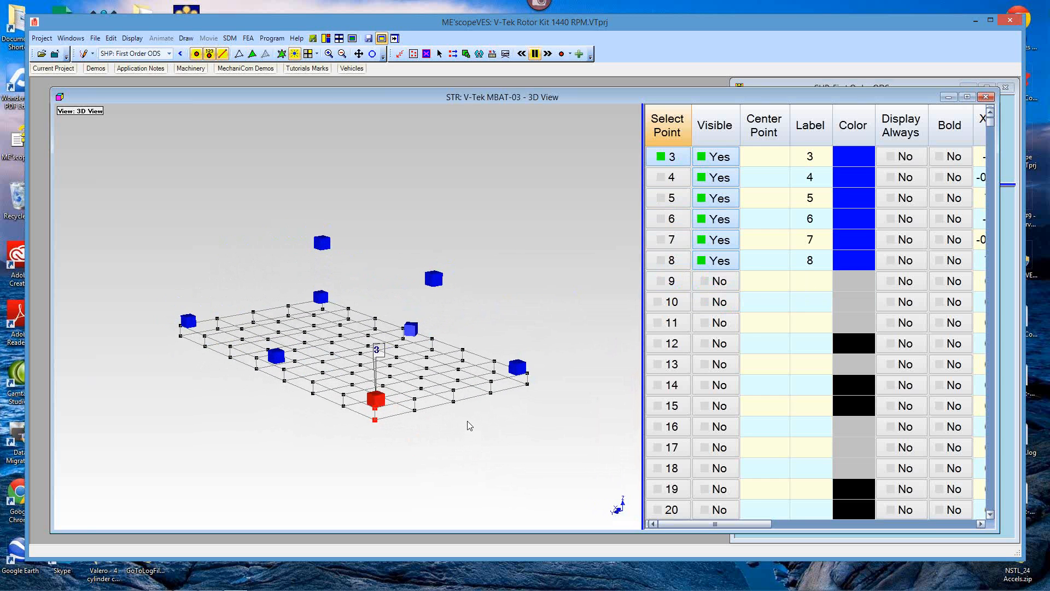
left_click_drag(506, 416, 478, 431)
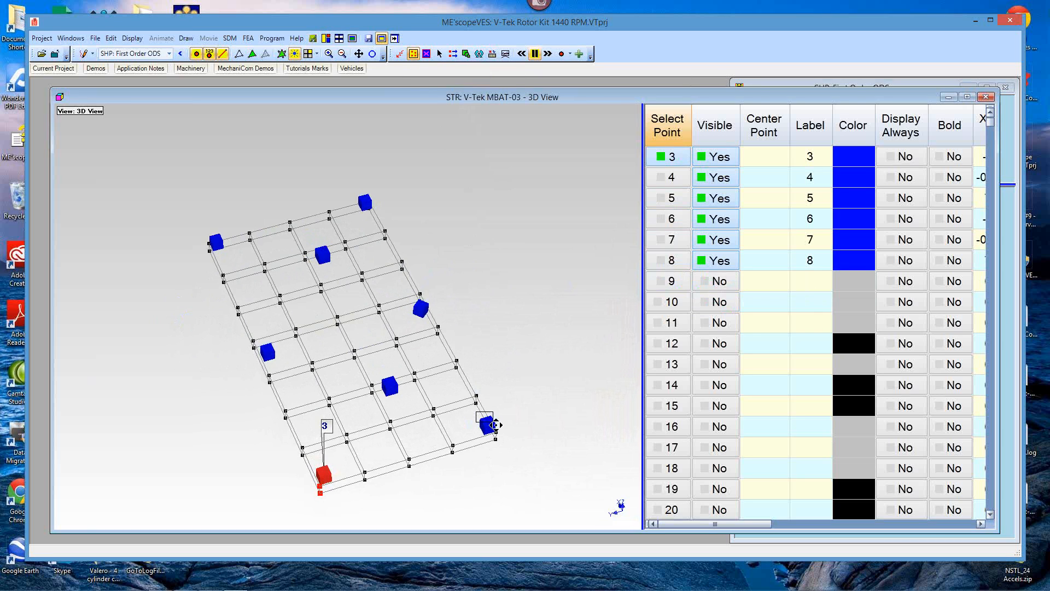
left_click_drag(513, 459, 534, 445)
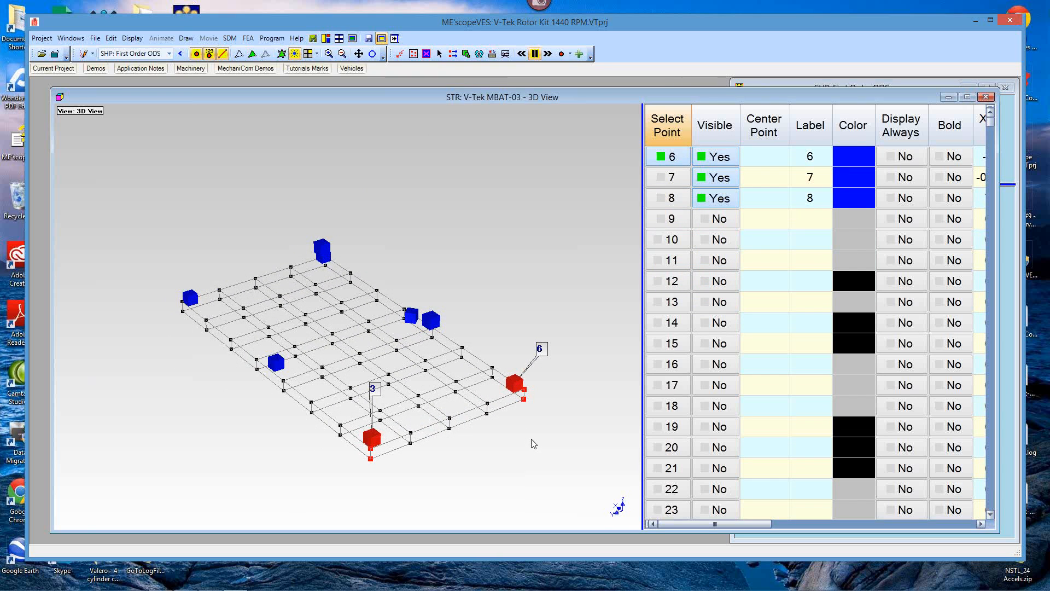
Create interpolated translation equations in X, Y and Z for the selected corners using 1 nearest measured or fixed DOF, keeping the selection
right_click(515, 208)
mouse_move(539, 254)
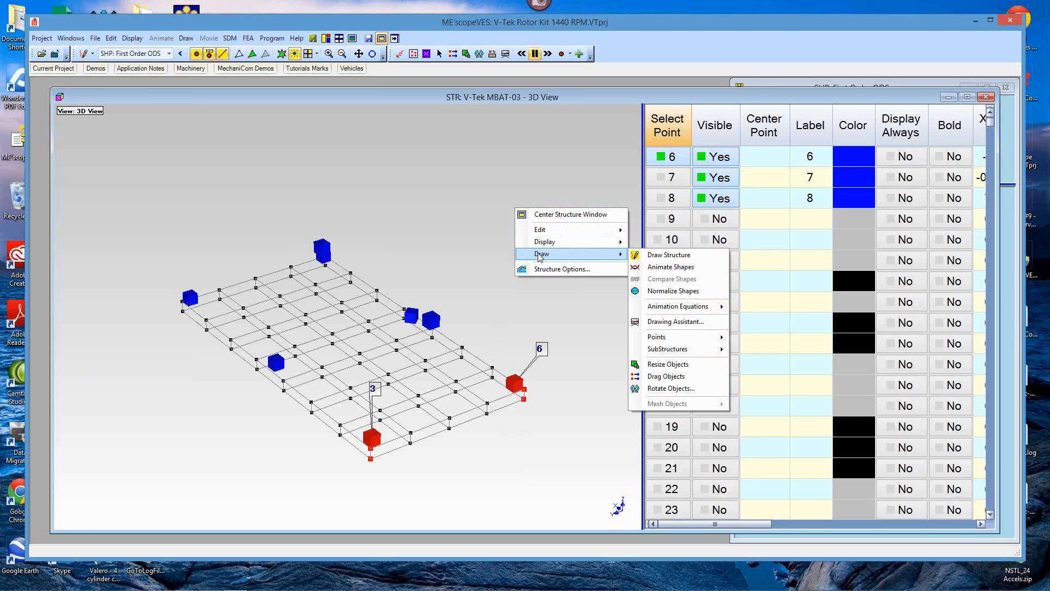
mouse_move(666, 311)
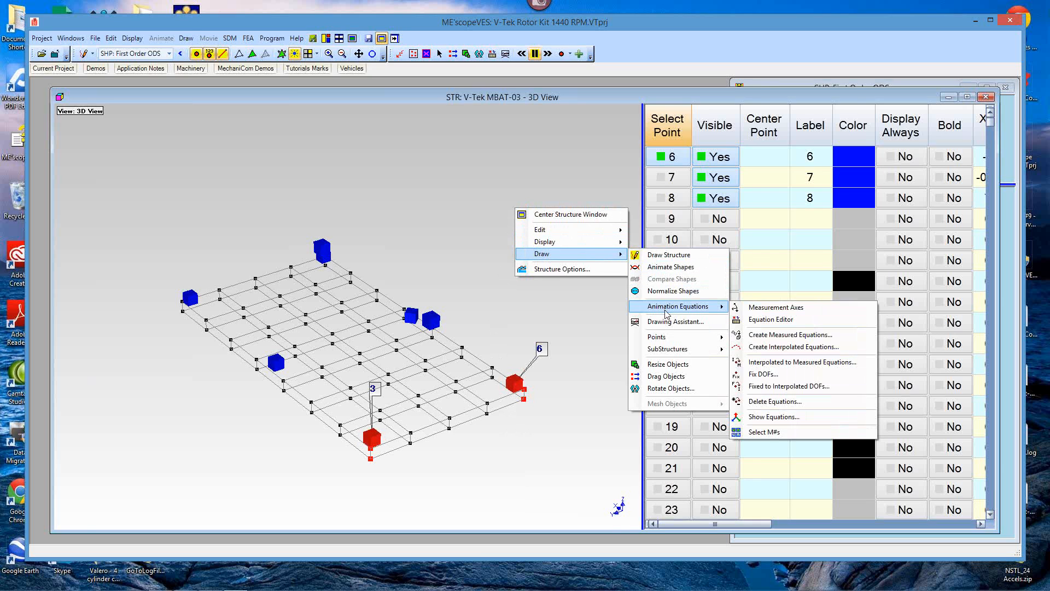
left_click(761, 346)
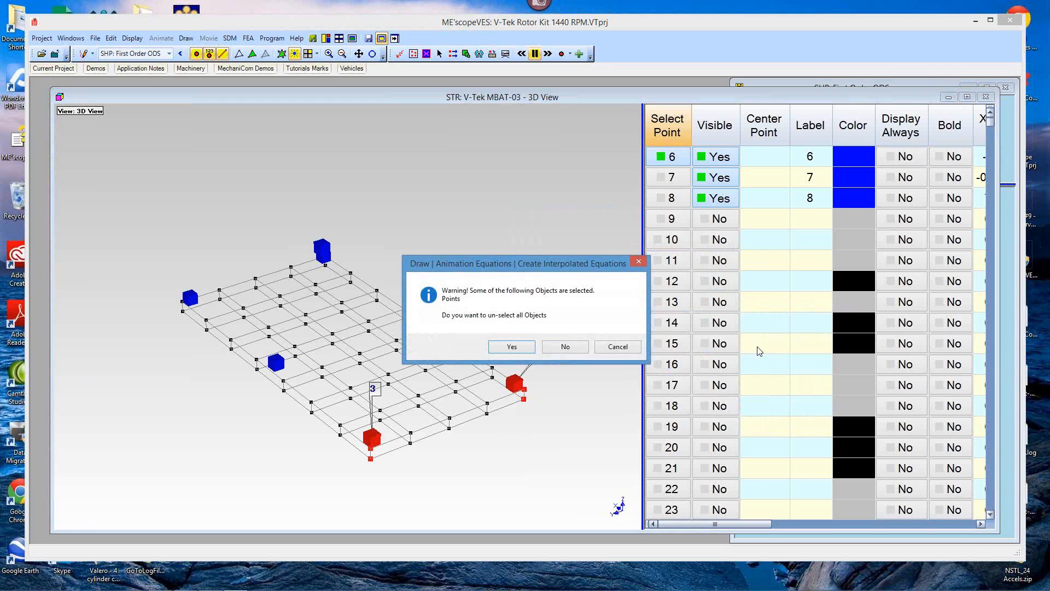
left_click(566, 346)
left_click(529, 353)
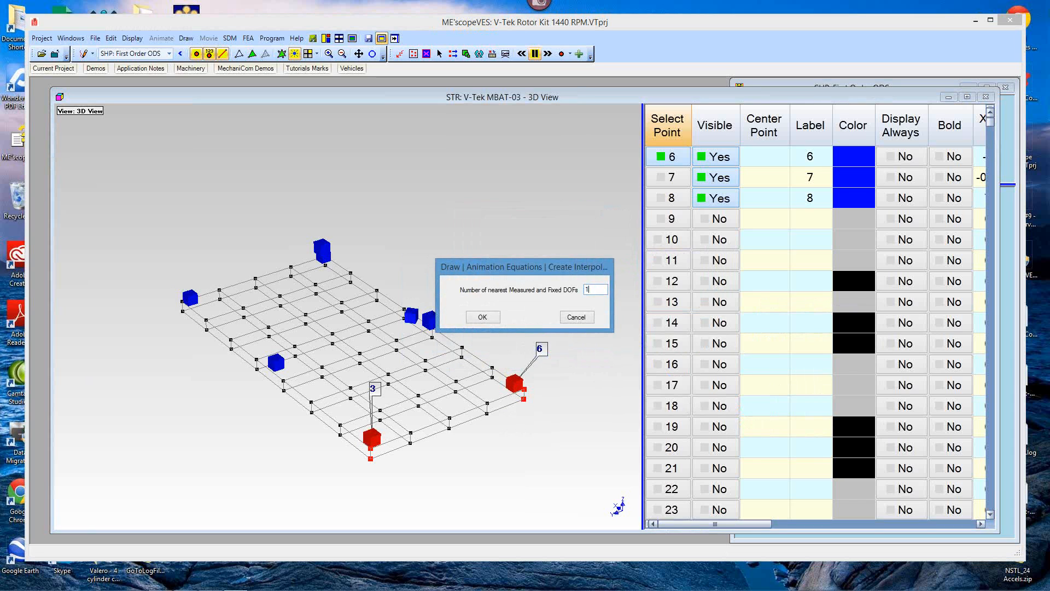
left_click(485, 317)
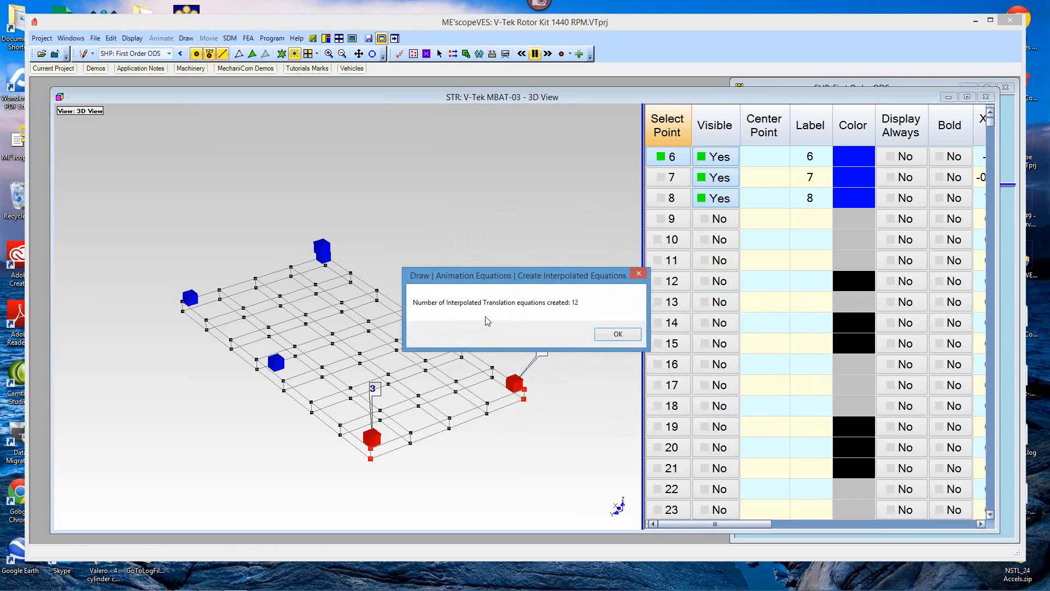
left_click(619, 335)
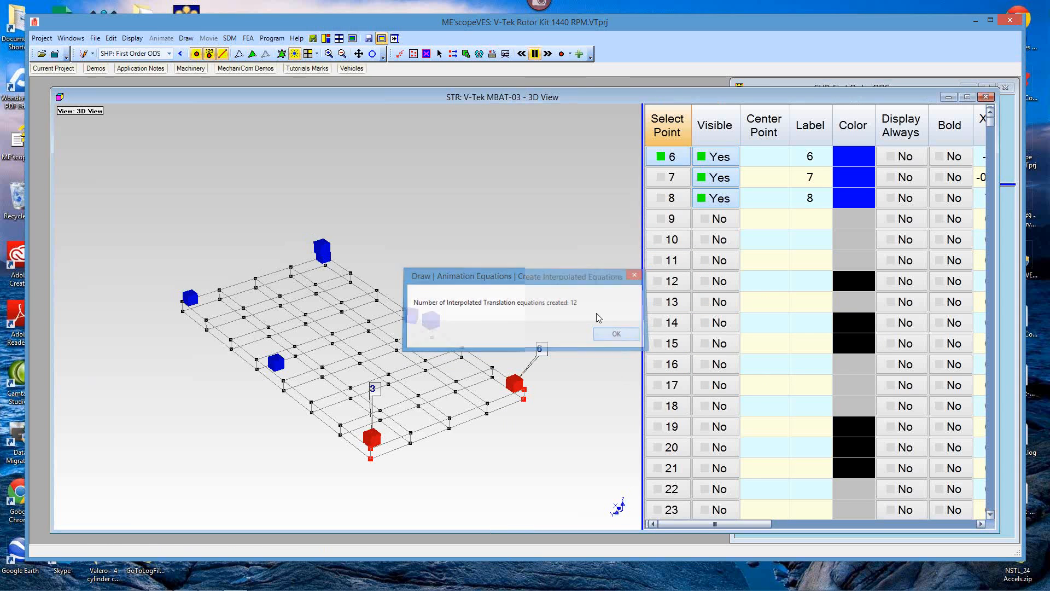
Animate the shape and examine how the plate corners move with tri-axial points 3 and 6
right_click(532, 210)
mouse_move(540, 264)
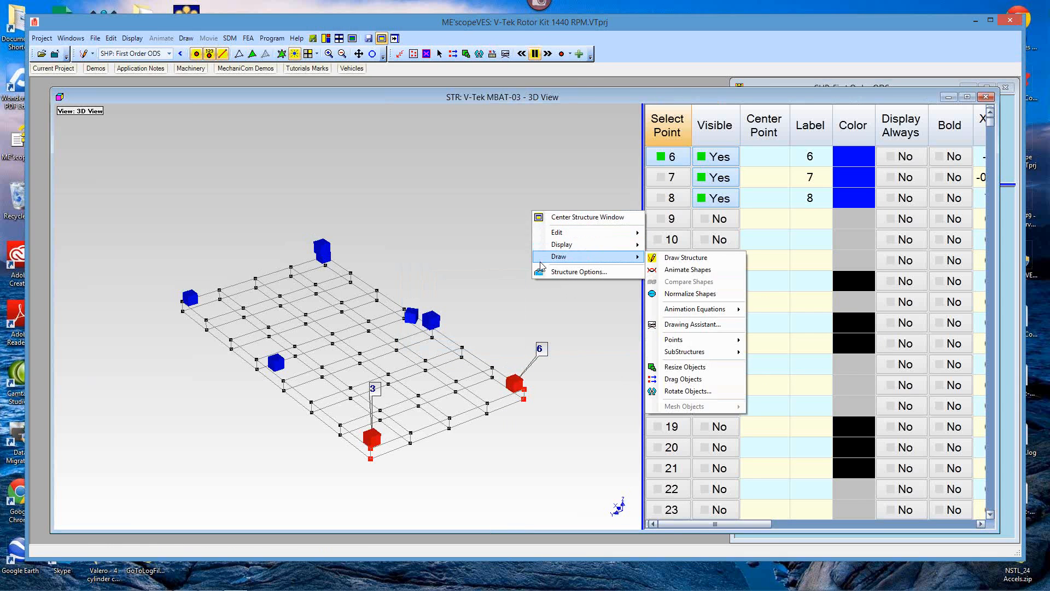
left_click(654, 270)
left_click_drag(562, 281, 598, 264)
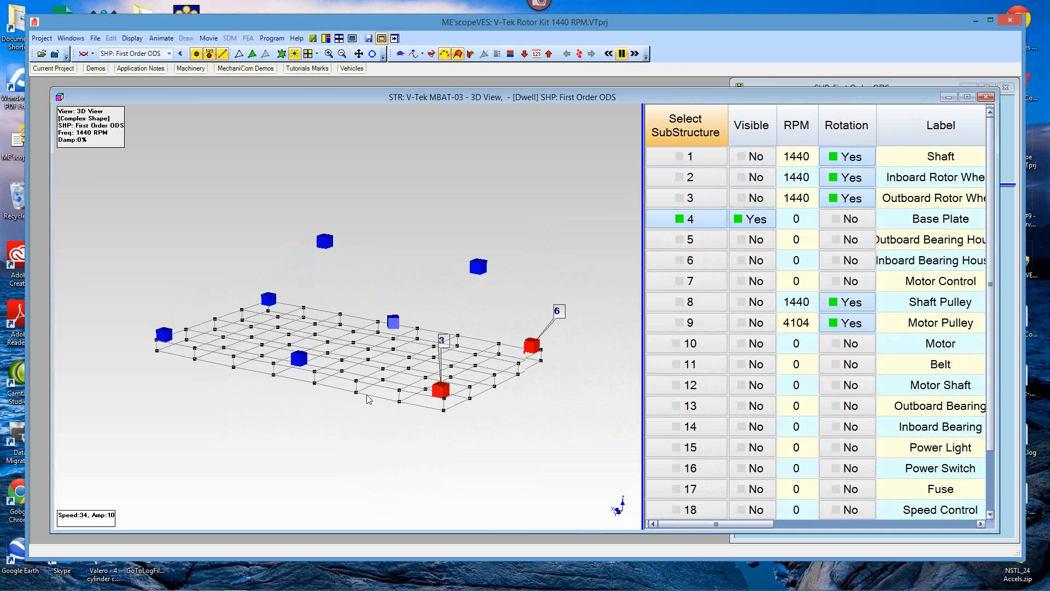
left_click_drag(367, 399, 406, 415)
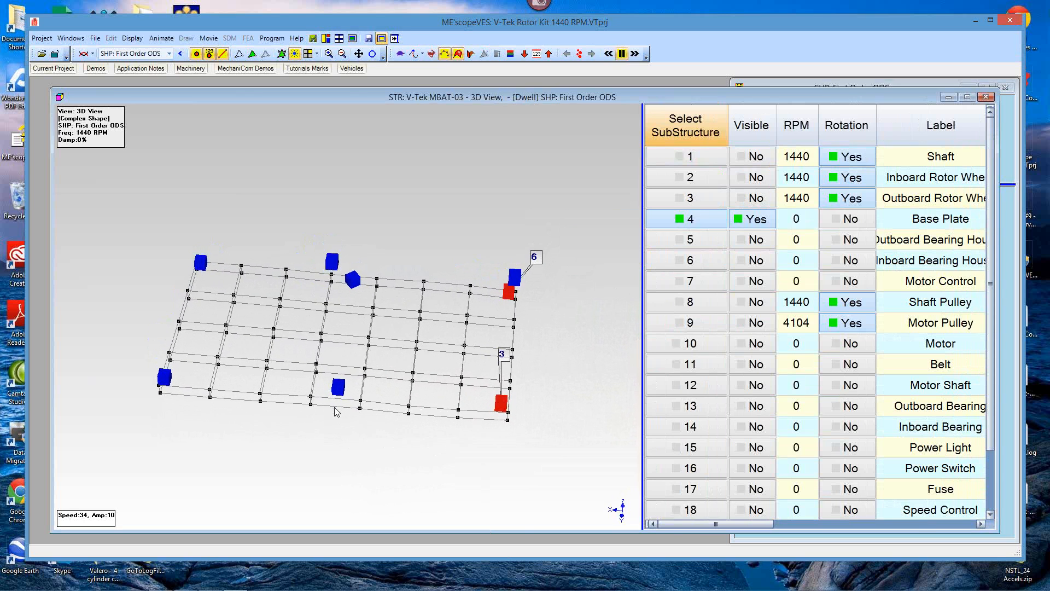
Return to drawing the structure and replace the selection with tri-axial points 4 and 7 and the plate edge points beside them
left_click_drag(385, 318, 345, 304)
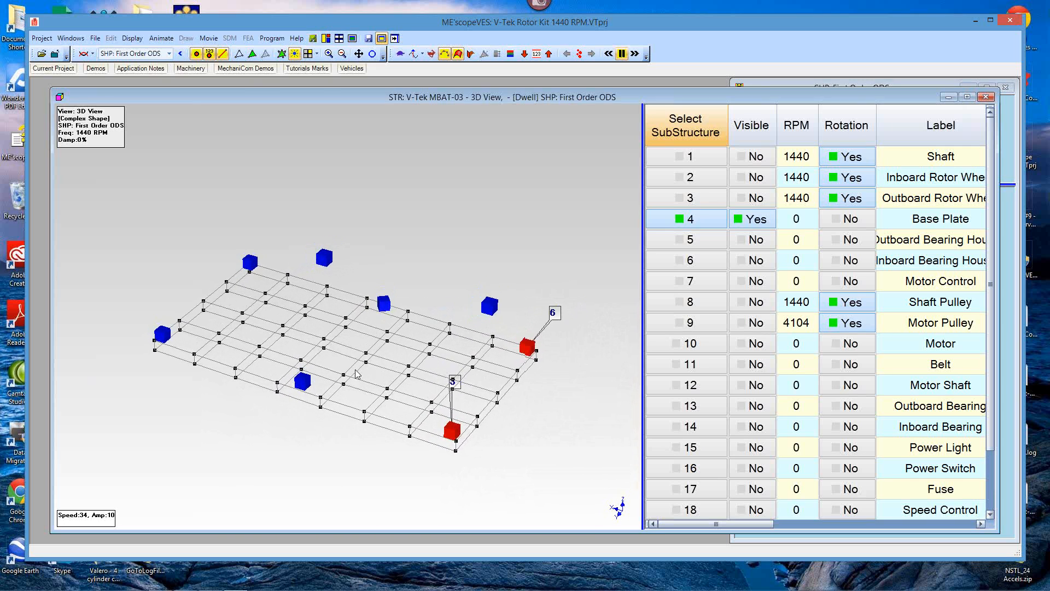
right_click(475, 186)
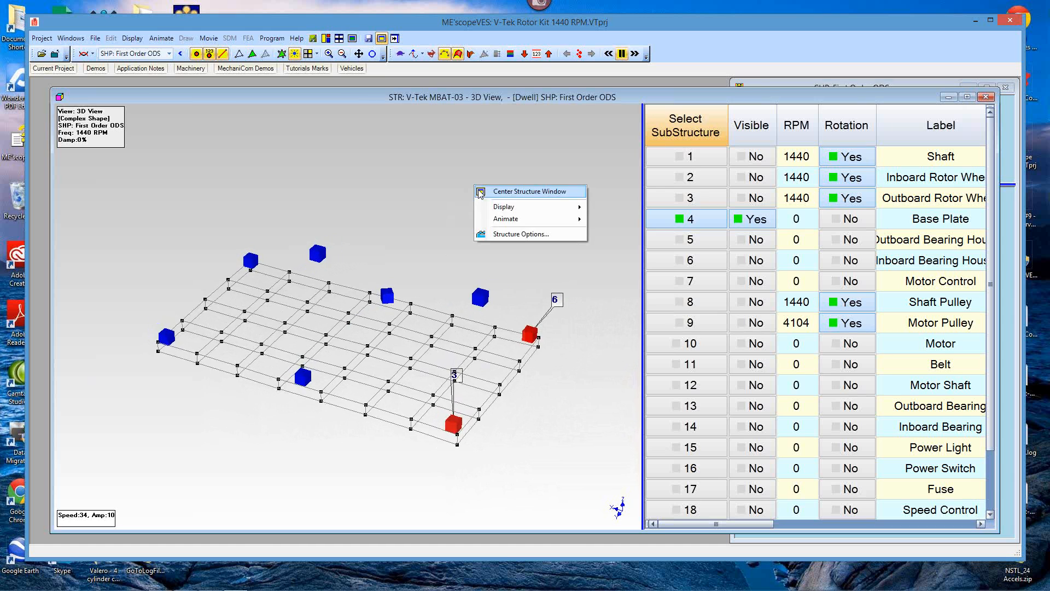
mouse_move(568, 219)
left_click(619, 225)
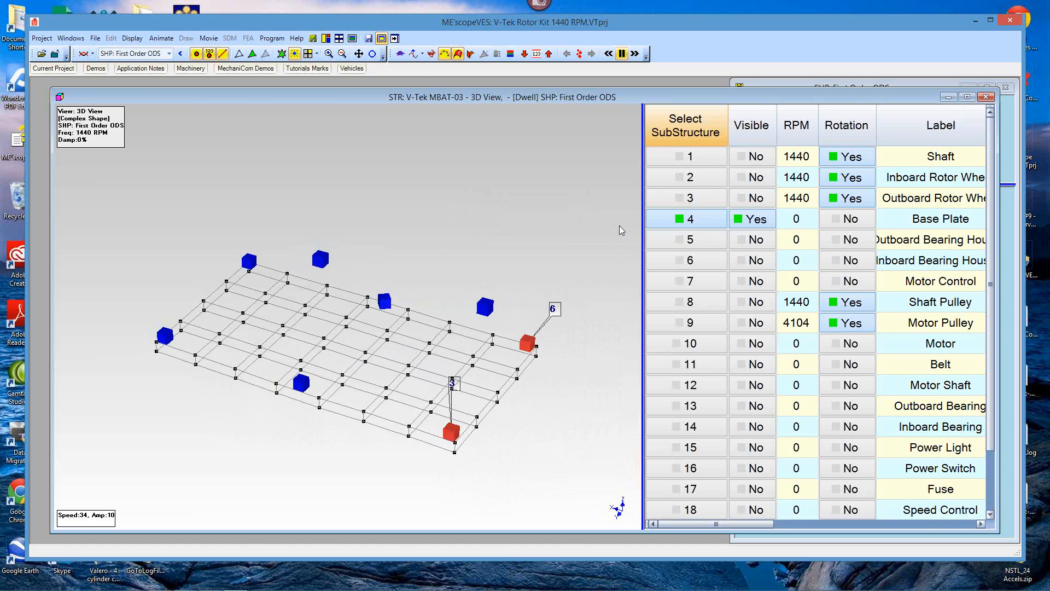
left_click_drag(285, 431, 285, 476)
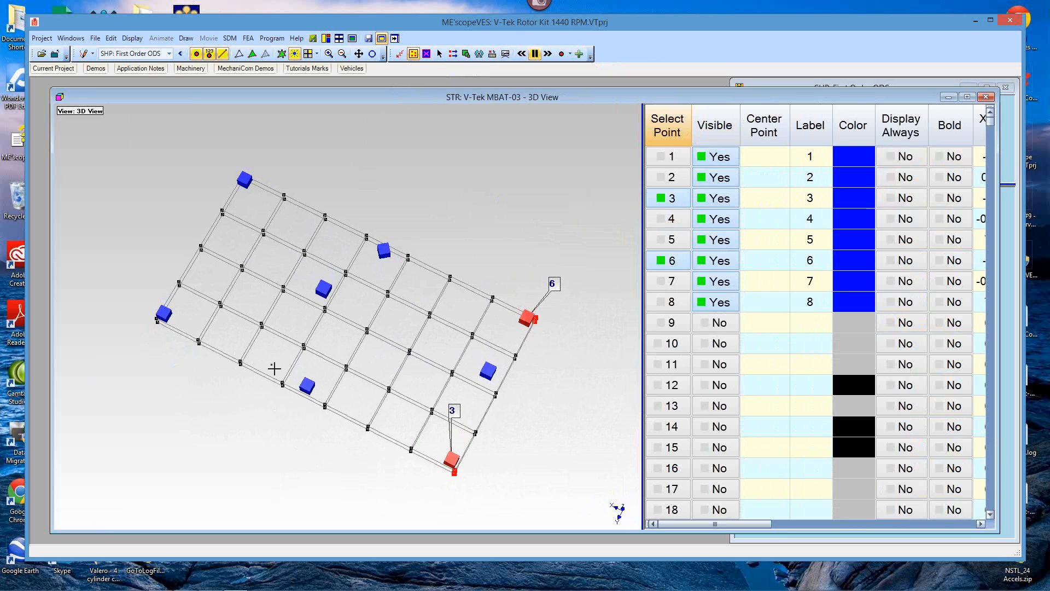
left_click_drag(335, 430, 311, 459)
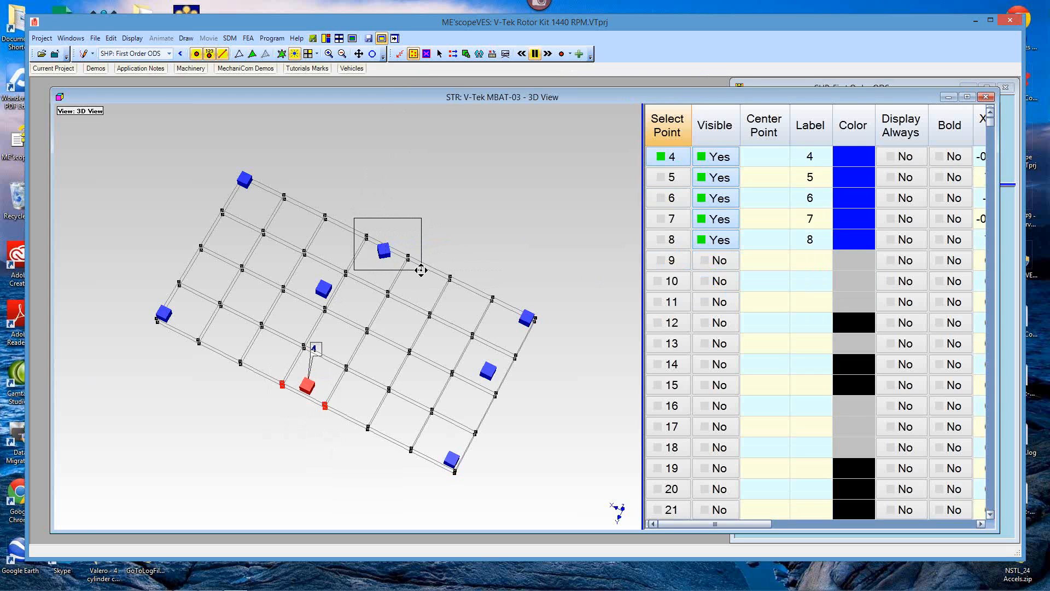
left_click_drag(421, 269, 422, 271)
left_click_drag(458, 228, 458, 199)
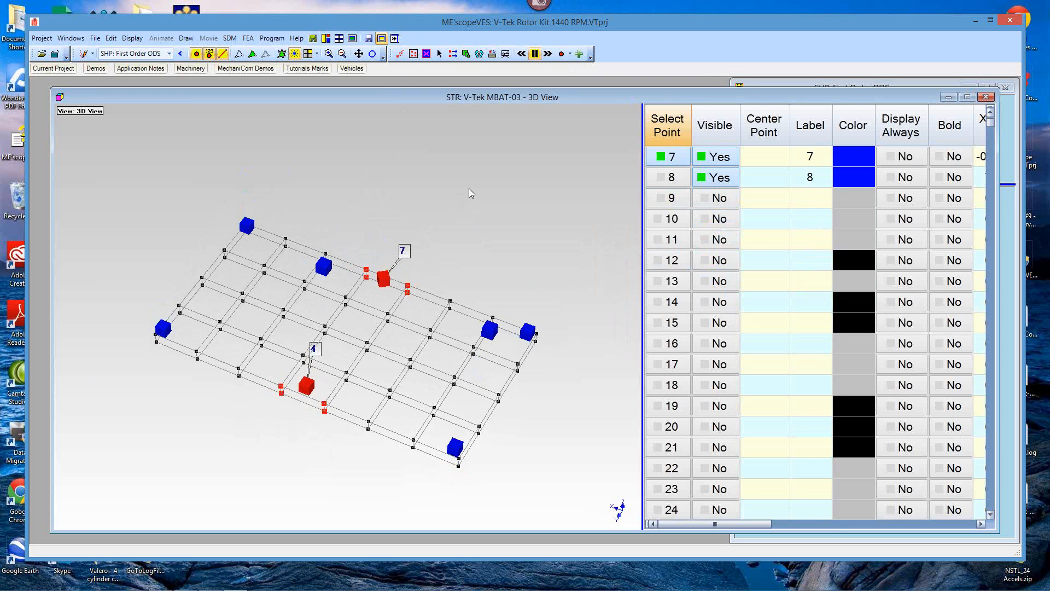
Create interpolated translation equations in X, Y and Z for the selected mid-edge points using 1 nearest measured or fixed DOF, keeping the selection
right_click(468, 188)
mouse_move(495, 223)
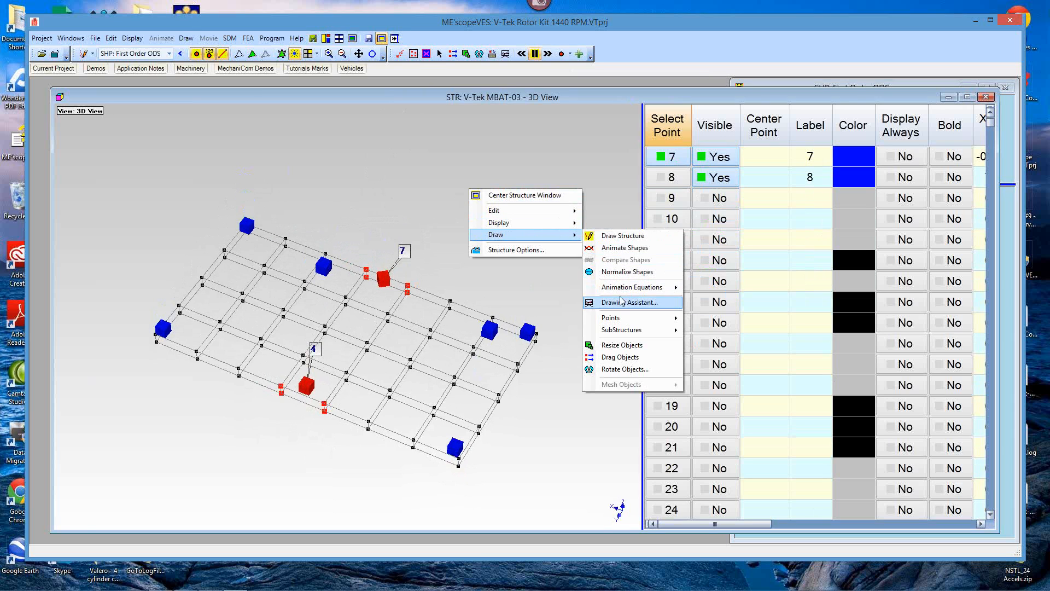
mouse_move(626, 288)
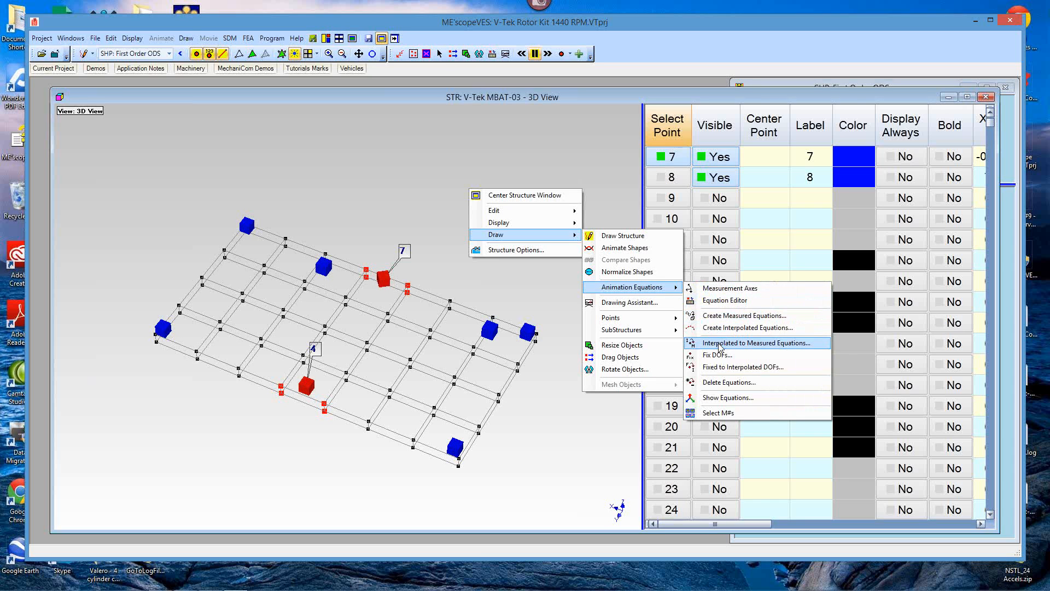
left_click(722, 328)
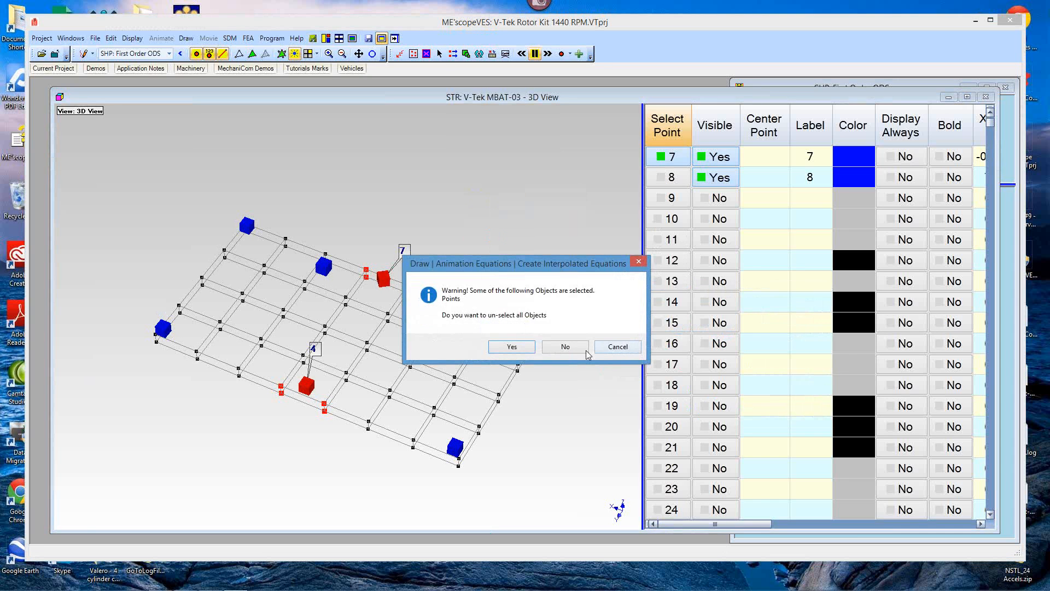
left_click(566, 347)
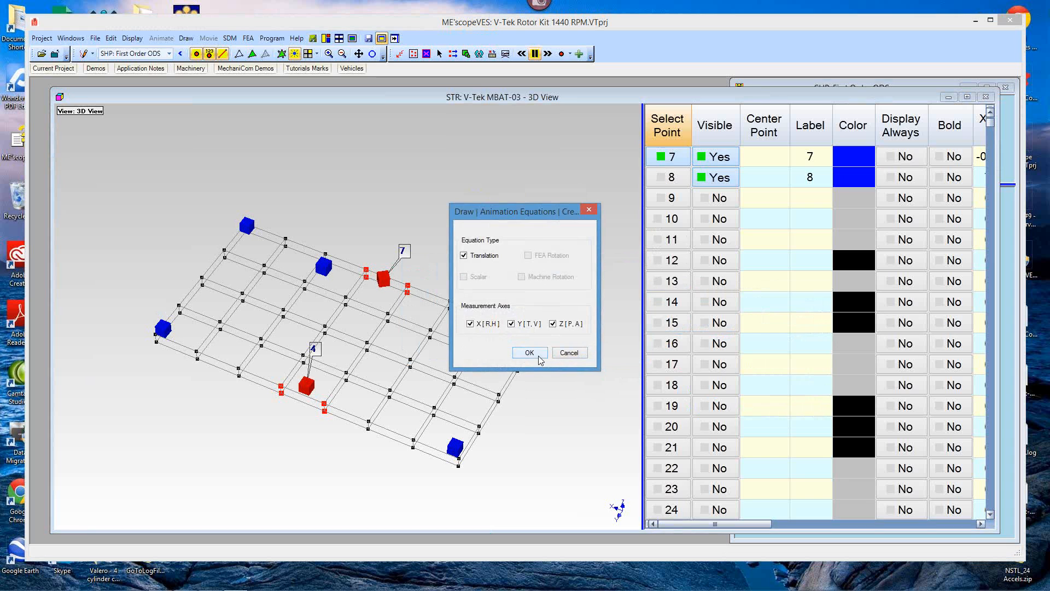
left_click(530, 353)
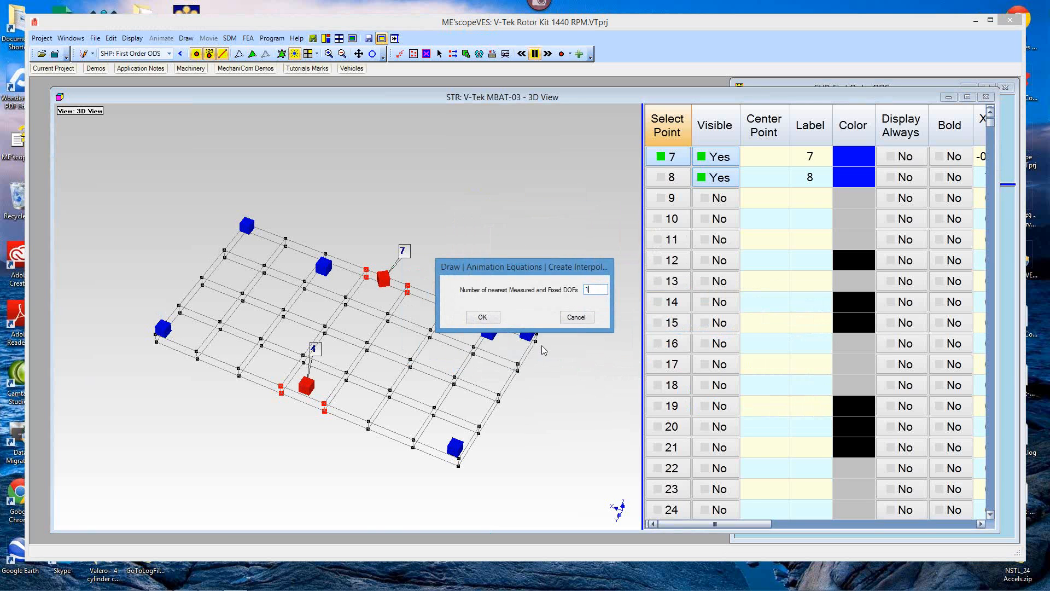
left_click(483, 317)
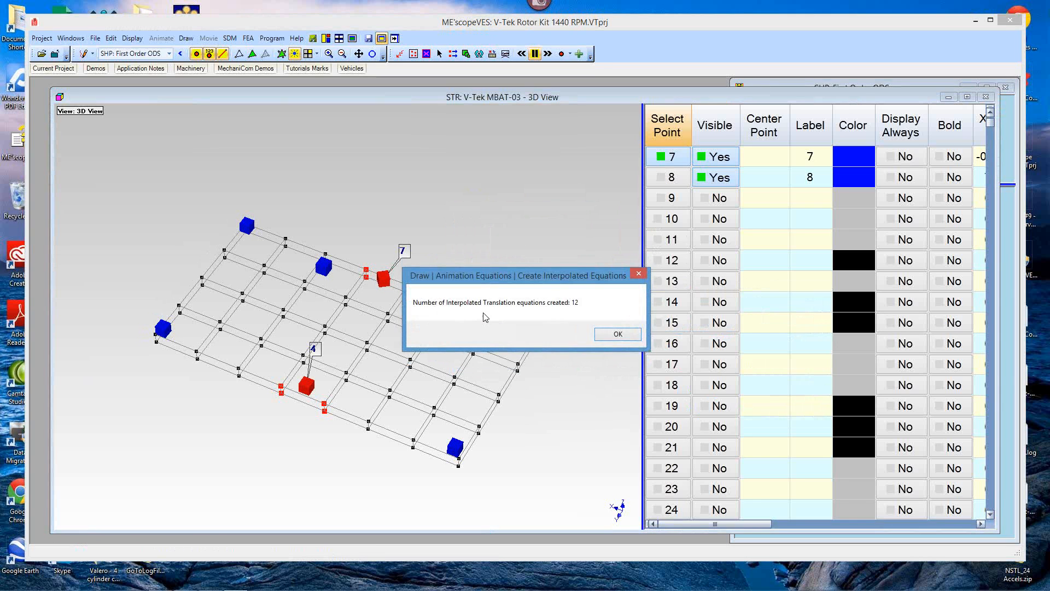
left_click(621, 336)
Animate the shape and examine how the plate edges move relative to tri-axial points 4 and 7
right_click(550, 185)
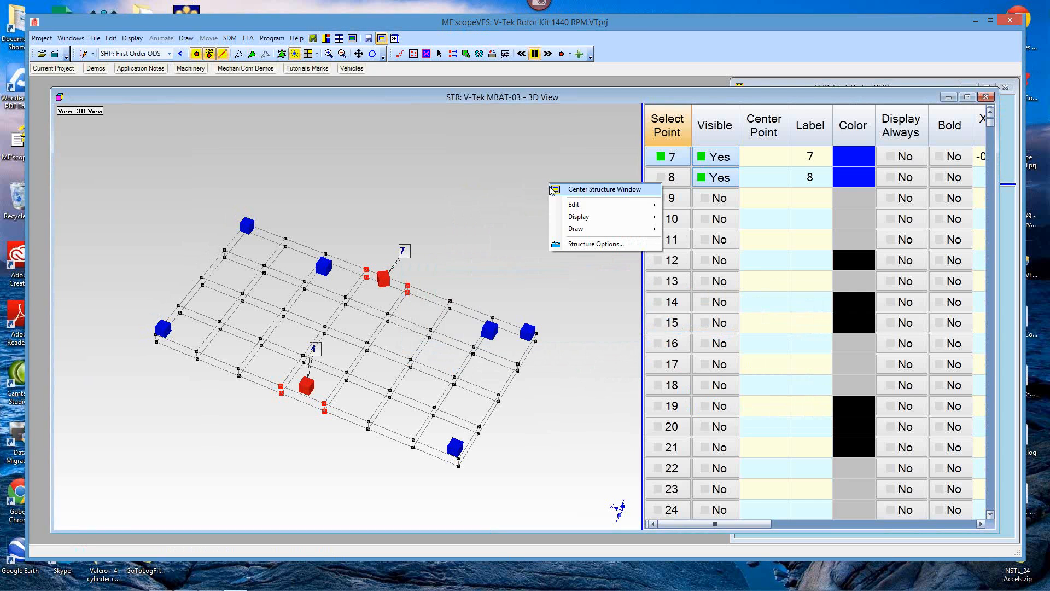
mouse_move(563, 230)
left_click(683, 242)
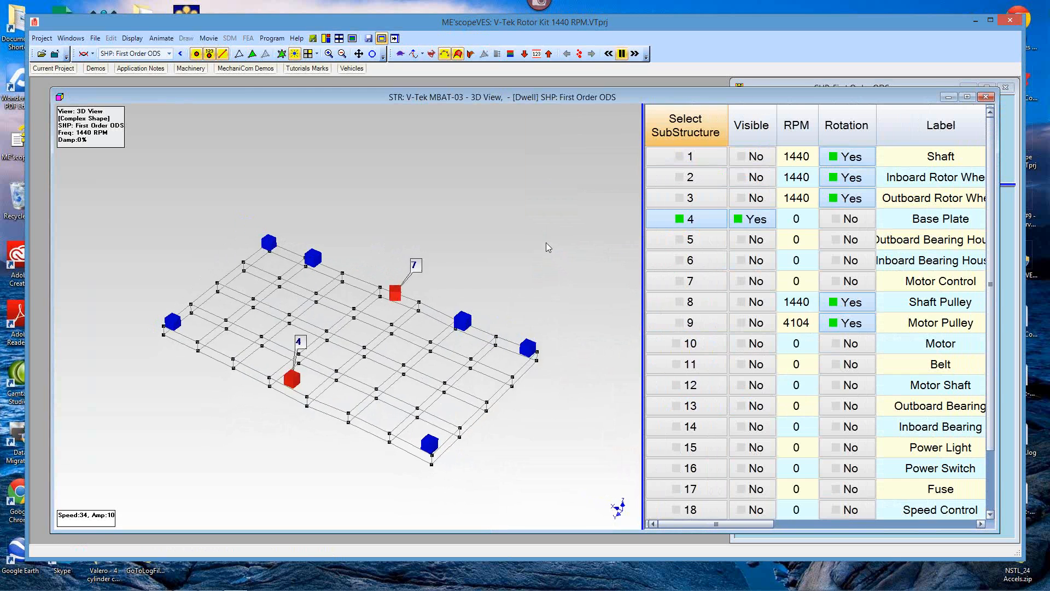
left_click_drag(570, 258, 323, 453)
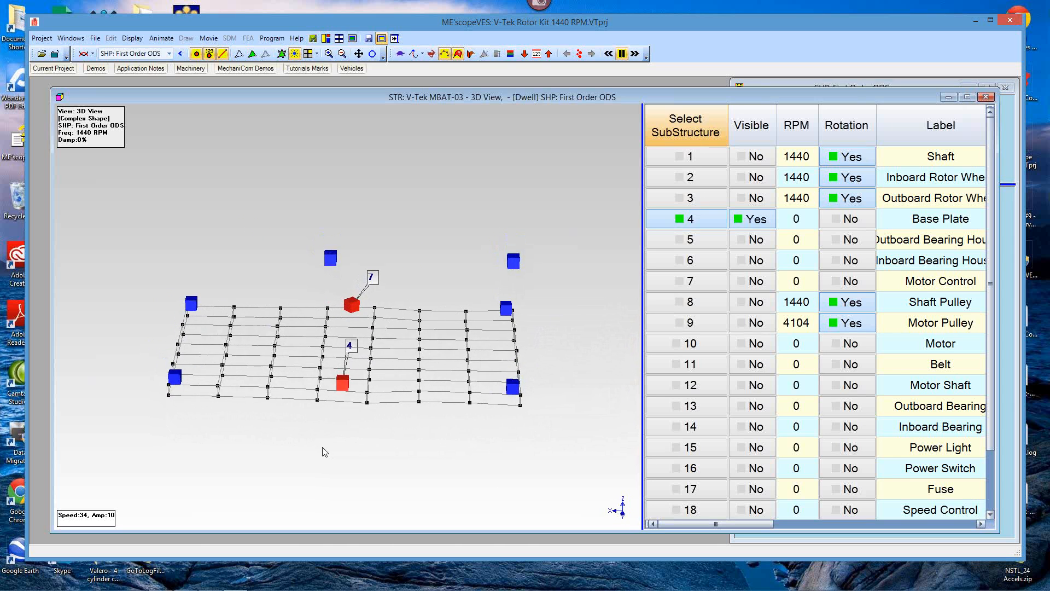
Return to drawing the structure and replace the selection with the plate points from the end at points 5 and 8 through just past points 4 and 7
right_click(461, 168)
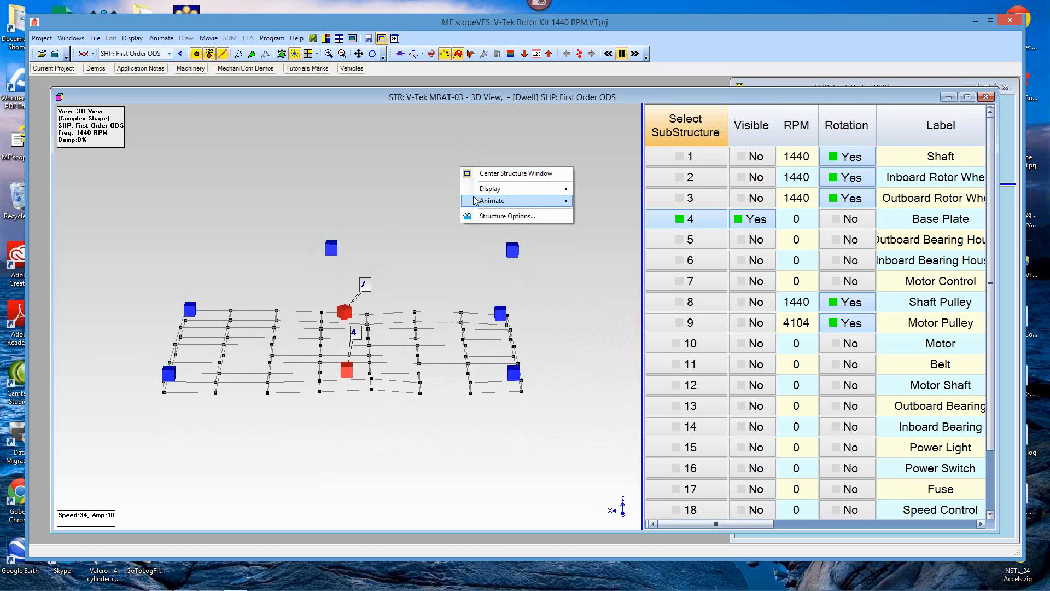
mouse_move(536, 193)
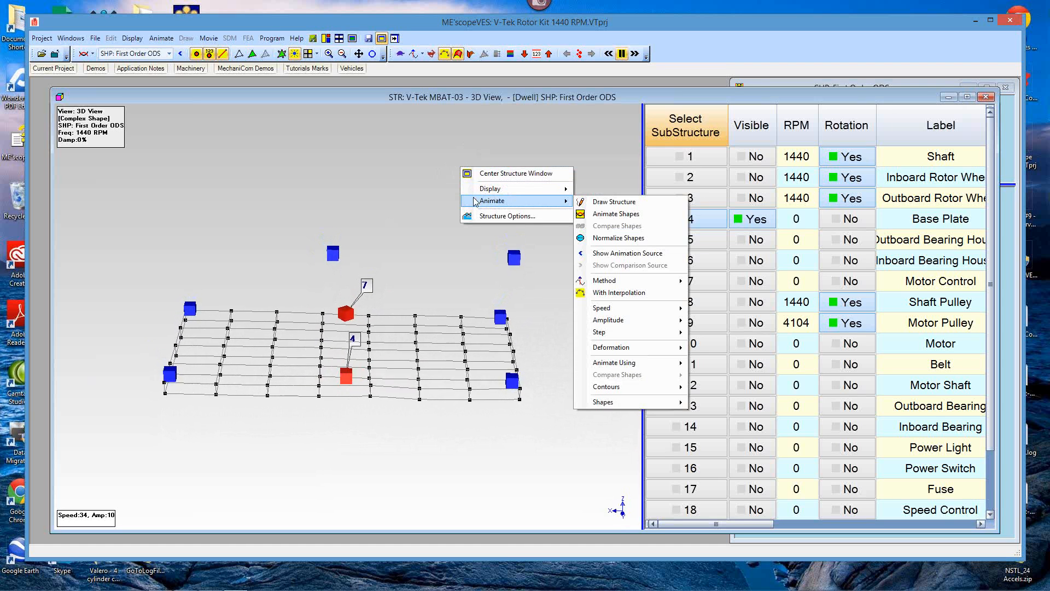
left_click(580, 204)
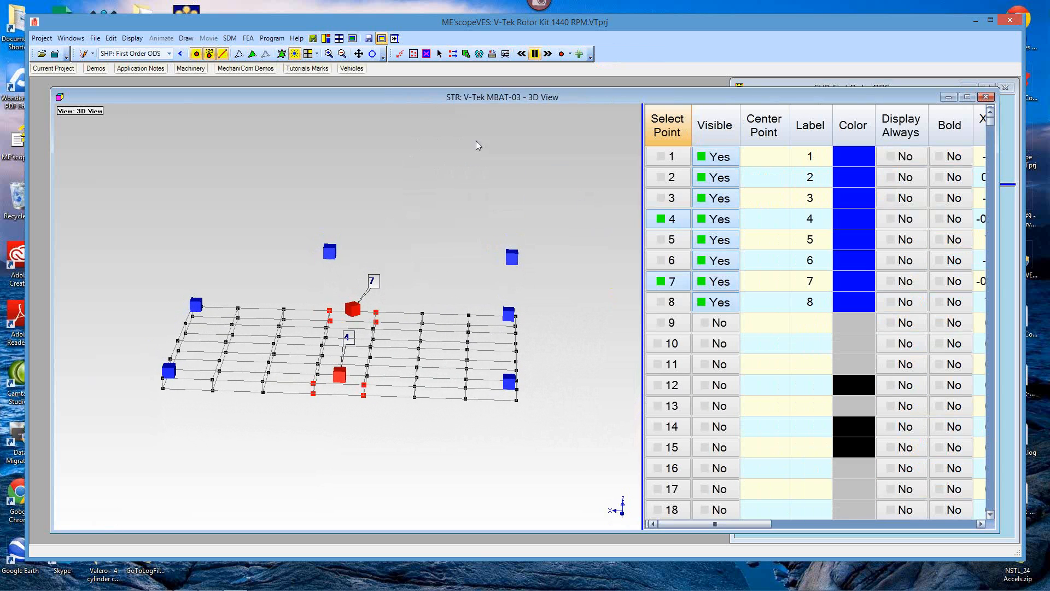
left_click(655, 129)
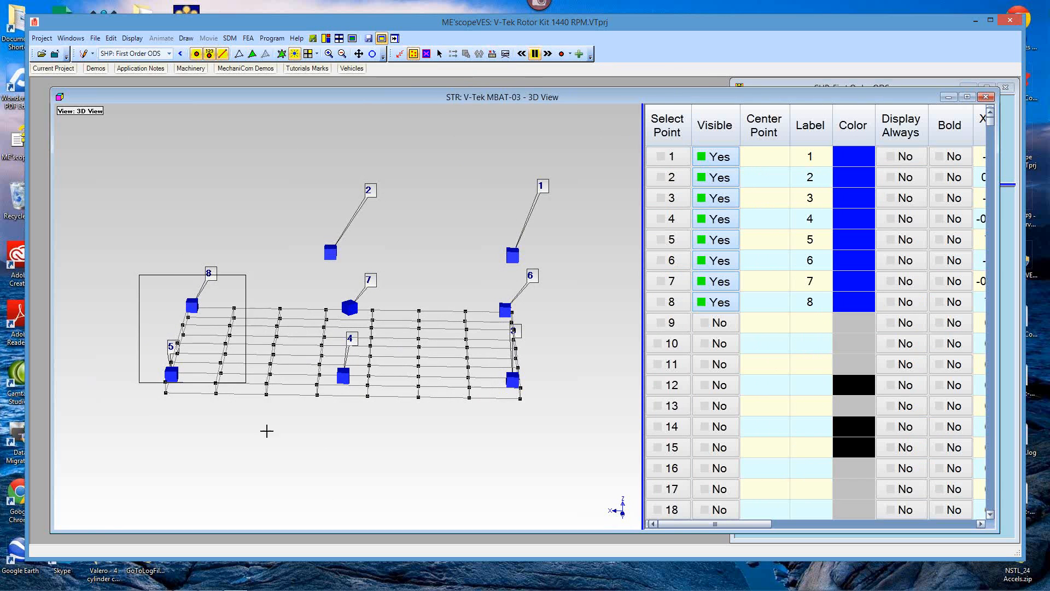
left_click_drag(381, 435, 381, 435)
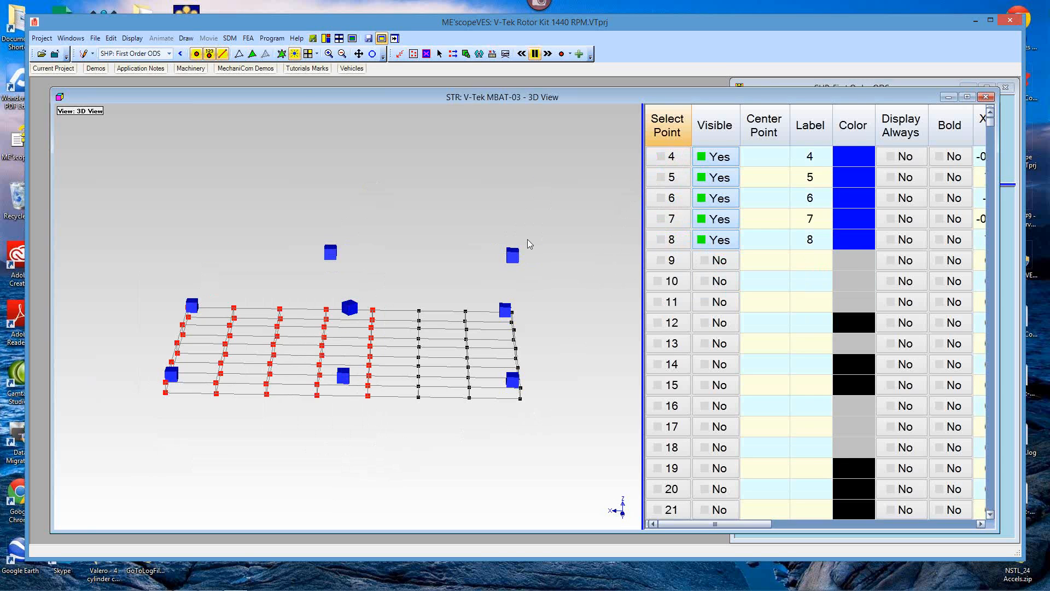
Delete all types of animation equations in X, Y and Z from the selected plate points, keeping the selection
right_click(447, 185)
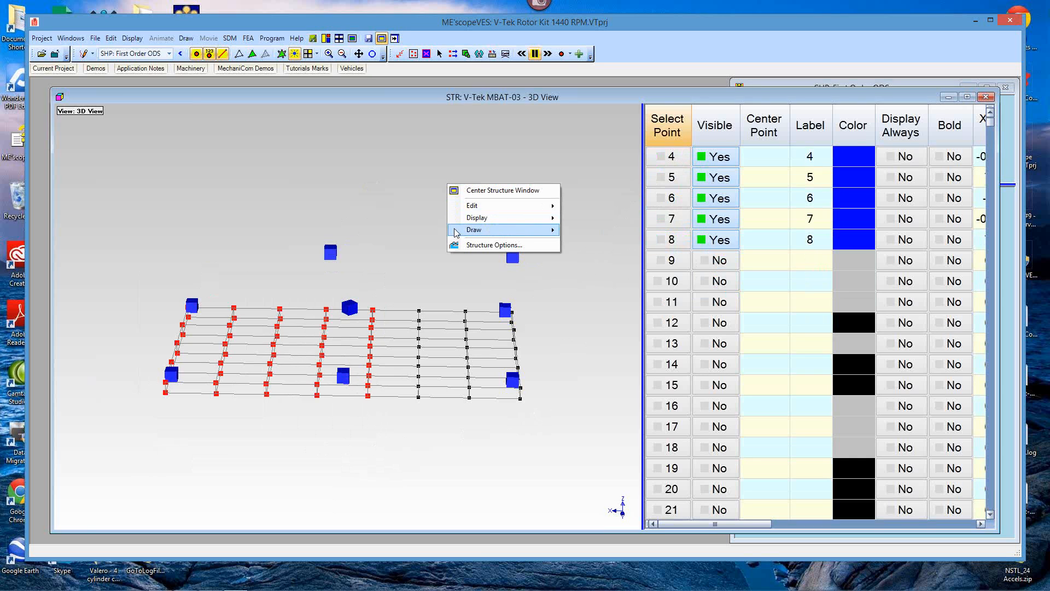
mouse_move(459, 231)
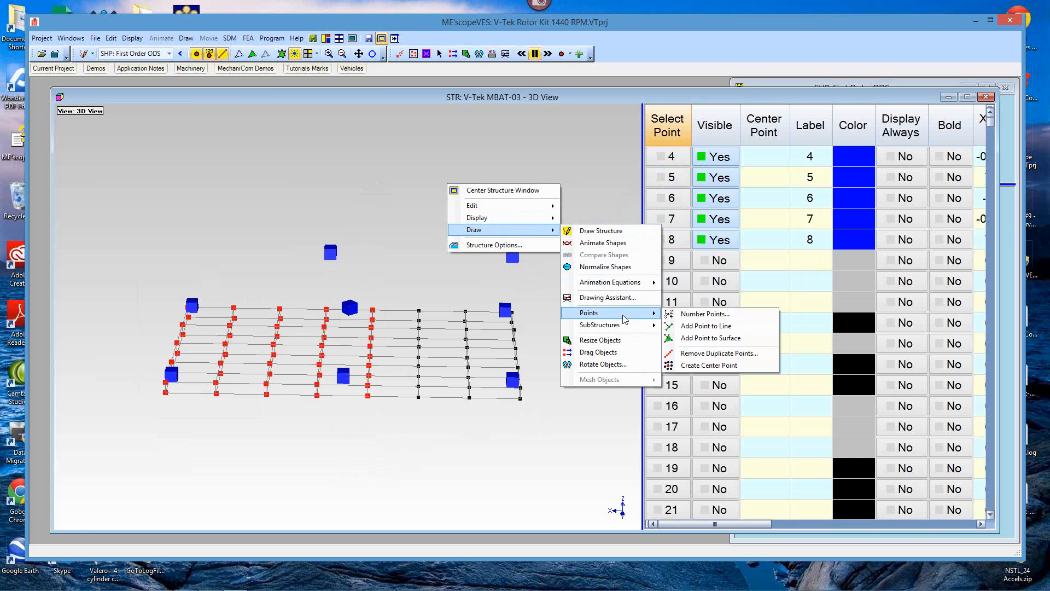
mouse_move(635, 289)
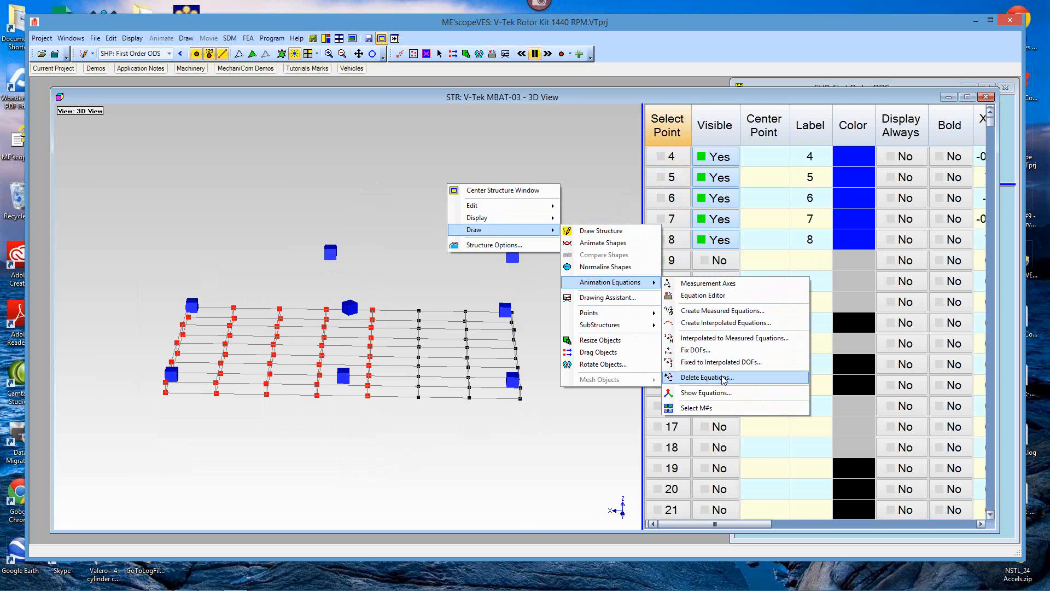
left_click(724, 378)
left_click(548, 348)
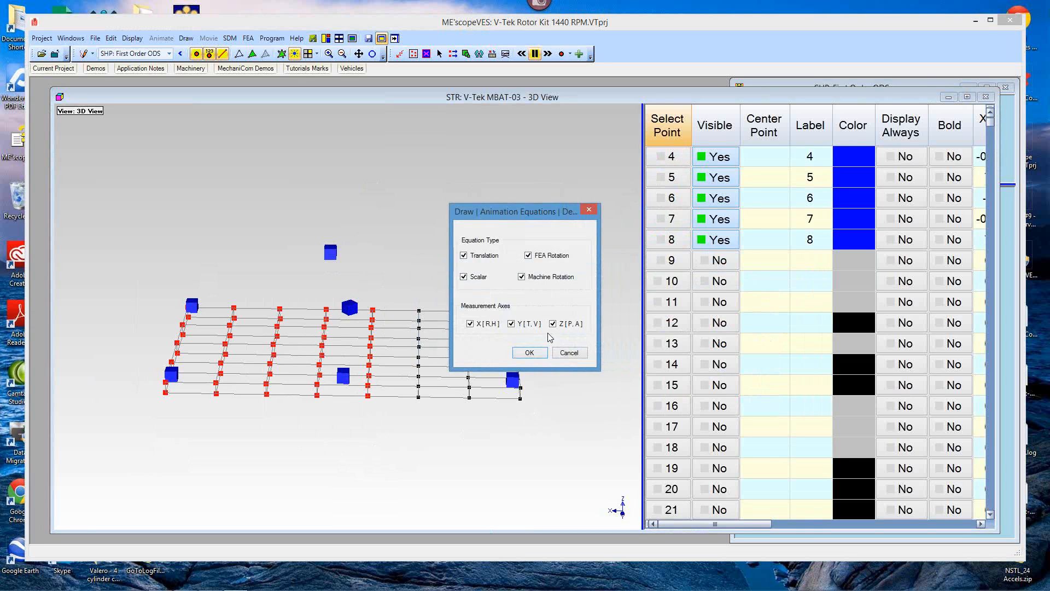
left_click(534, 354)
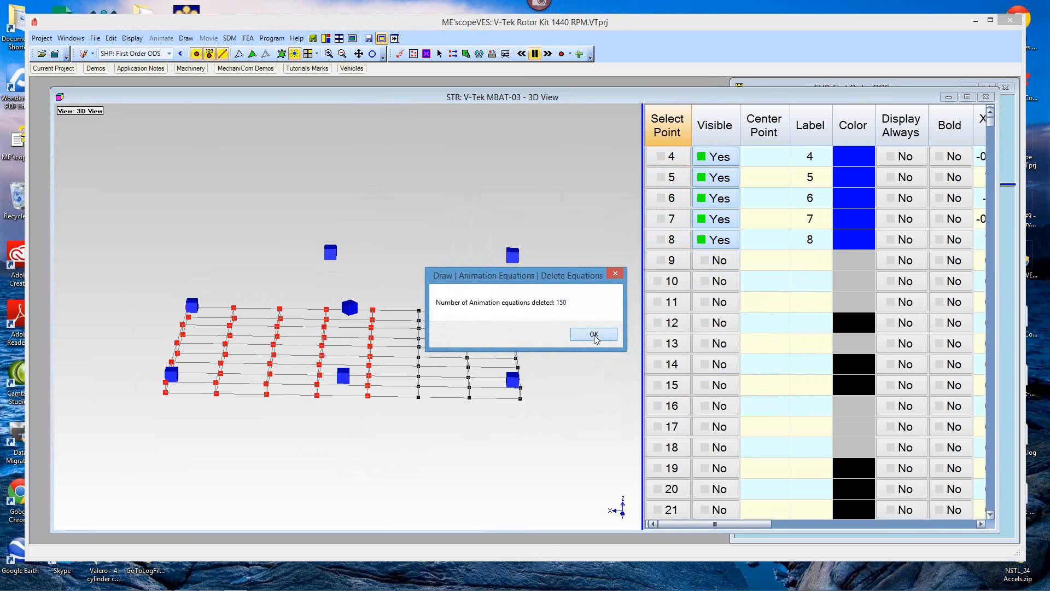
left_click(594, 335)
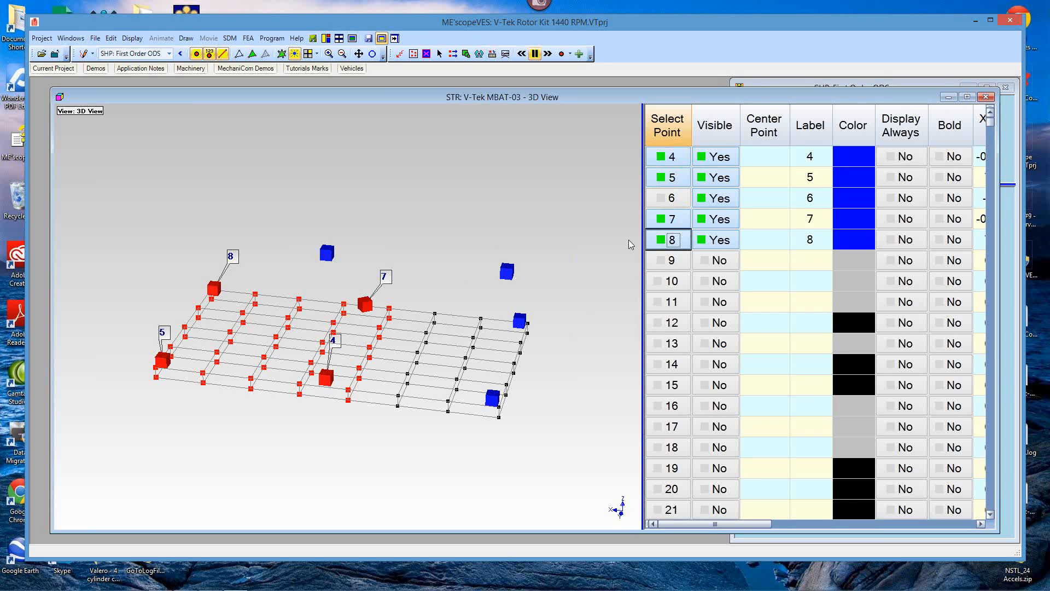
With tri-axial points 4, 5, 7 and 8 also selected, create interpolated translation equations using 4 nearest measured or fixed DOFs, keeping the selection
right_click(463, 162)
mouse_move(474, 211)
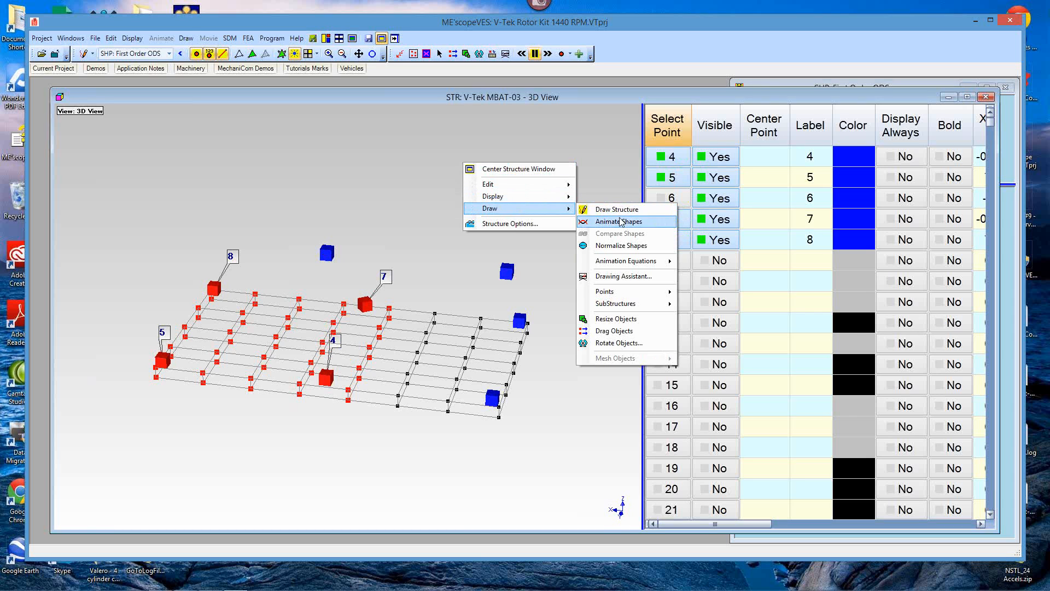
mouse_move(651, 261)
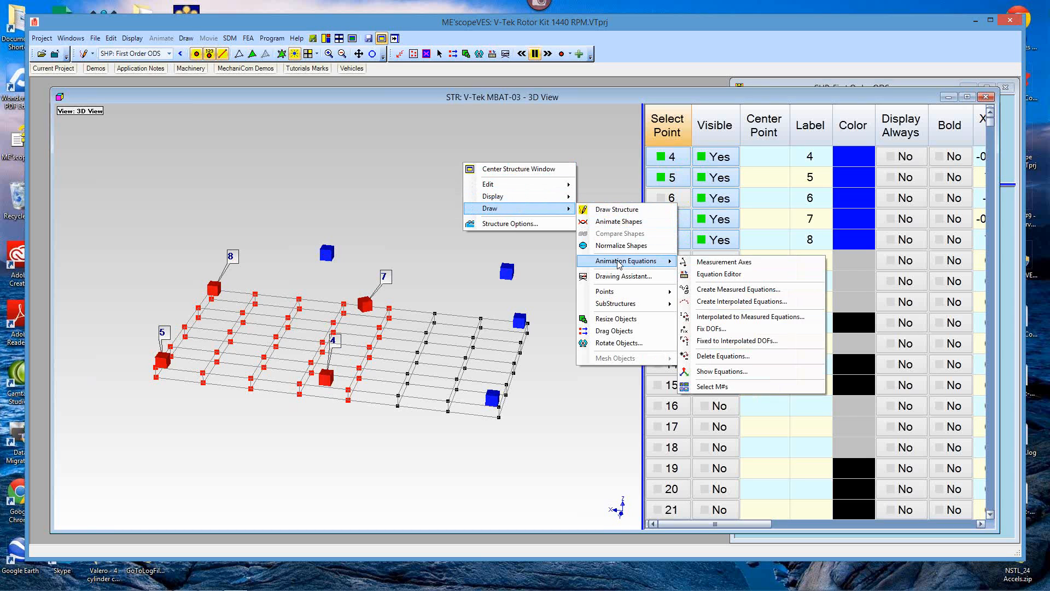
left_click(736, 302)
left_click(567, 347)
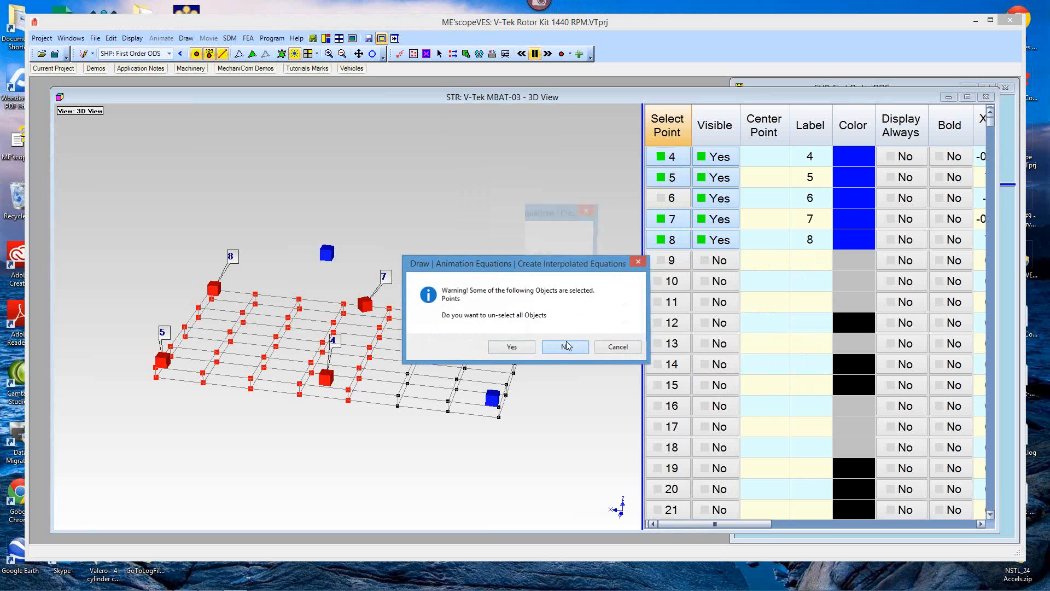
left_click(529, 354)
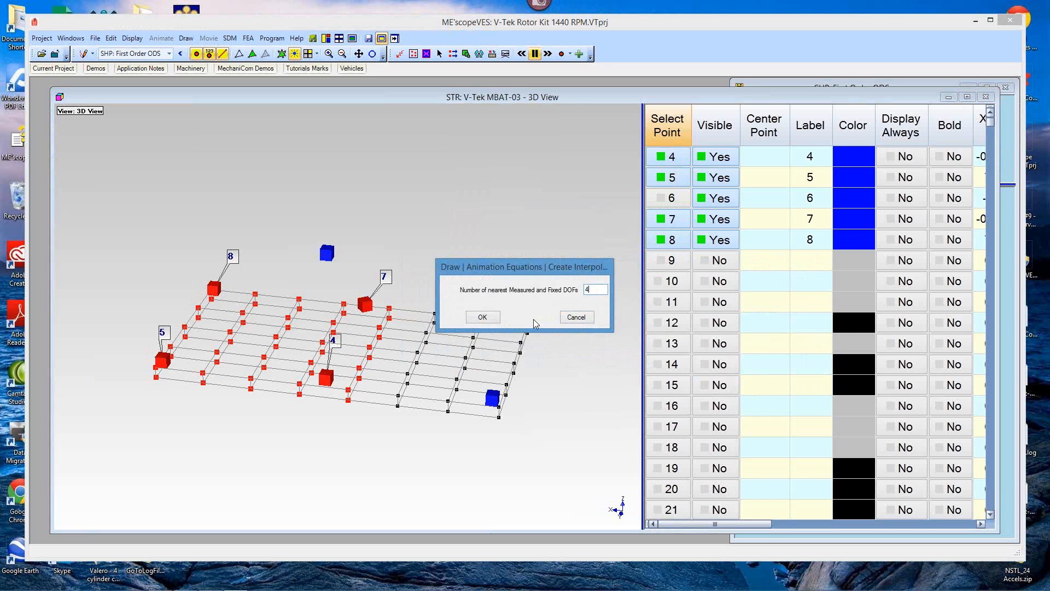
left_click(482, 317)
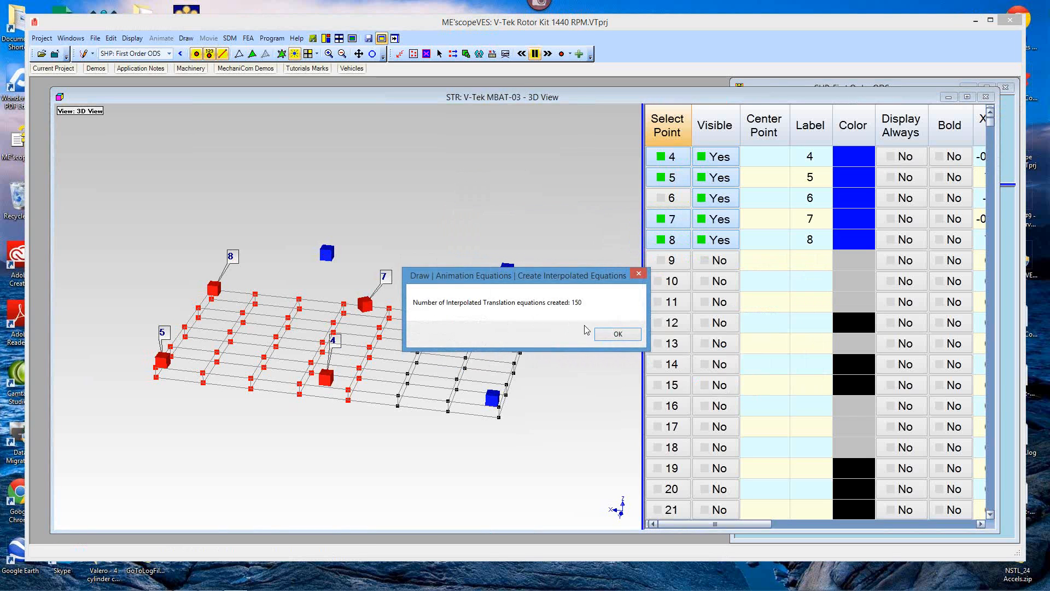
left_click(604, 335)
Animate the shape and examine the base plate's motion around tri-axial points 4, 5, 7 and 8 from a closer oblique view
right_click(537, 200)
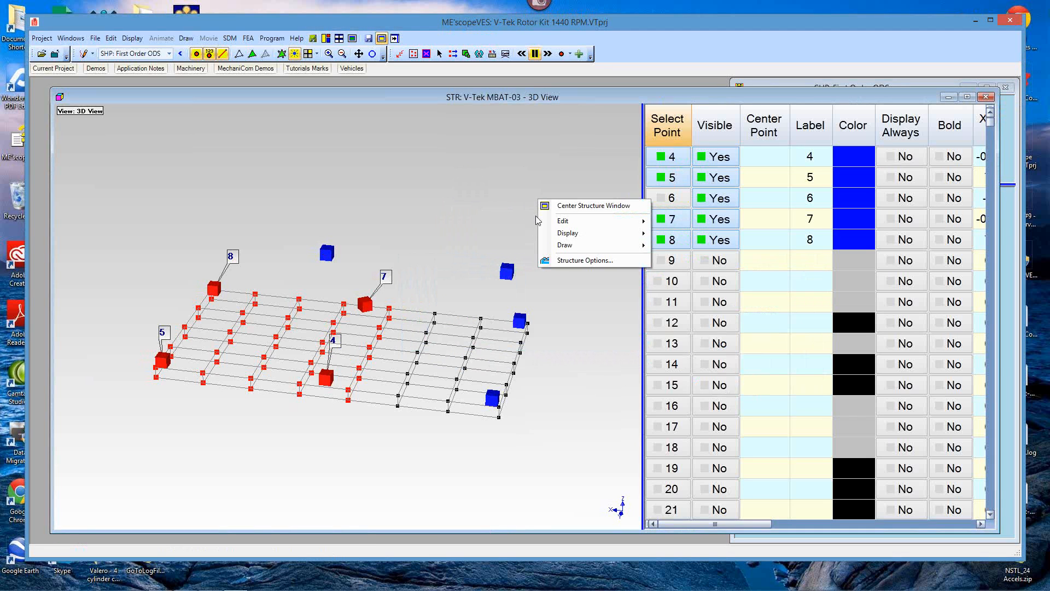
mouse_move(548, 246)
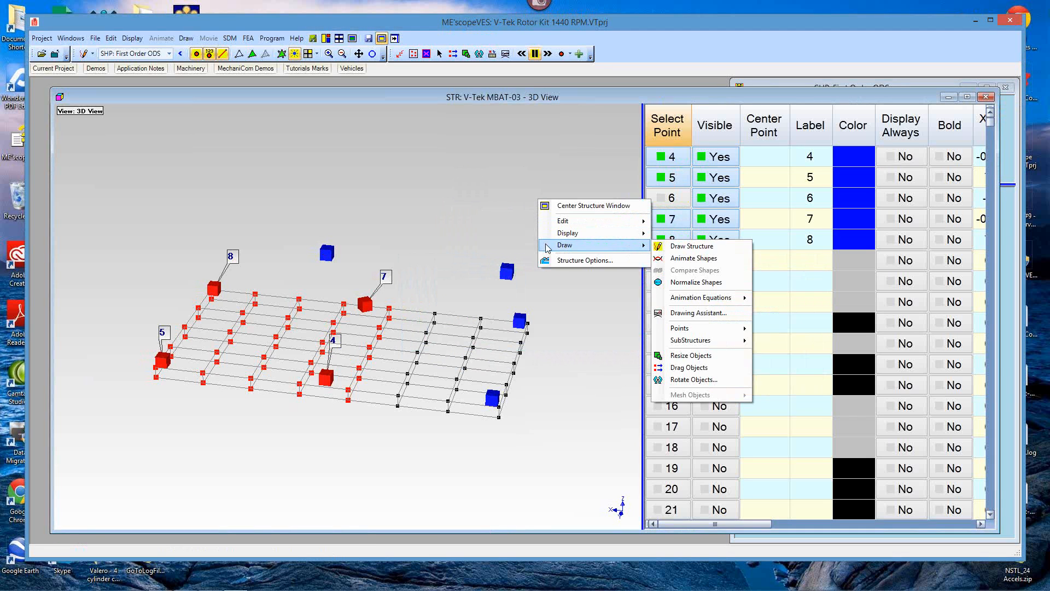
left_click(723, 259)
left_click_drag(570, 236, 489, 230)
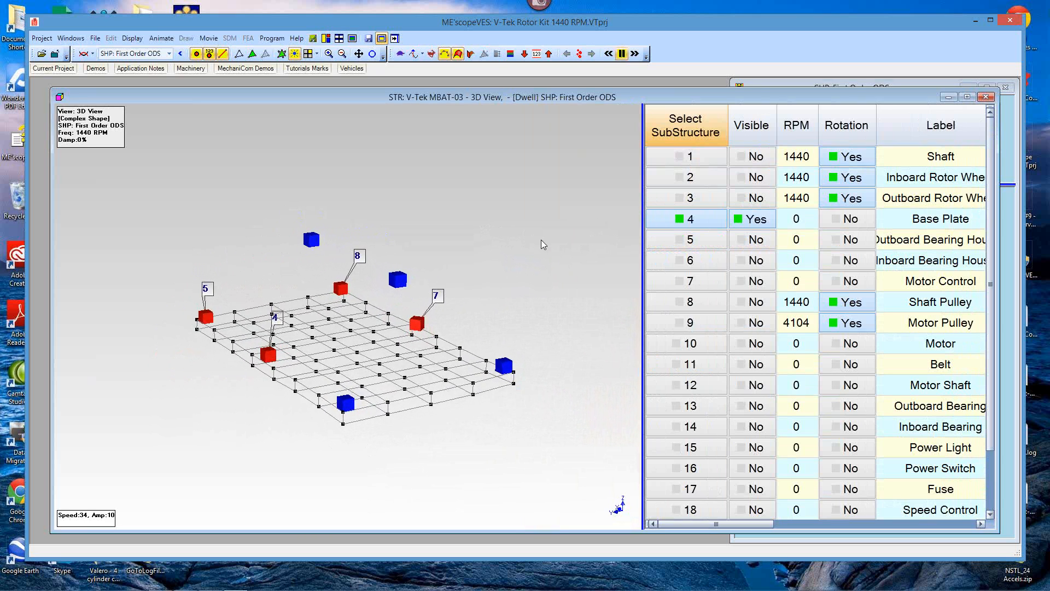
scroll(541, 239, "up", 4)
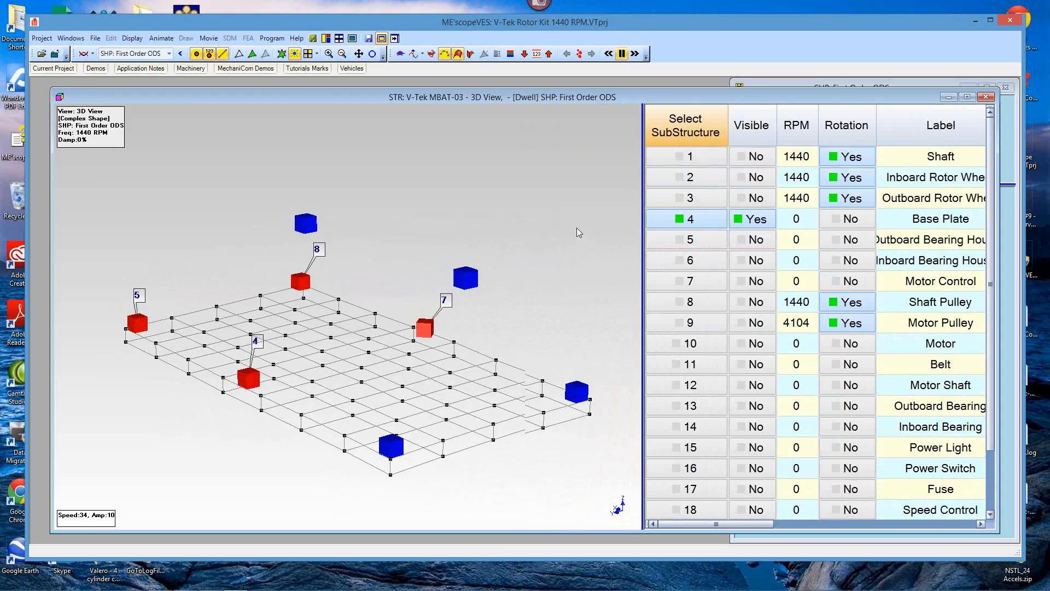
Return to drawing the structure and make the Power Light, Power Switch, Fuse, Speed Control and Motor Control substructures visible
right_click(532, 169)
mouse_move(612, 202)
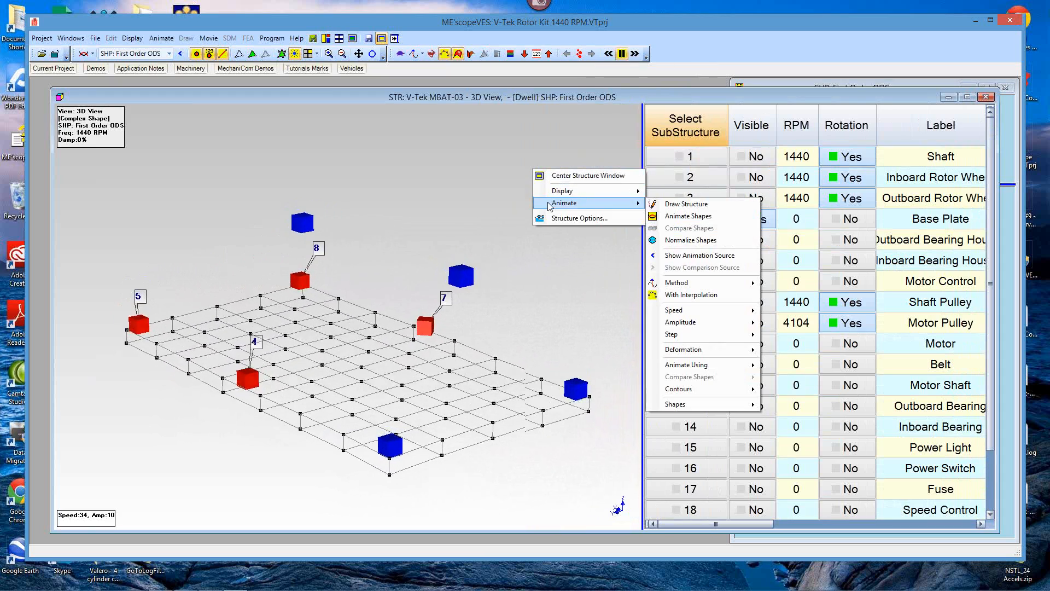
left_click(682, 204)
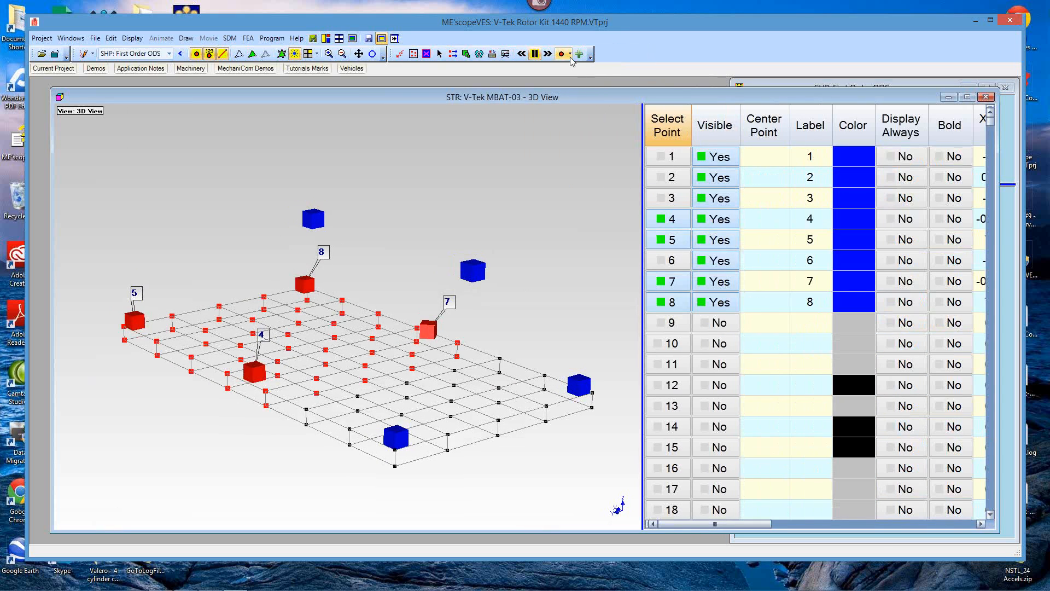
left_click(569, 54)
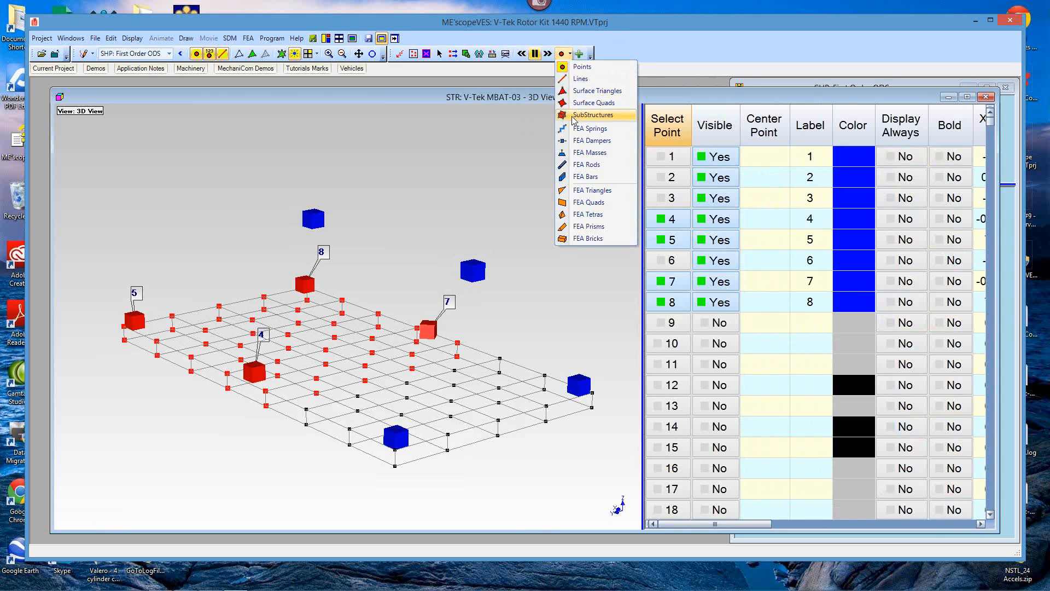
left_click(574, 116)
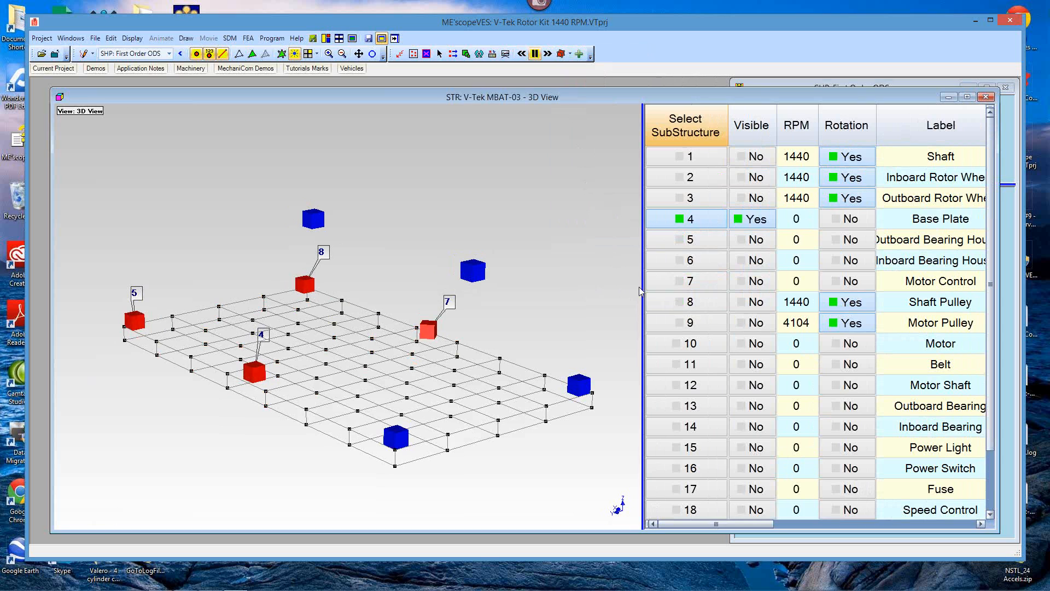
left_click_drag(642, 286, 570, 265)
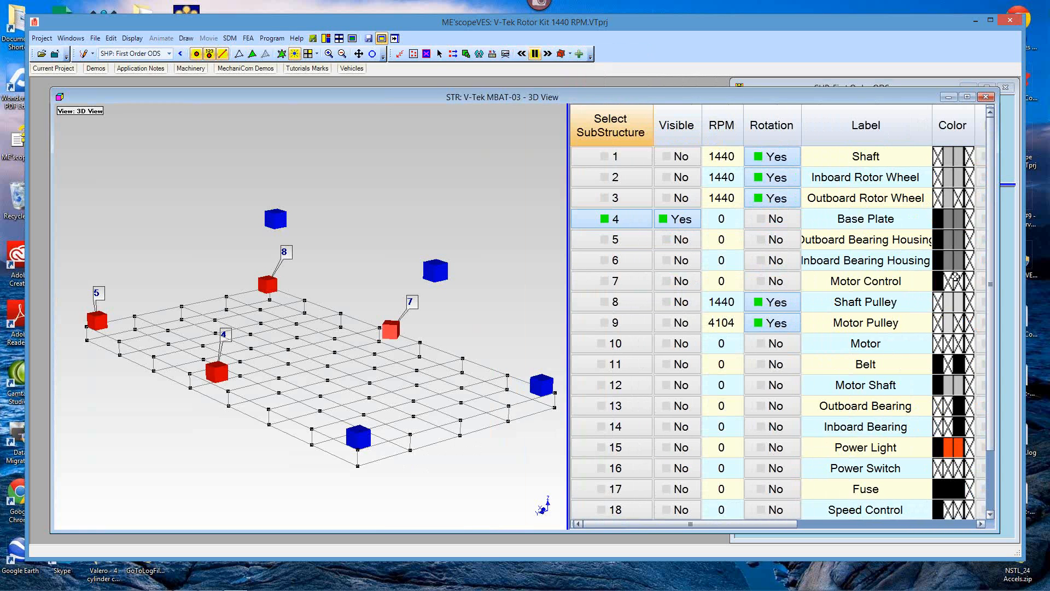
left_click_drag(993, 386, 999, 457)
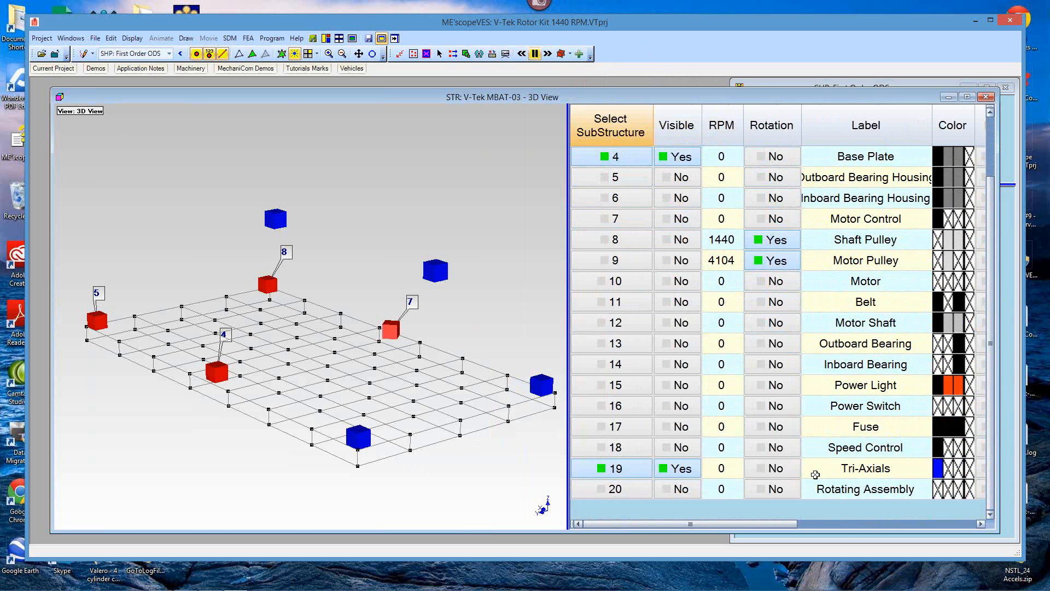
left_click(678, 386)
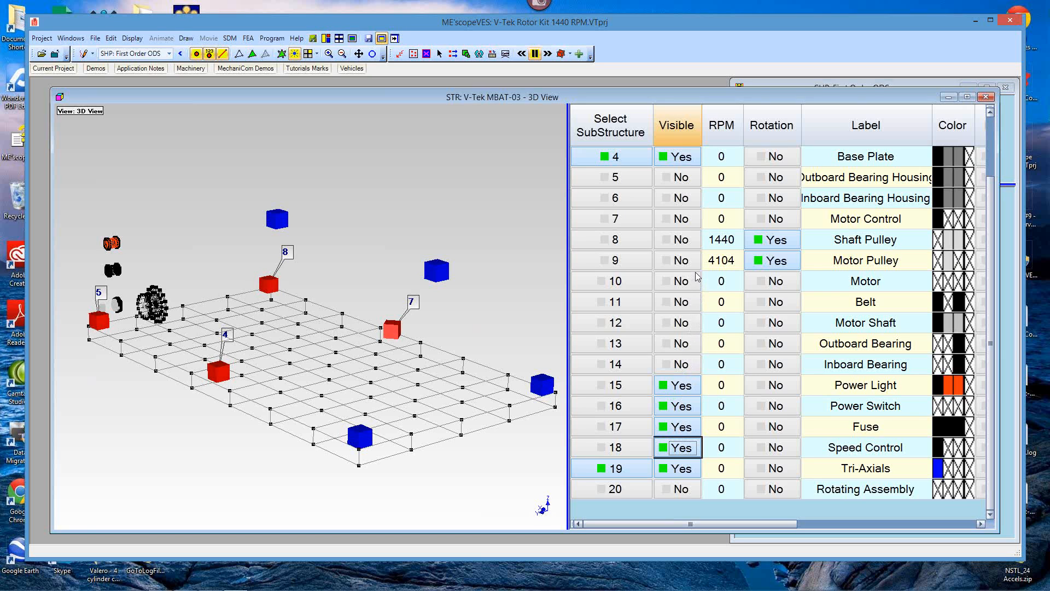
left_click(689, 222)
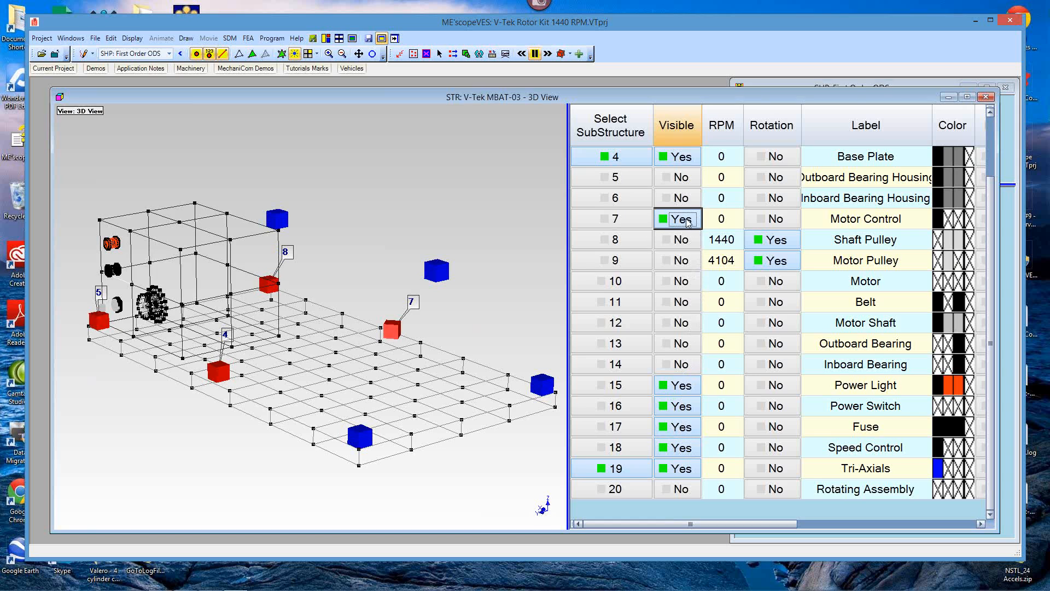
Animate the shape and examine from several angles how the motor control box and its parts move with the base plate
left_click_drag(539, 285, 631, 287)
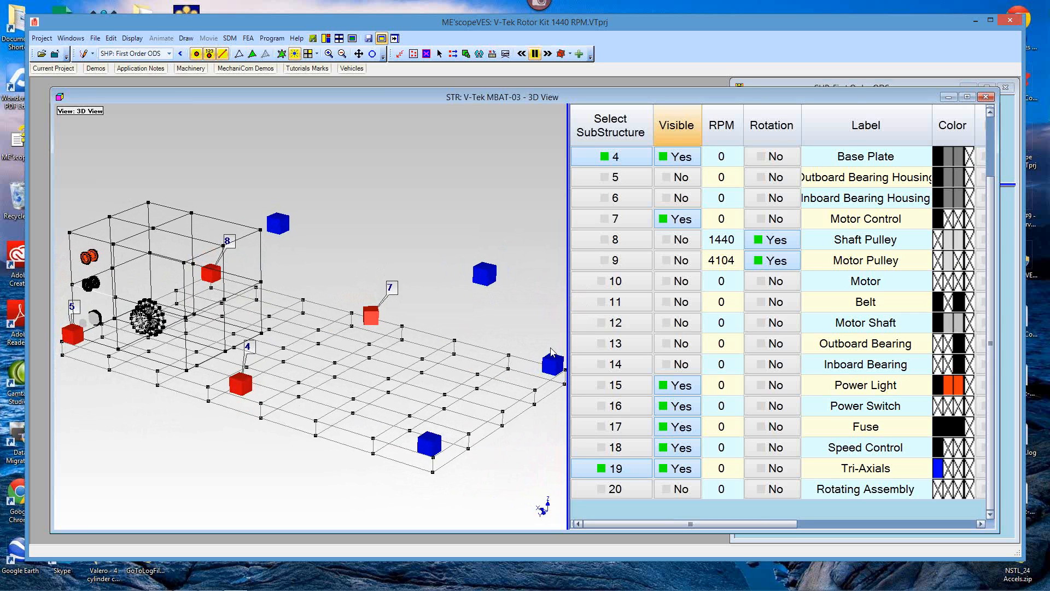
left_click_drag(568, 303, 769, 303)
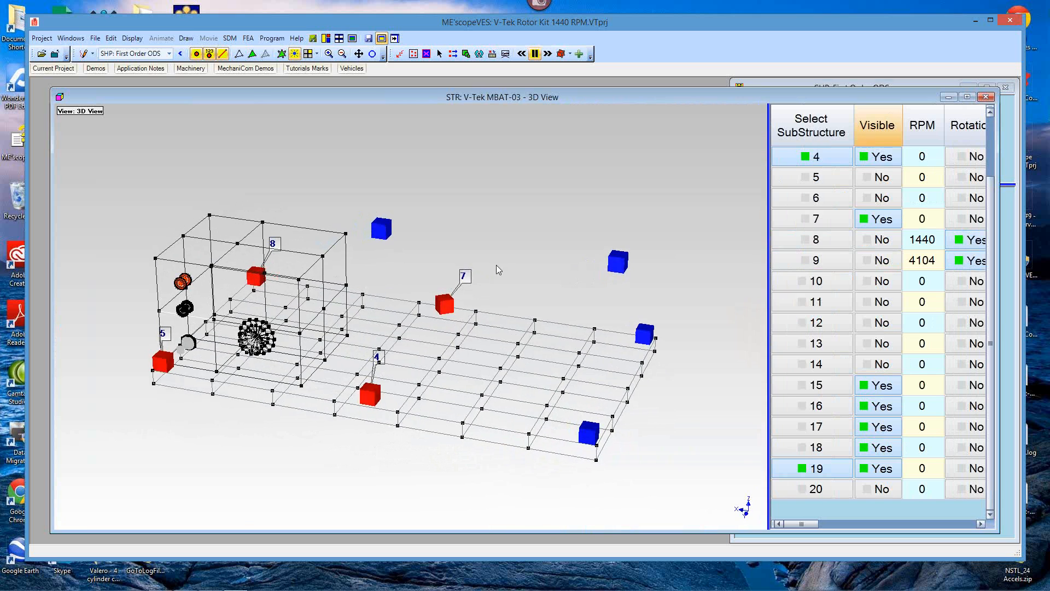
right_click(533, 220)
mouse_move(540, 269)
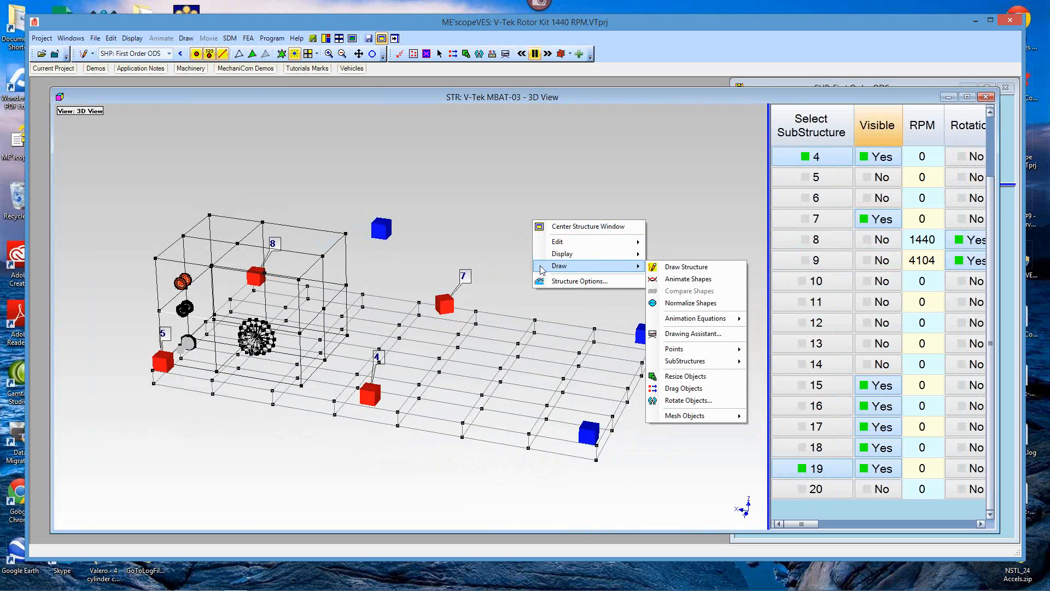
left_click(659, 279)
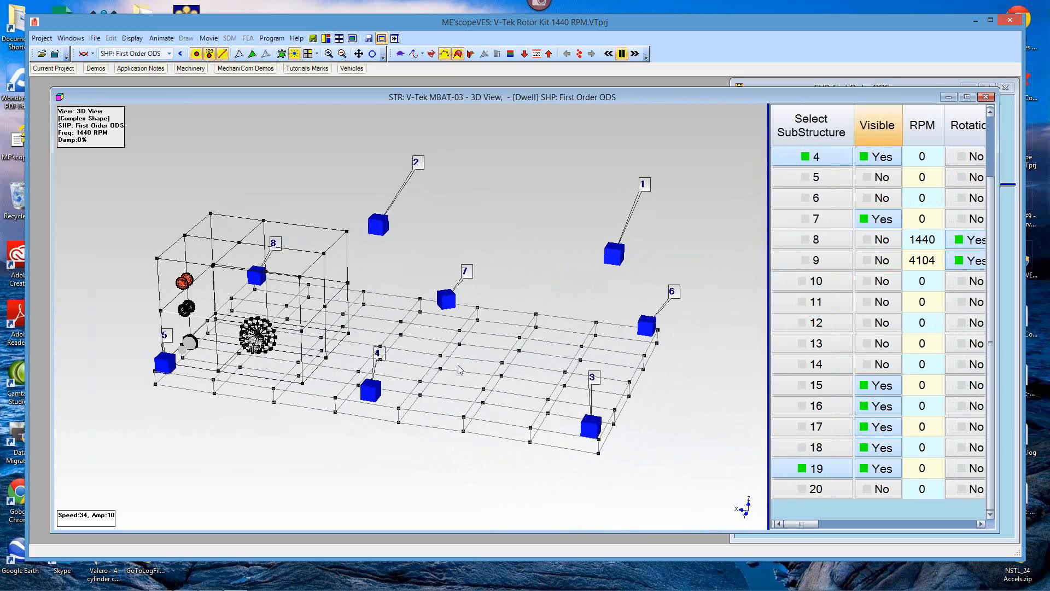
left_click_drag(356, 448, 457, 450)
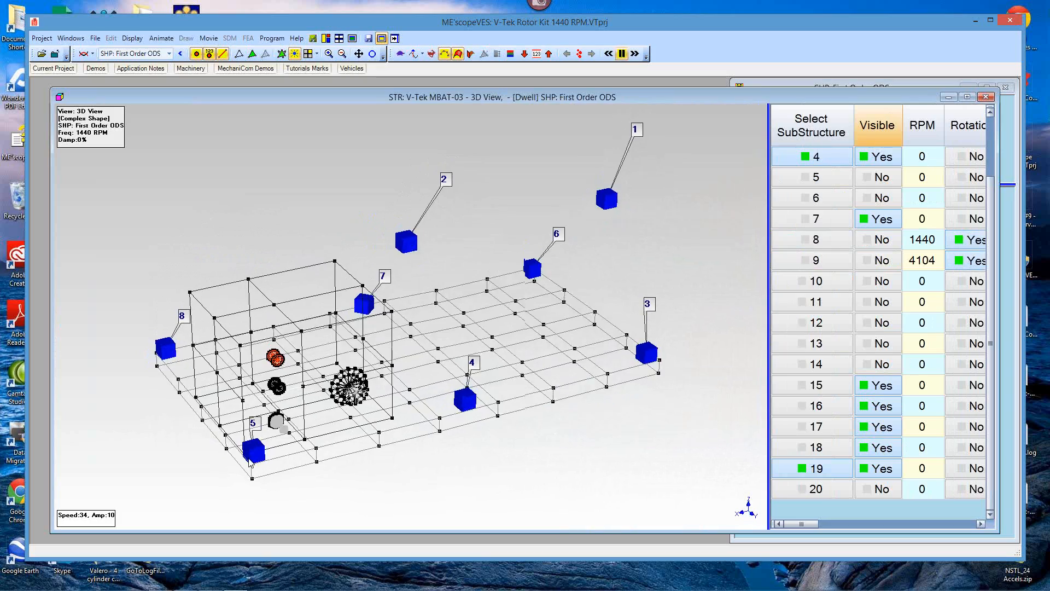
left_click_drag(373, 477, 426, 460)
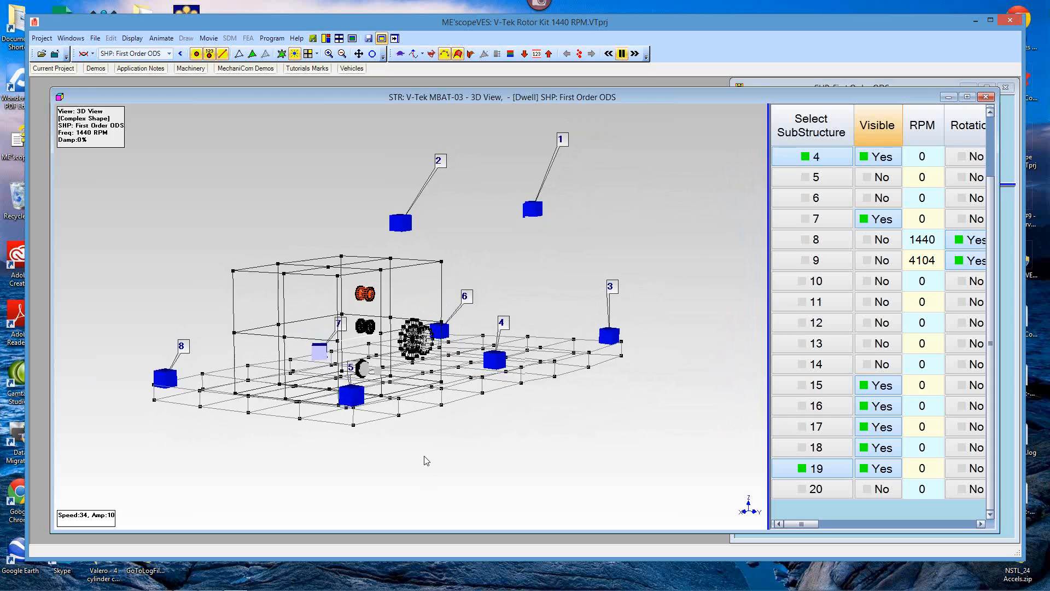
left_click_drag(424, 456, 413, 462)
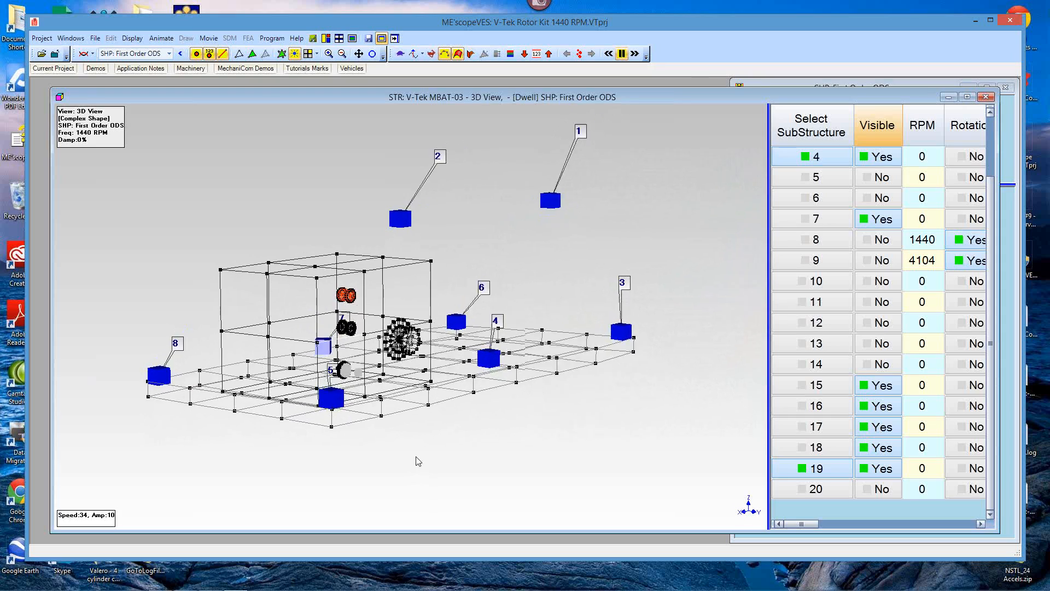
left_click_drag(413, 461, 321, 501)
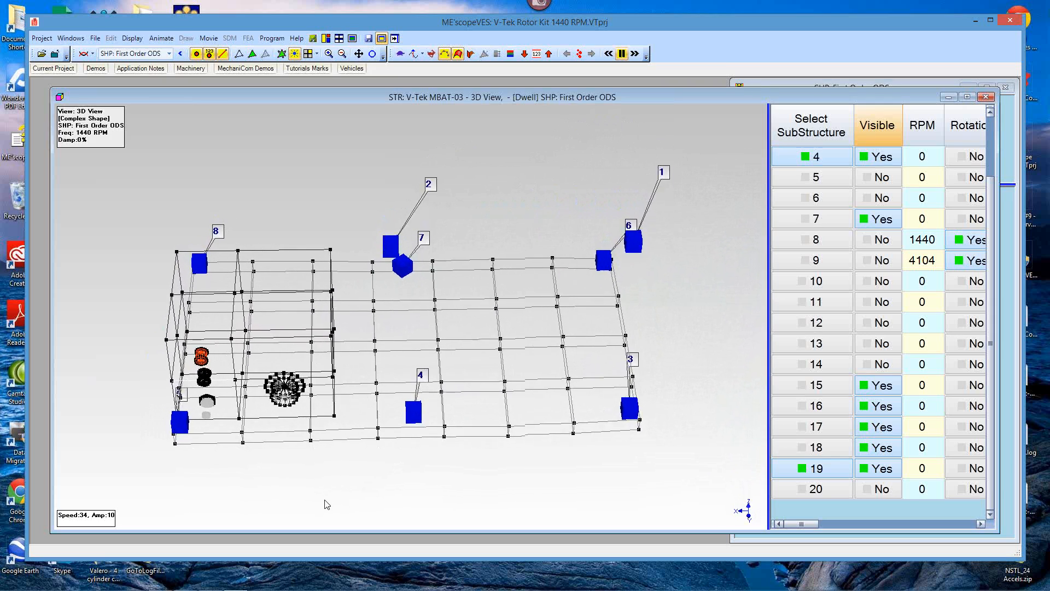
left_click_drag(328, 498, 410, 384)
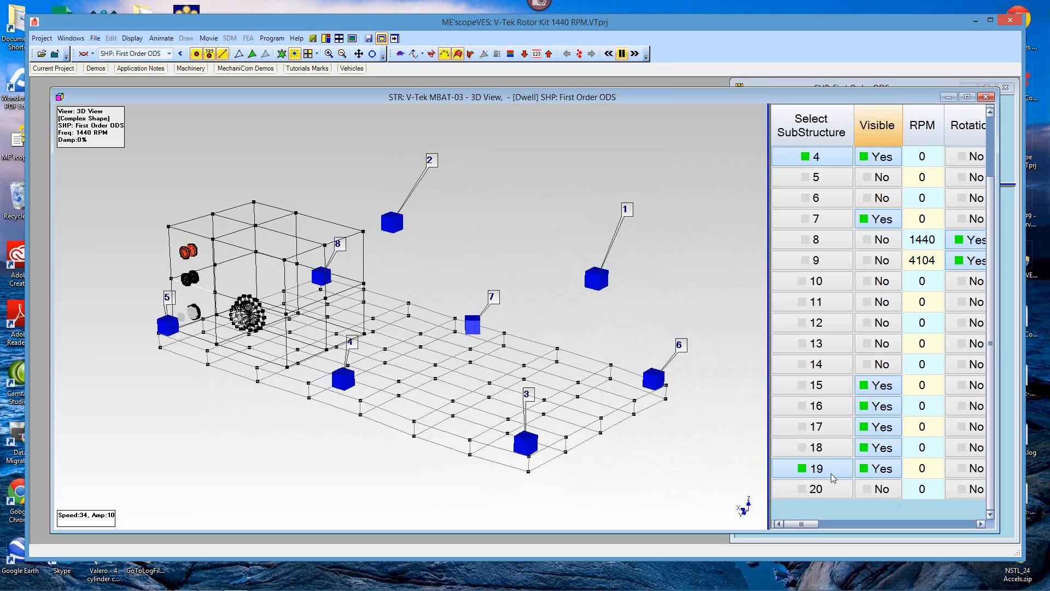
Hide the Tri-Axials substructure and return from animation to drawing the structure
left_click(885, 471)
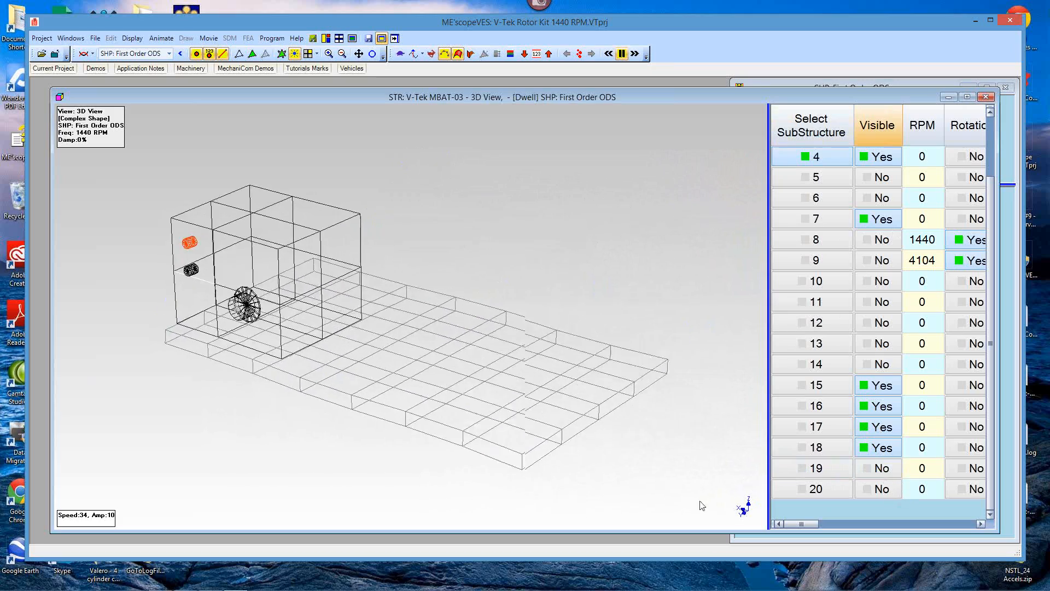
scroll(682, 509, "up", 2)
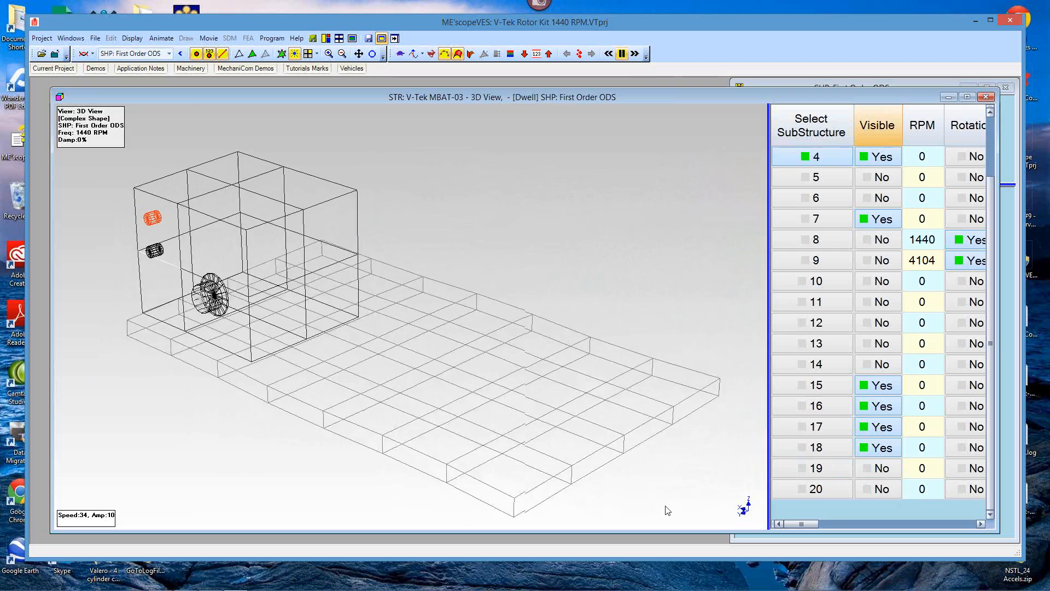
right_click(580, 158)
mouse_move(605, 192)
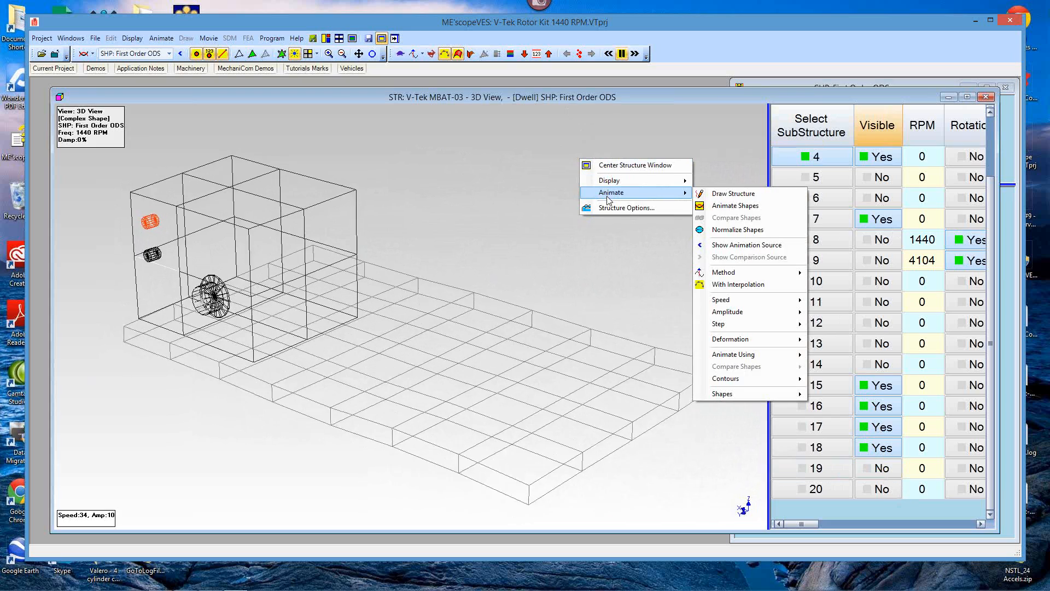
left_click(721, 193)
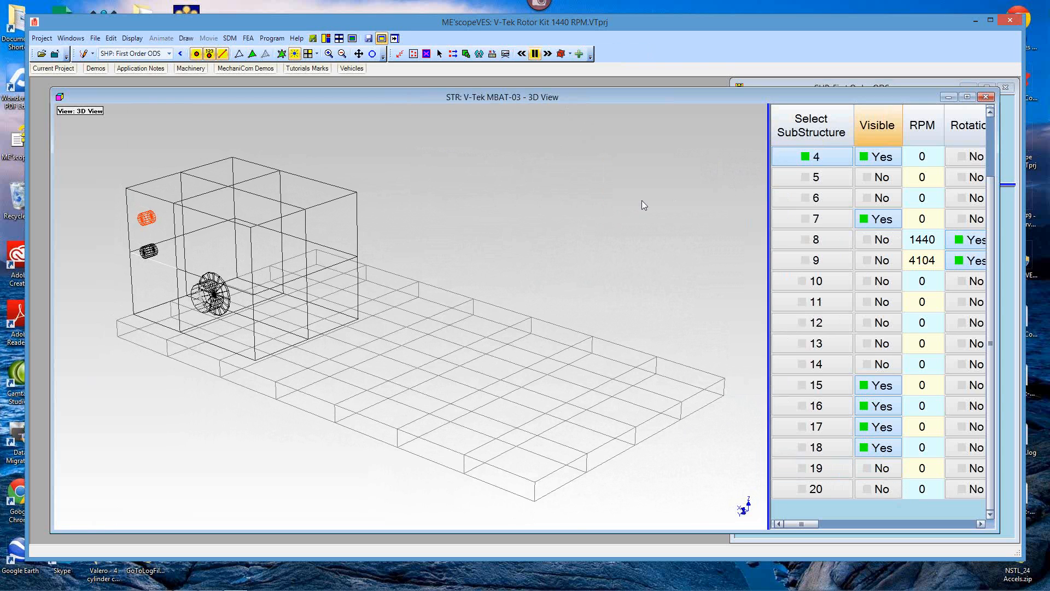
left_click_drag(615, 208, 622, 274)
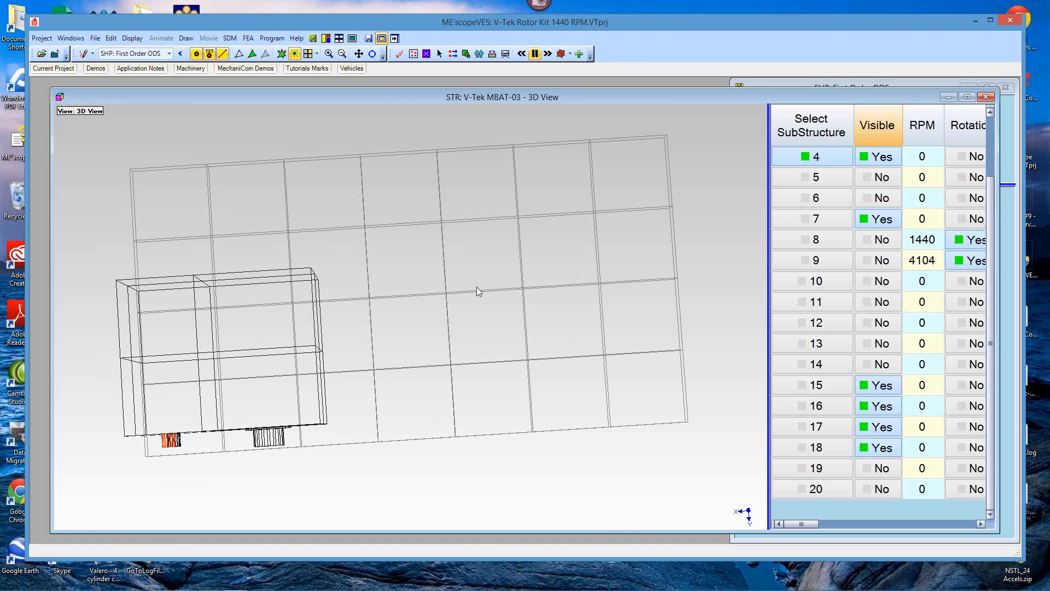
left_click_drag(473, 285, 384, 226)
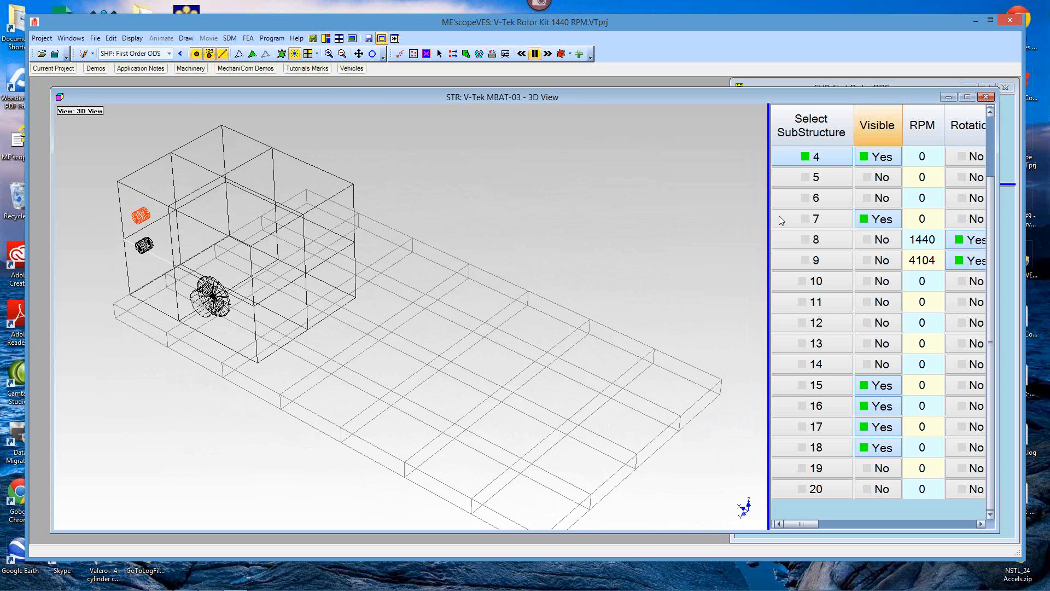
Replace the Base Plate selection with the Motor Control, Power Light, Power Switch, Fuse and Speed Control substructures
left_click_drag(769, 214, 576, 199)
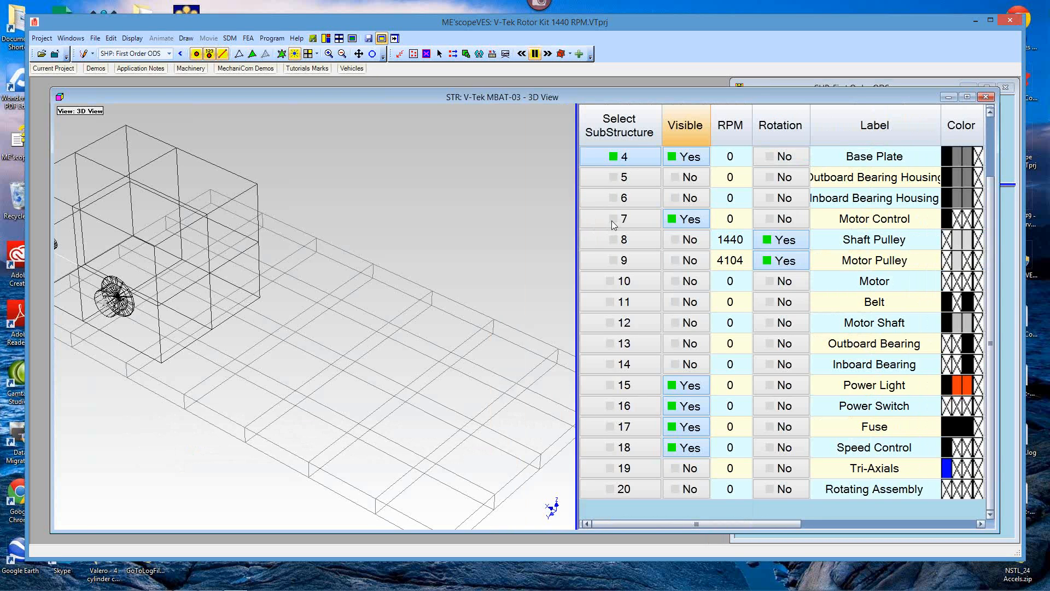
left_click(637, 159)
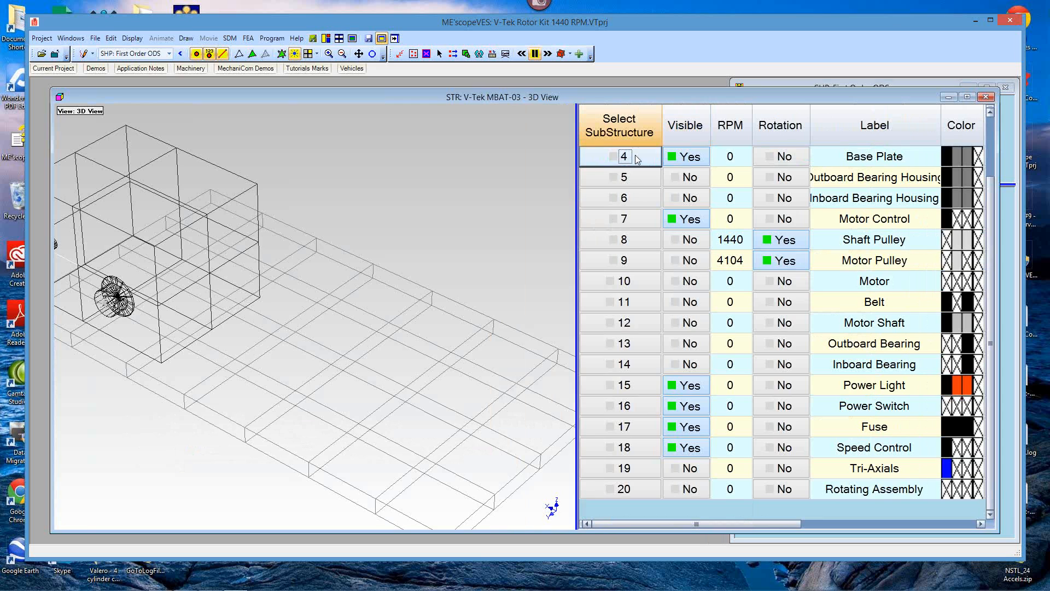
left_click(632, 226)
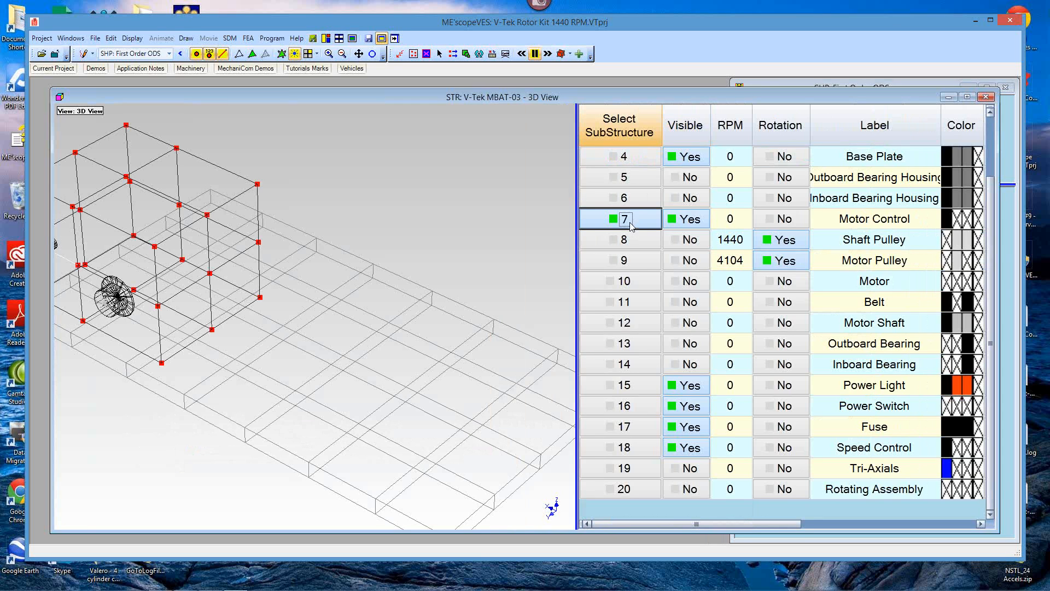
left_click(637, 393)
left_click(639, 410)
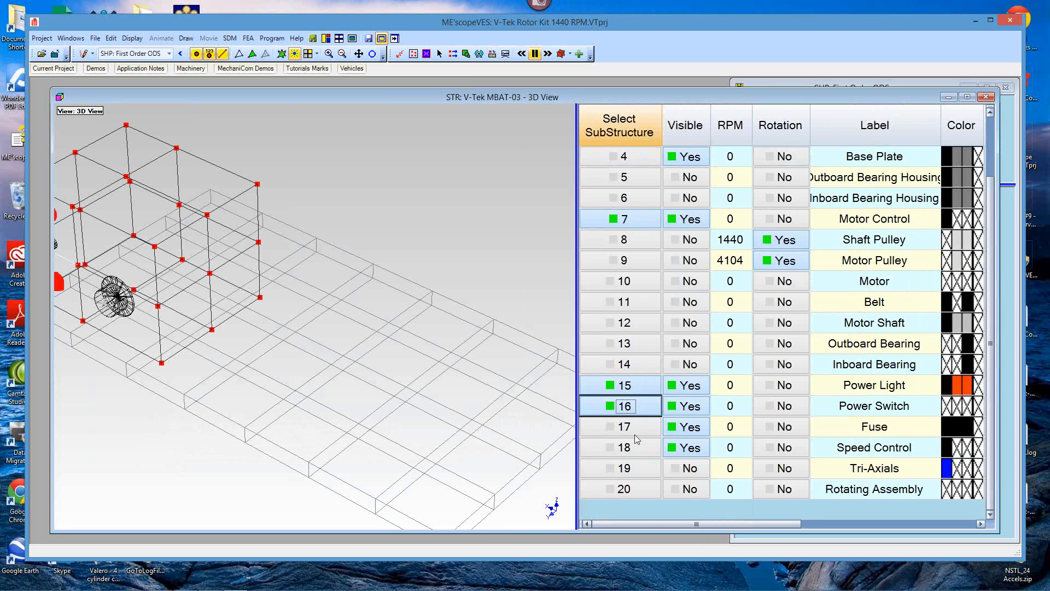
left_click(636, 436)
left_click(637, 449)
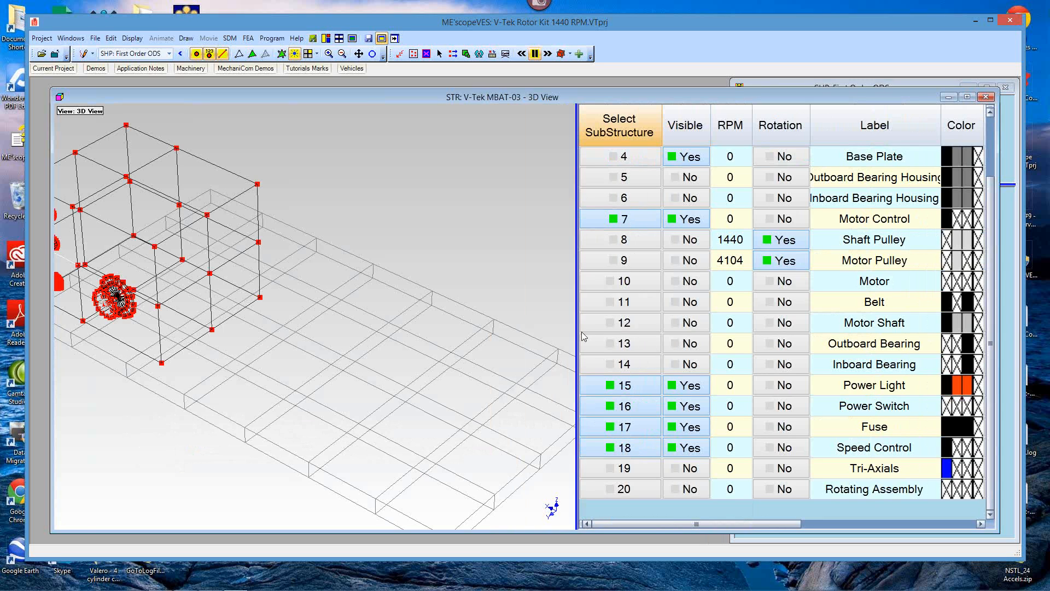
left_click_drag(576, 319, 767, 319)
left_click_drag(565, 340, 583, 321)
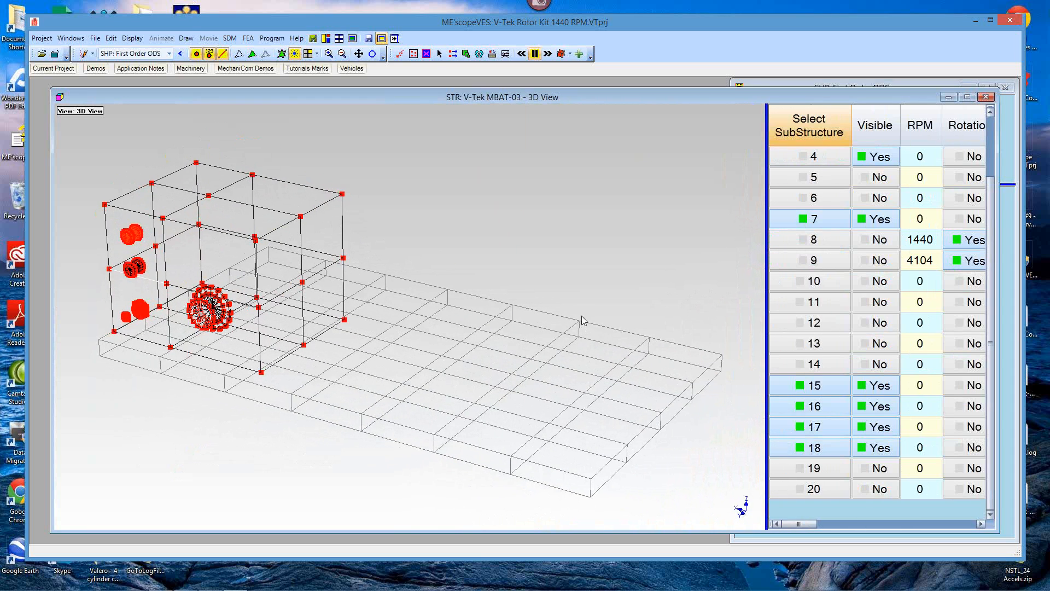
Delete the animation equations from the selected motor control box, light, switch, fuse and speed control points, keeping the selection
right_click(590, 161)
mouse_move(603, 209)
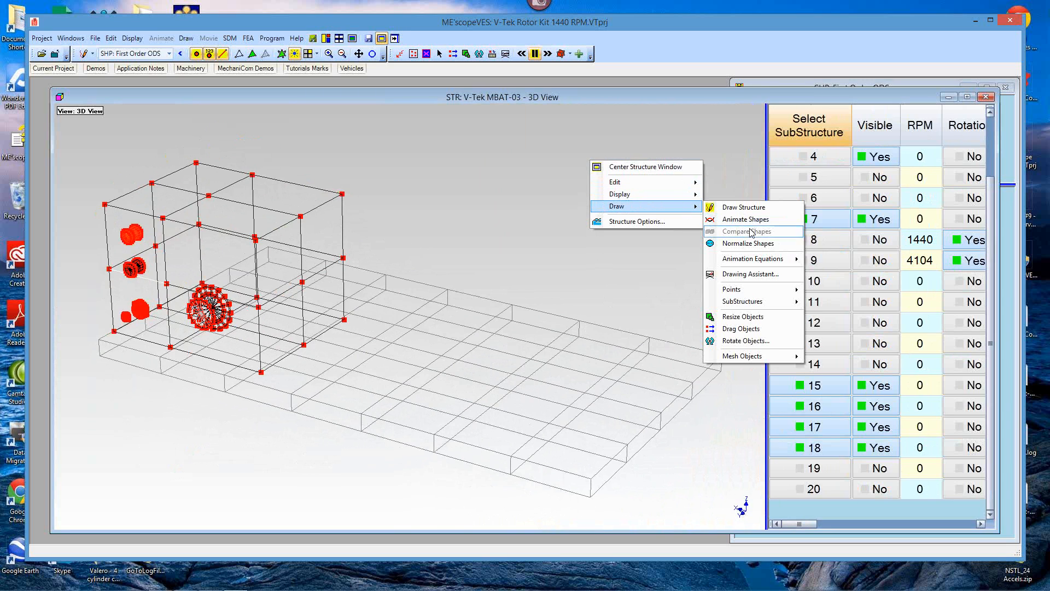
mouse_move(759, 262)
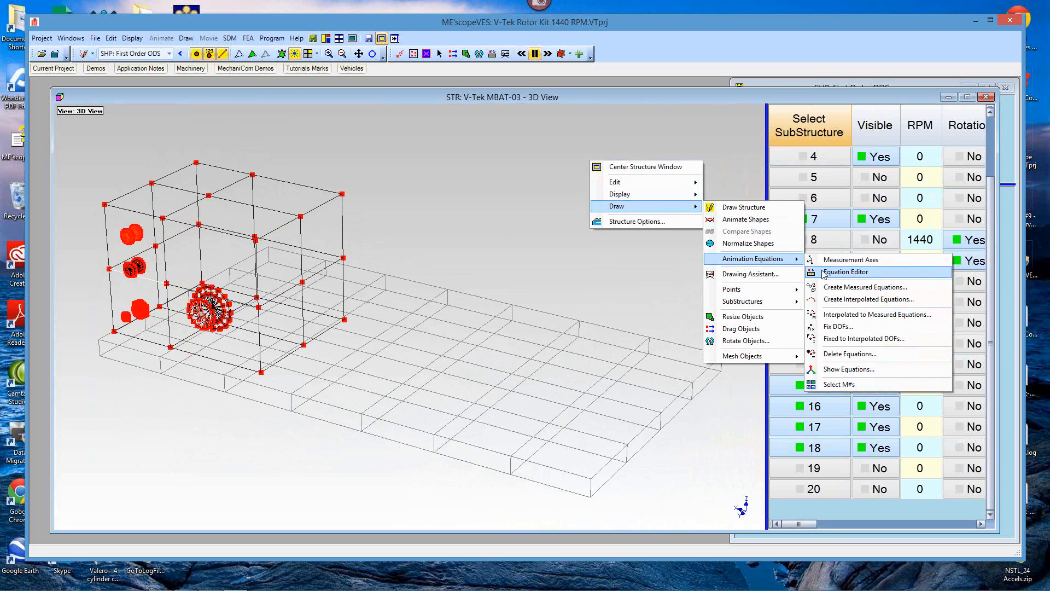
left_click(843, 356)
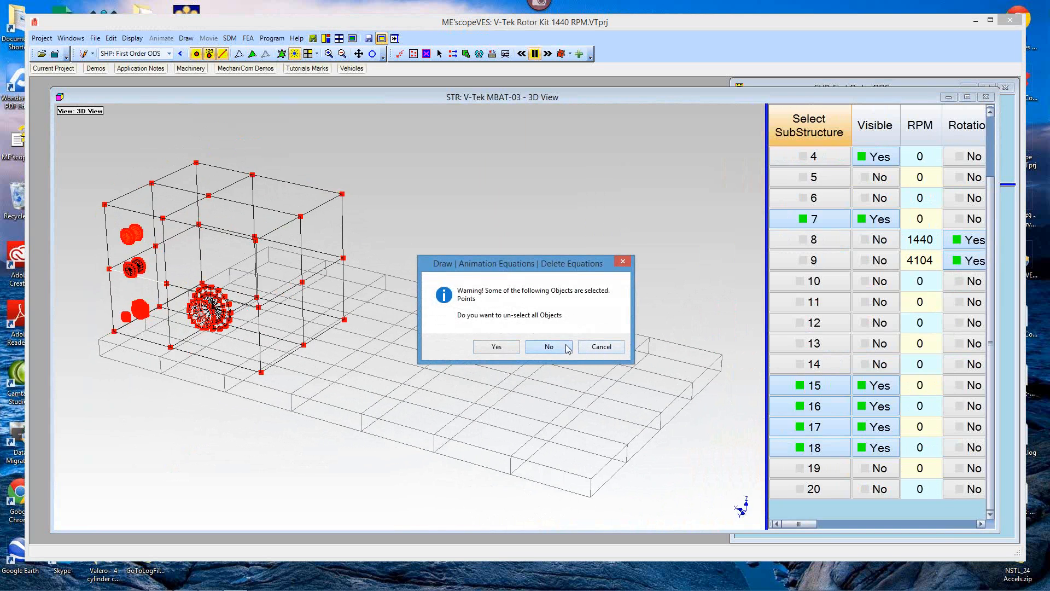
left_click(566, 347)
left_click(529, 353)
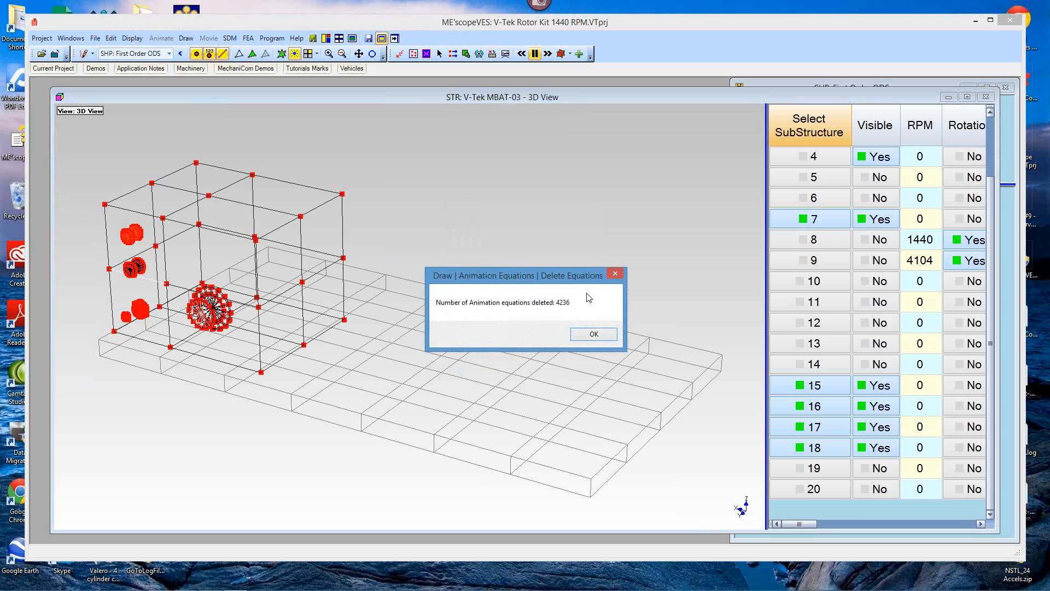
left_click(594, 334)
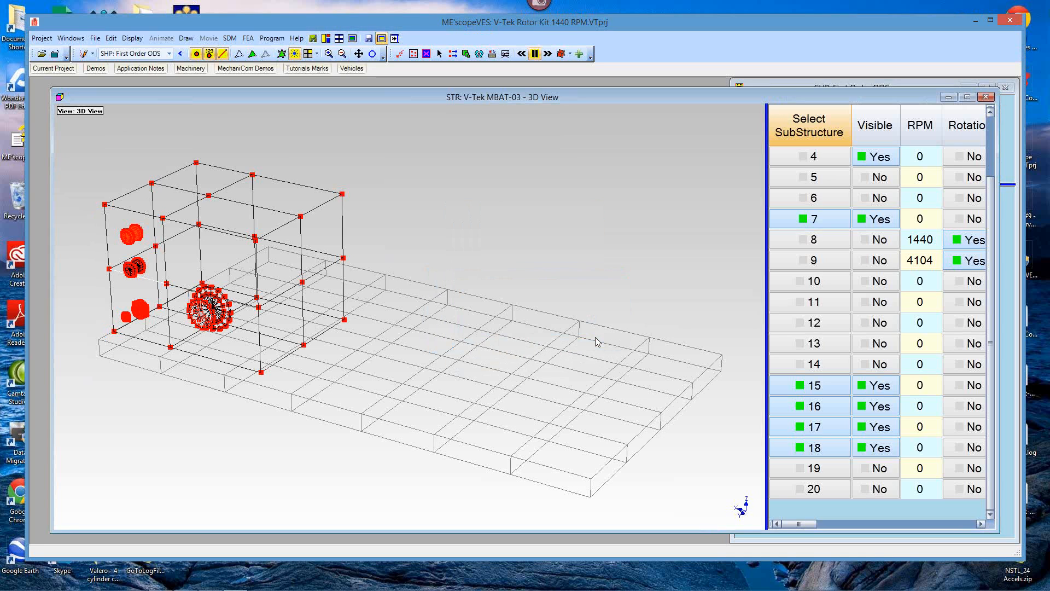
Try to animate the shape with the motor control parts' equations deleted, declining to create Measured equations
right_click(575, 213)
mouse_move(646, 249)
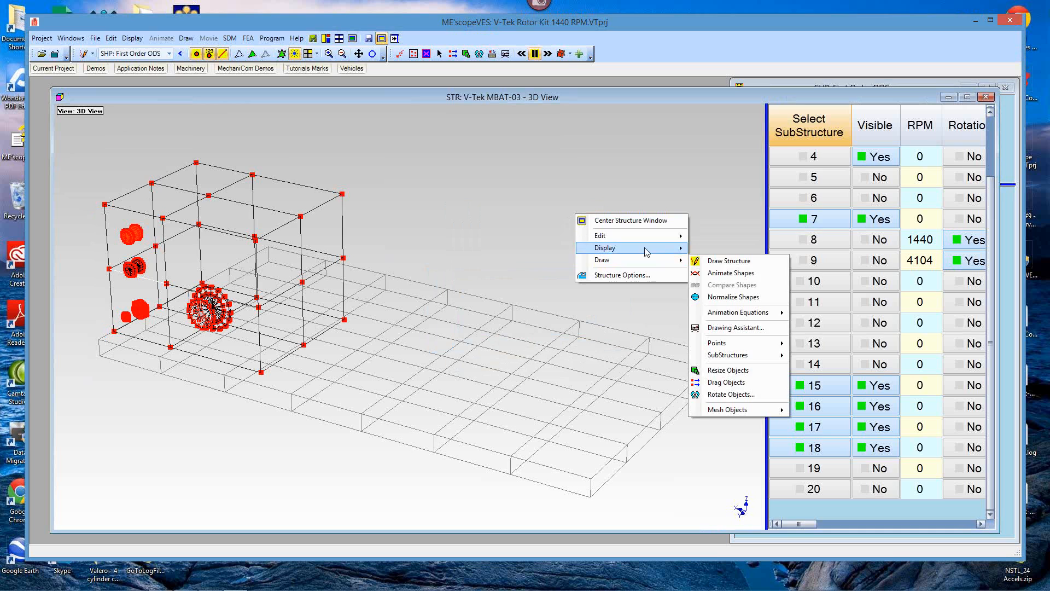
left_click(699, 272)
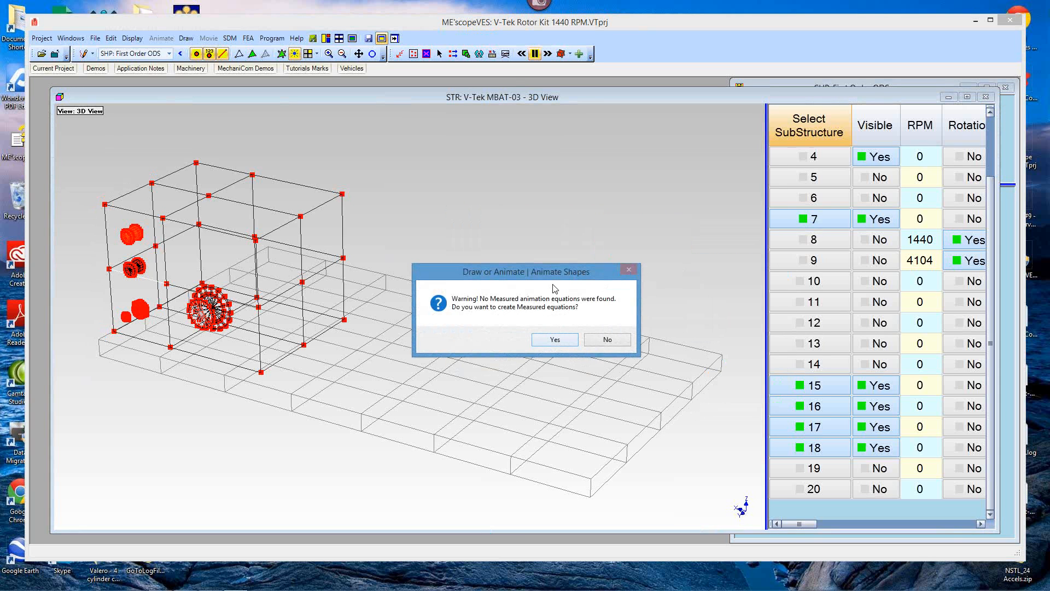
left_click_drag(562, 281, 603, 194)
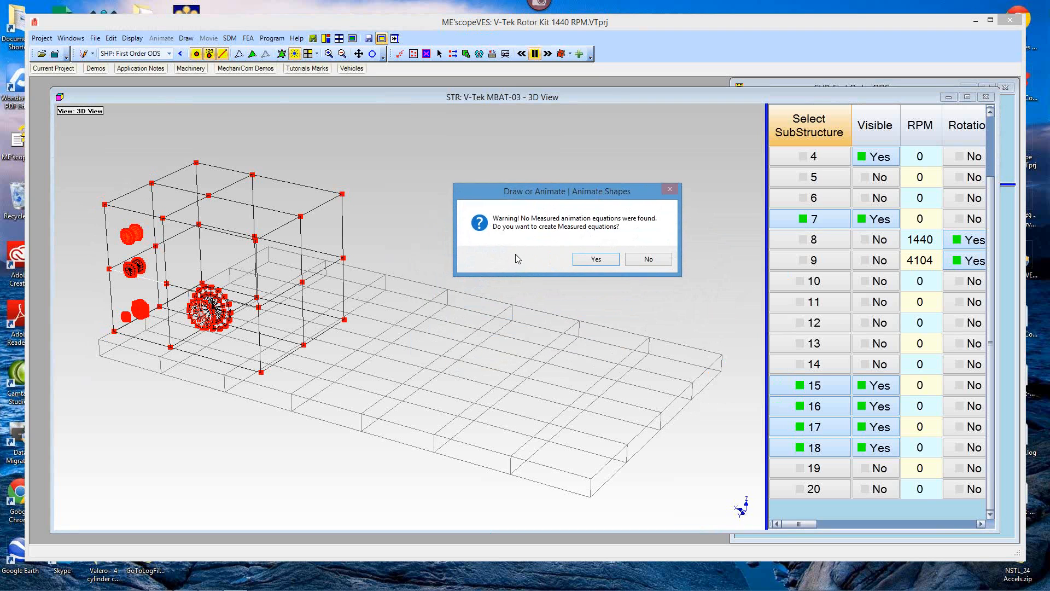
left_click(641, 262)
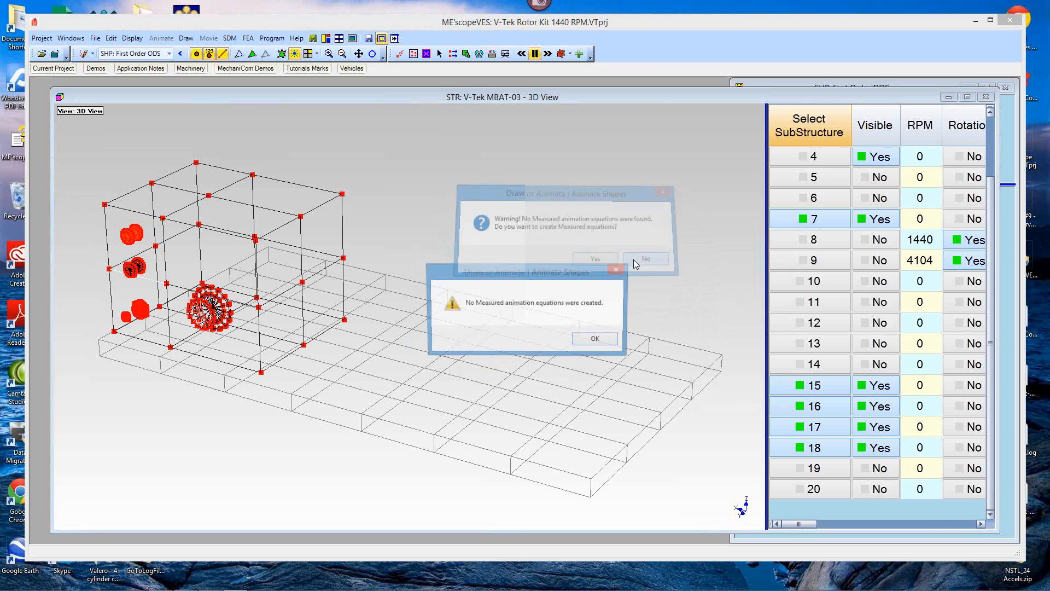
left_click(594, 340)
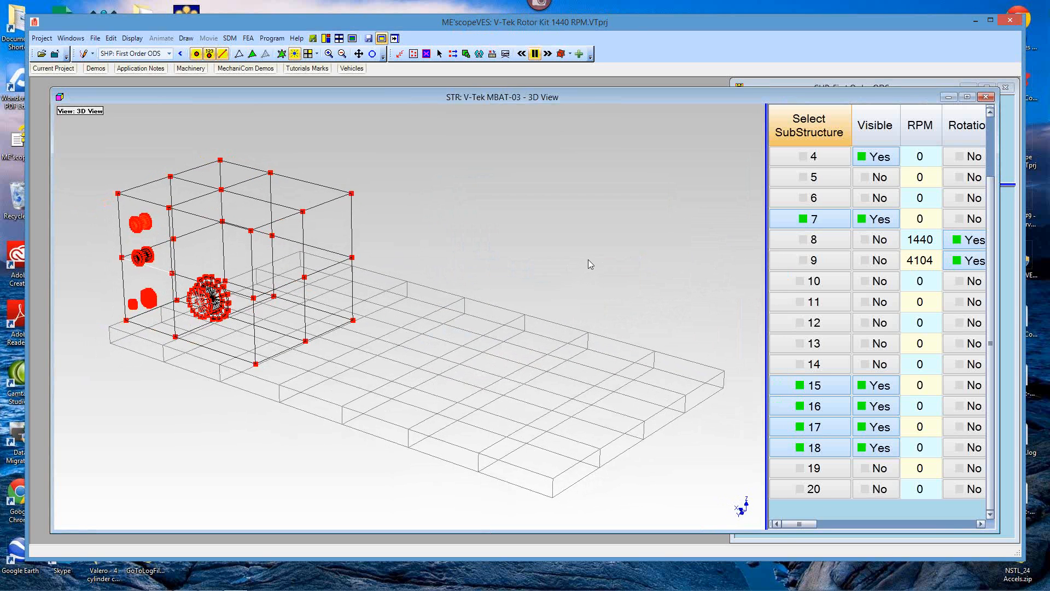
Clear the motor control parts from the substructure selection and select only the Base Plate
left_click_drag(567, 272, 617, 261)
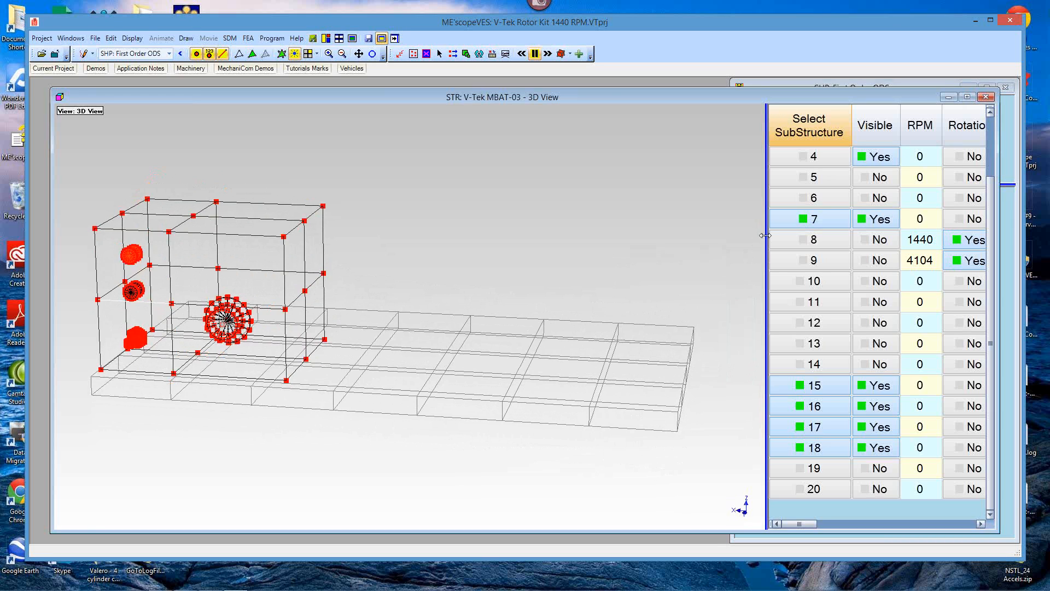
left_click_drag(766, 235, 581, 262)
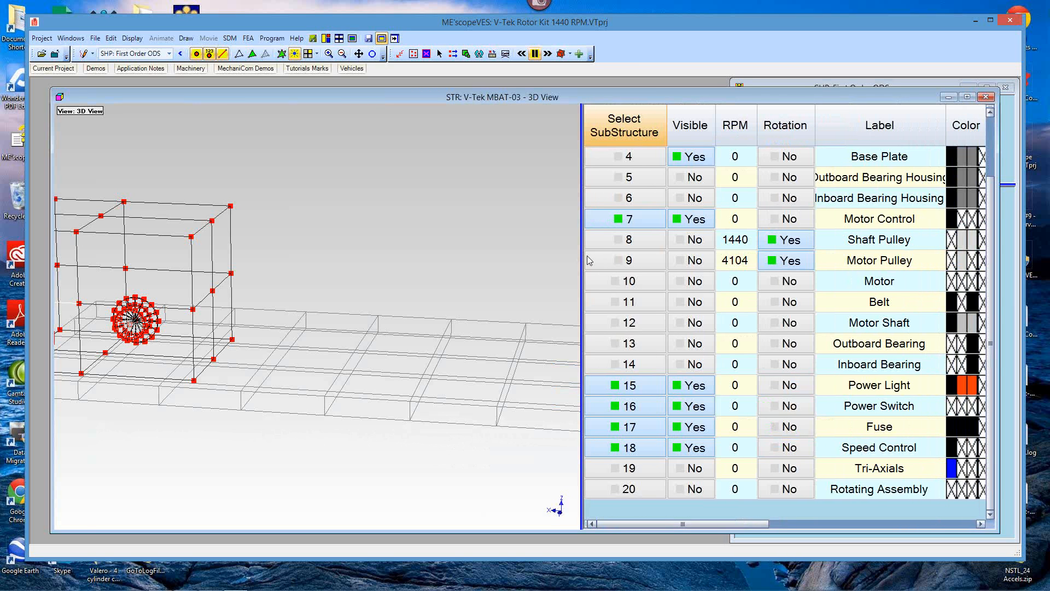
left_click(634, 142)
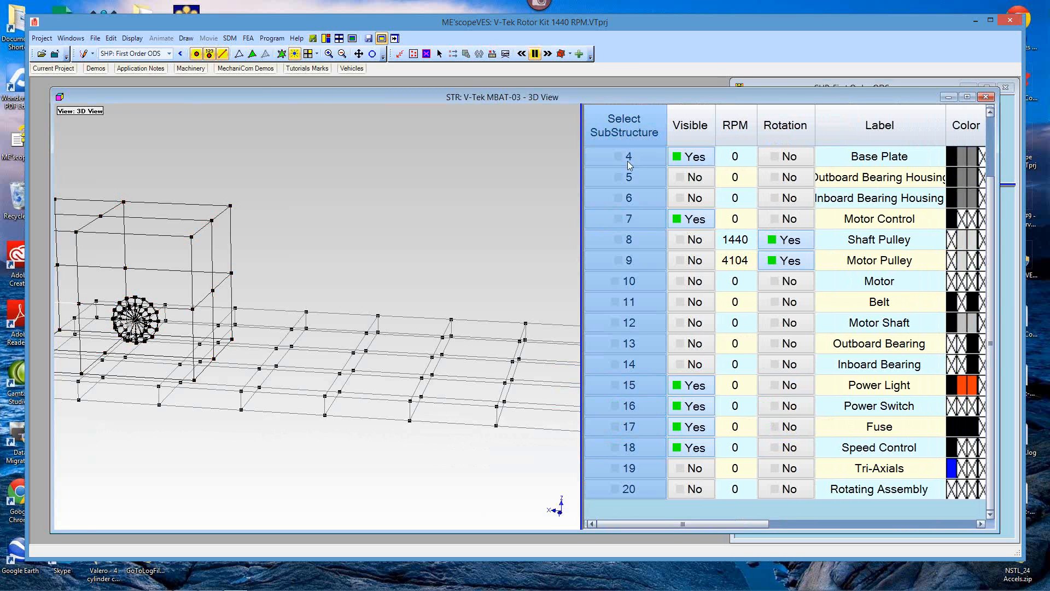
left_click(629, 158)
left_click_drag(445, 257, 397, 274)
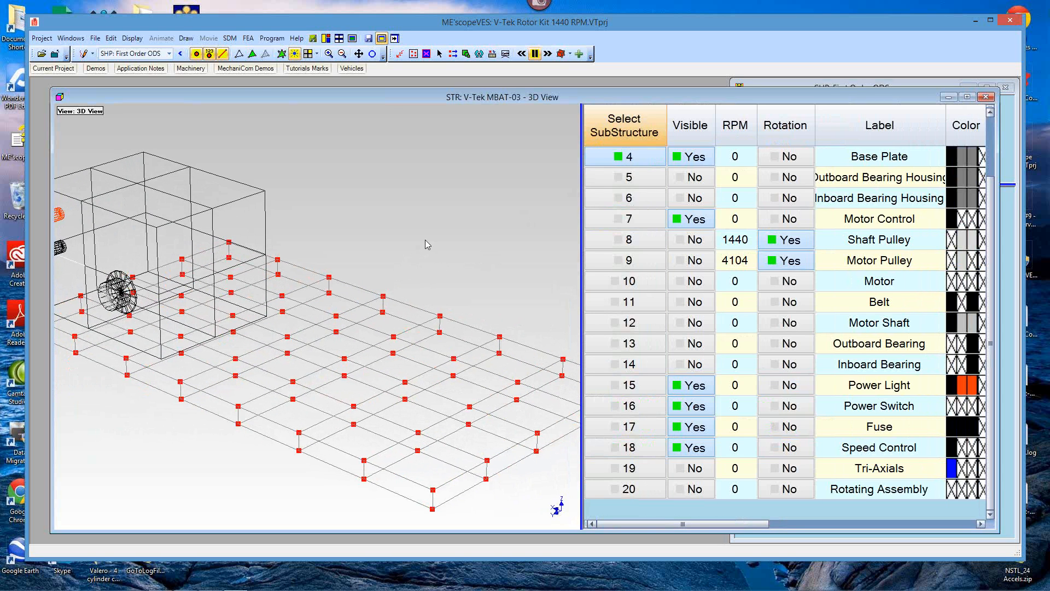
Convert the Base Plate's interpolated equations to Measured Translation equations for the X, Y and Z axes, keeping the selection
right_click(434, 213)
mouse_move(453, 261)
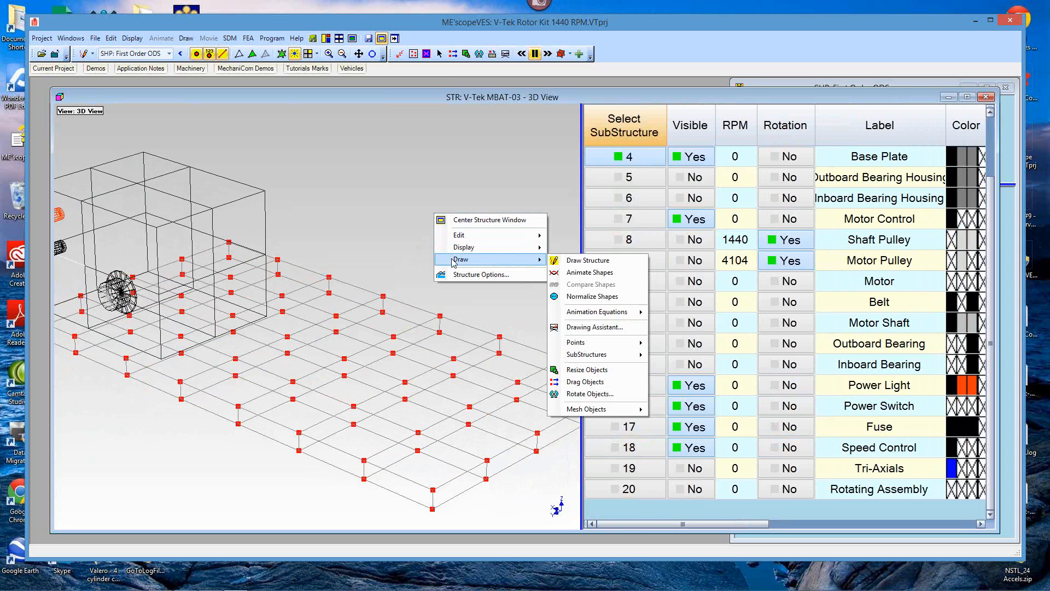
mouse_move(580, 317)
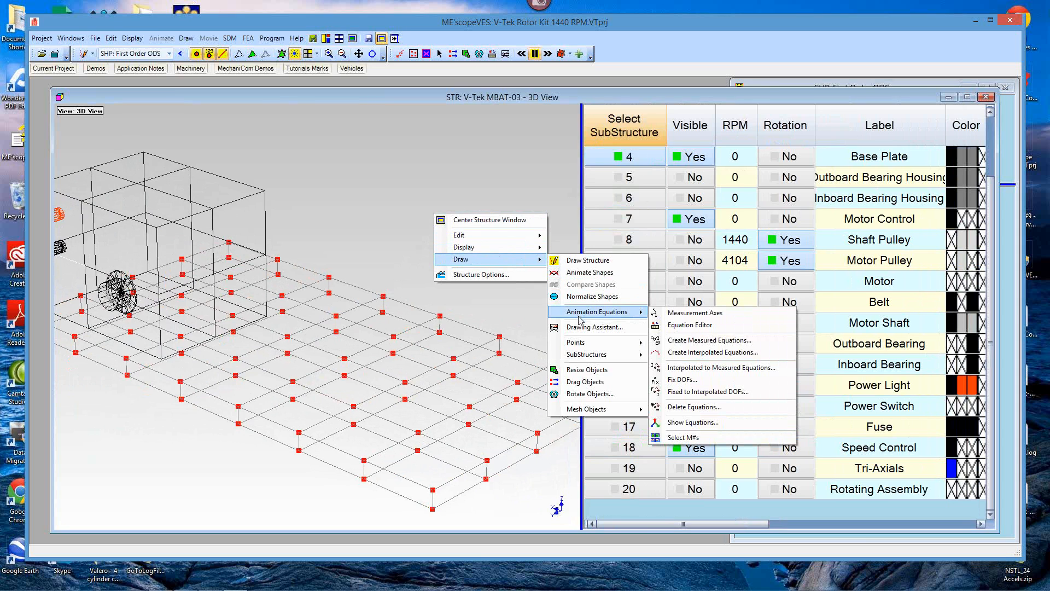
left_click(686, 368)
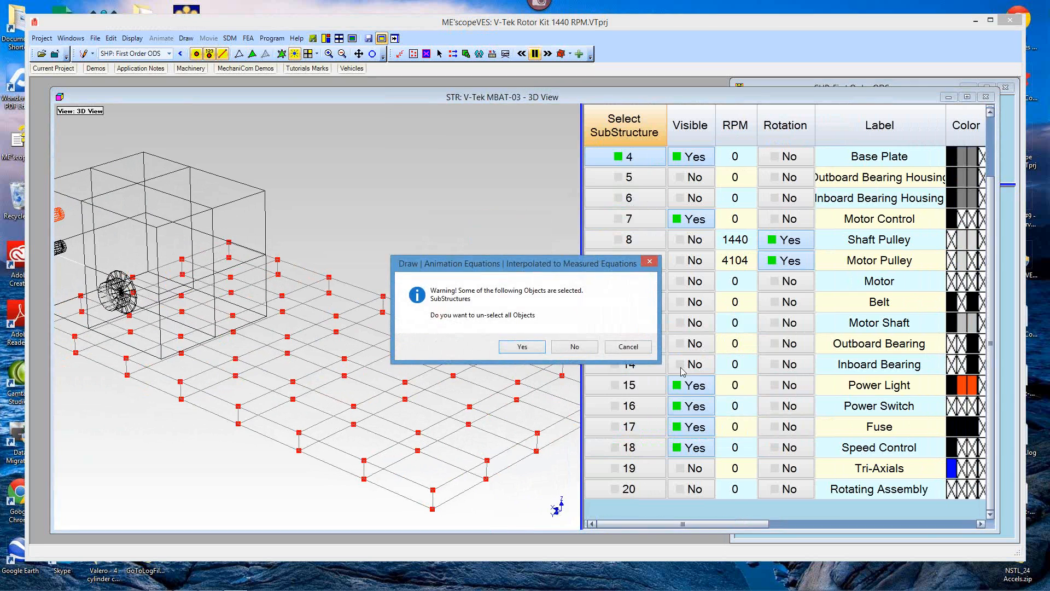
left_click(572, 349)
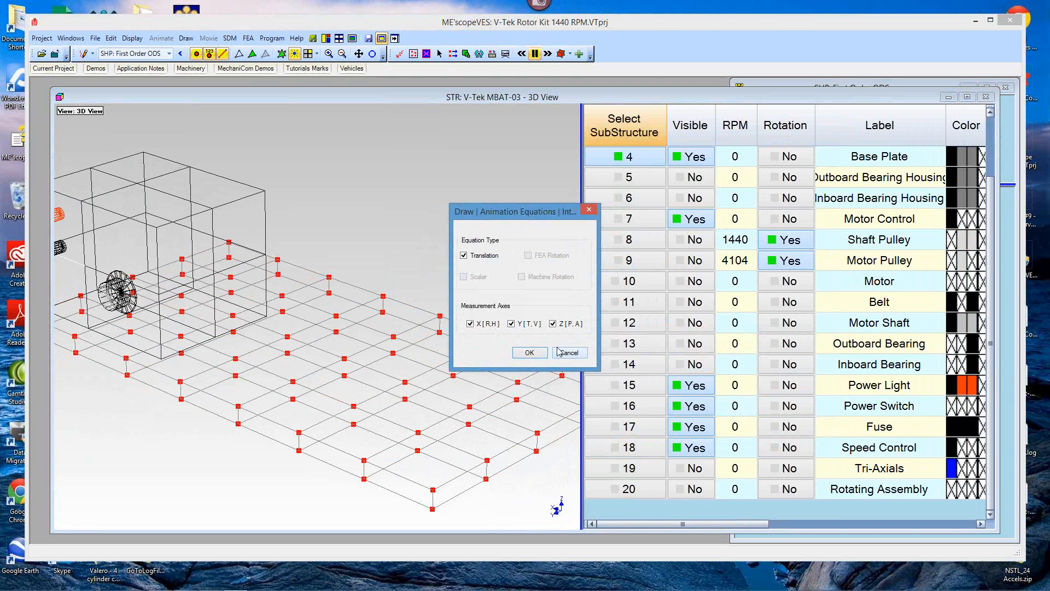
left_click(529, 353)
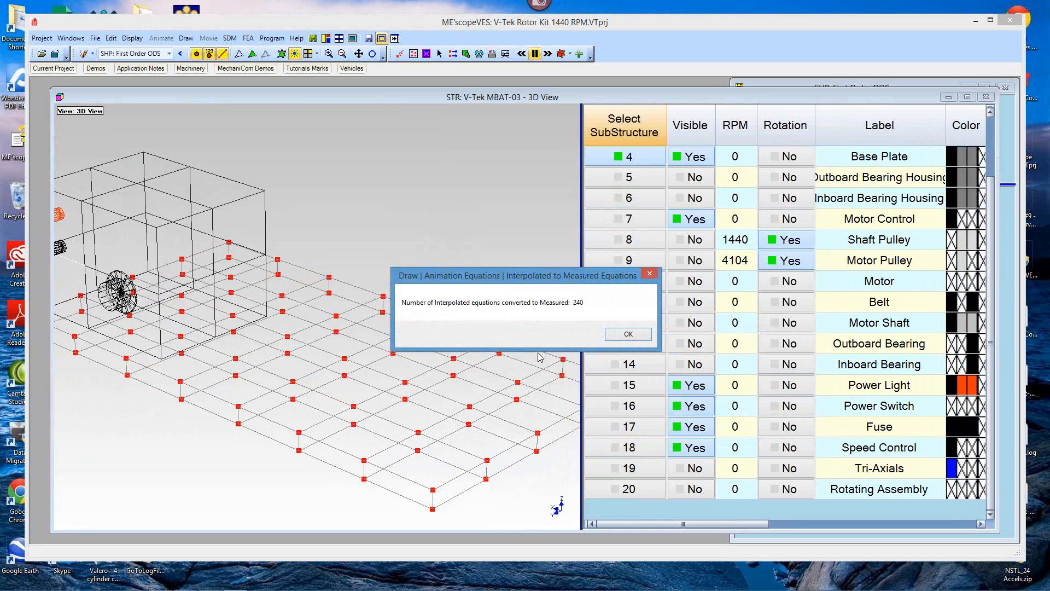
left_click(624, 336)
Animate the shape, examine the base plate's motion relative to the motor control box, and return to drawing the structure
right_click(463, 196)
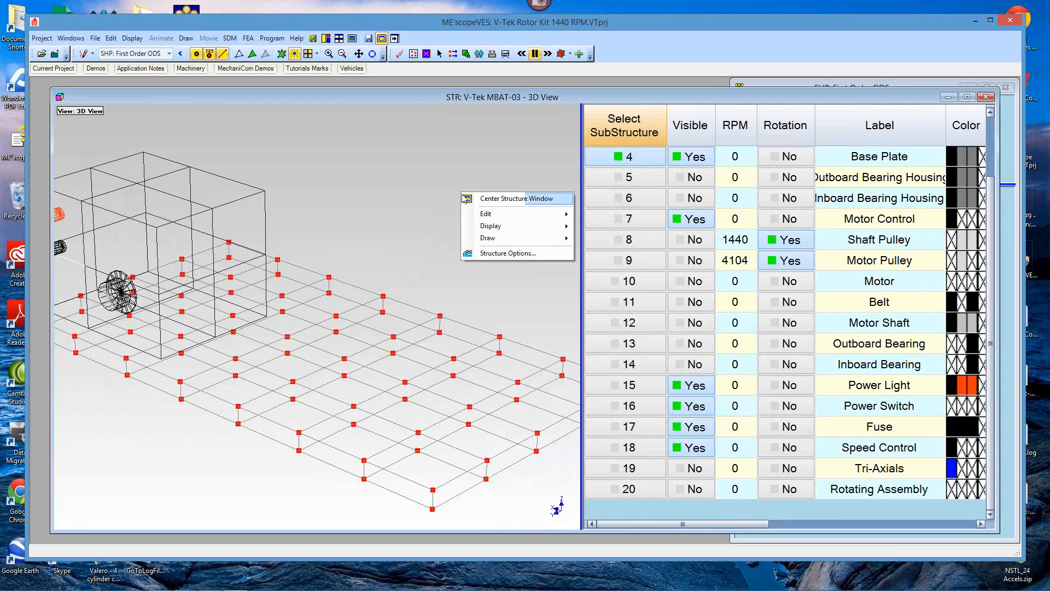
mouse_move(489, 244)
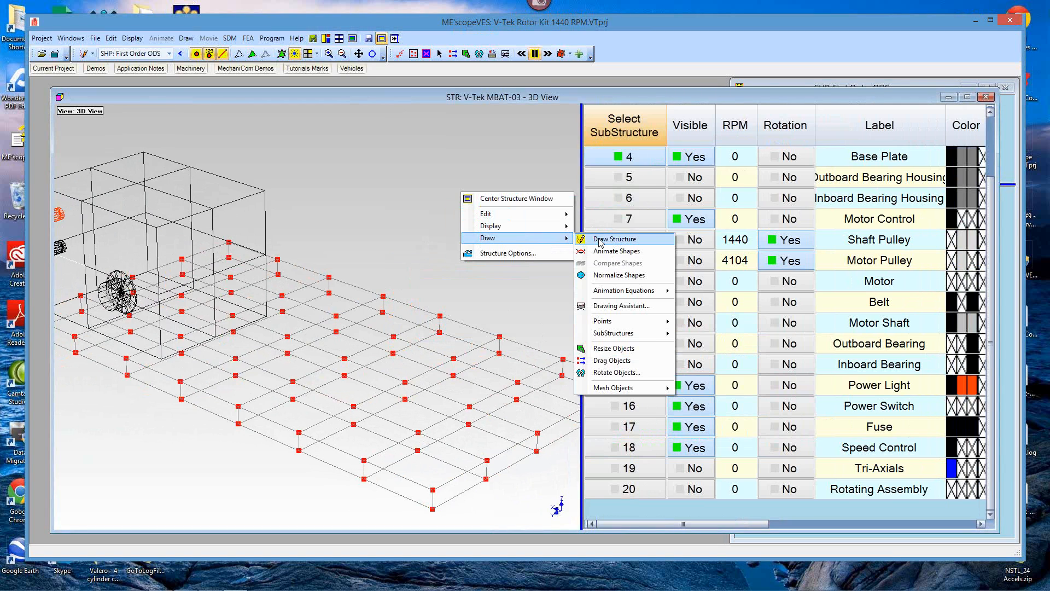
left_click(604, 252)
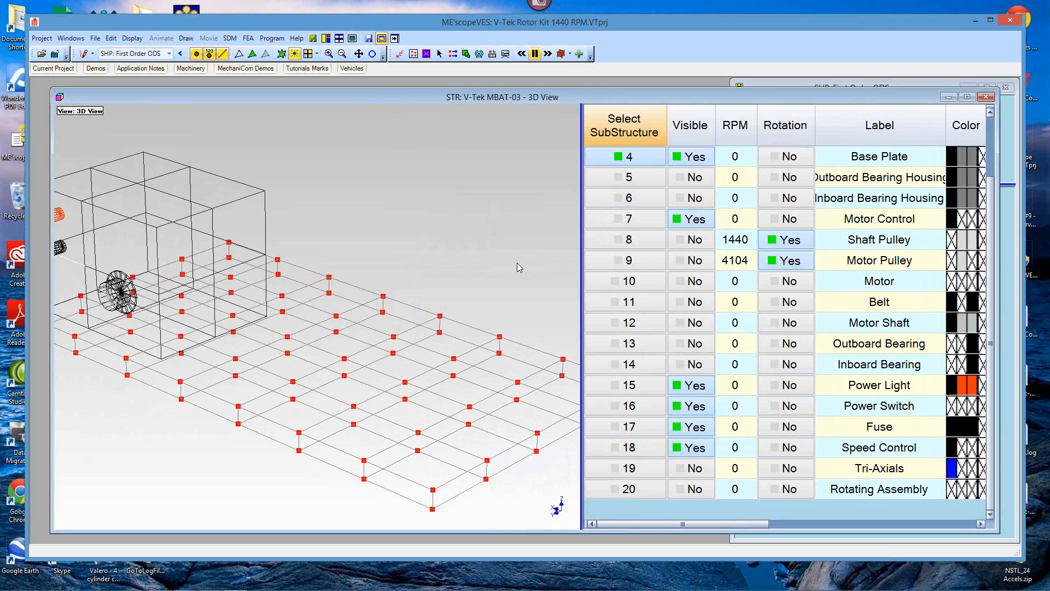
left_click_drag(581, 250, 694, 249)
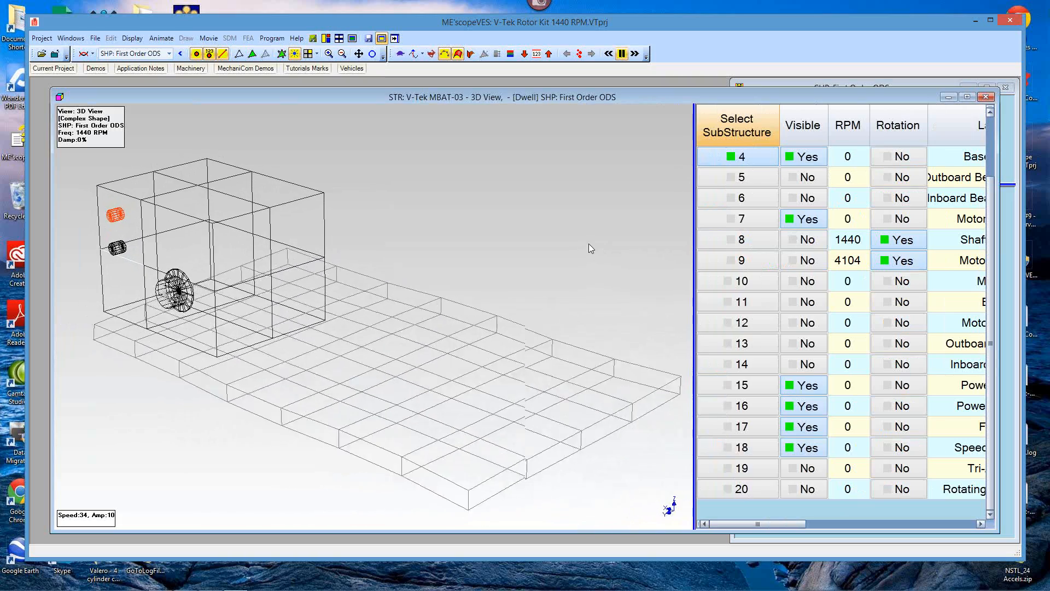
left_click_drag(592, 243, 641, 257)
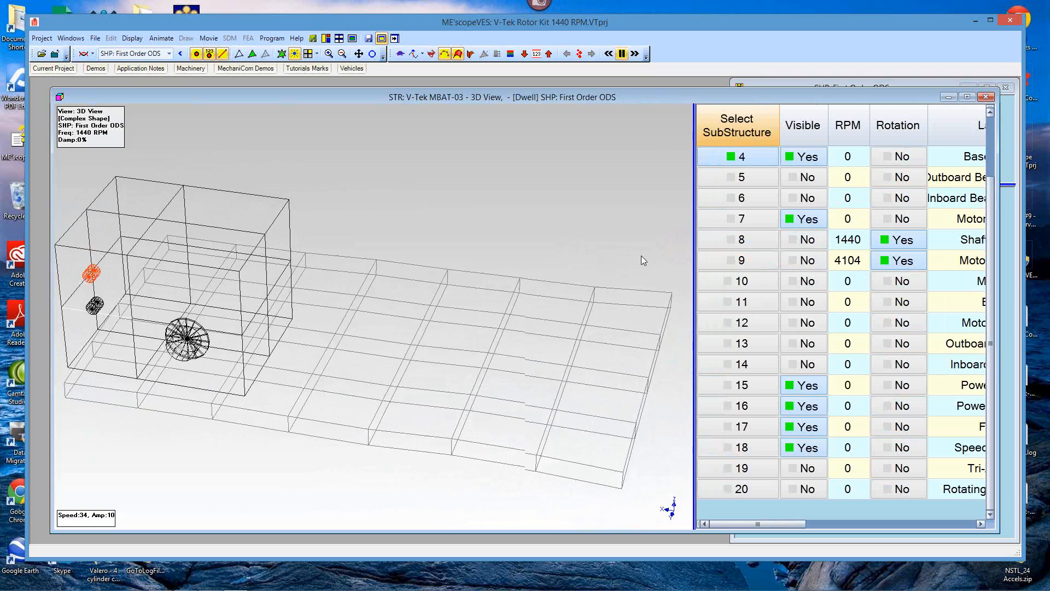
right_click(563, 195)
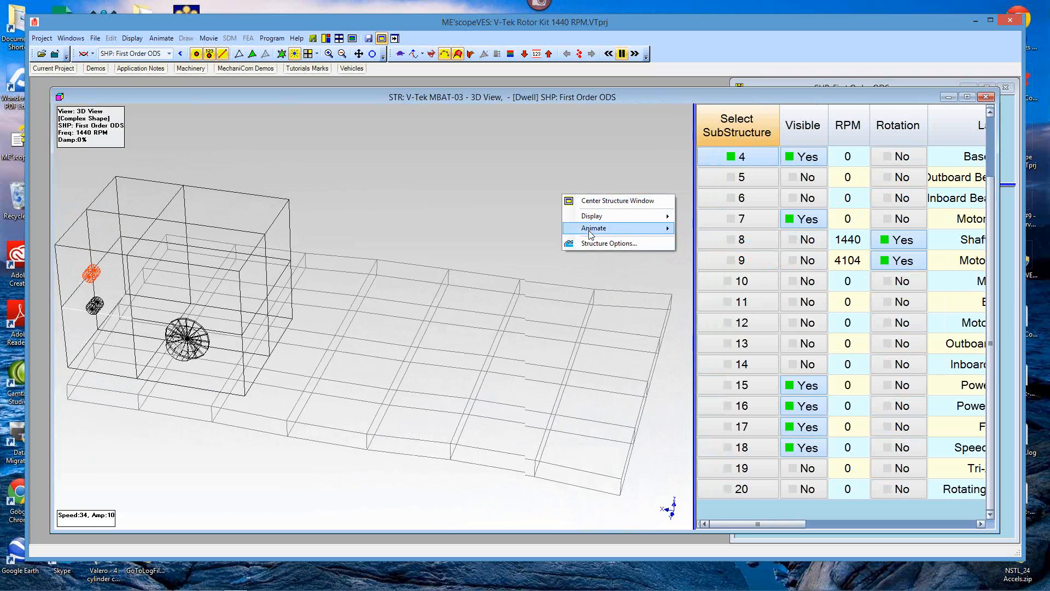
mouse_move(592, 230)
left_click(706, 229)
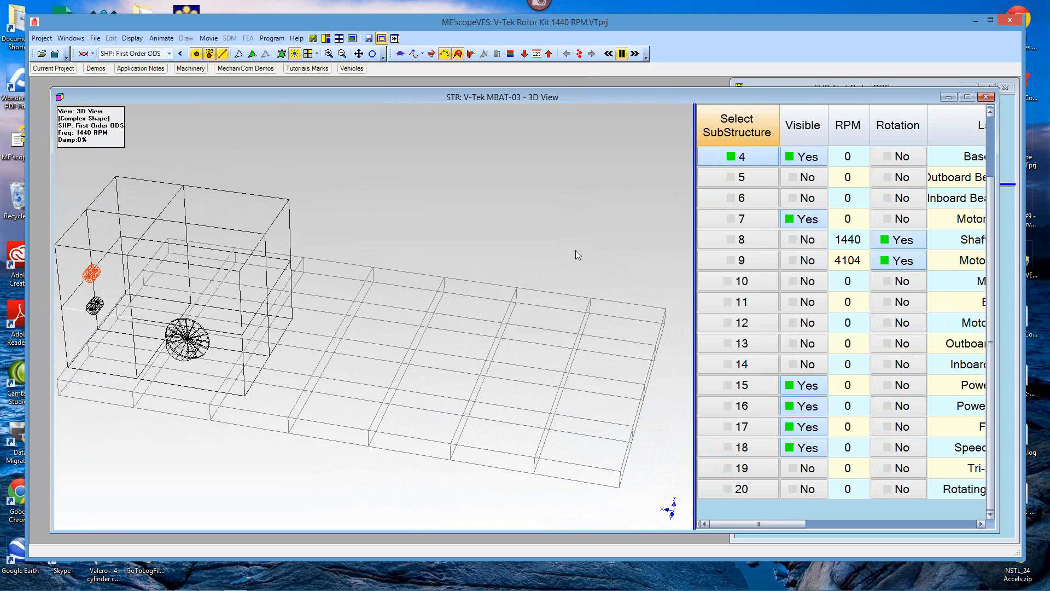
List the structure's Points and box-select all points of the motor control box, its parts and the base plate area beneath
left_click_drag(429, 253, 581, 322)
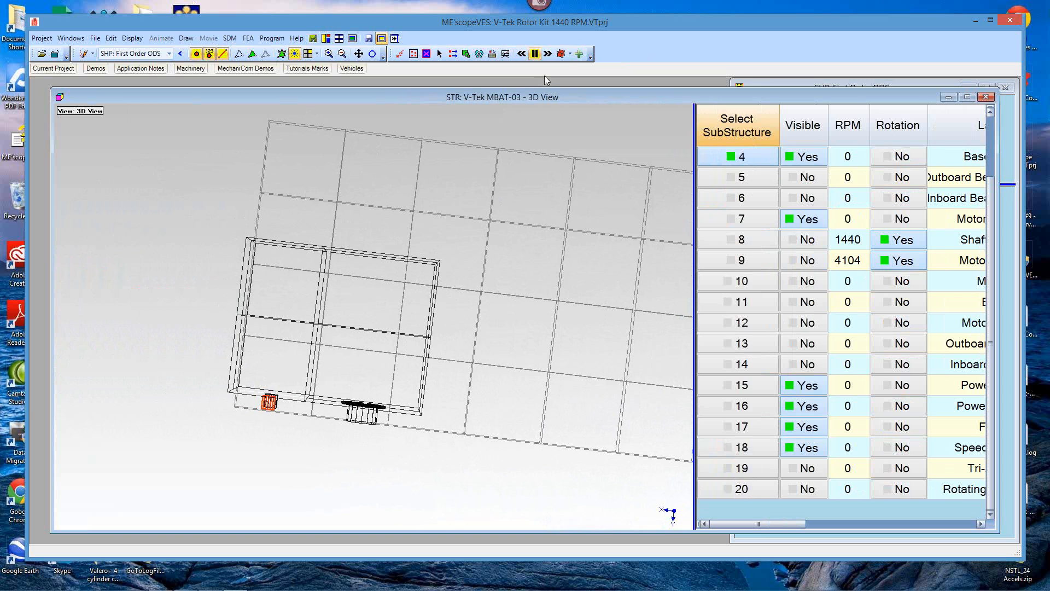
left_click(570, 53)
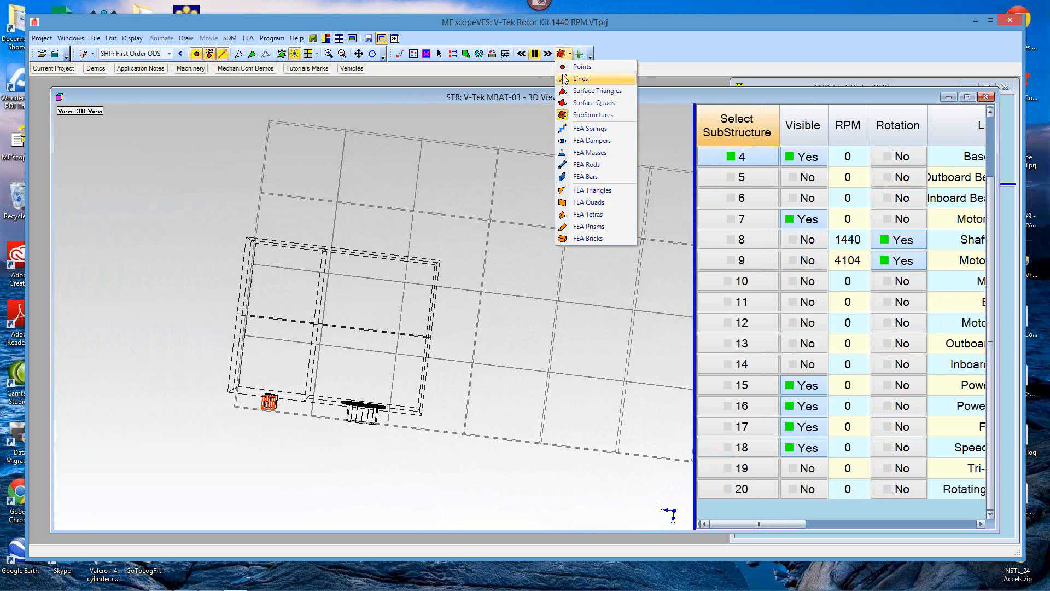
left_click(582, 66)
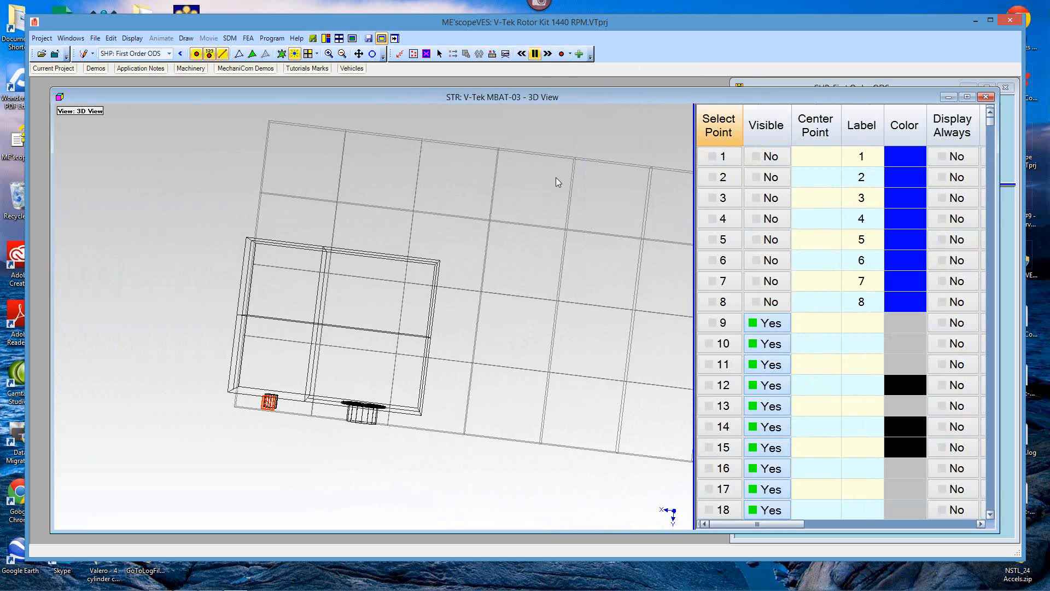
scroll(556, 176, "down", 2)
scroll(556, 176, "up", 1)
left_click_drag(527, 243, 501, 255)
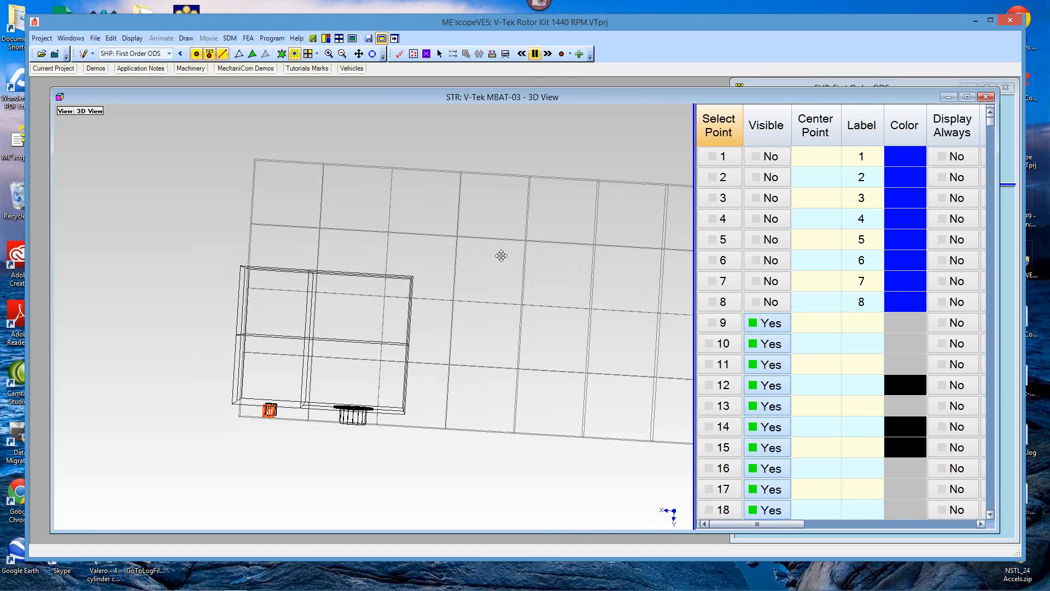
scroll(500, 254, "up", 2)
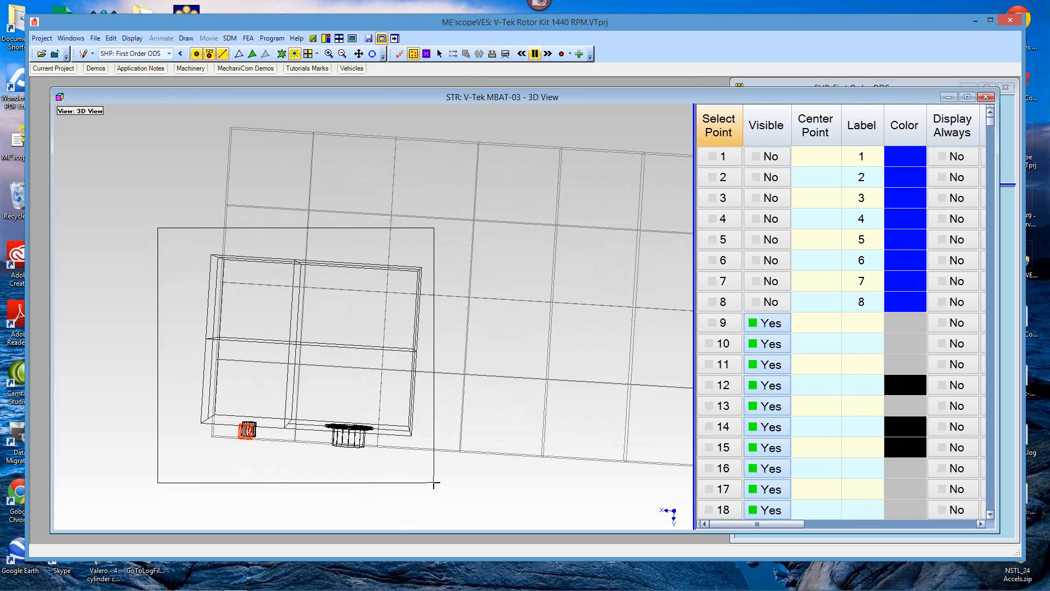
left_click_drag(443, 480, 403, 407)
Create interpolated Translation equations in X, Y and Z for the selected points, using the 4 nearest Measured and Fixed DOFs
right_click(546, 172)
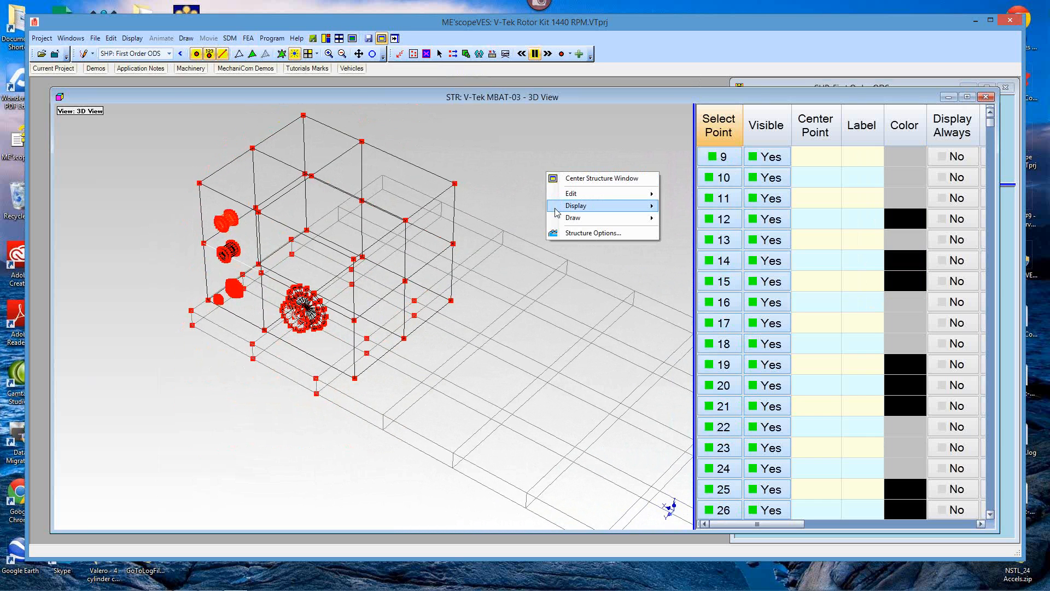
mouse_move(602, 218)
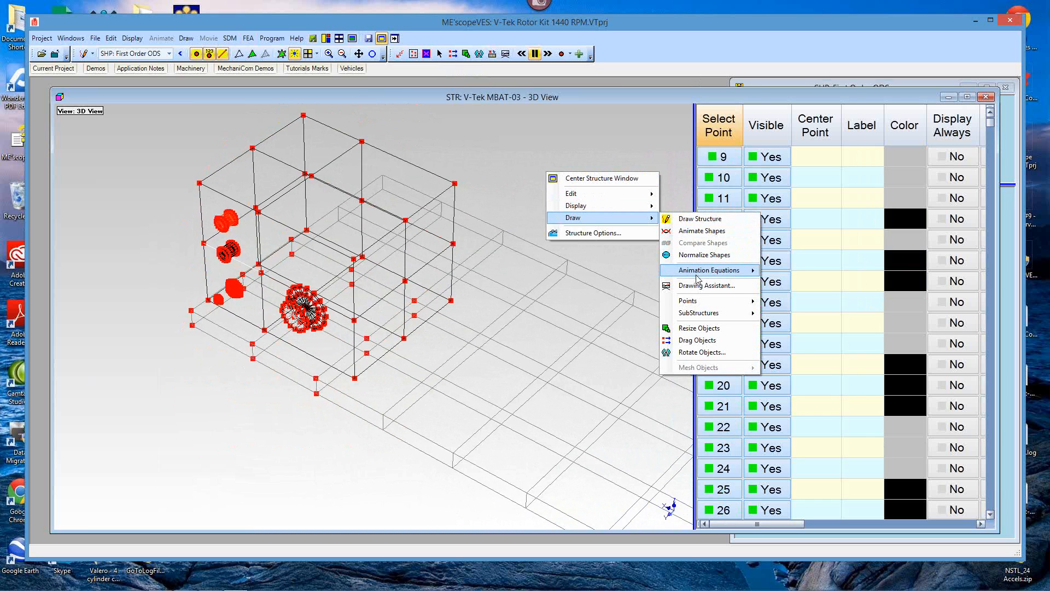
mouse_move(697, 277)
left_click(804, 314)
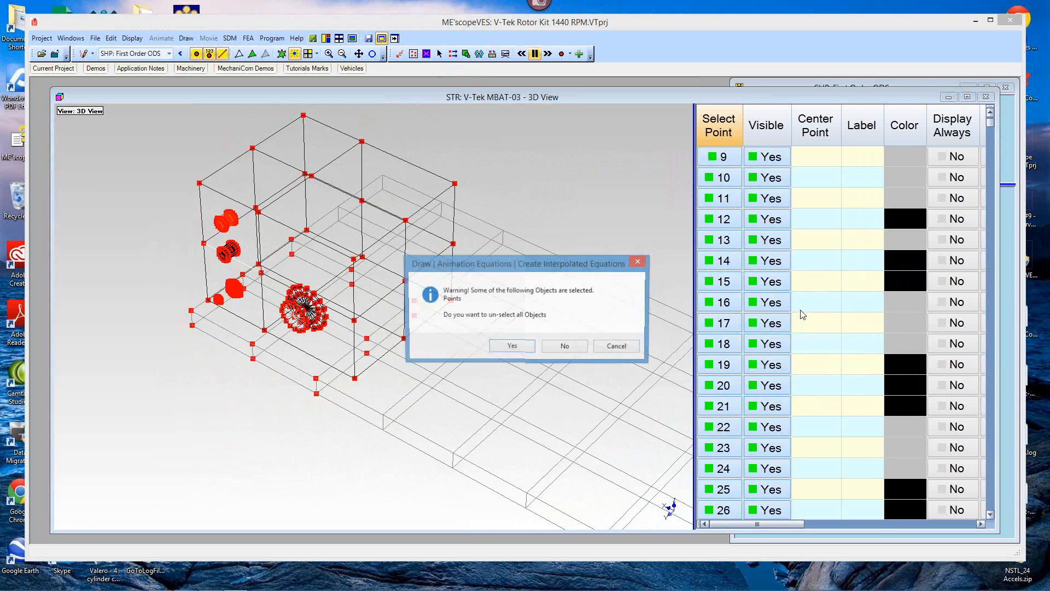
left_click(561, 351)
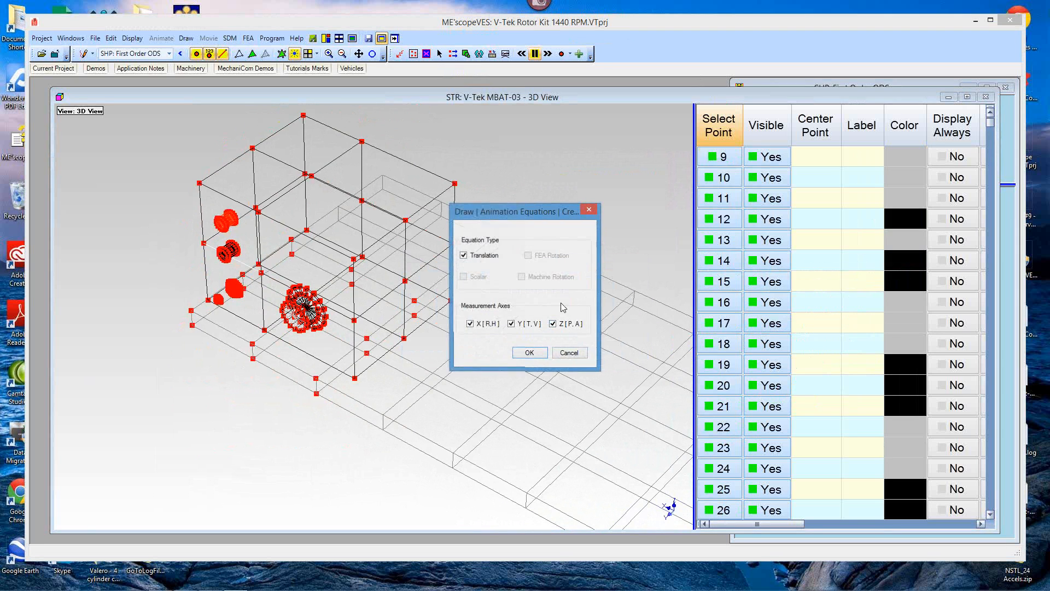
left_click(539, 357)
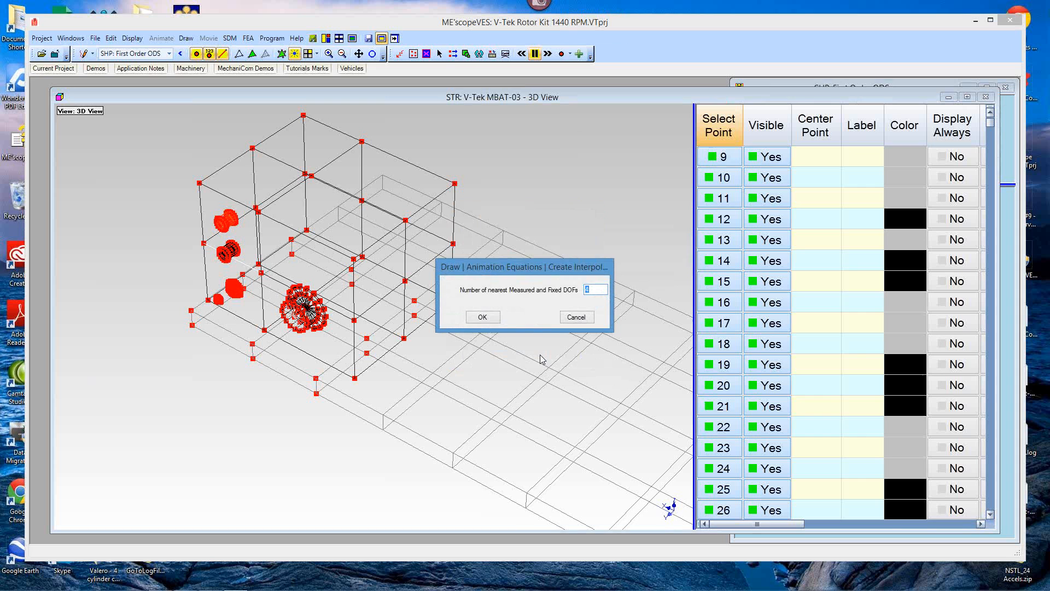
type("4")
left_click(482, 317)
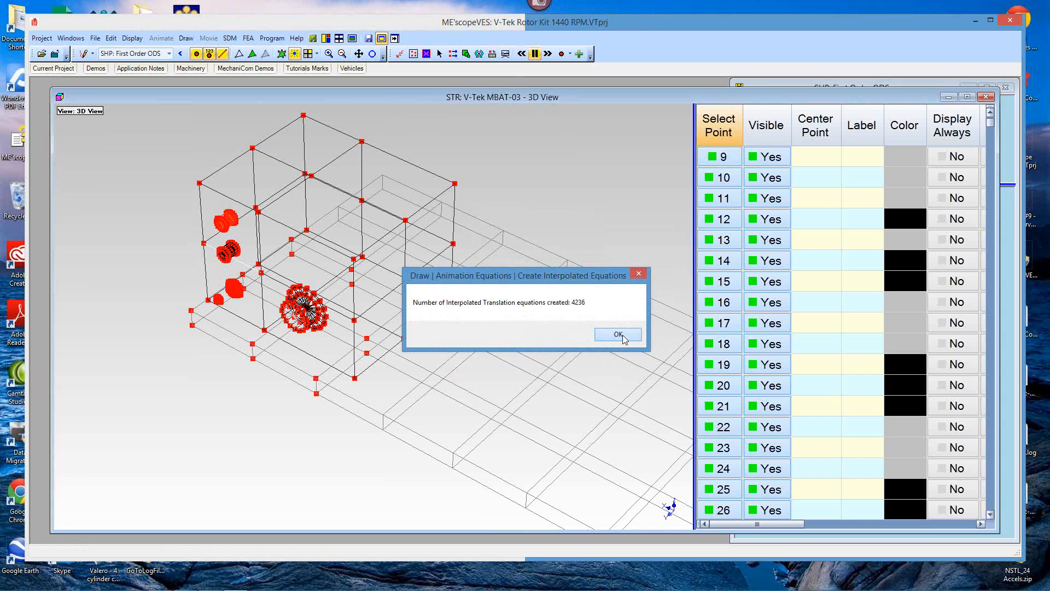
left_click(622, 336)
Animate the shape and examine how the motor control box and its parts move with the base plate
right_click(586, 193)
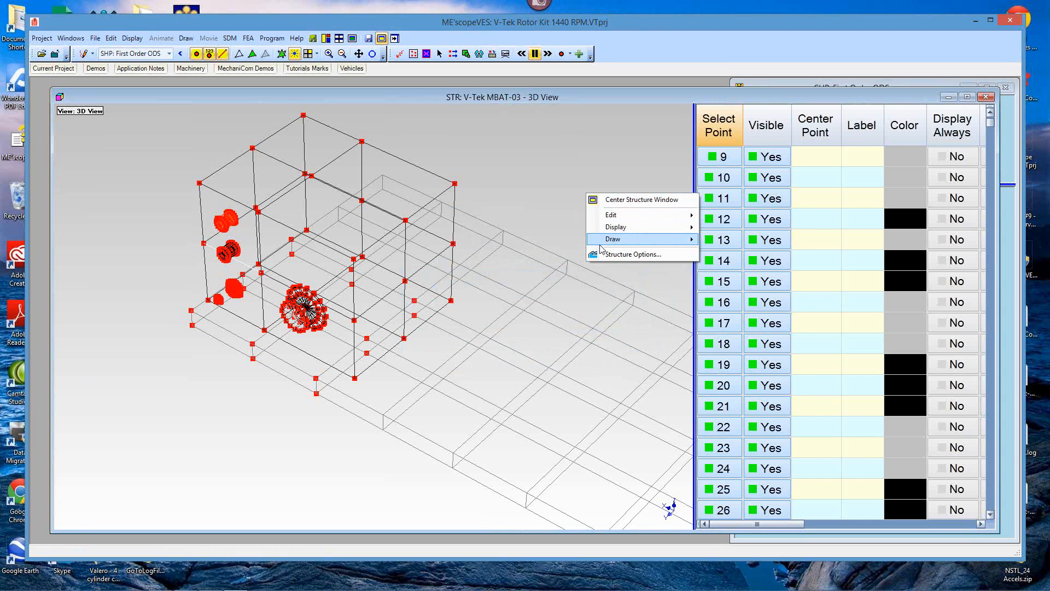
mouse_move(600, 247)
left_click(727, 252)
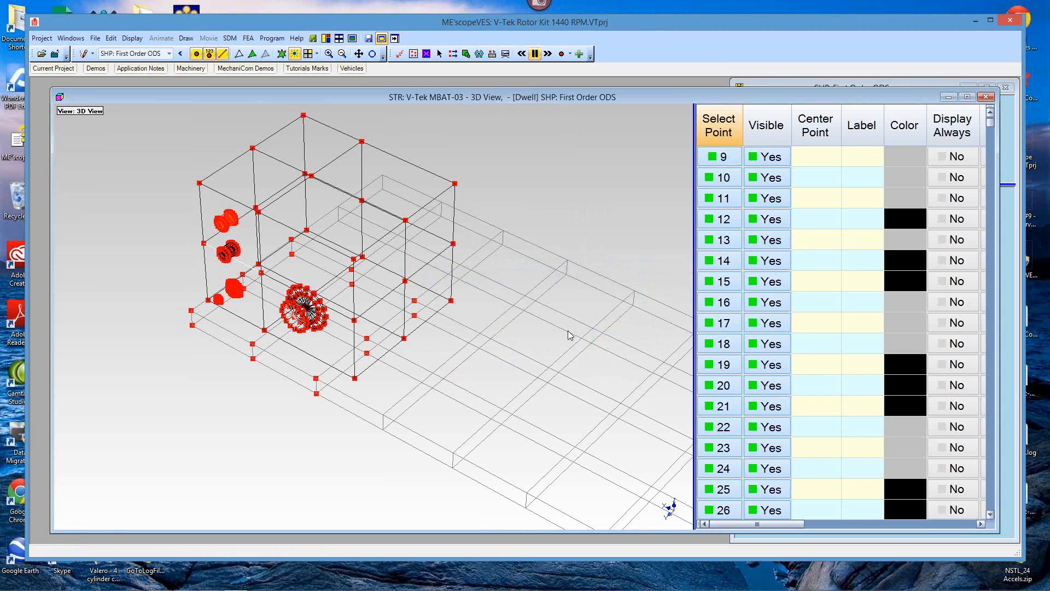
left_click_drag(545, 305, 537, 343)
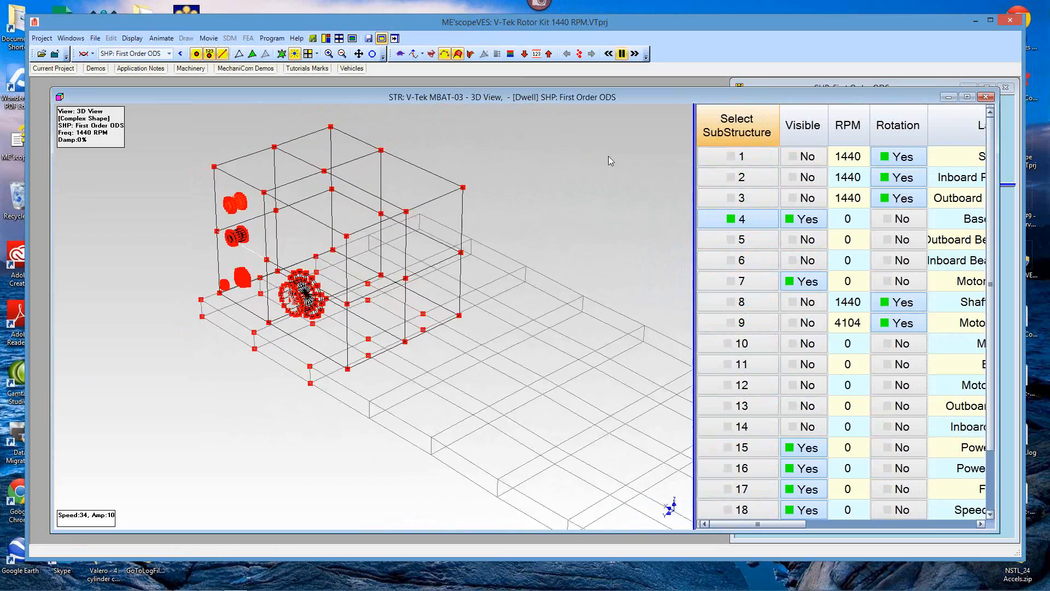
Select all substructures of the rotor kit and make them visible
left_click(799, 129)
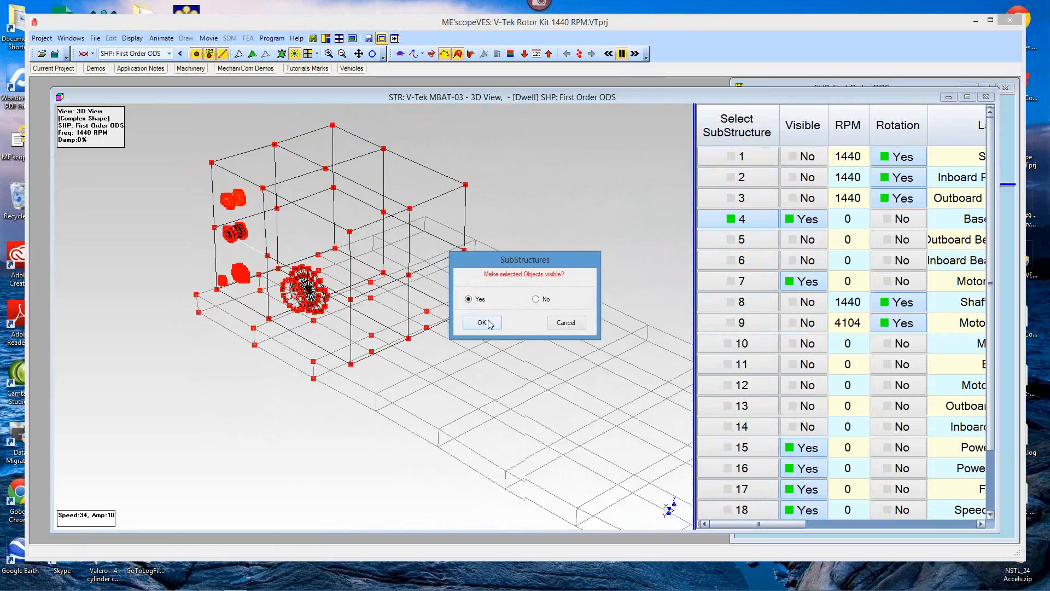
left_click(482, 323)
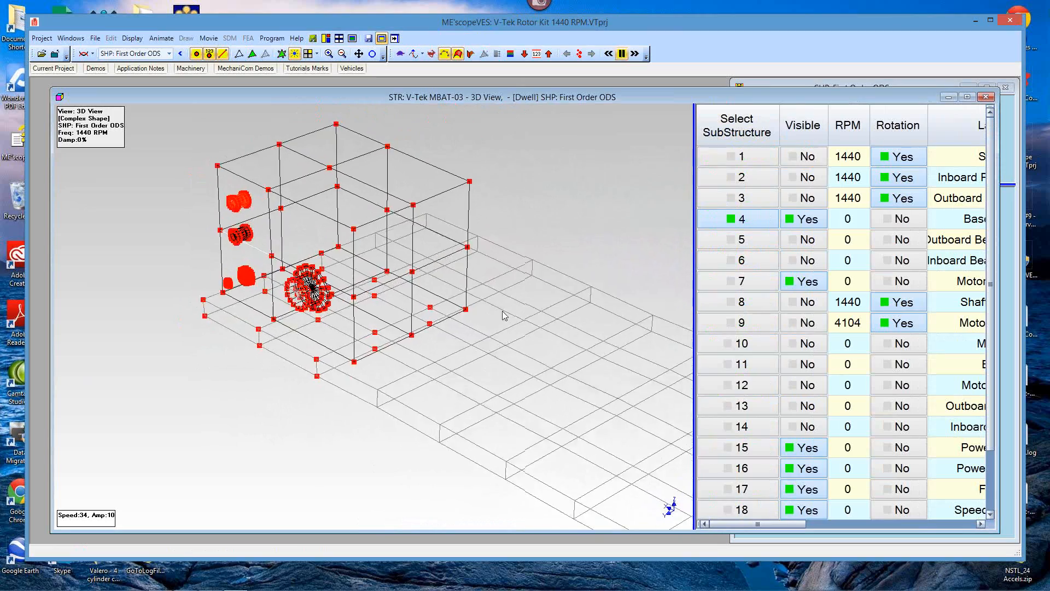
right_click(549, 197)
mouse_move(579, 229)
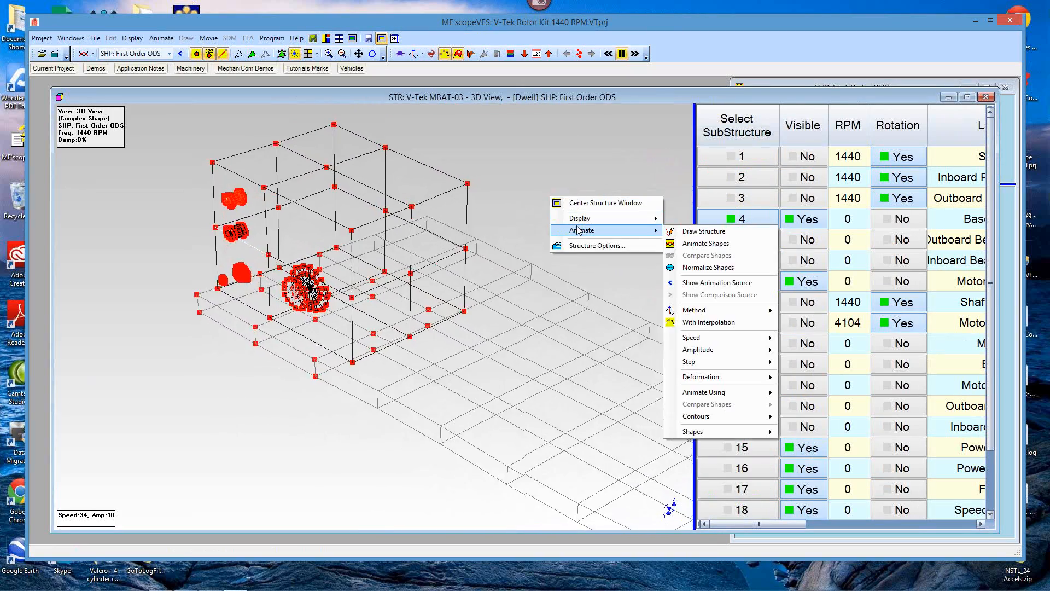
left_click(729, 133)
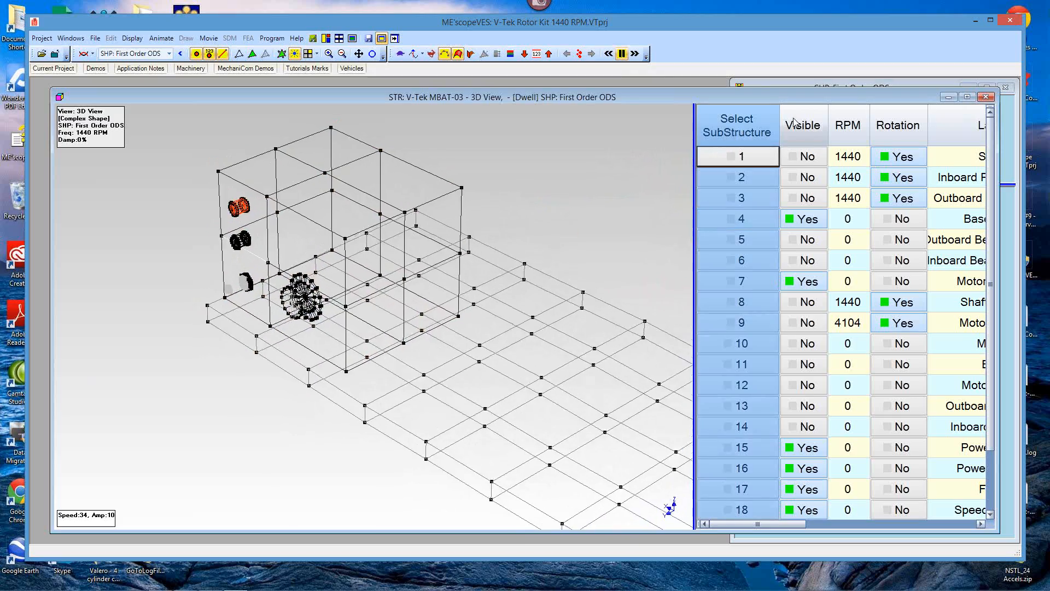
right_click(809, 124)
double_click(809, 124)
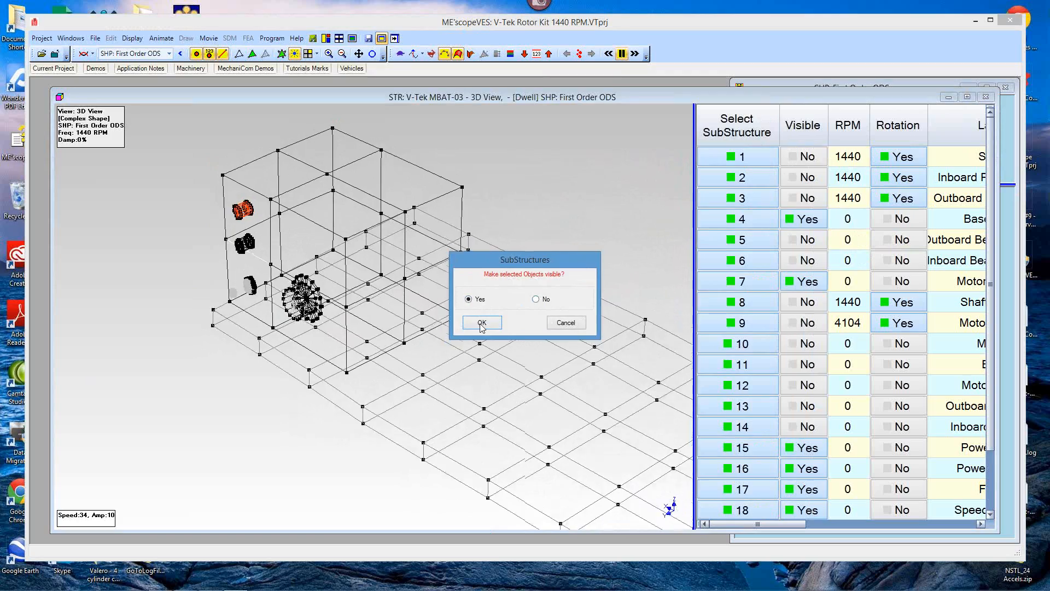
left_click(482, 323)
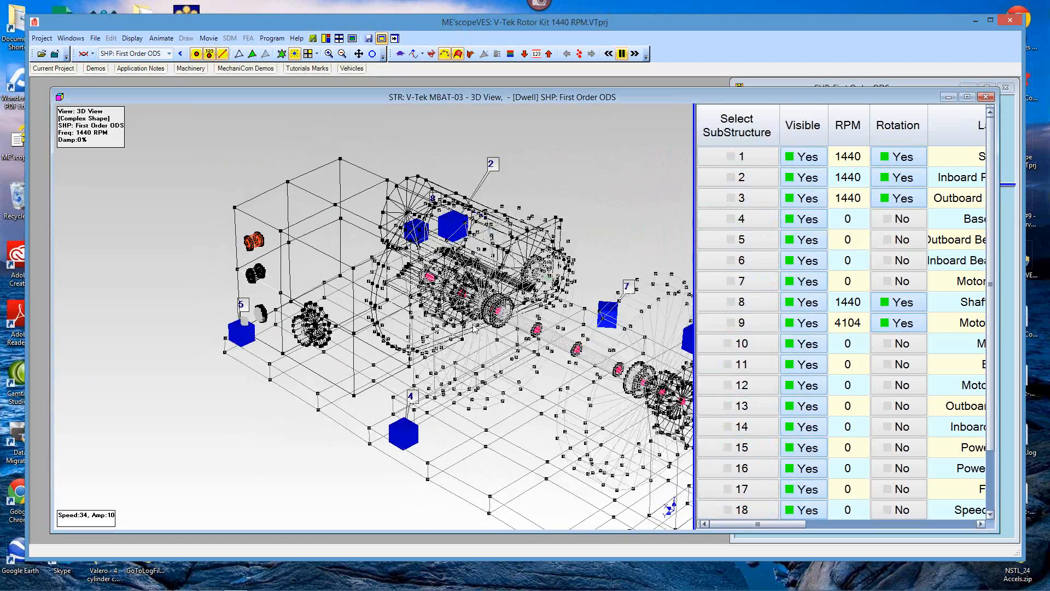
right_click(589, 180)
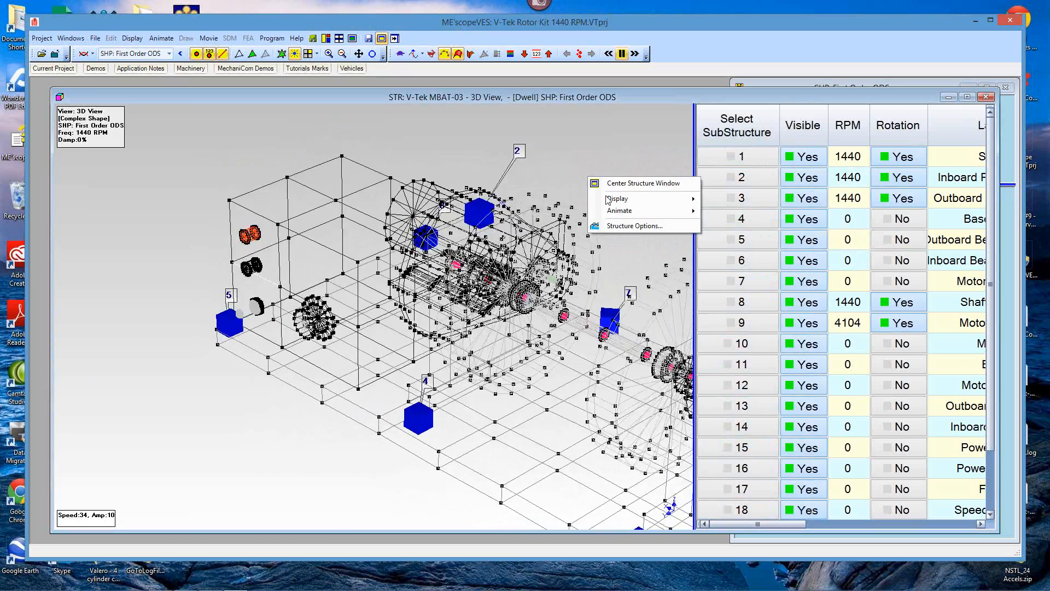
mouse_move(645, 211)
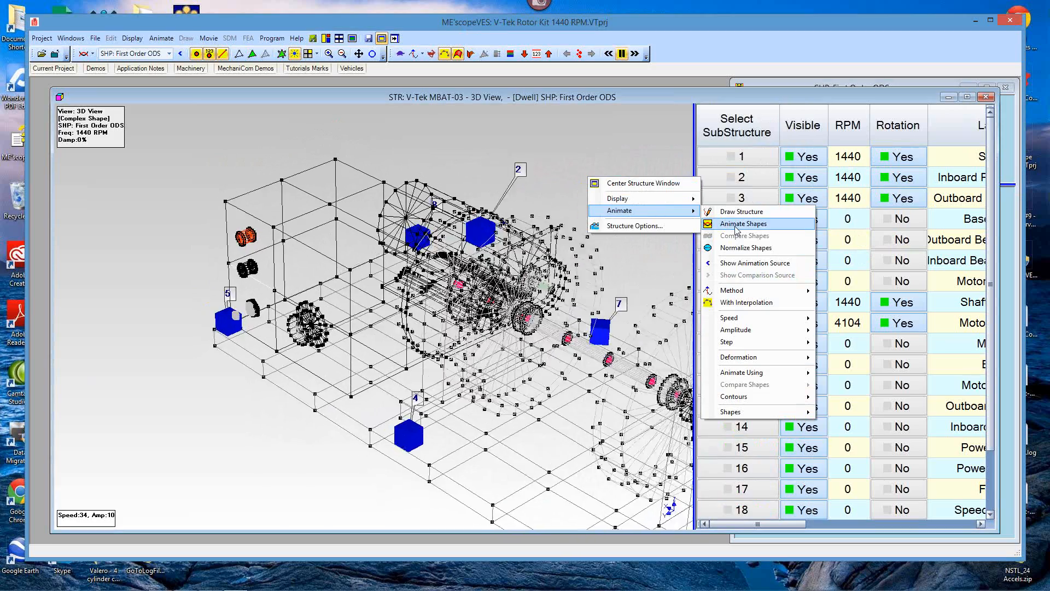
left_click(739, 212)
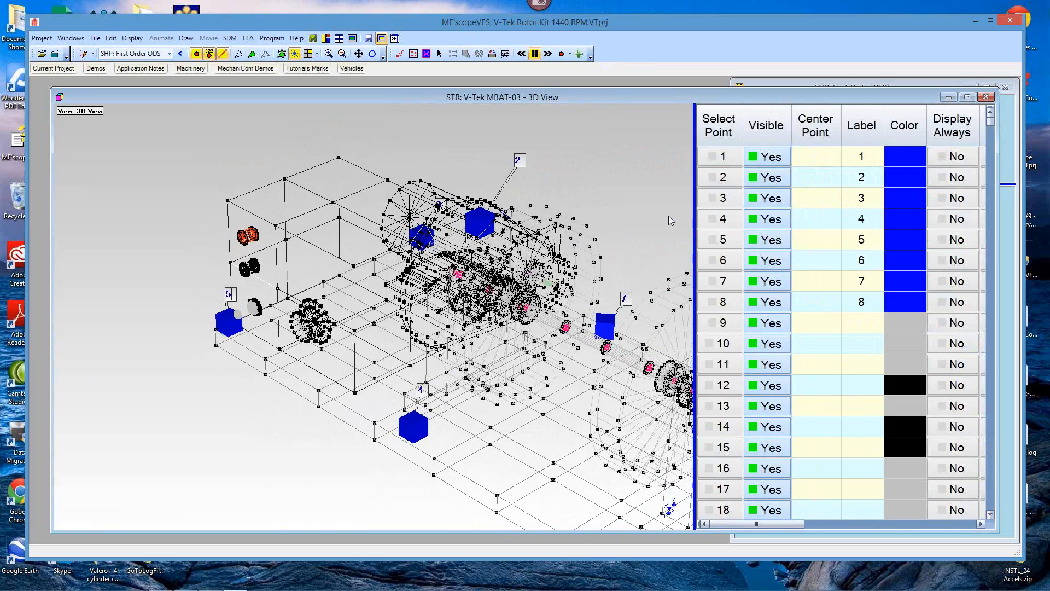
right_click(608, 189)
mouse_move(653, 233)
left_click(730, 246)
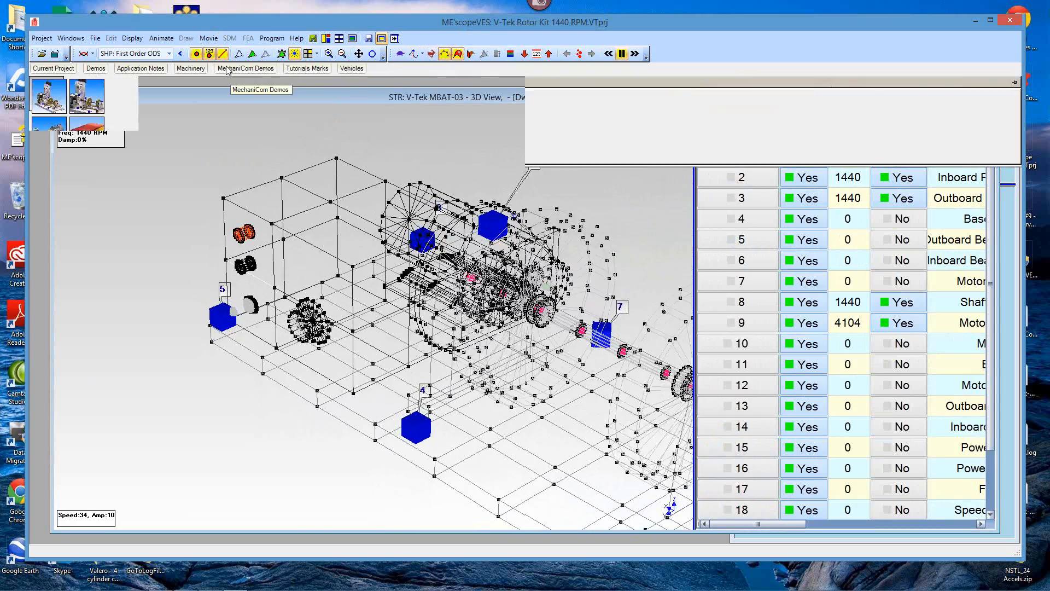
Display the whole rotor kit with filled surfaces and without point markers, and examine its animated motion
left_click_drag(478, 148, 391, 160)
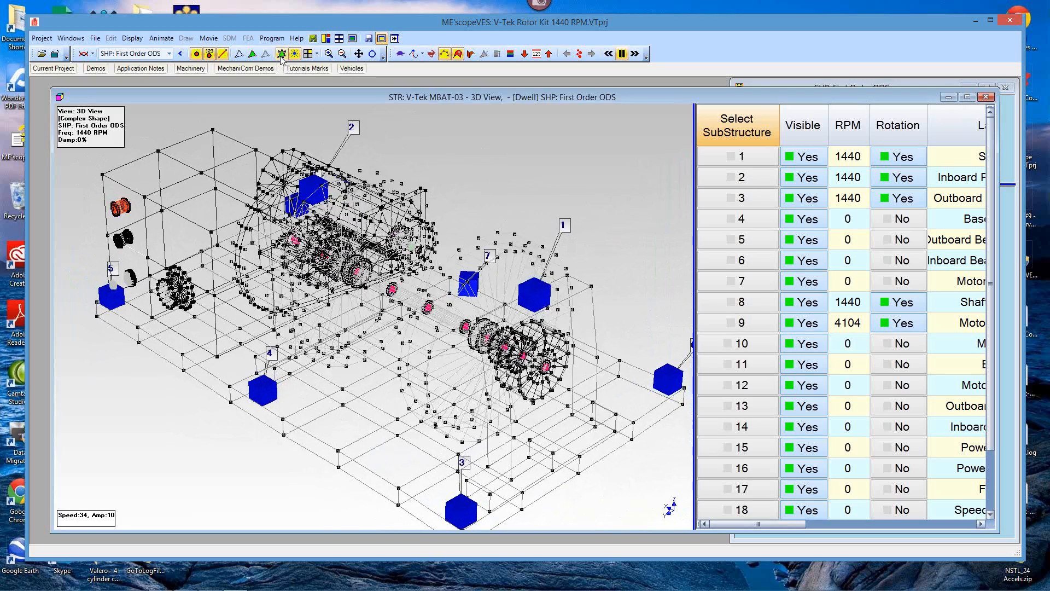
left_click(252, 54)
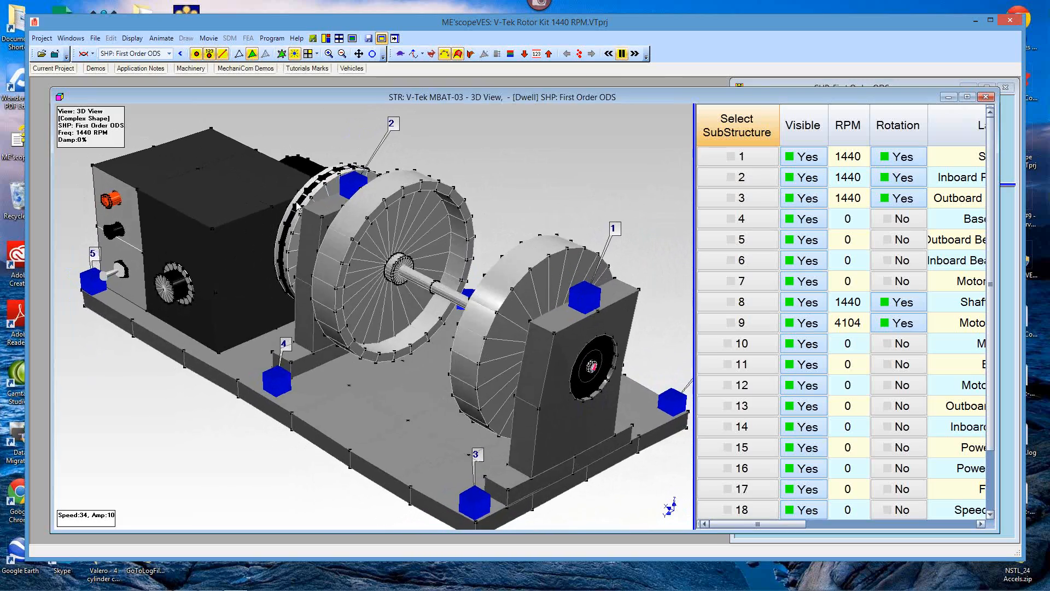
left_click(197, 54)
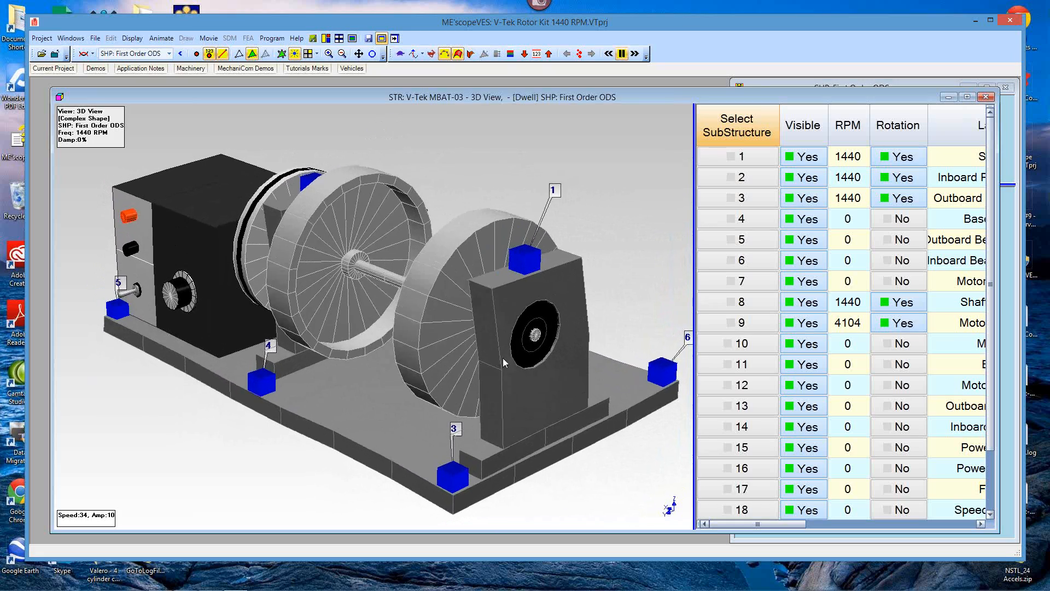
left_click_drag(444, 384, 442, 435)
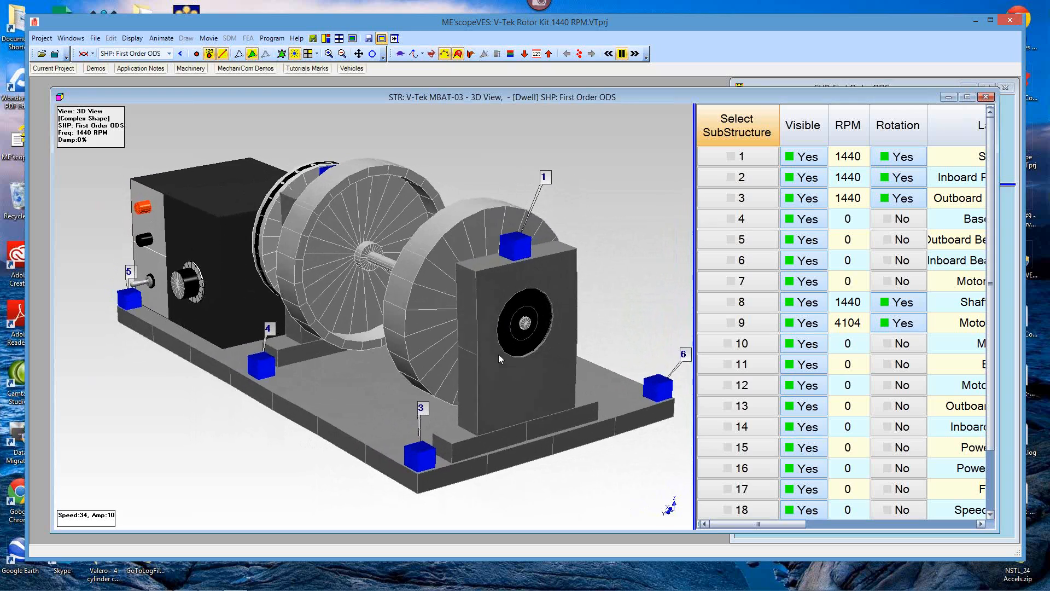
Return to drawing the structure, list its SubStructures, and make all of them invisible
right_click(625, 233)
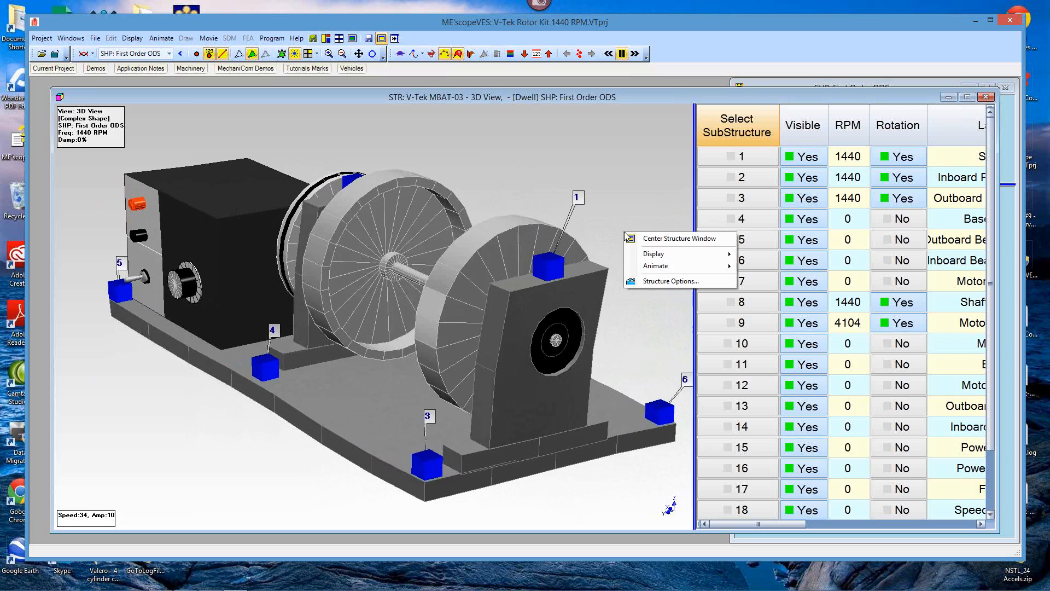
mouse_move(712, 265)
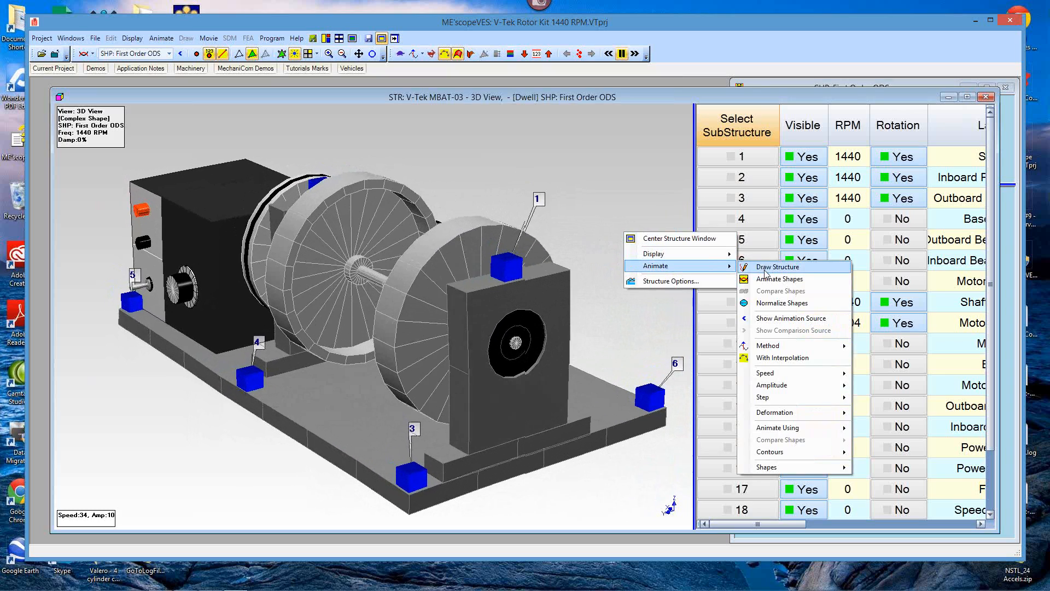
left_click(760, 267)
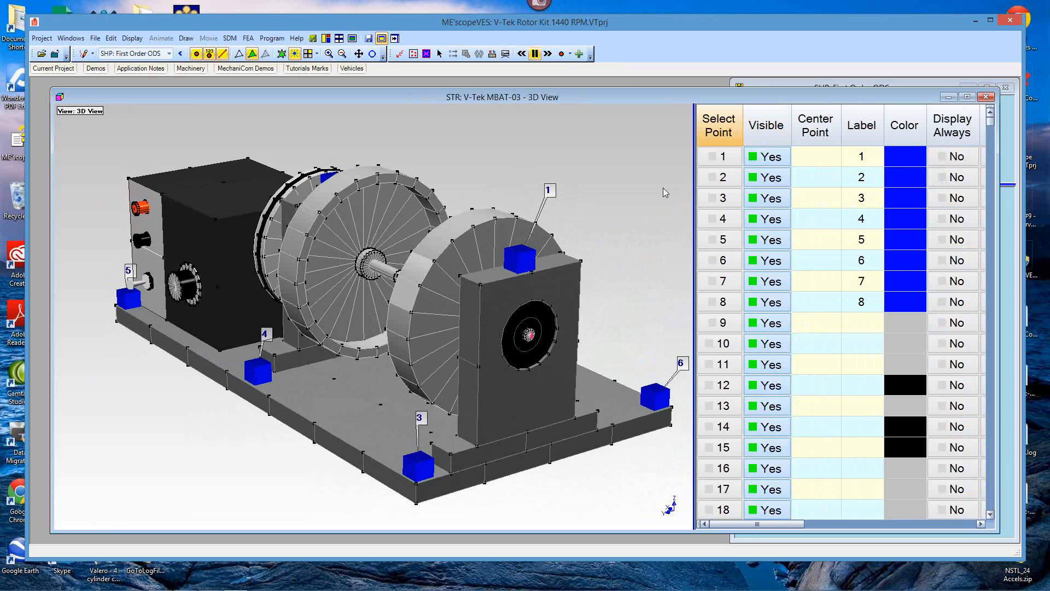
left_click(570, 54)
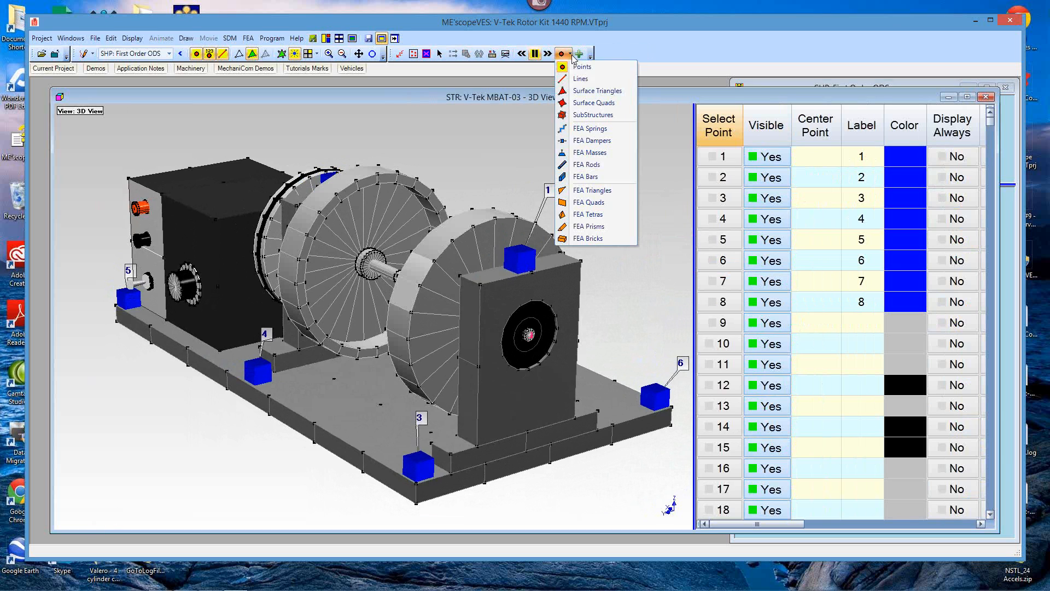
left_click(577, 116)
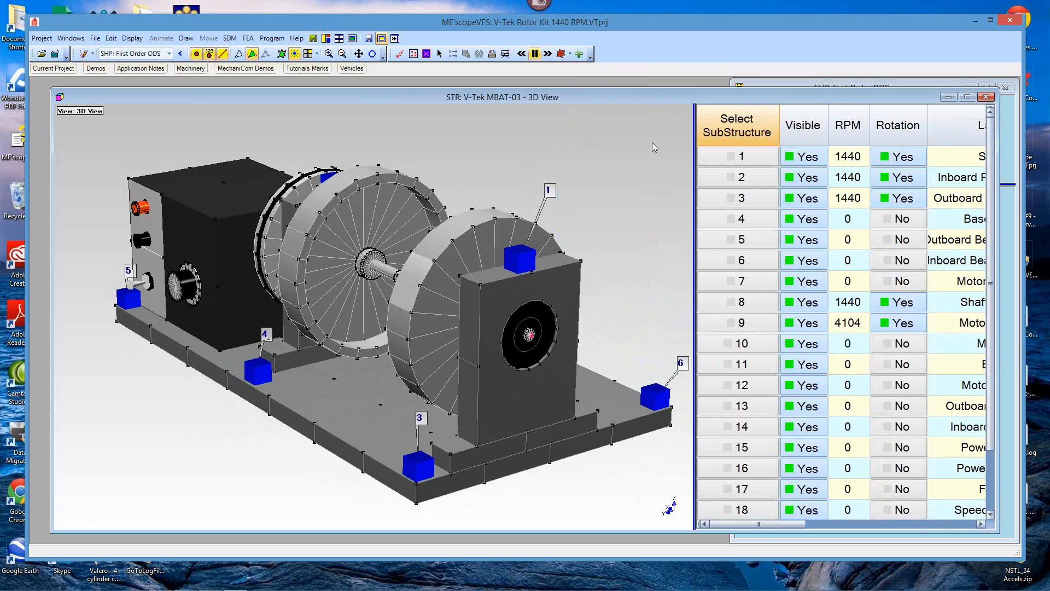
left_click(805, 139)
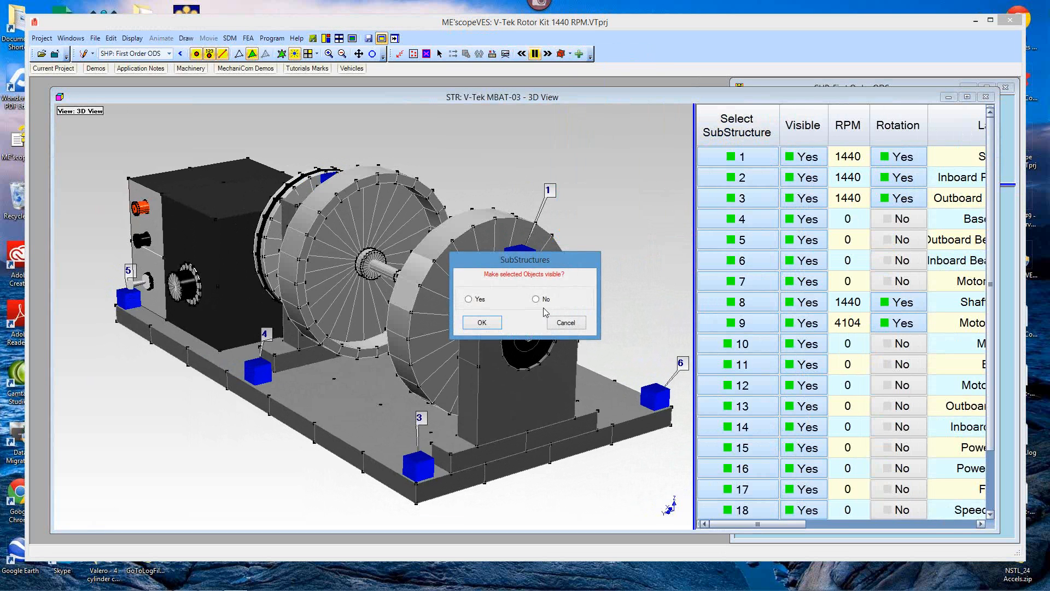
left_click(482, 323)
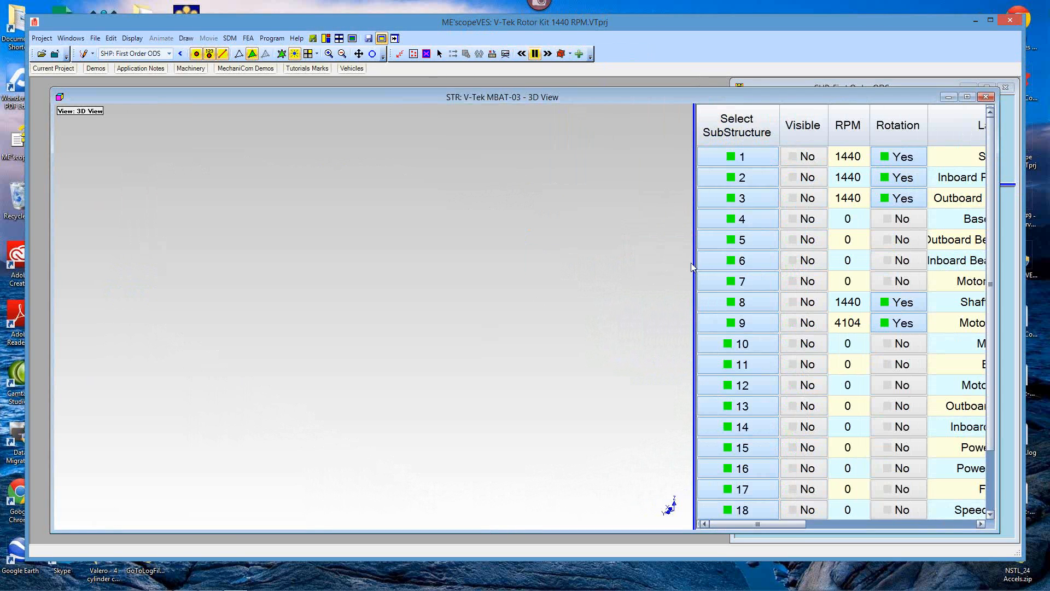
Make the Outboard Bearing Housing, Tri-Axials and Outboard Bearing substructures visible
left_click_drag(693, 266, 508, 262)
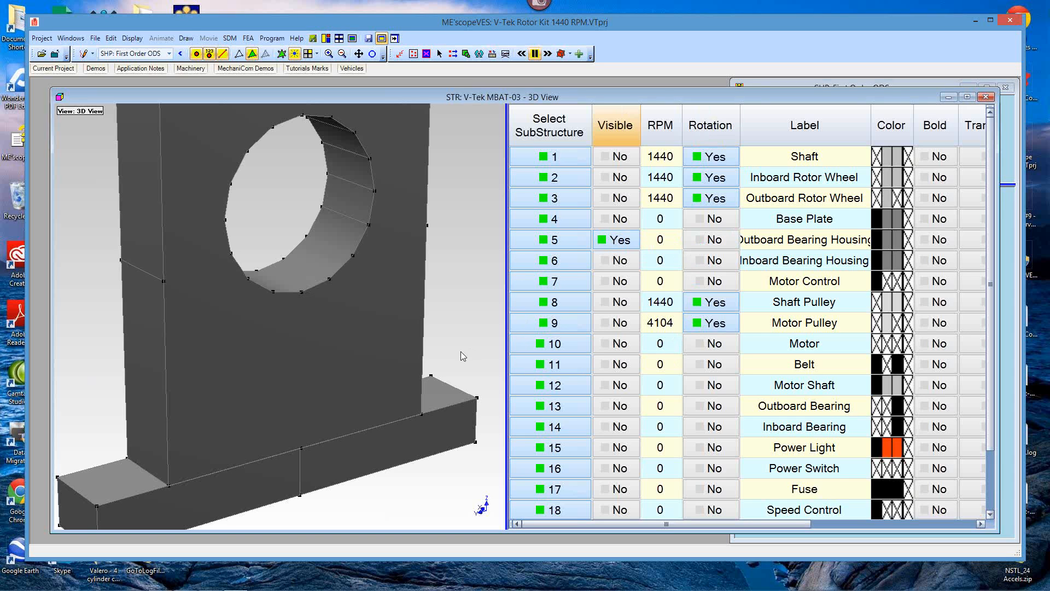
left_click_drag(505, 329, 536, 329)
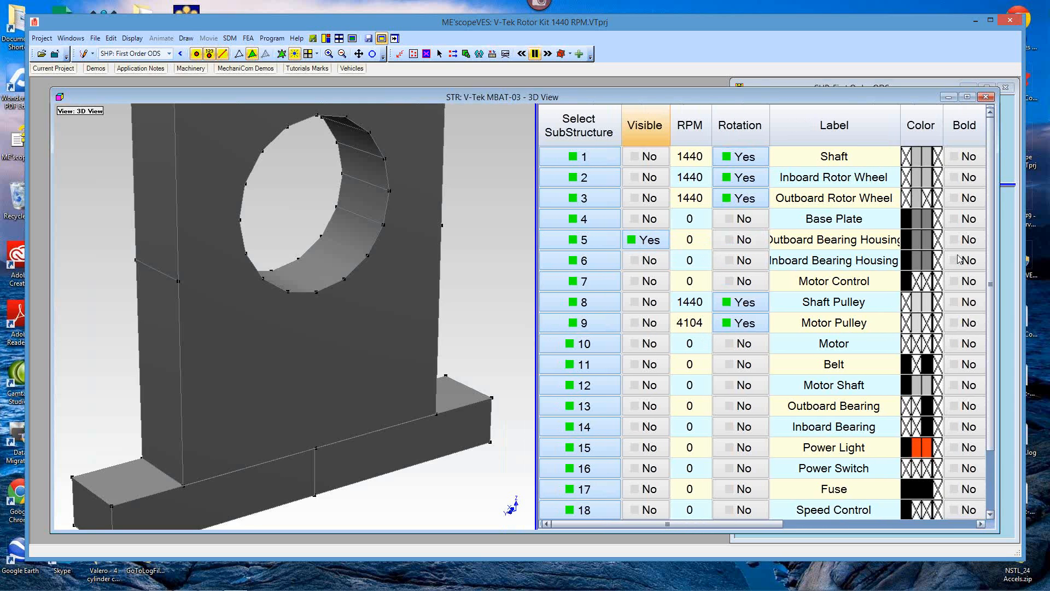
left_click_drag(989, 409, 1004, 474)
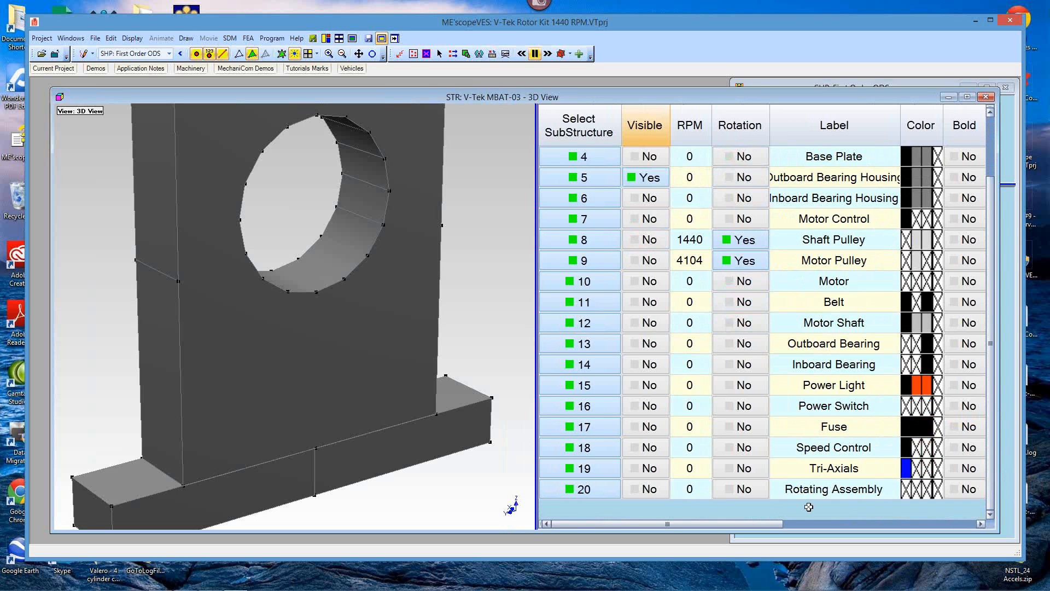
left_click(647, 471)
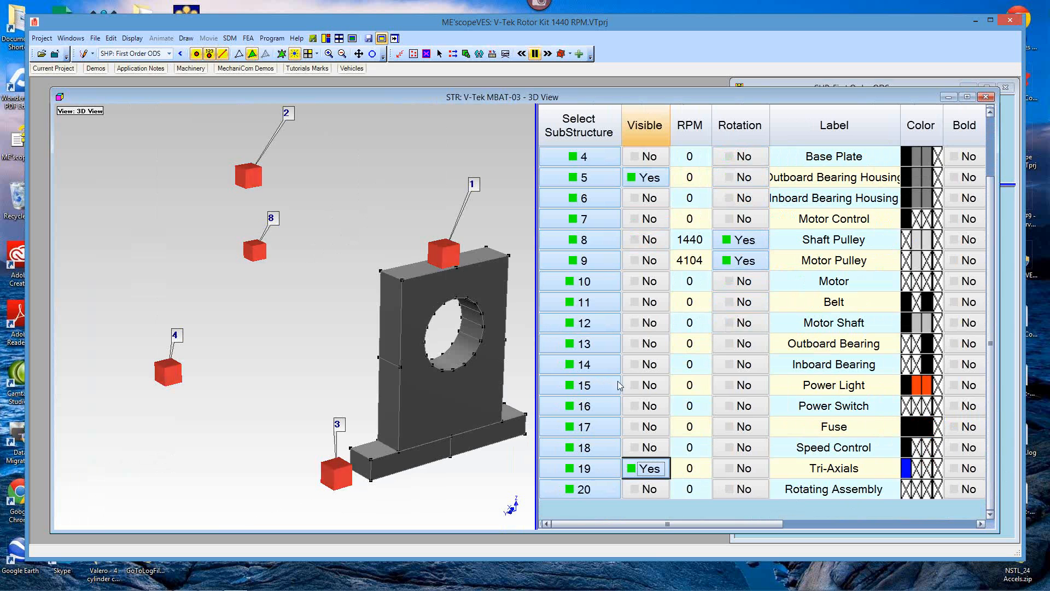
left_click_drag(536, 377, 589, 379)
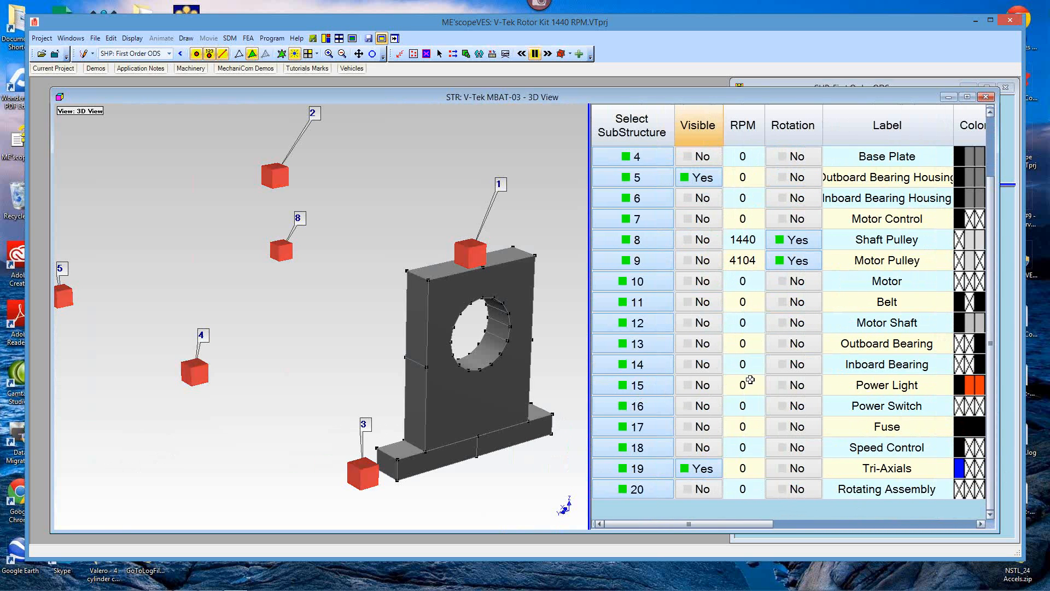
left_click(703, 345)
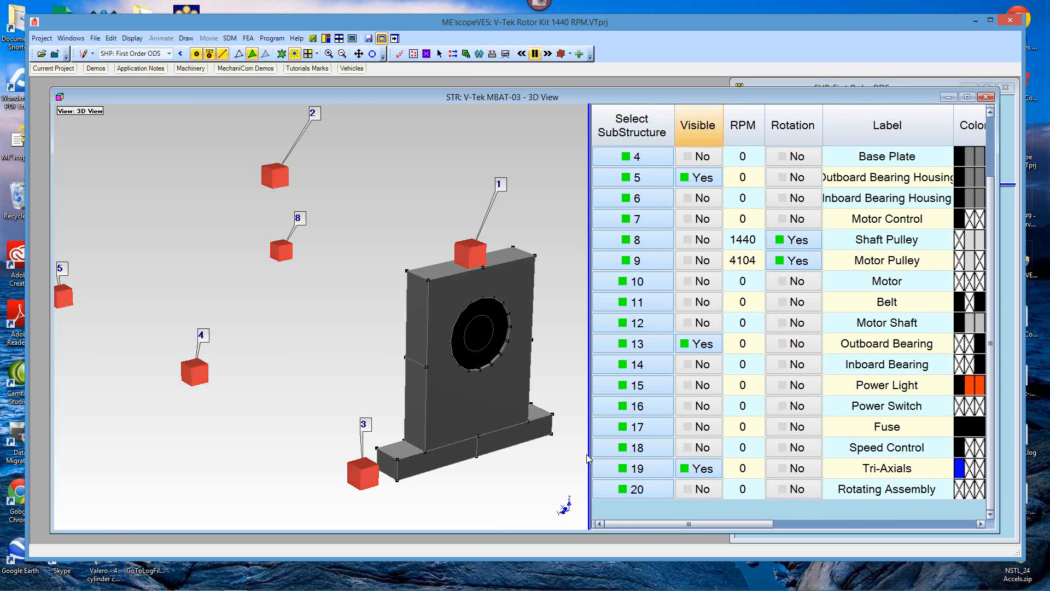
left_click_drag(589, 437, 635, 437)
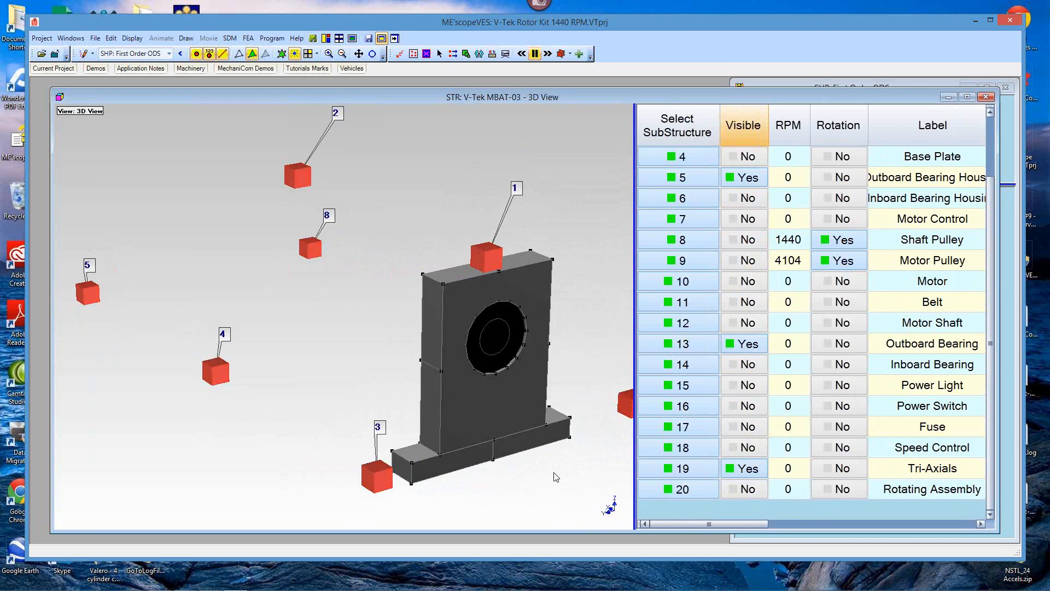
Turn off the surface fill and examine the wireframe outboard bearing housing, bearing and Tri-Axials from several angles
middle_click_drag(393, 394, 298, 373)
scroll(298, 373, "down", 2)
scroll(300, 378, "up", 2)
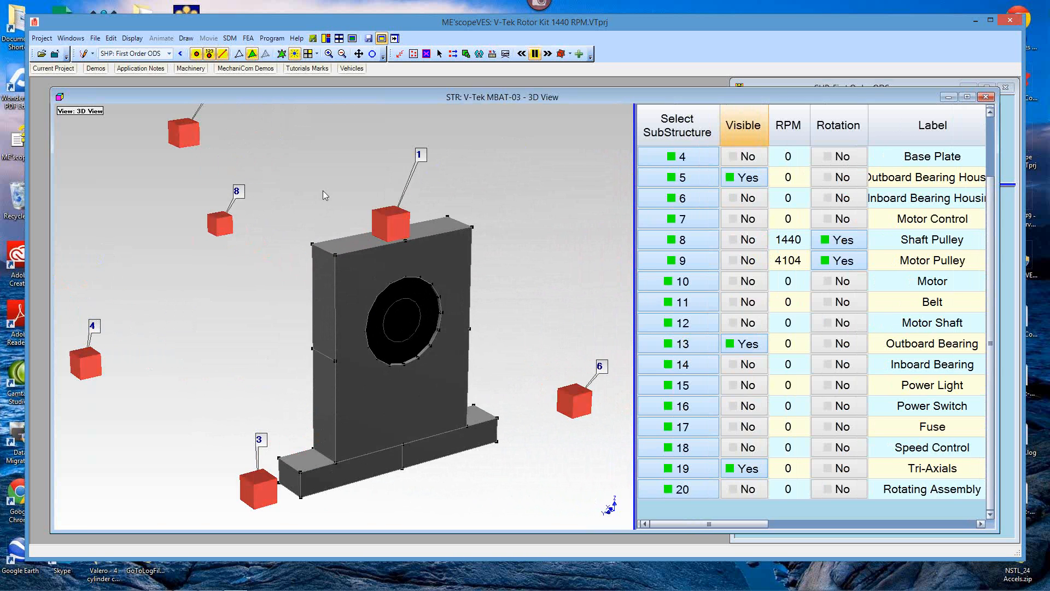
left_click(252, 53)
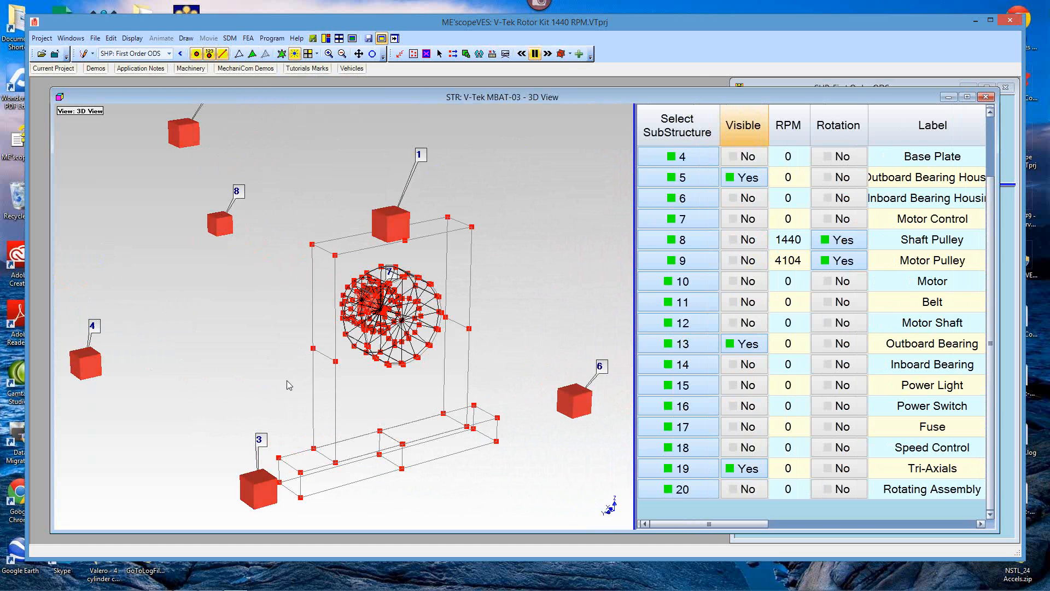
left_click_drag(292, 389, 375, 397)
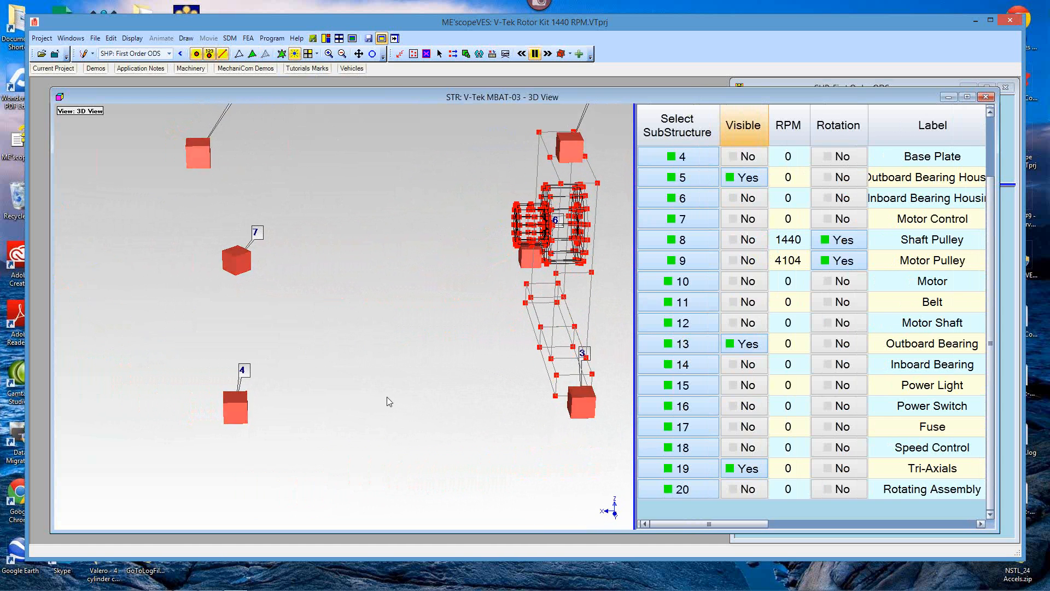
left_click_drag(373, 397, 310, 399)
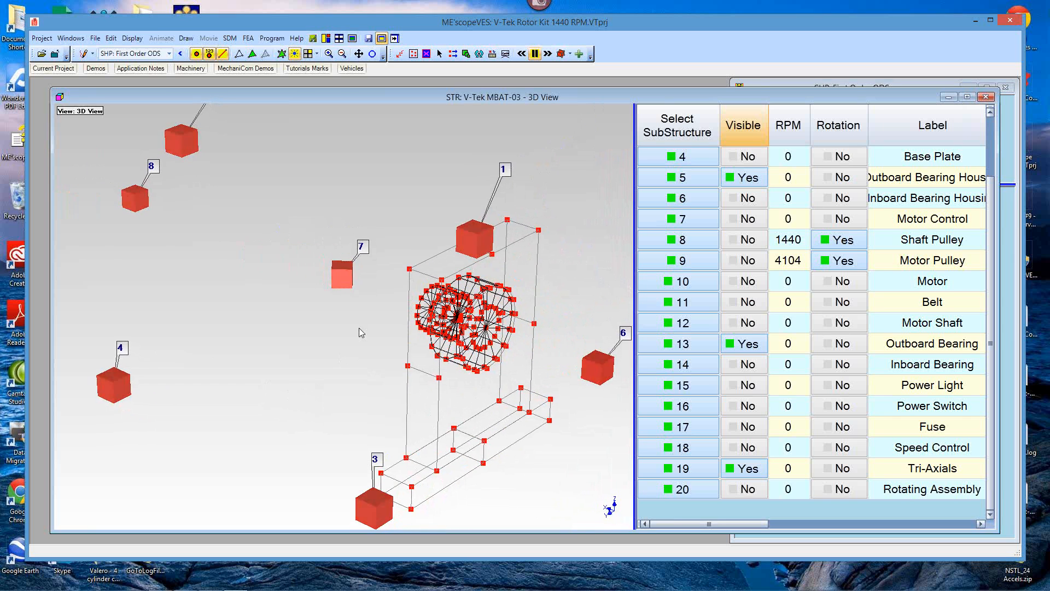
Animate the First Order ODS shape on the wireframe outboard bearing housing and examine its motion
right_click(552, 198)
mouse_move(576, 250)
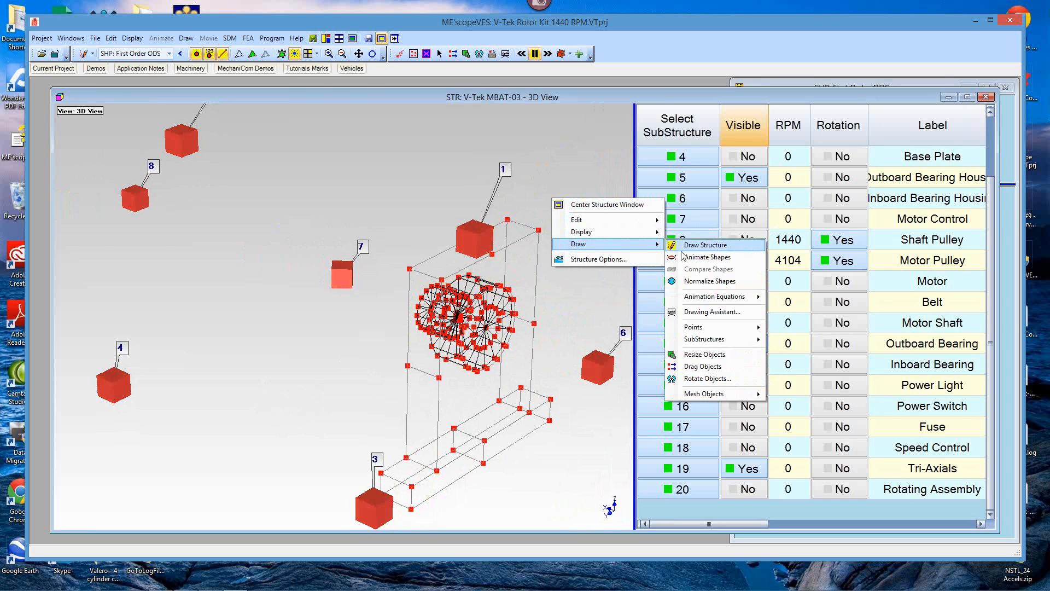
left_click(703, 255)
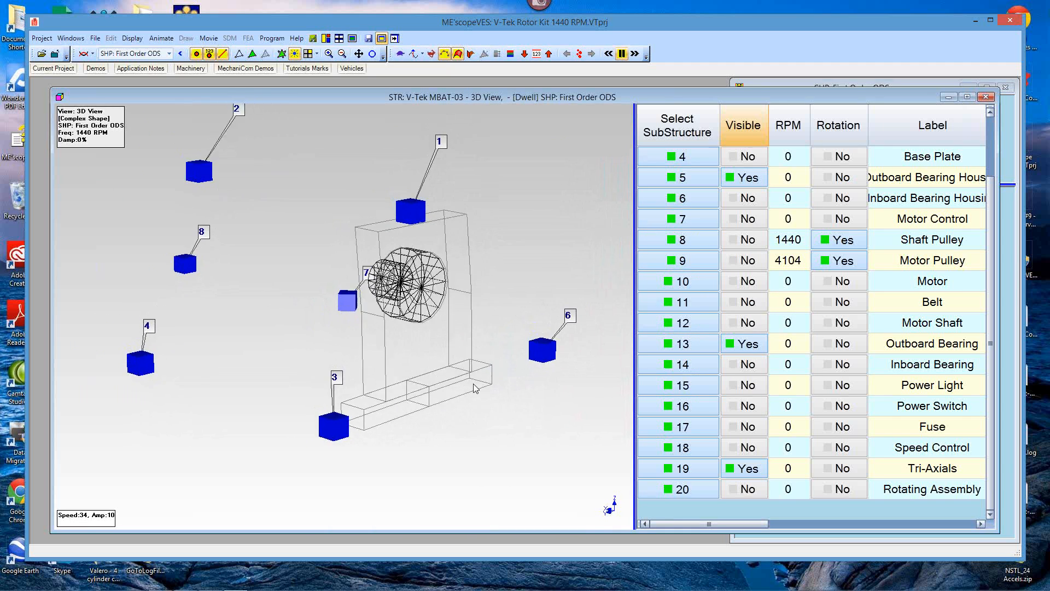
Return to drawing the structure and list its Points
right_click(550, 254)
mouse_move(558, 294)
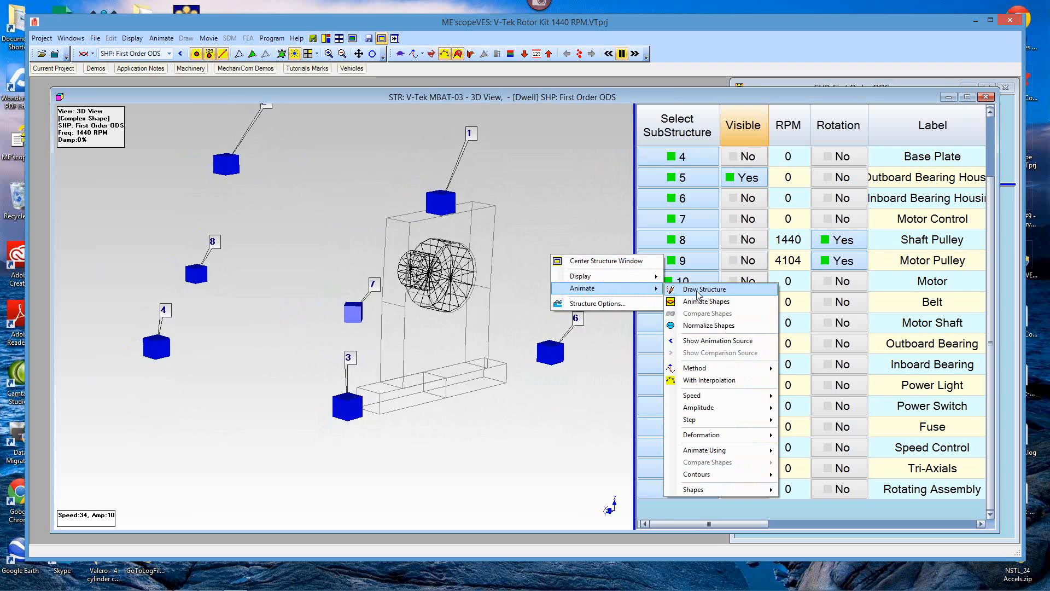
left_click(697, 295)
left_click_drag(499, 466, 546, 475)
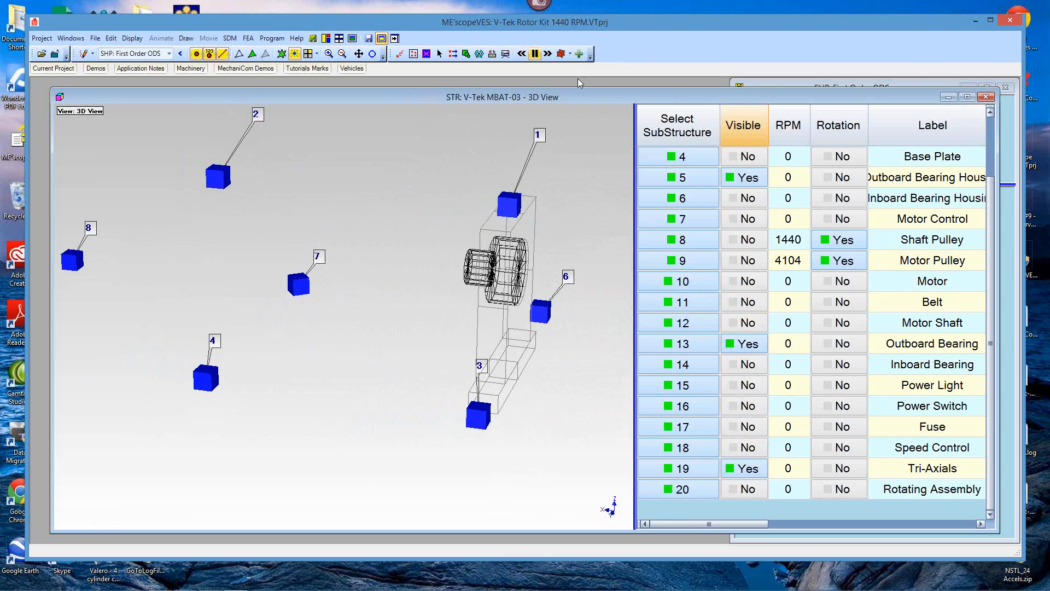
left_click(569, 55)
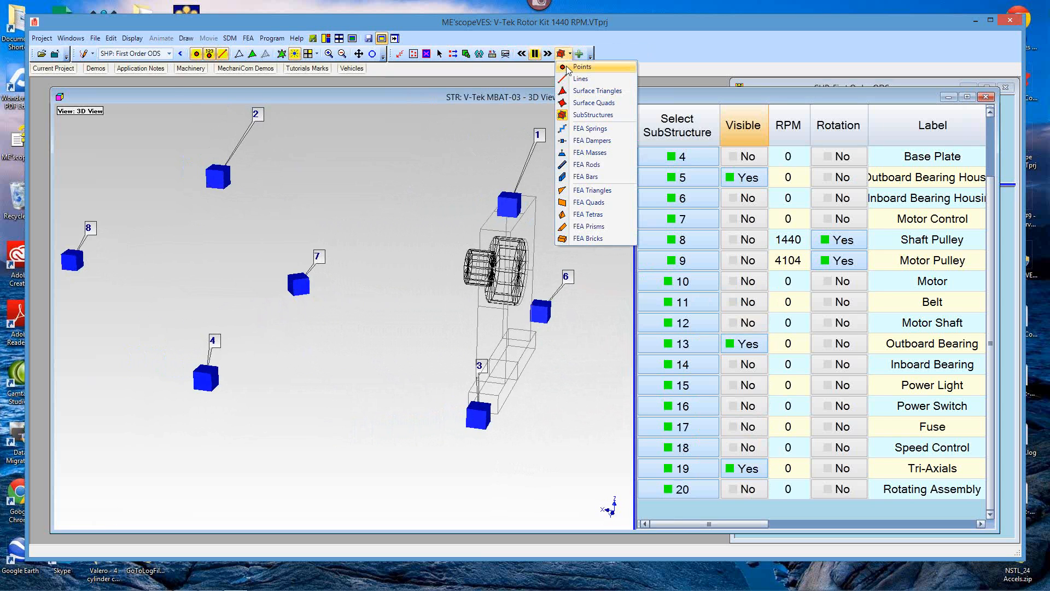
left_click(569, 68)
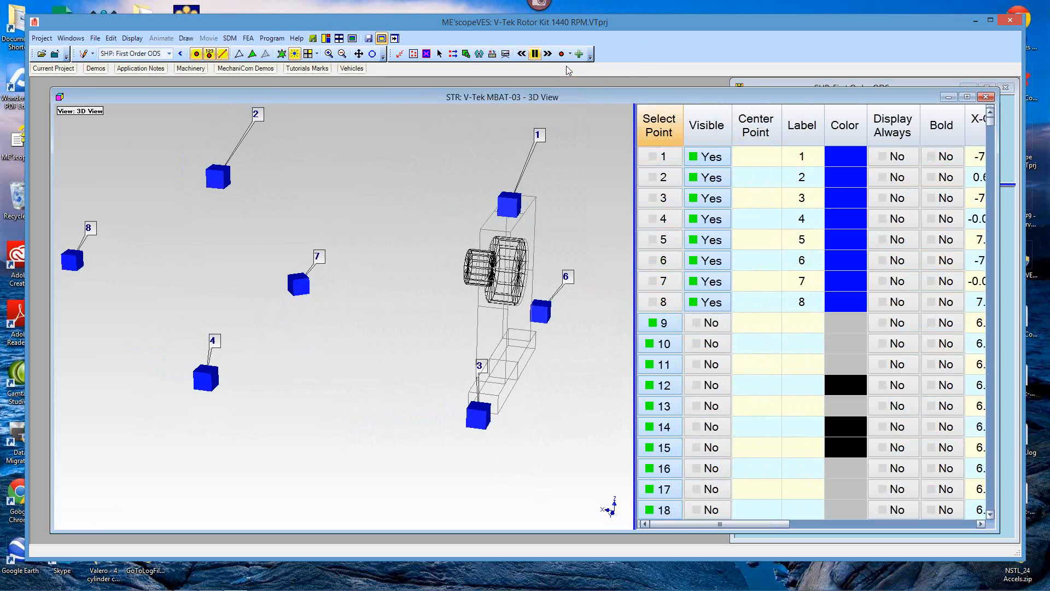
Select all points of the structure except measured points 1 to 8
left_click_drag(592, 280, 564, 277)
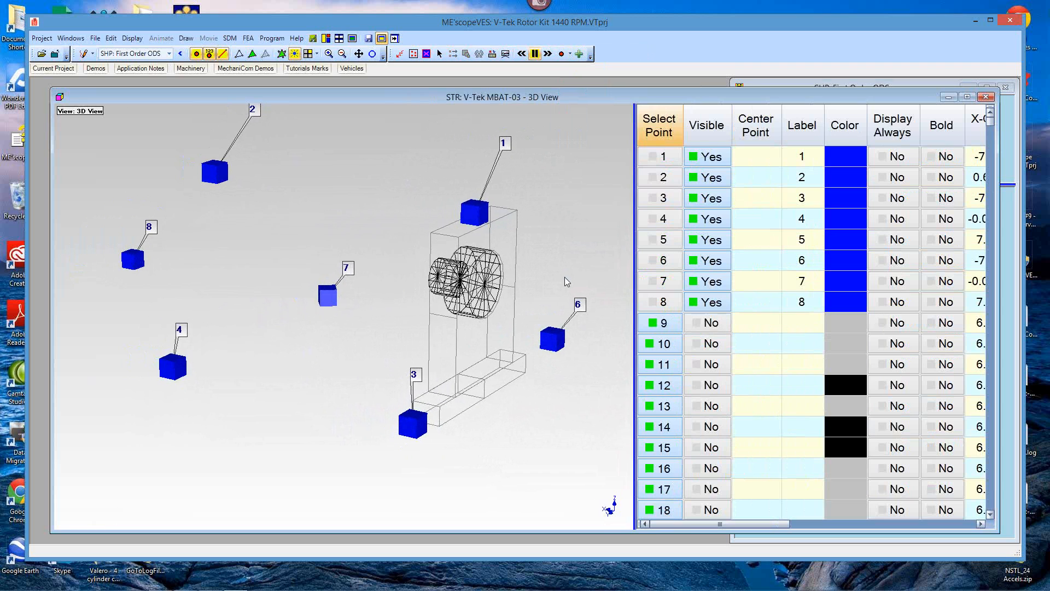
left_click(672, 130)
double_click(670, 131)
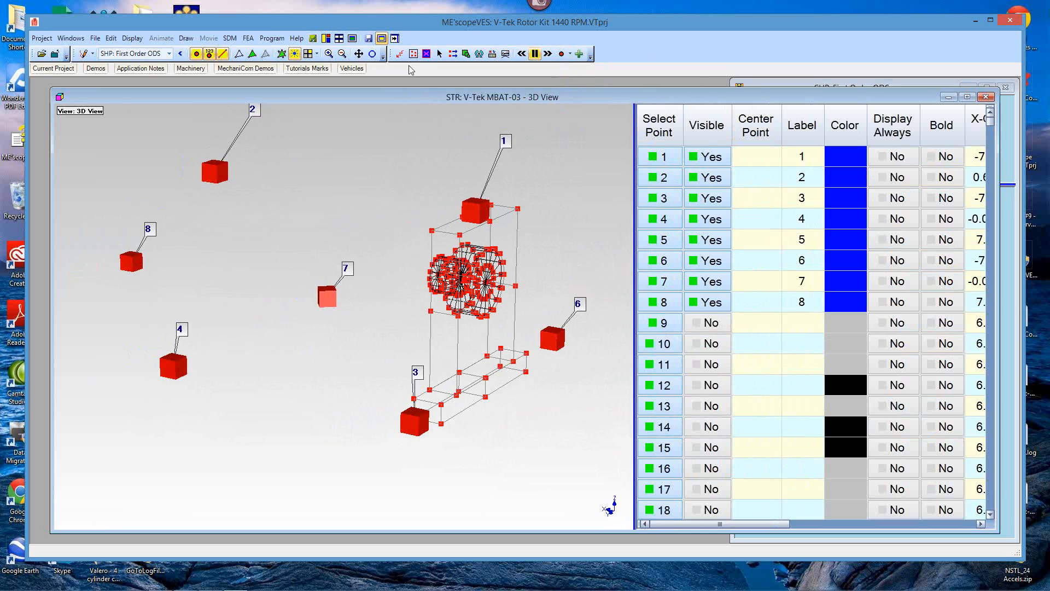
left_click_drag(384, 150, 589, 491)
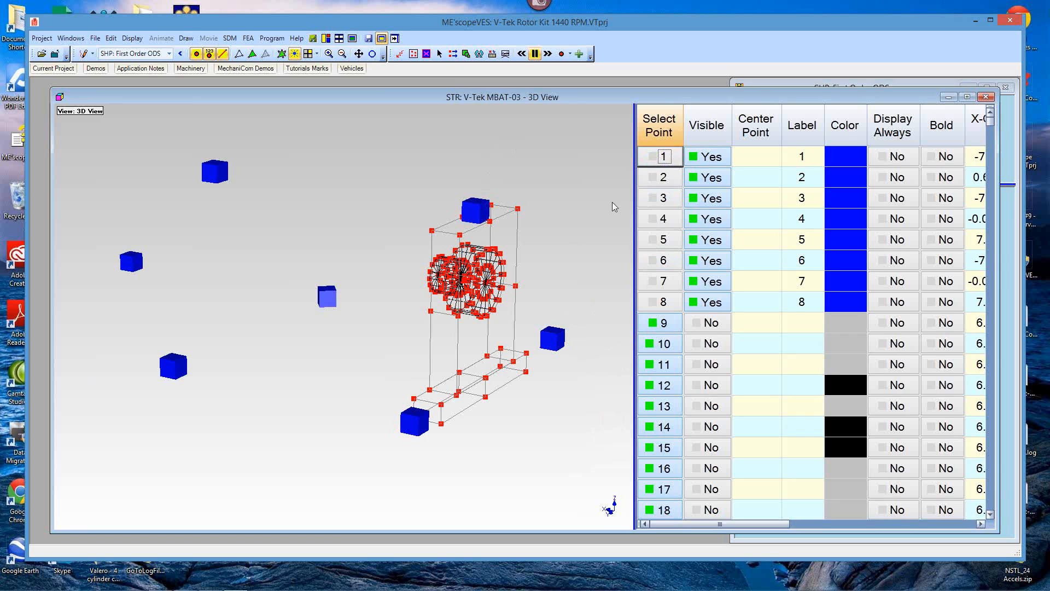
Delete the animation equations of the selected points for all equation types and the X, Y and Z axes, keeping the selection
right_click(598, 176)
mouse_move(617, 222)
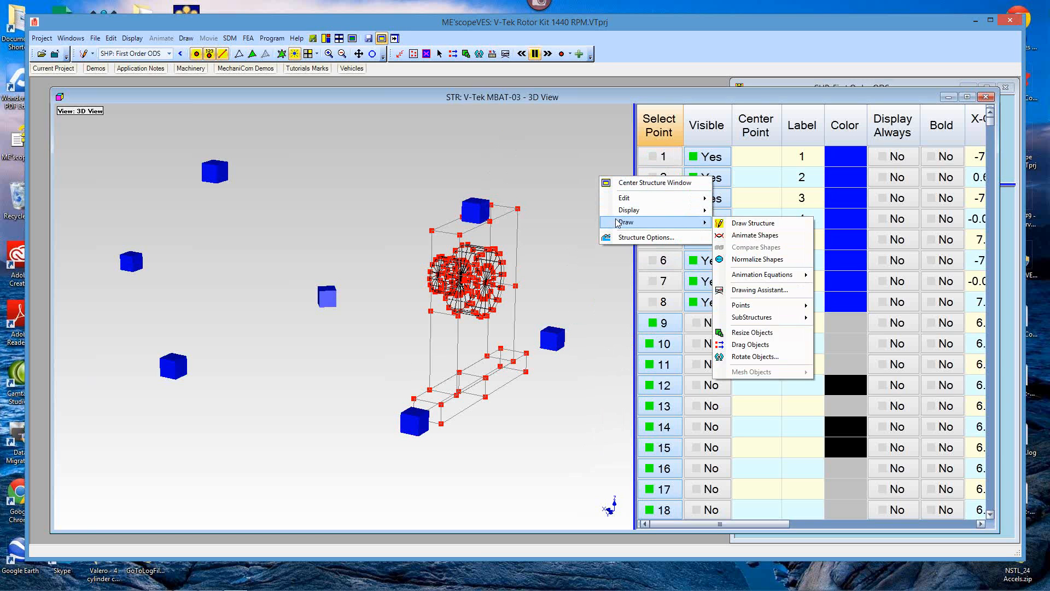
mouse_move(771, 280)
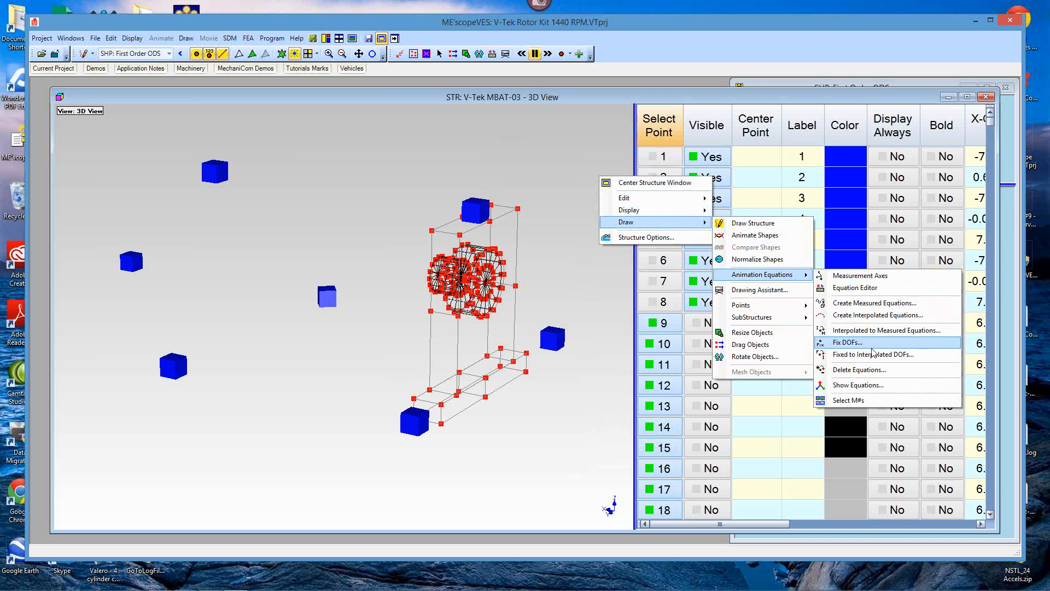
left_click(874, 371)
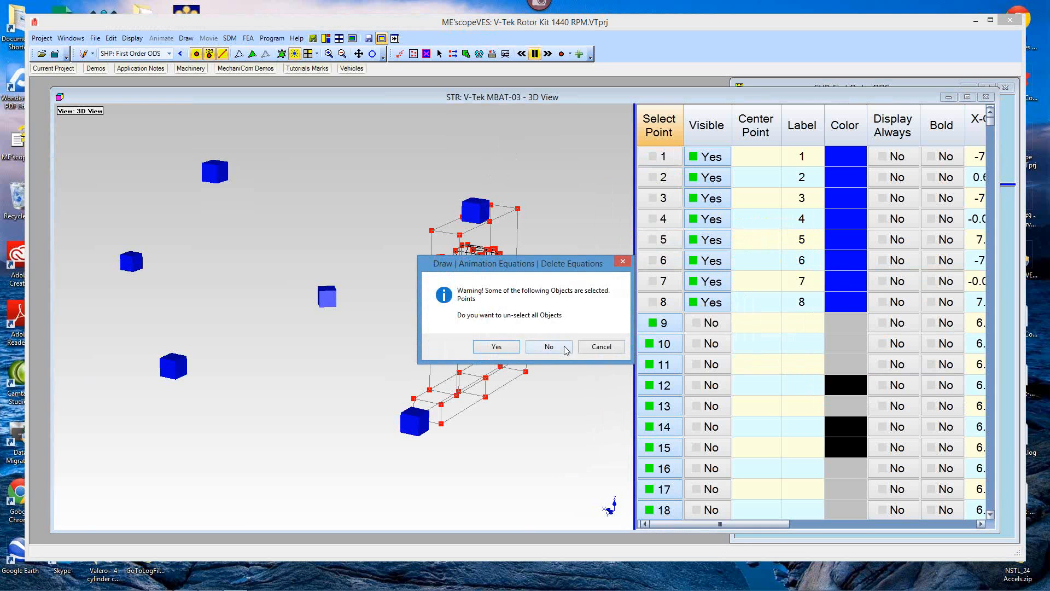
left_click(548, 347)
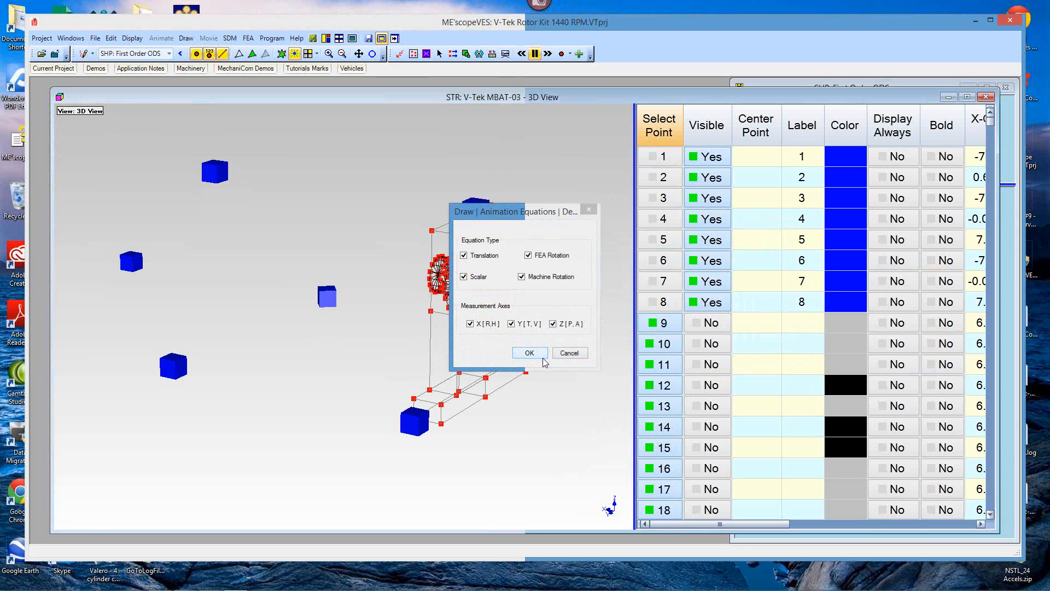
left_click(536, 354)
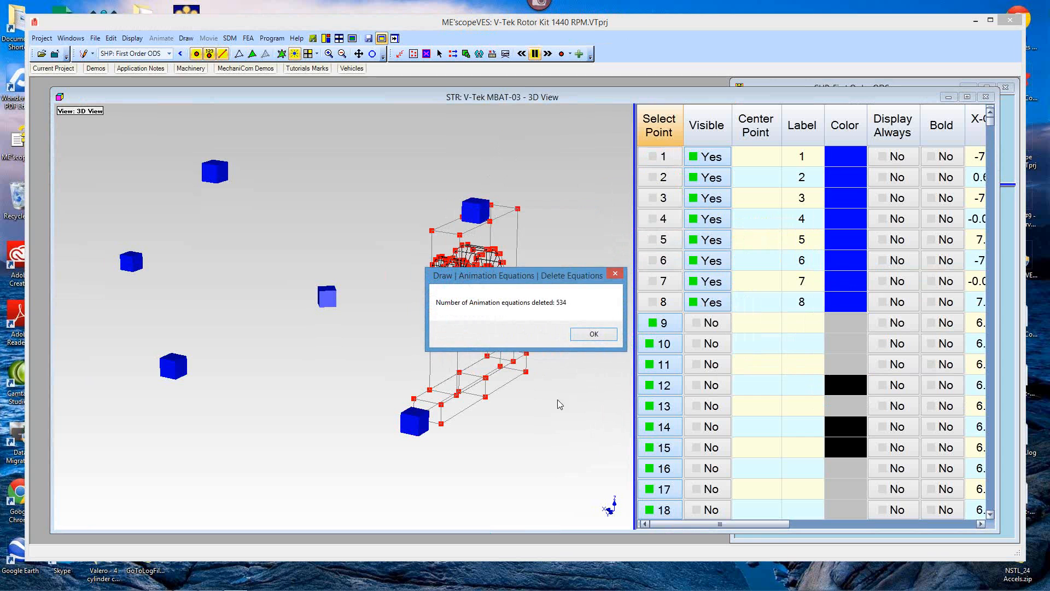
left_click(587, 336)
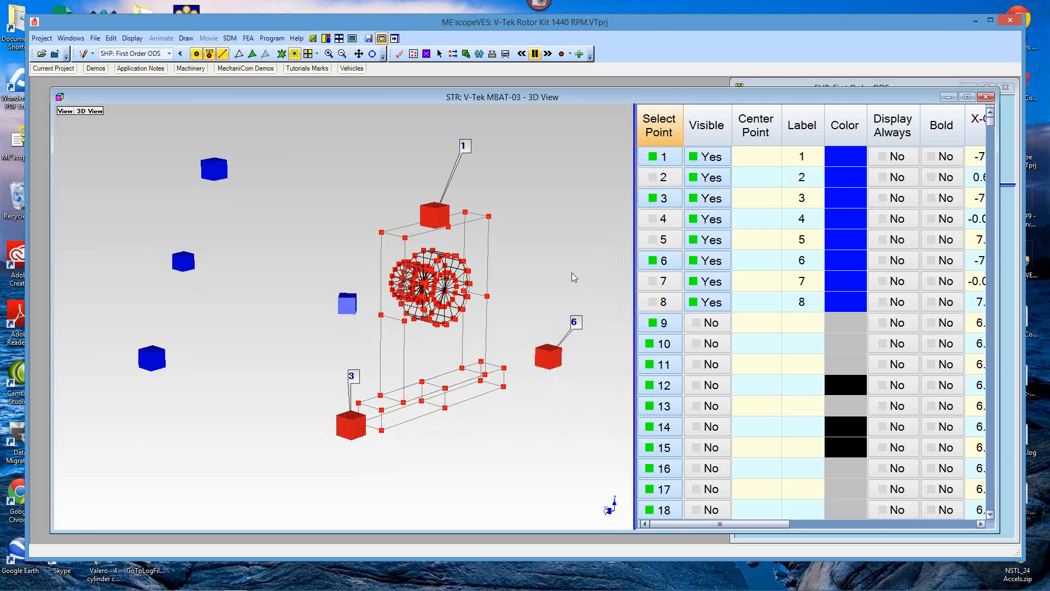
With measured points 1, 3 and 6 also selected, create interpolated Translation equations on X, Y and Z using the 4 nearest Measured and Fixed DOFs
right_click(568, 181)
mouse_move(594, 231)
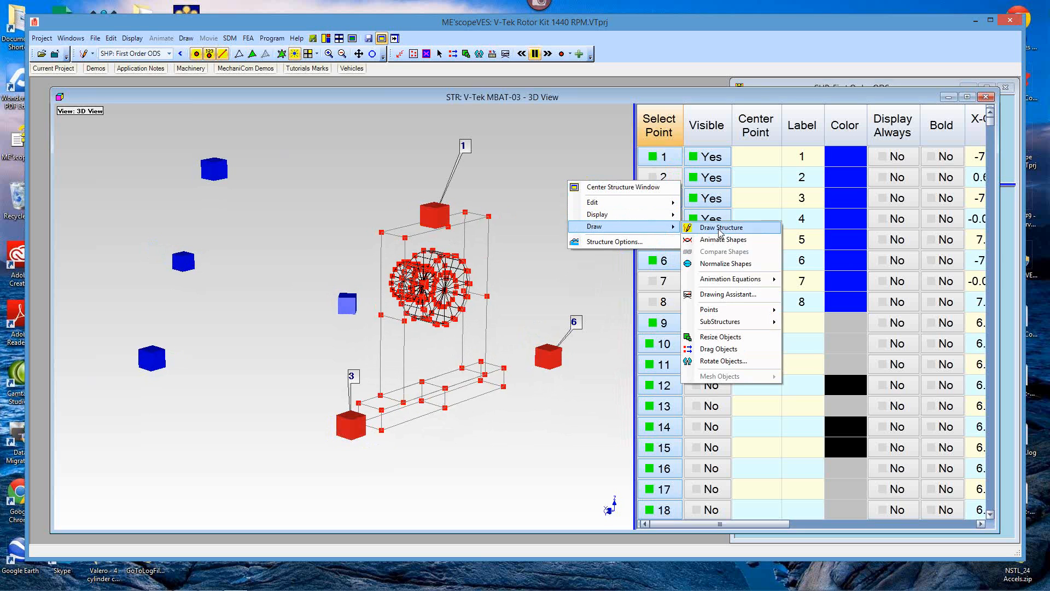
mouse_move(731, 285)
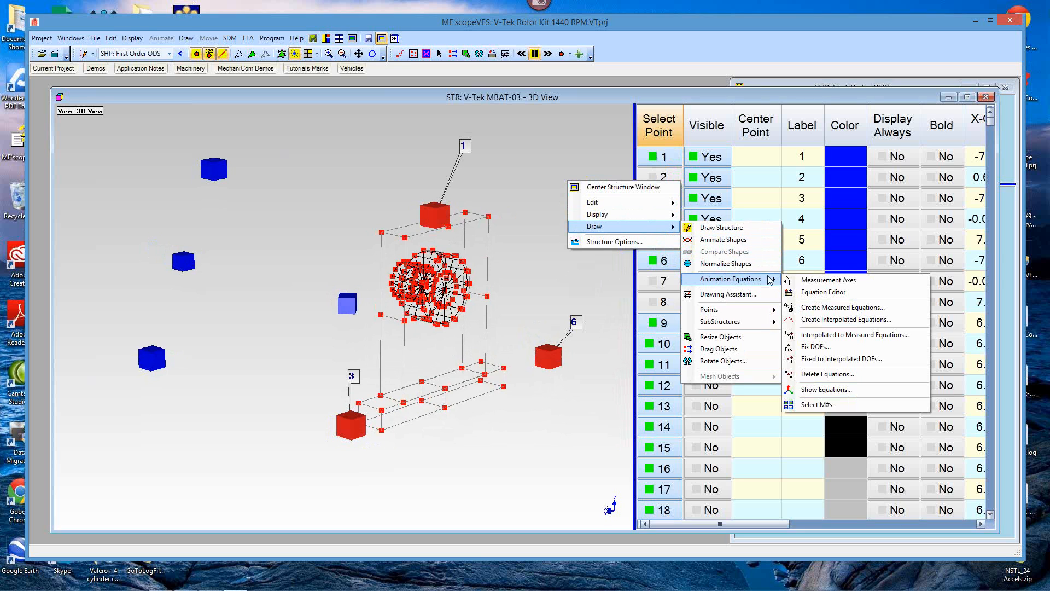
left_click(822, 319)
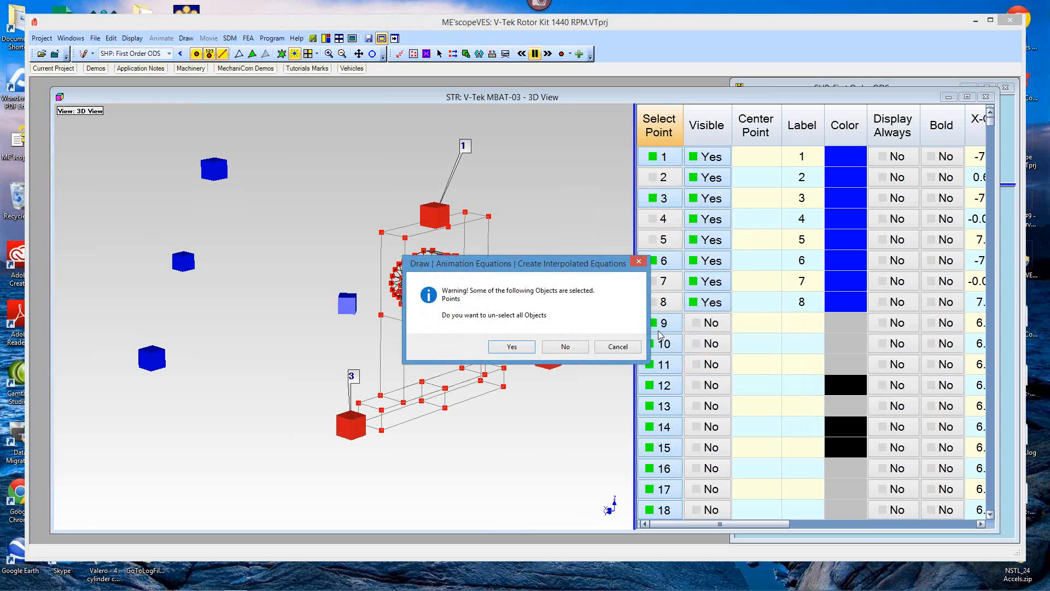
left_click(565, 347)
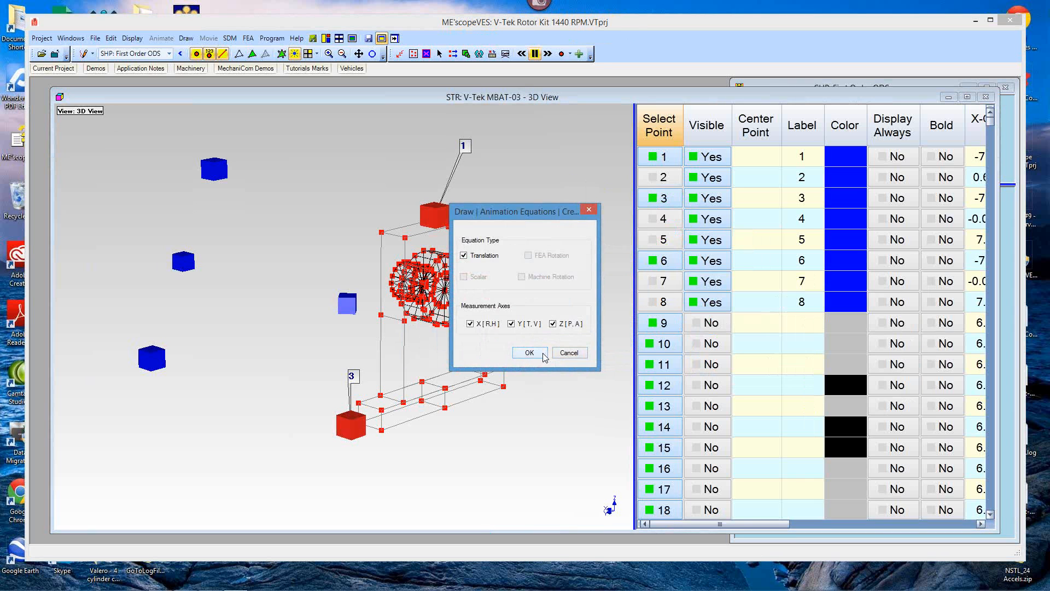
left_click(540, 356)
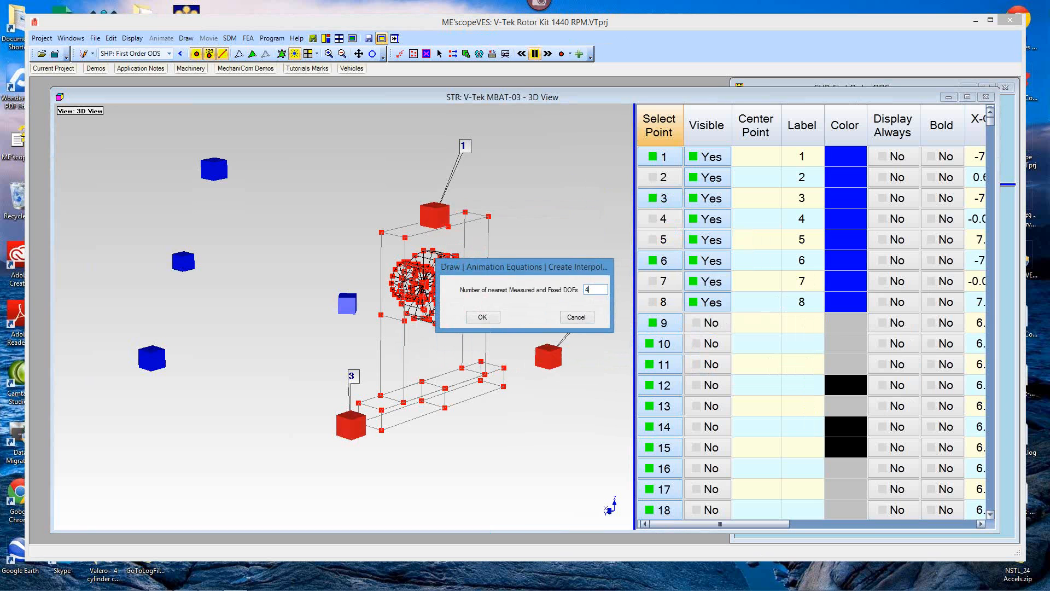
left_click(495, 320)
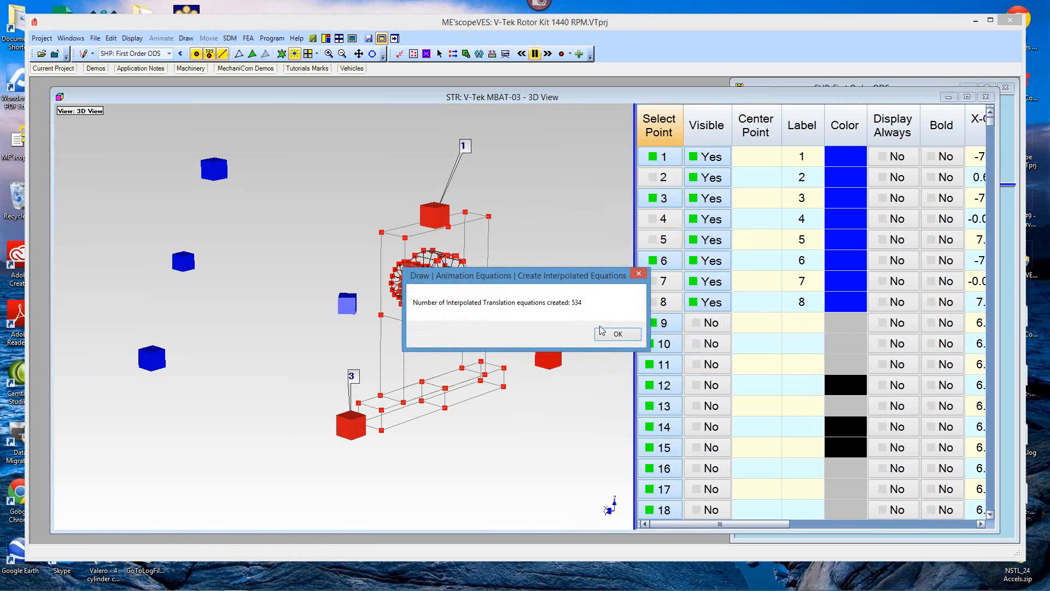
left_click(606, 335)
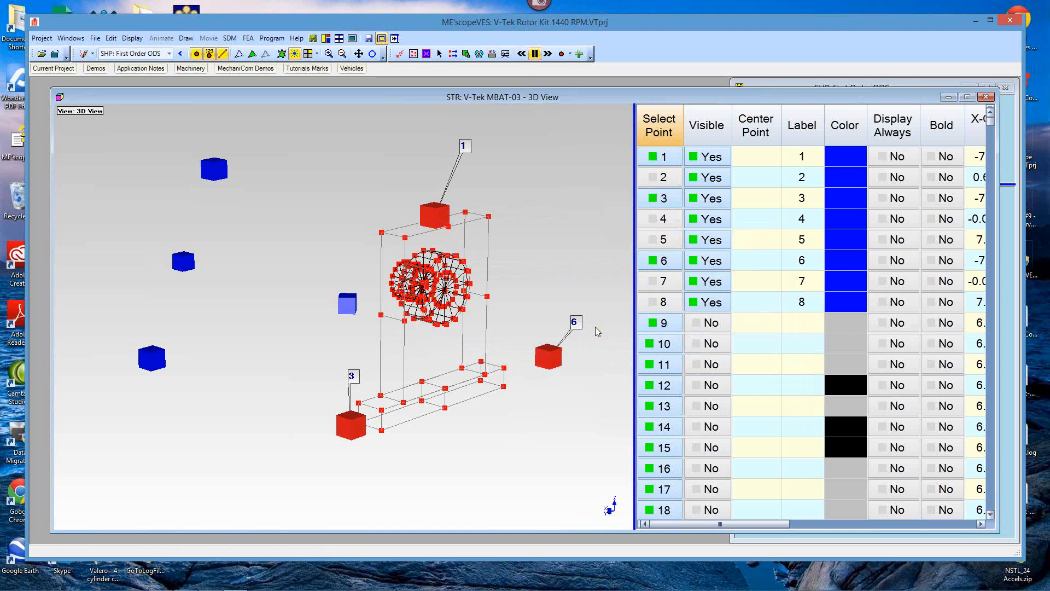
Animate the shape with the interpolated equations and examine the outboard bearing housing's motion from another angle
right_click(559, 197)
mouse_move(579, 246)
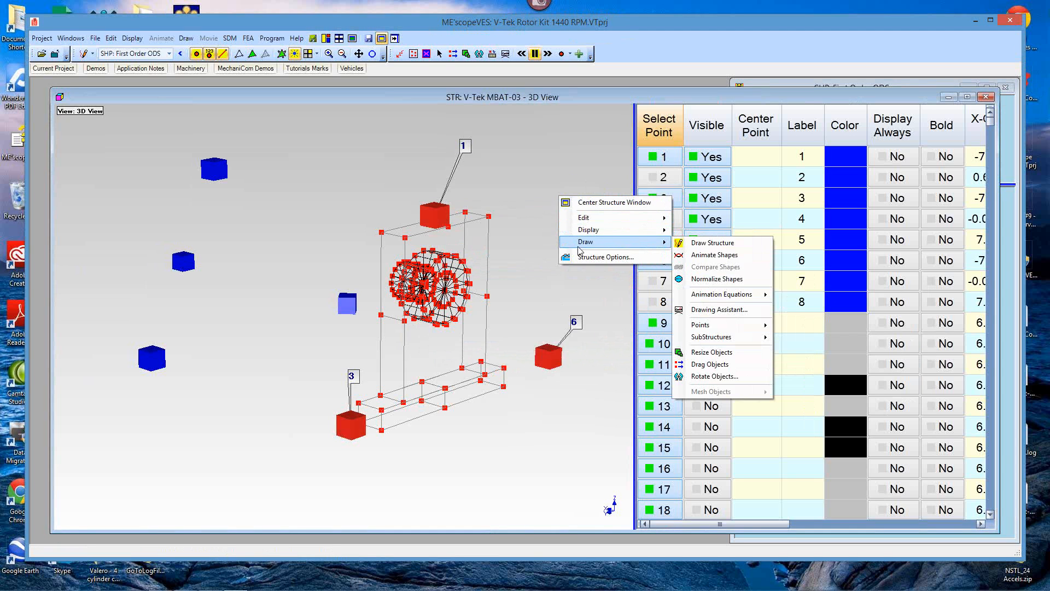
left_click(708, 255)
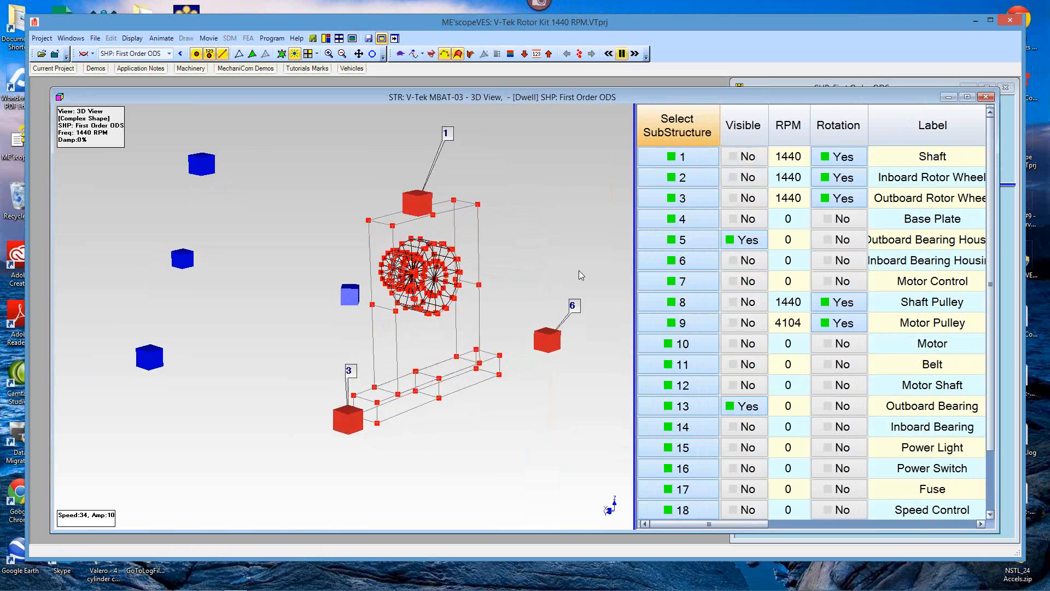
left_click_drag(583, 265, 540, 262)
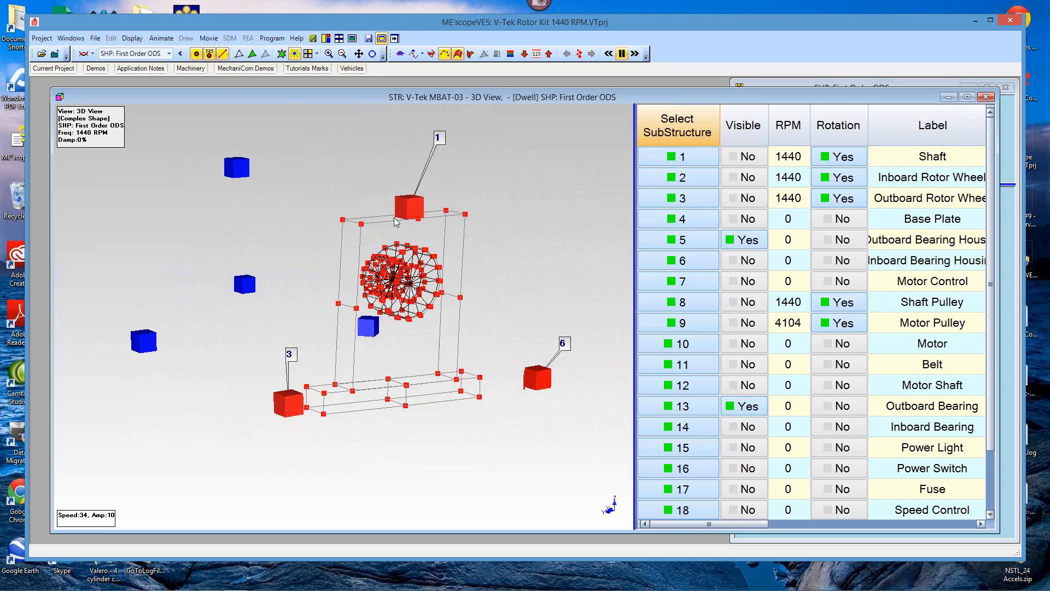
Return to drawing the structure and deselect points 3 and 6 and the lower points of the housing, keeping point 1 and the upper part selected
right_click(553, 210)
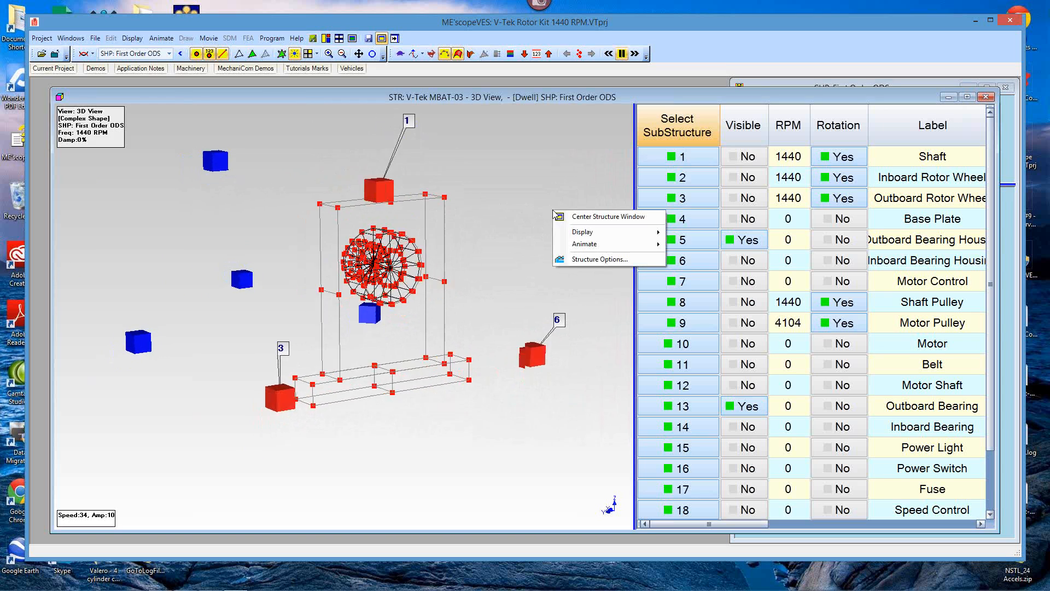
mouse_move(602, 244)
left_click(706, 245)
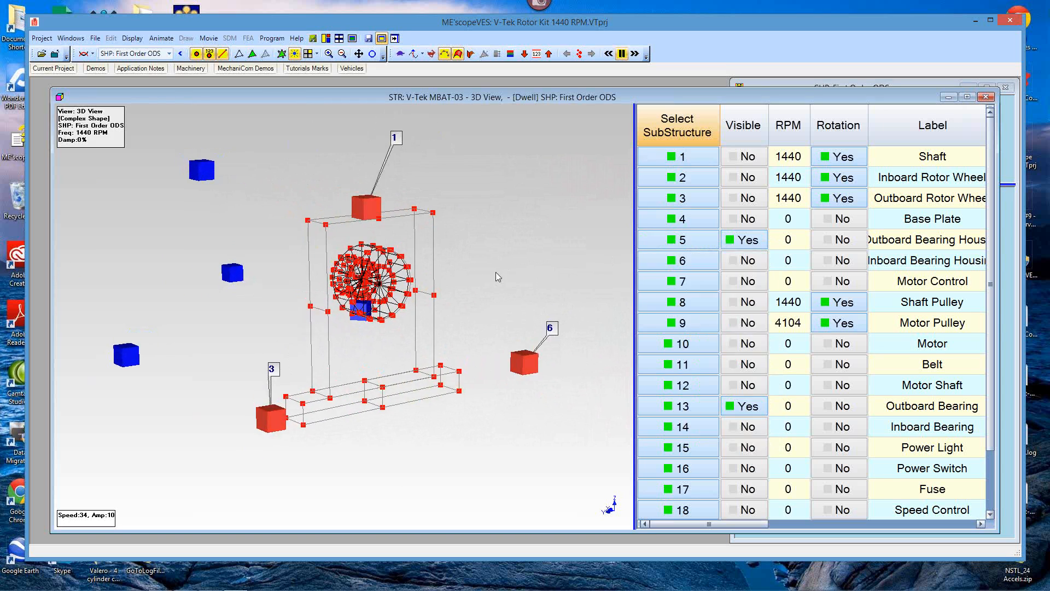
left_click_drag(481, 268, 500, 280)
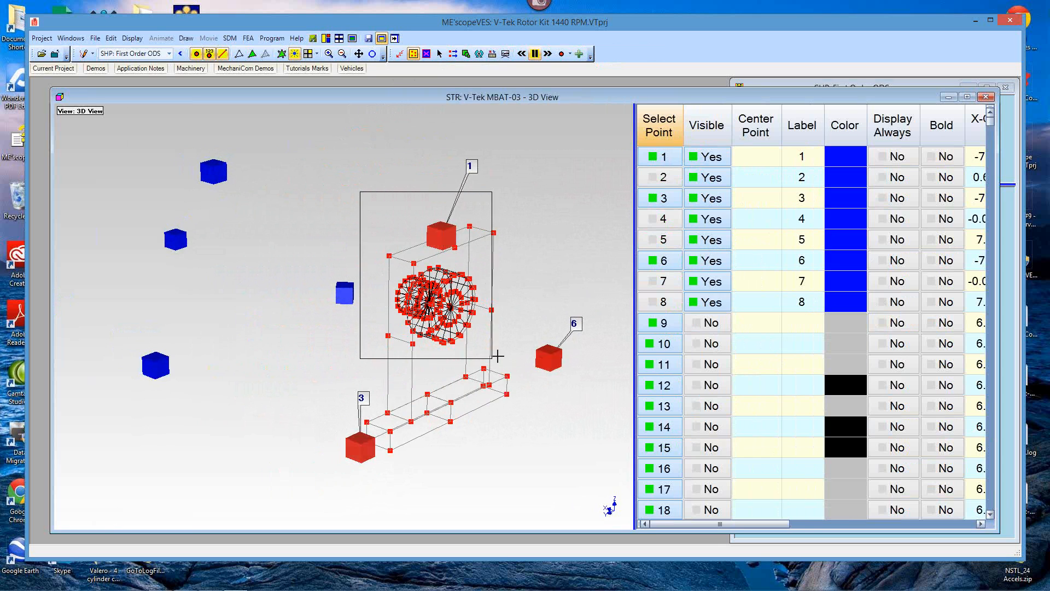
left_click_drag(519, 358, 520, 352)
mouse_move(533, 301)
left_mouse_down()
mouse_move(518, 303)
mouse_move(520, 288)
left_mouse_up()
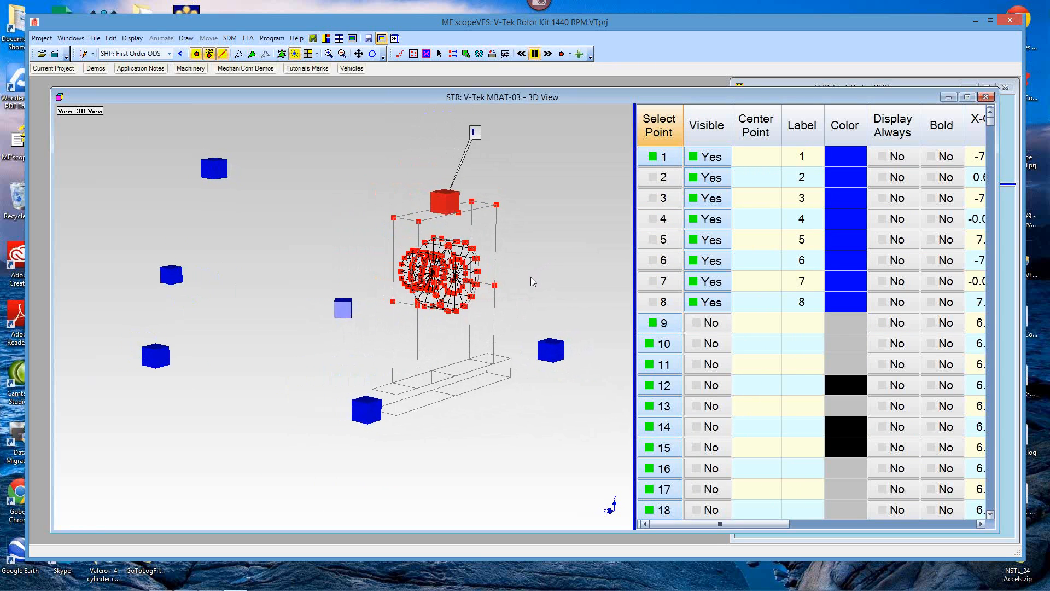
Deselect the four mid-height corner points of the outboard bearing housing, two on each side
scroll(524, 284, "up", 3)
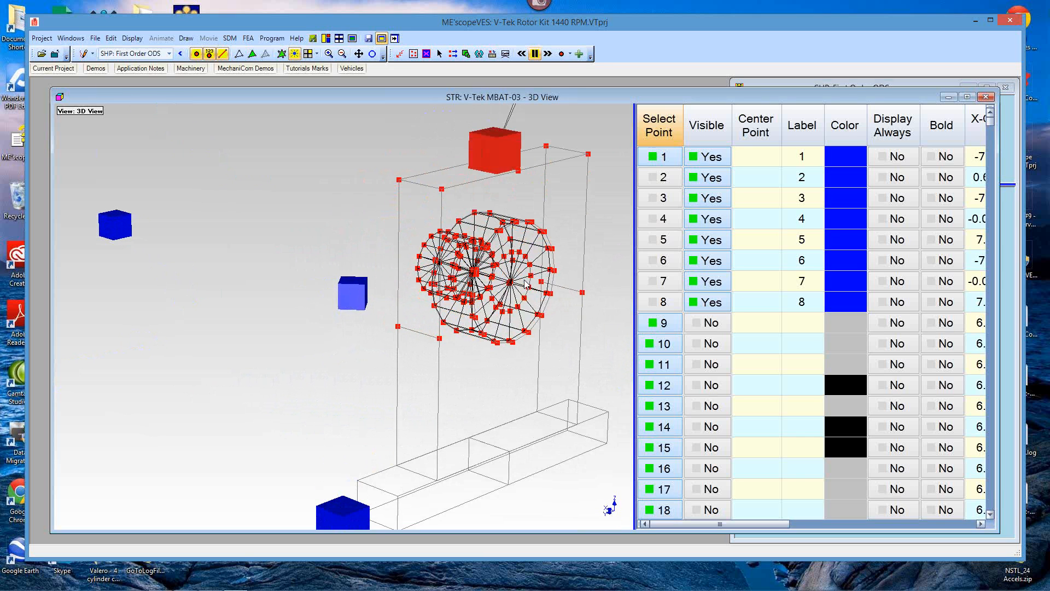
key("ctrl")
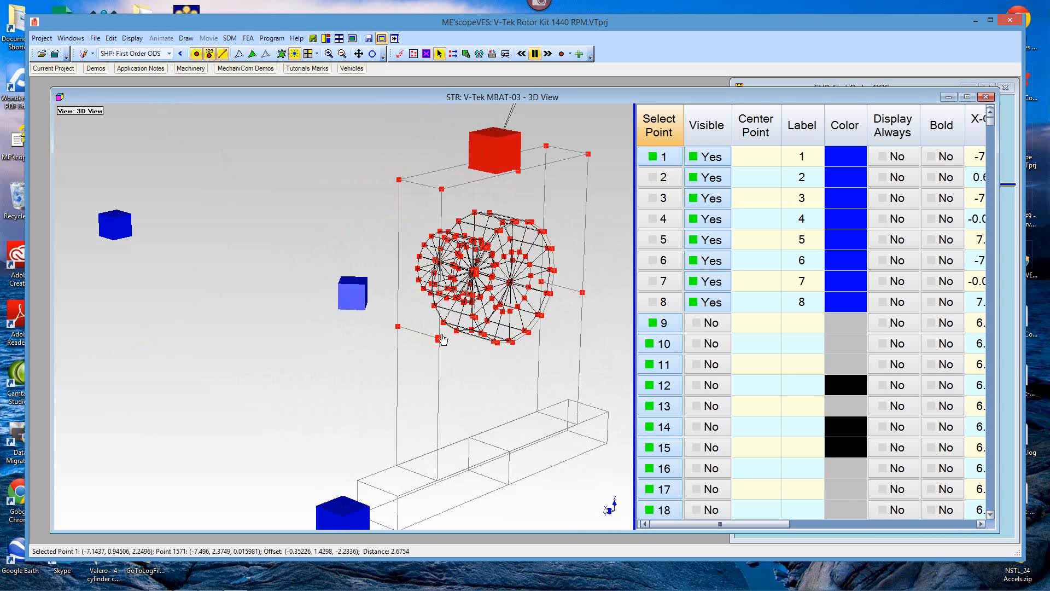
left_click(397, 327)
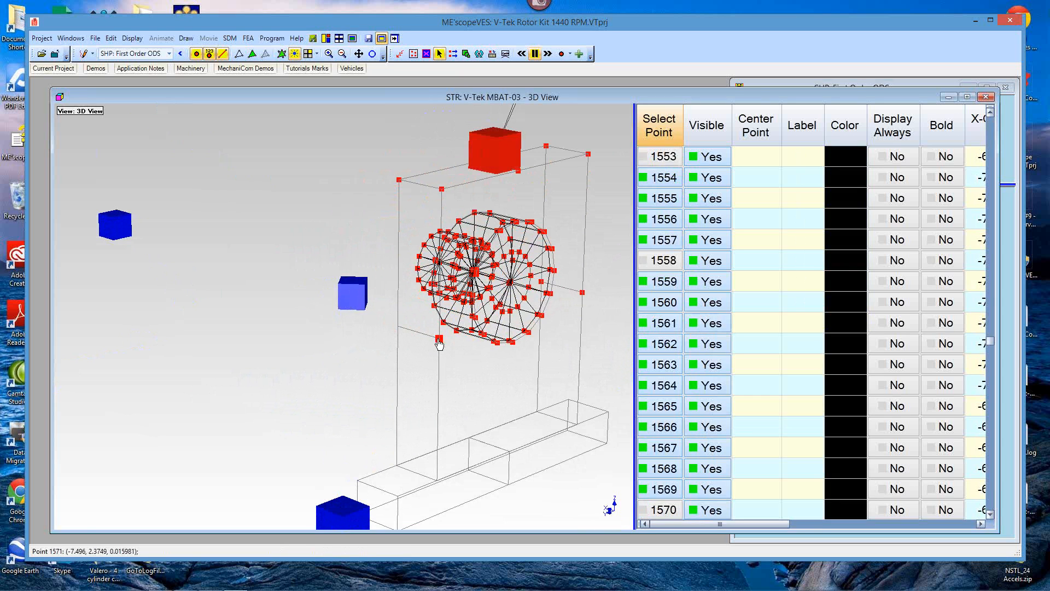
left_click(439, 343)
left_click_drag(558, 325, 351, 343)
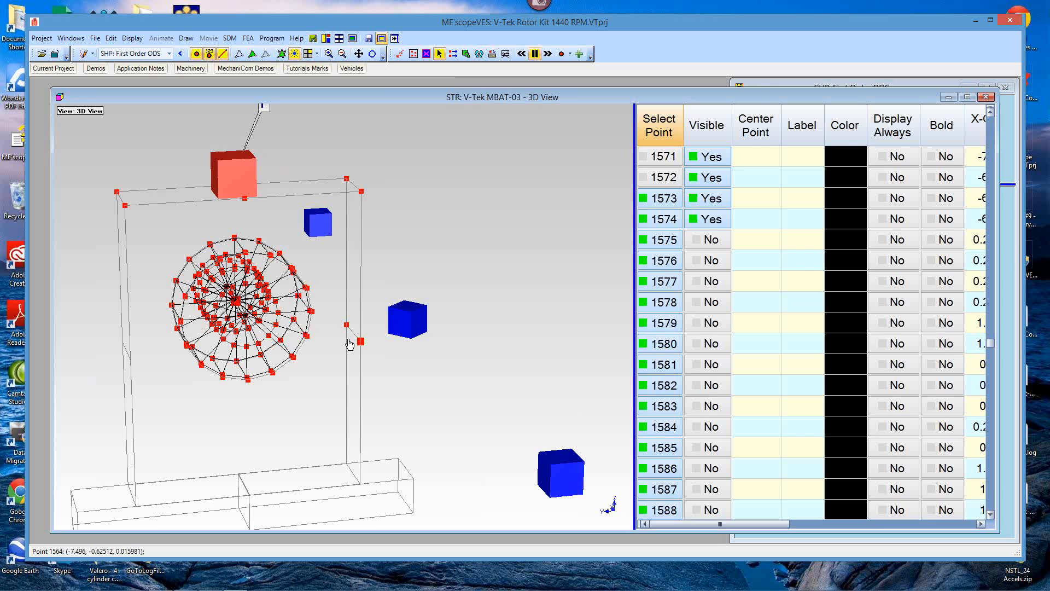
left_click(346, 326)
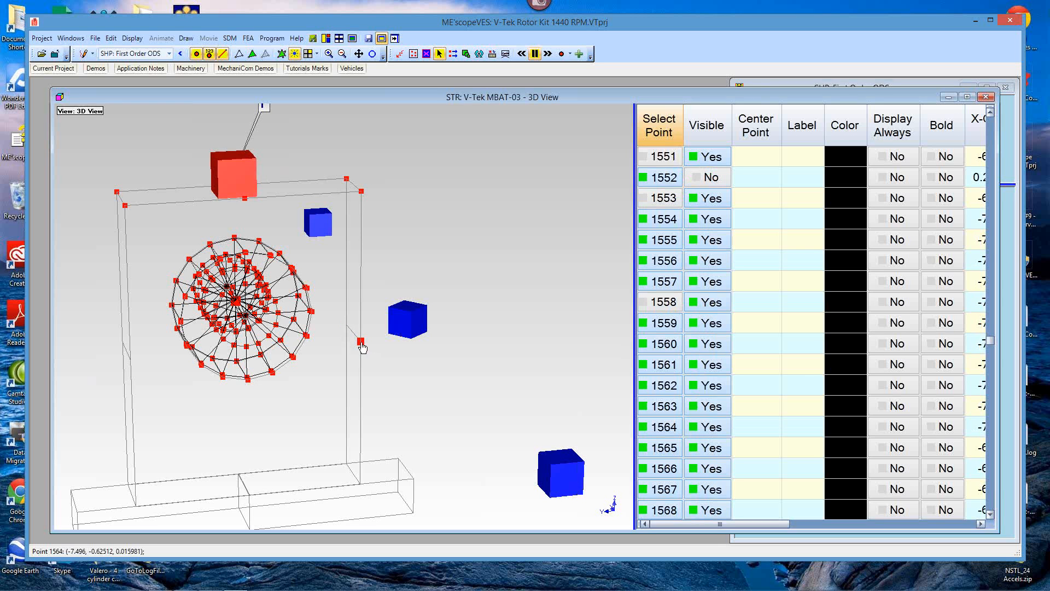
left_click(361, 343)
left_click_drag(413, 366, 446, 363)
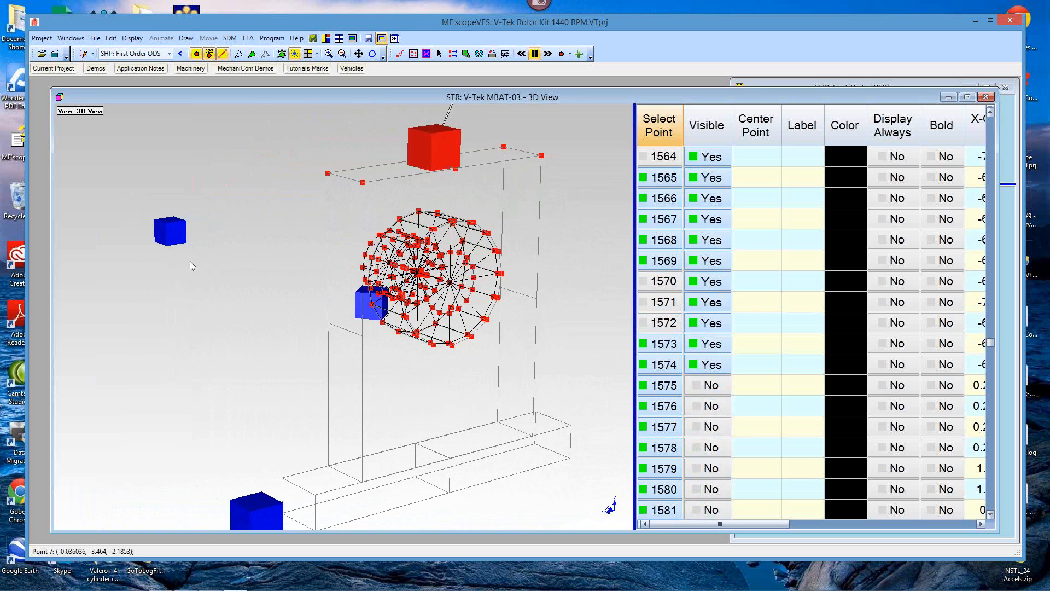
Create interpolated Translation equations on X, Y and Z for the selected upper housing points using the 1 nearest Measured and Fixed DOF
right_click(231, 235)
mouse_move(241, 283)
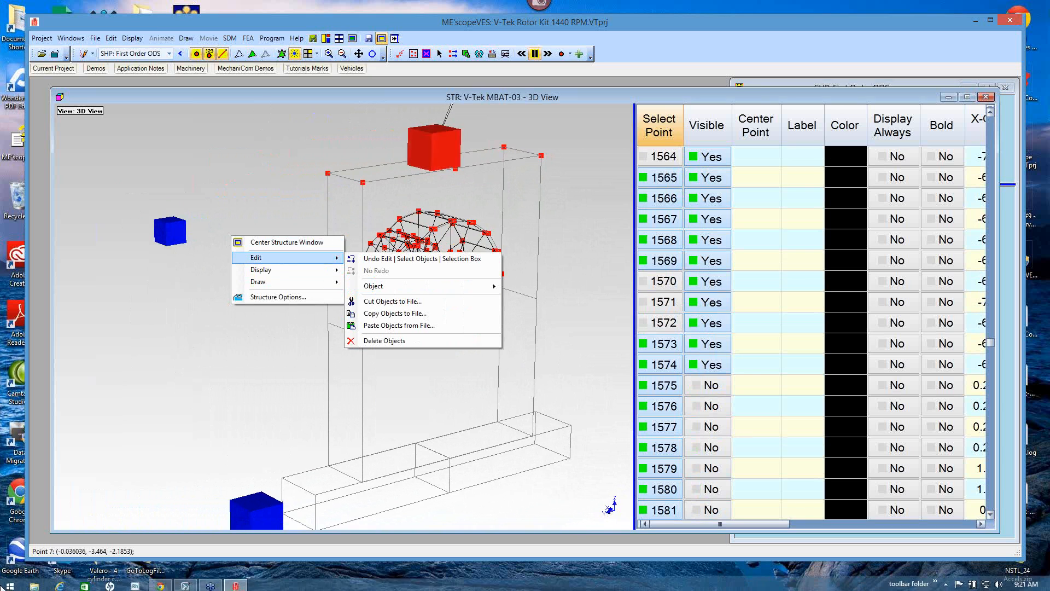
mouse_move(306, 281)
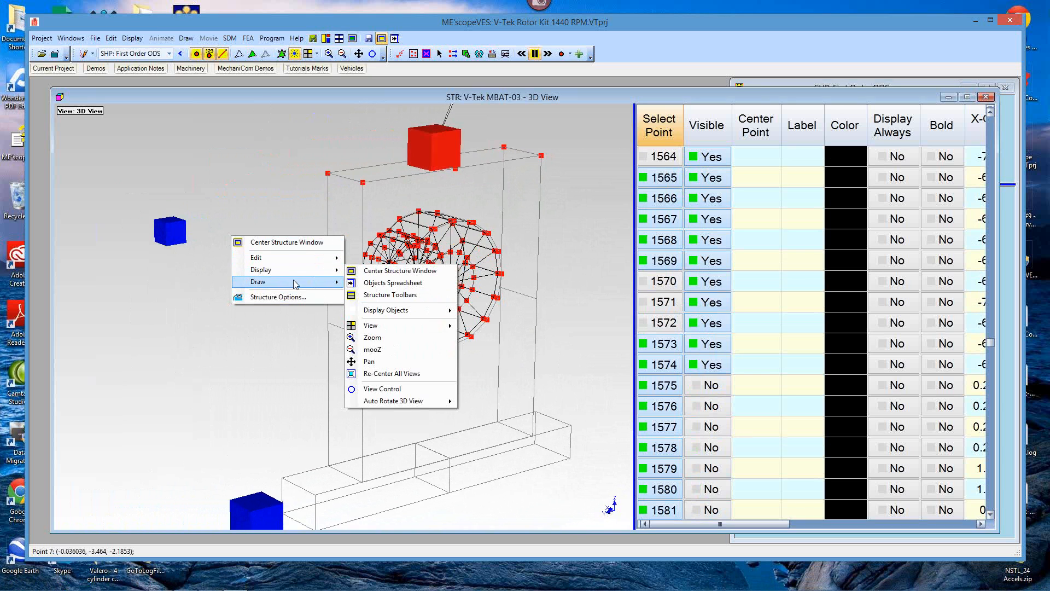
mouse_move(404, 339)
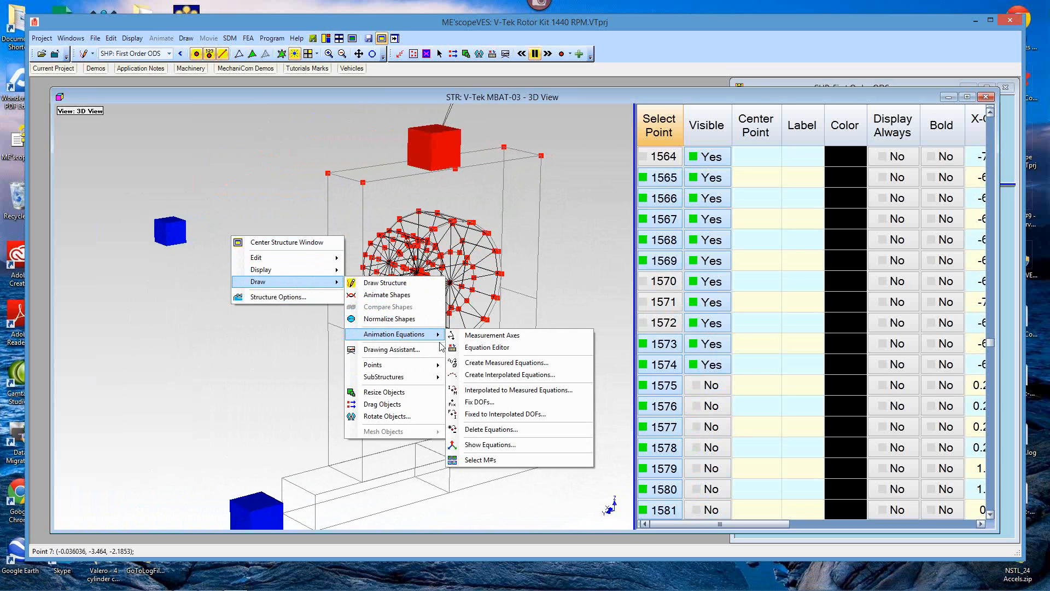
left_click(476, 376)
left_click(559, 346)
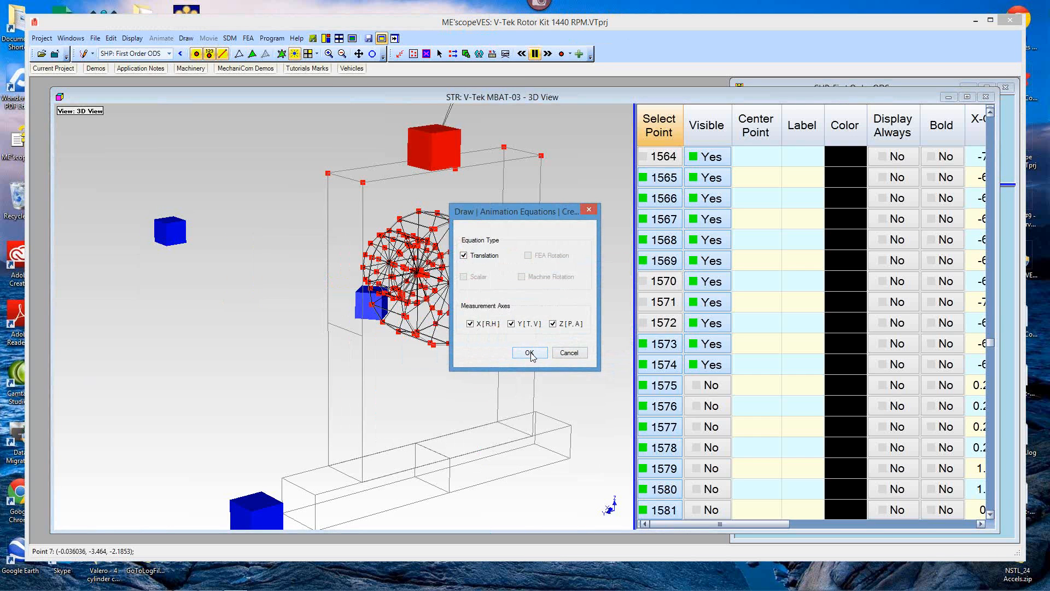
left_click(529, 353)
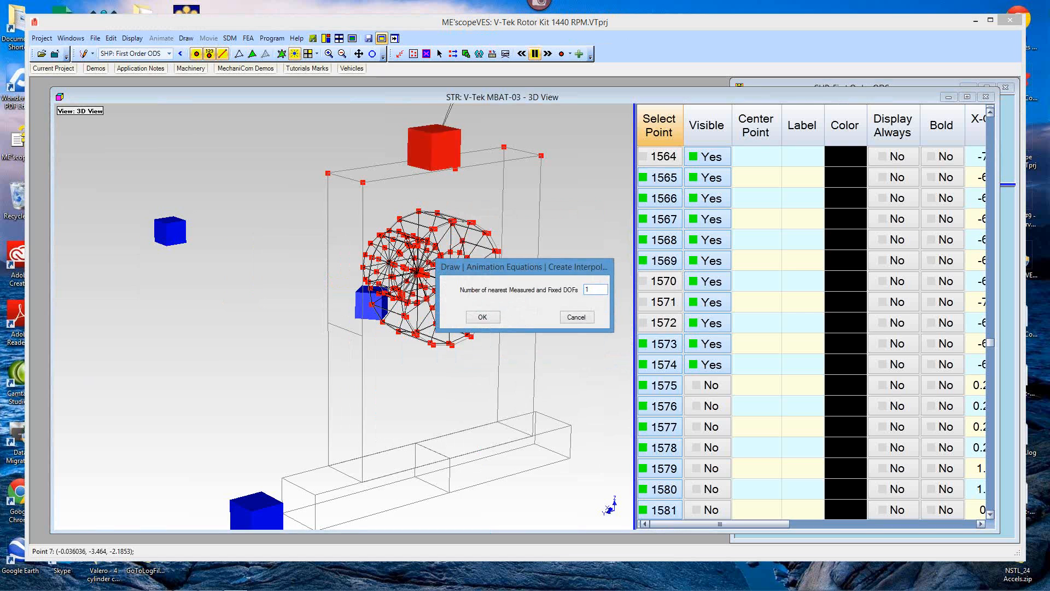
left_click(483, 318)
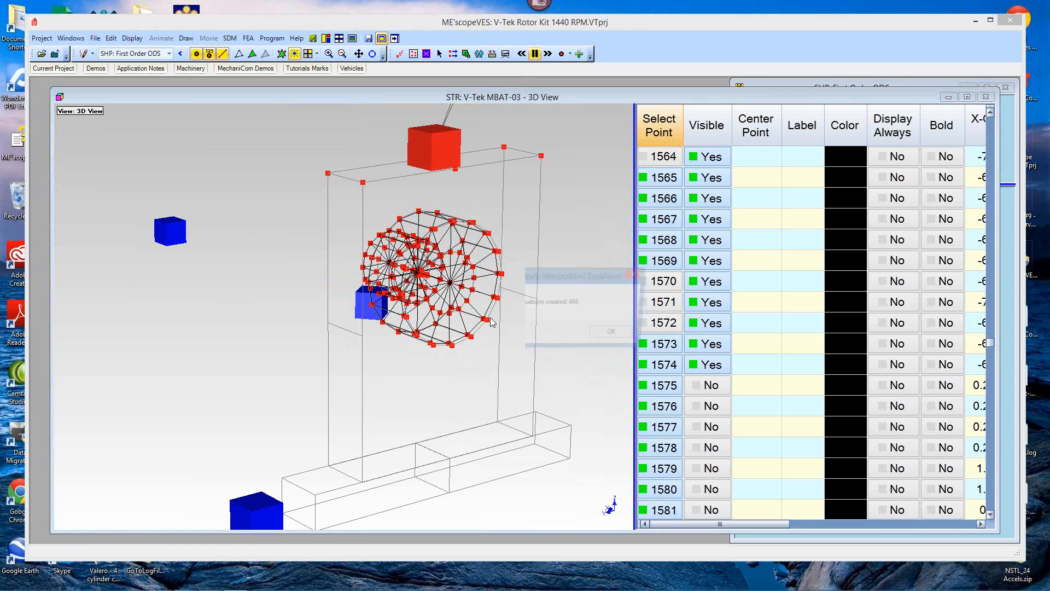
left_click(605, 335)
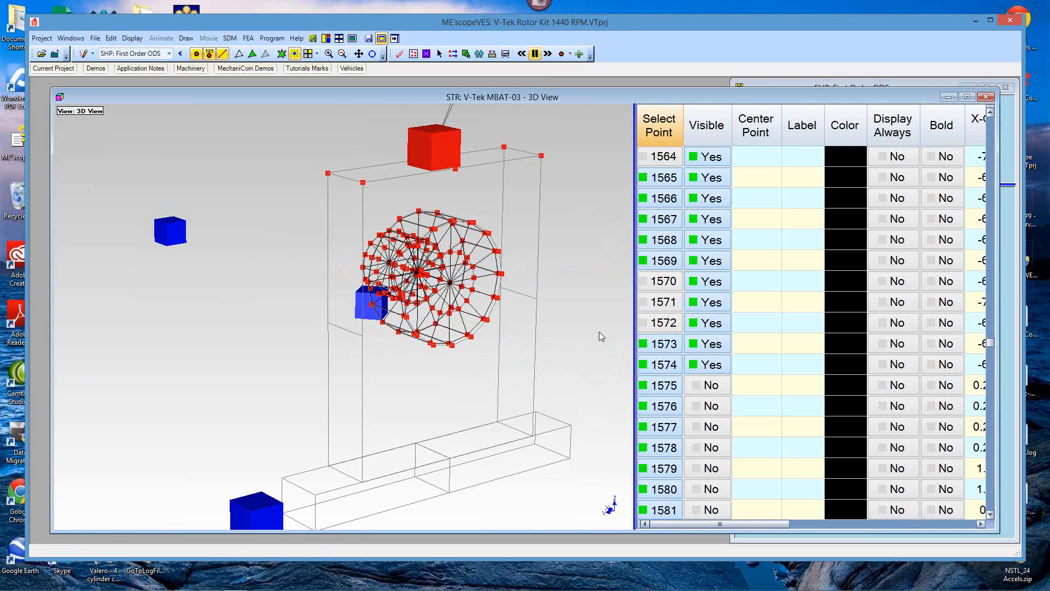
Animate the shape with the new equations and examine the motion of the whole outboard bearing housing
right_click(572, 298)
mouse_move(587, 340)
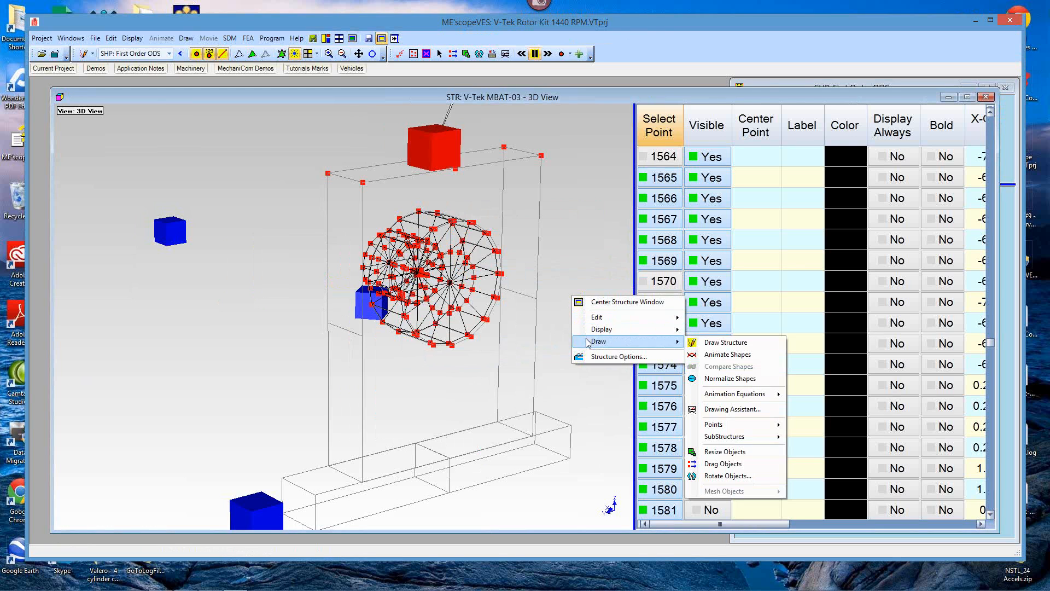
left_click(700, 345)
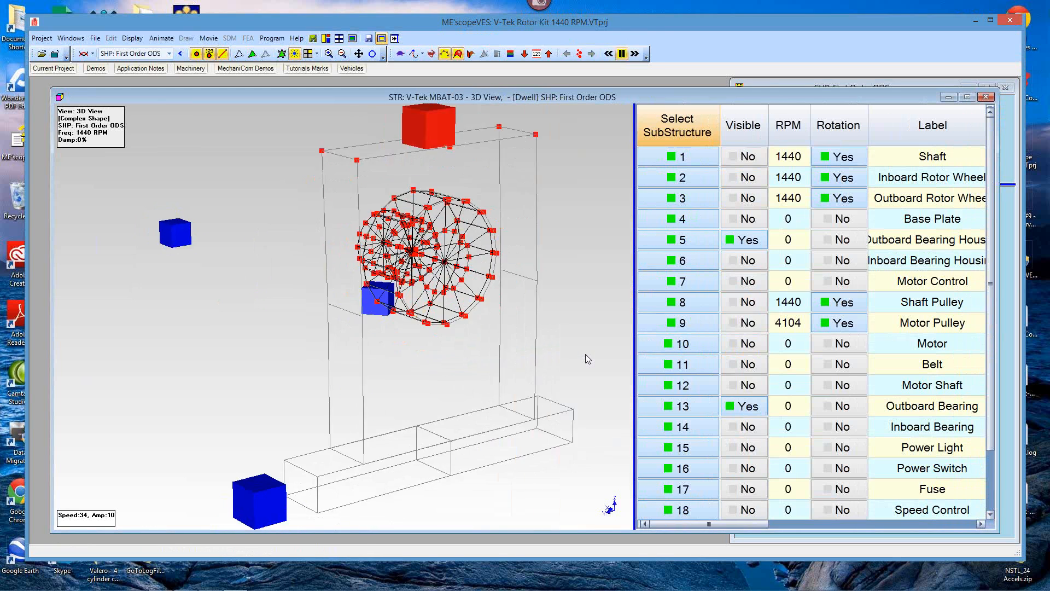
scroll(576, 353, "down", 4)
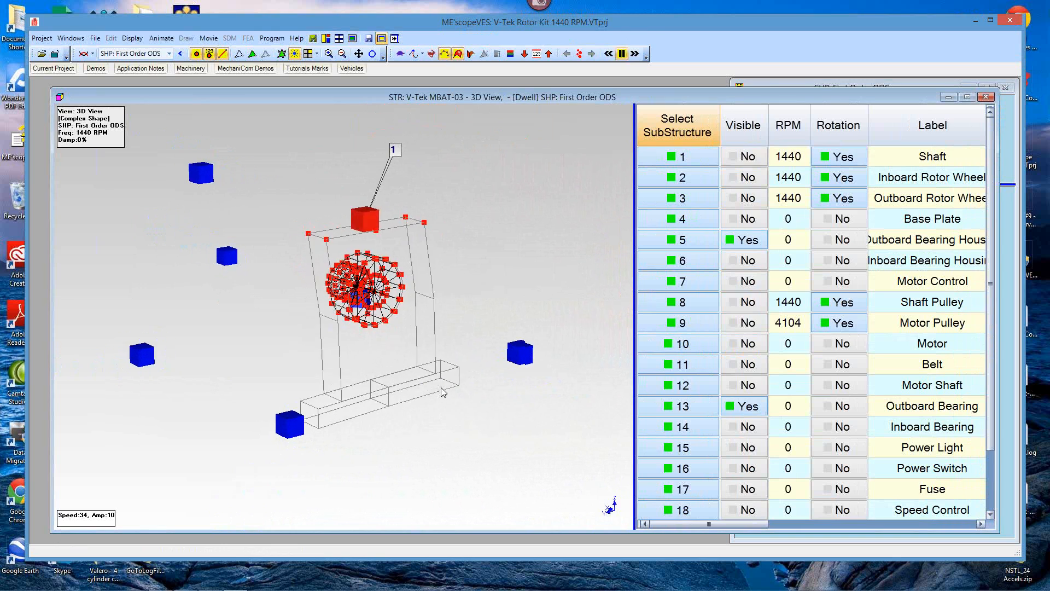
Return to drawing the structure, list its SubStructures, and make all of them visible
right_click(513, 210)
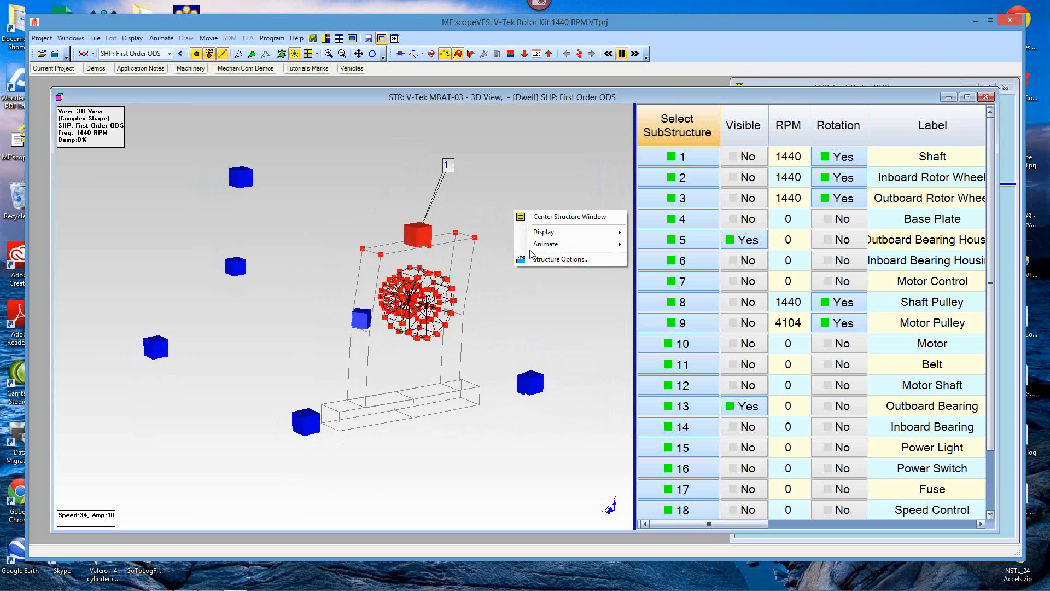
mouse_move(547, 244)
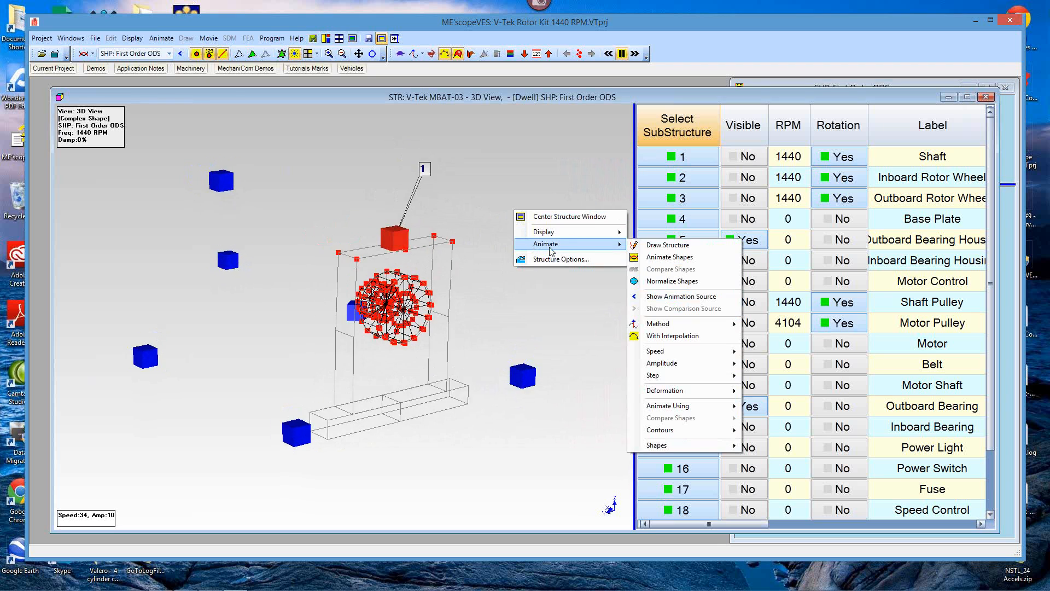
left_click(658, 256)
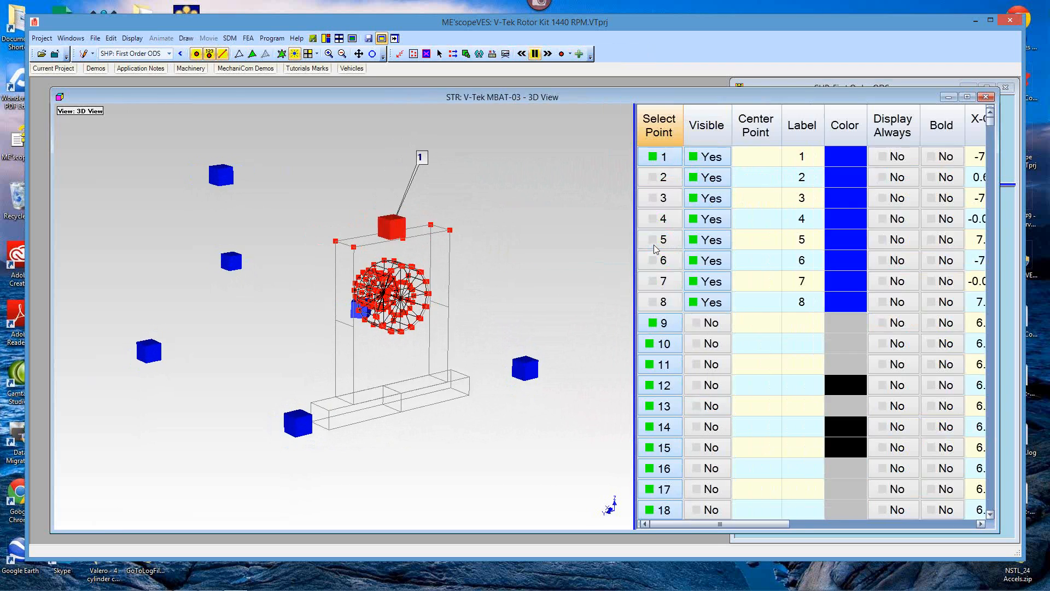
left_click(570, 54)
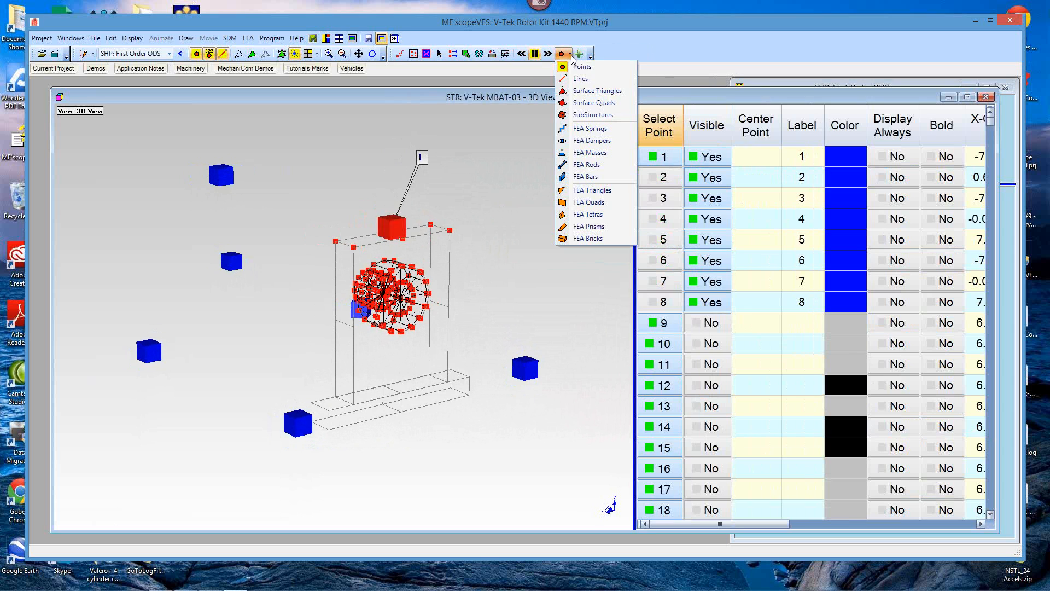
left_click(567, 115)
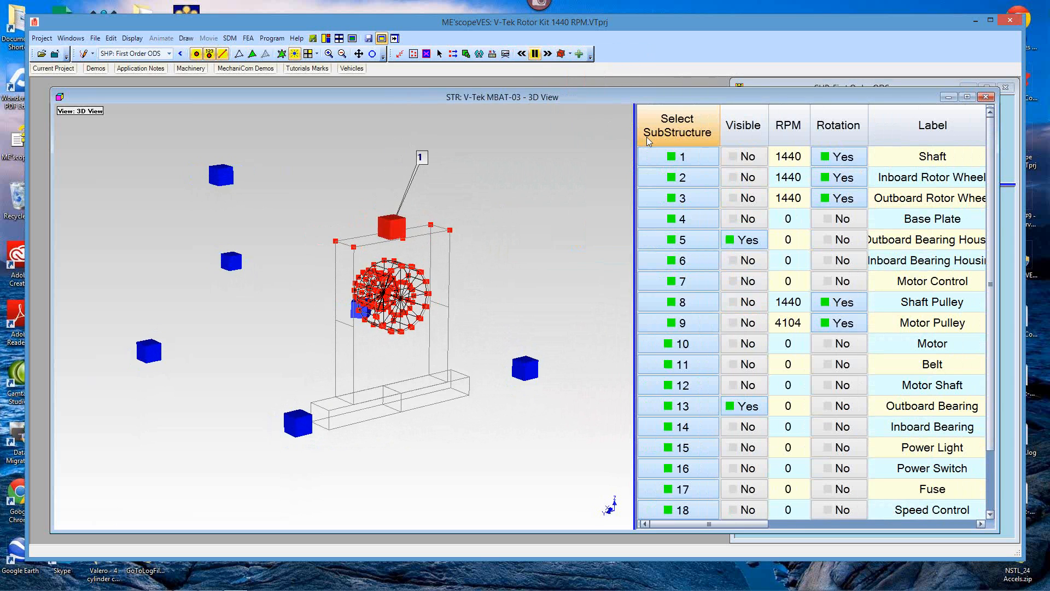
left_click(659, 128)
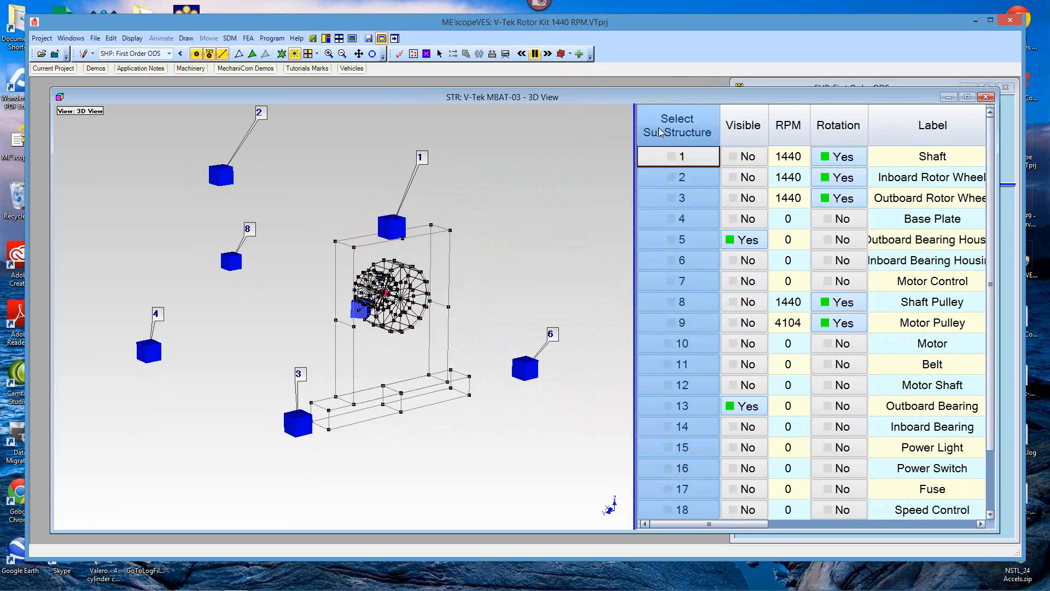
left_click(737, 130)
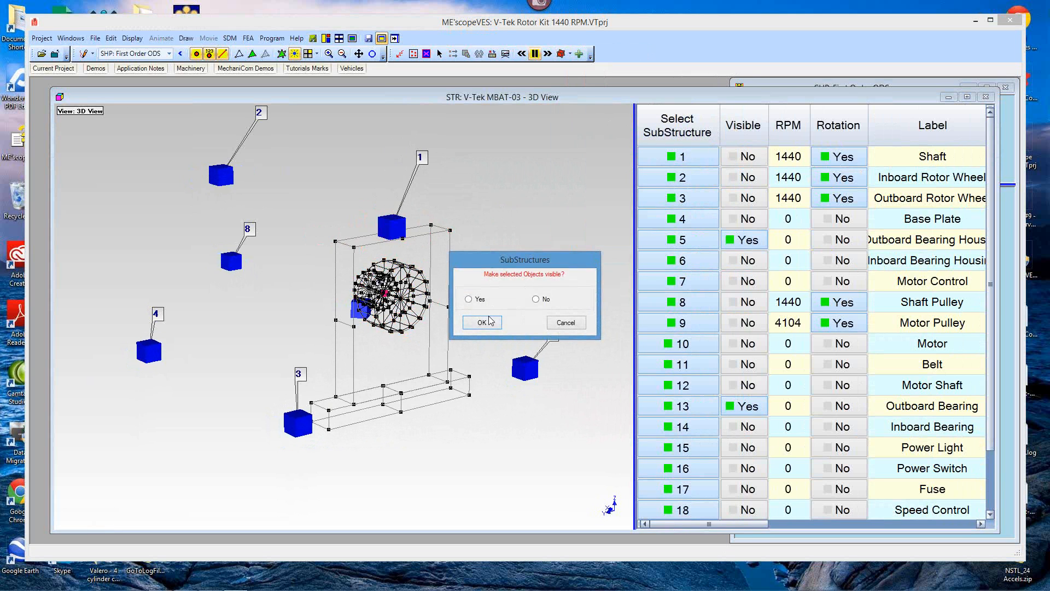
left_click(480, 323)
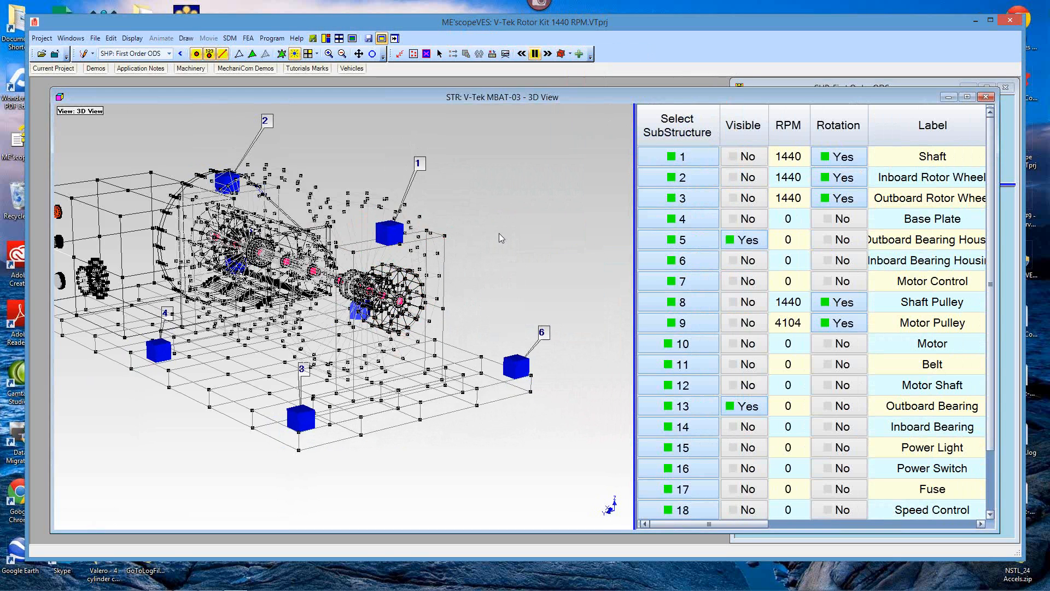
Animate the complete rotor kit with its surfaces filled and the point markers hidden
right_click(506, 213)
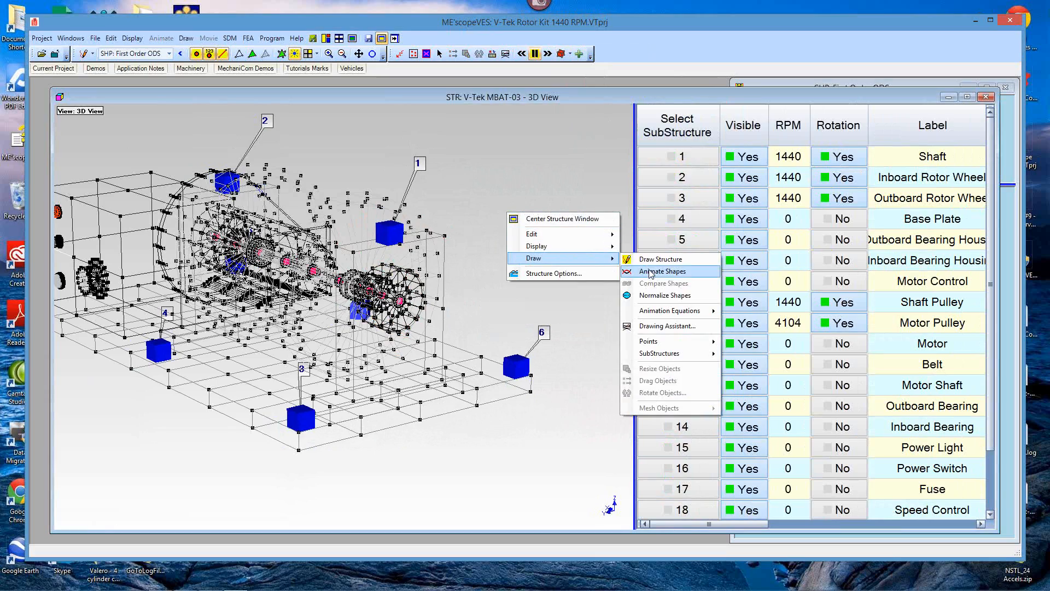
left_click(543, 274)
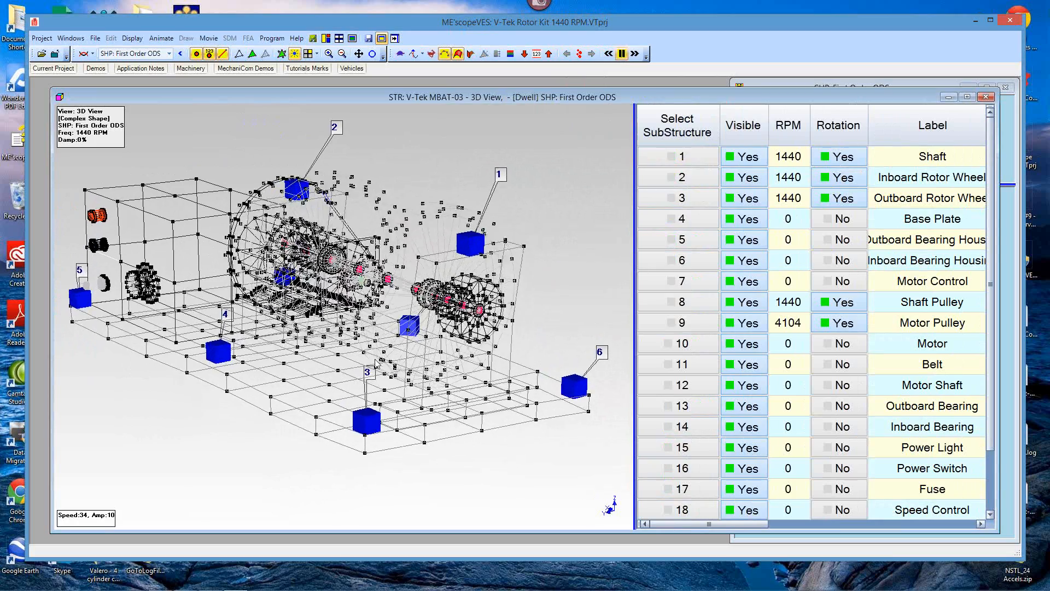
left_click(252, 53)
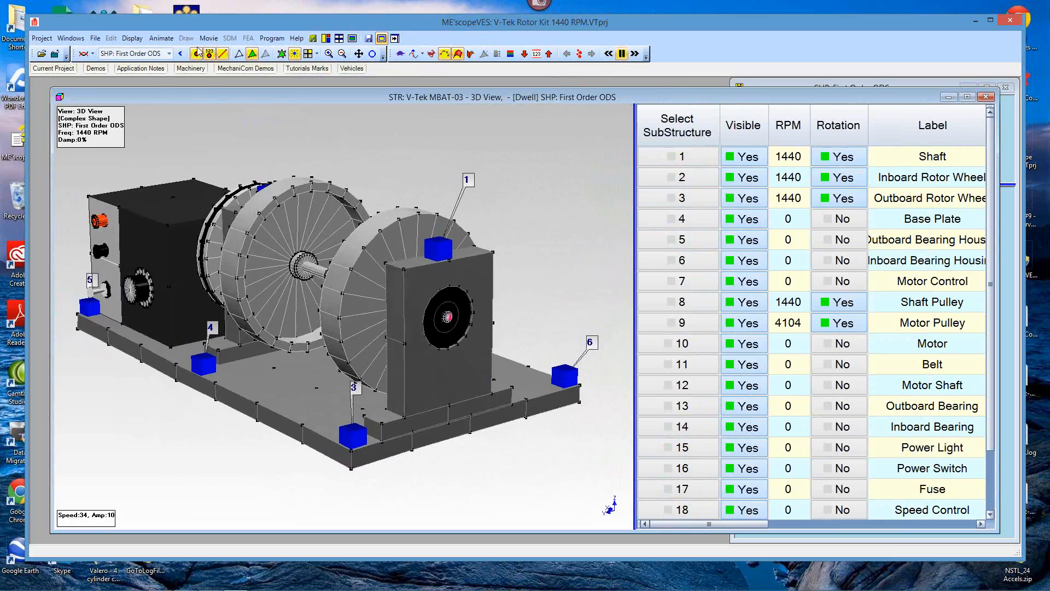
left_click(196, 53)
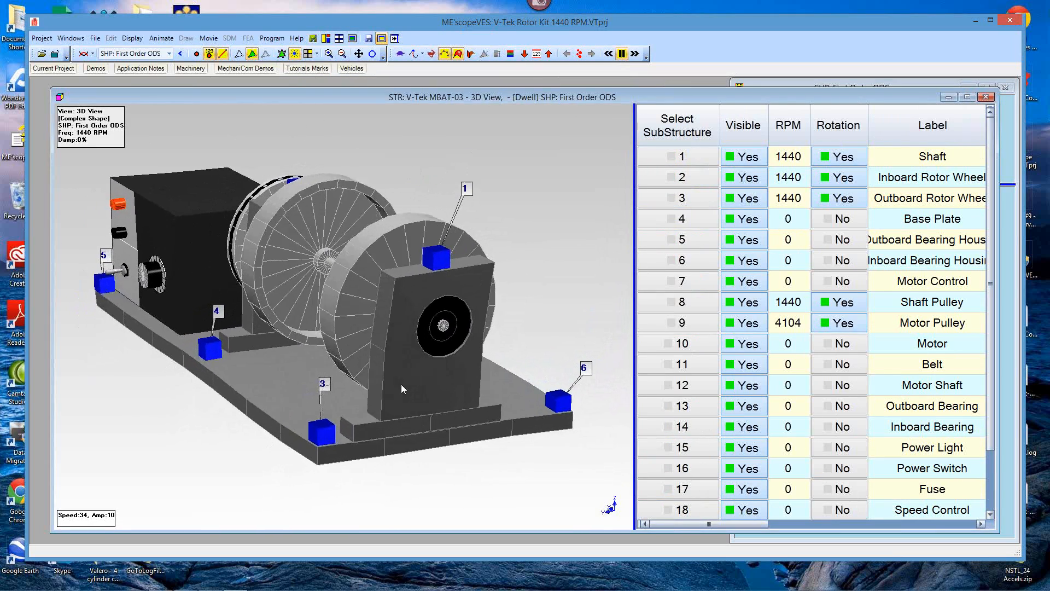
Examine the animated rotor kit from the motor control side, the motor and belt side, and the outboard bearing end
left_click_drag(284, 379, 385, 384)
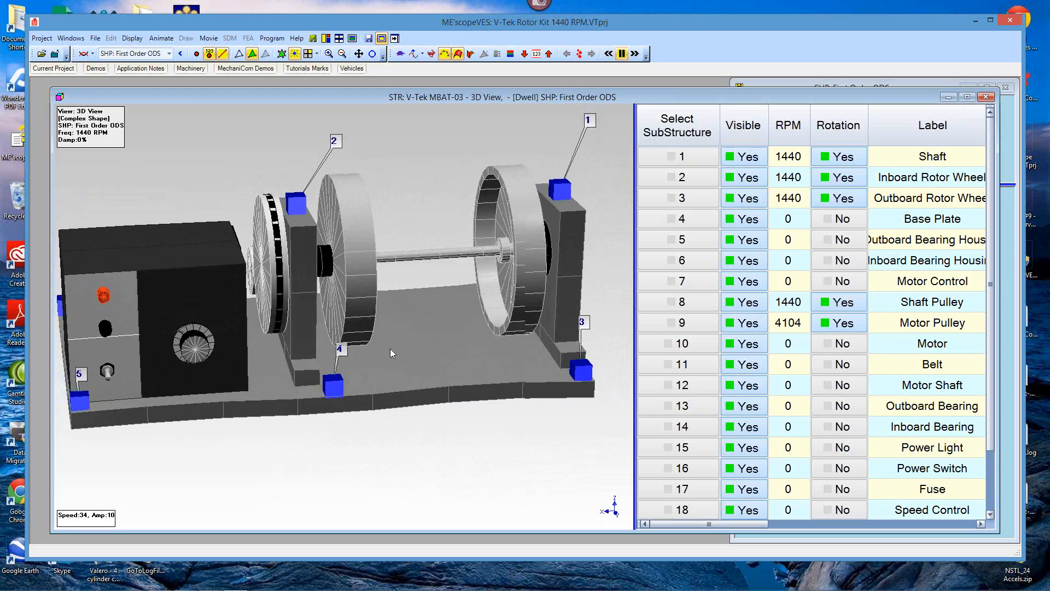
left_click_drag(392, 362, 304, 376)
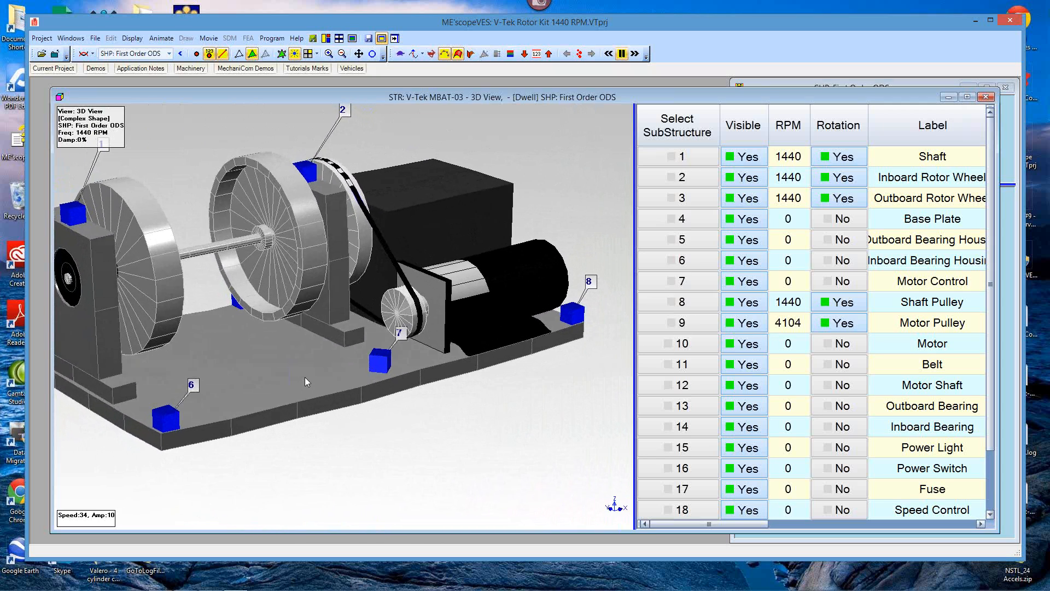
left_click_drag(304, 377, 398, 300)
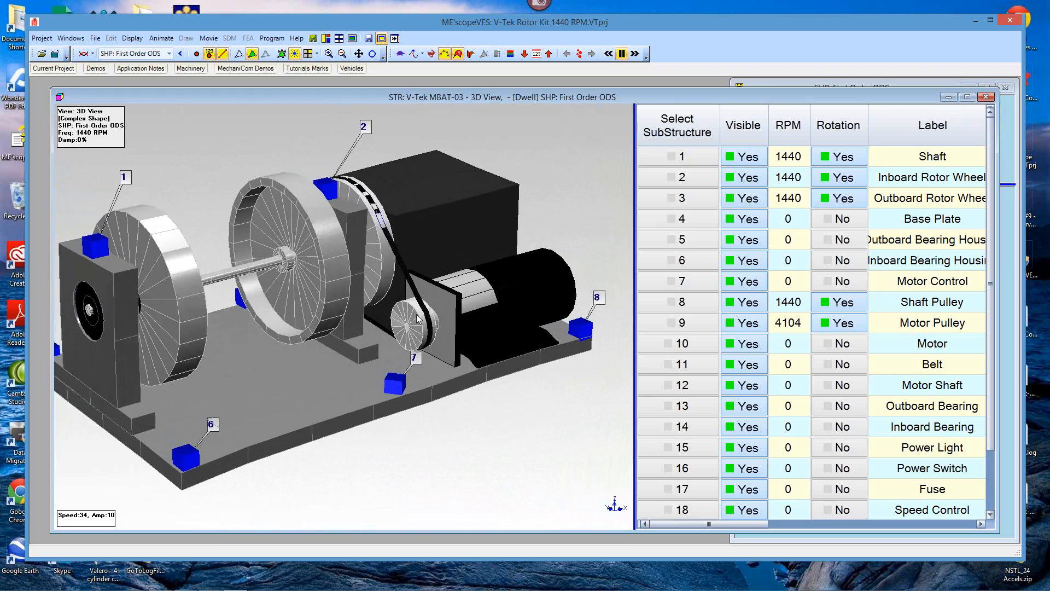
left_click_drag(327, 364, 254, 378)
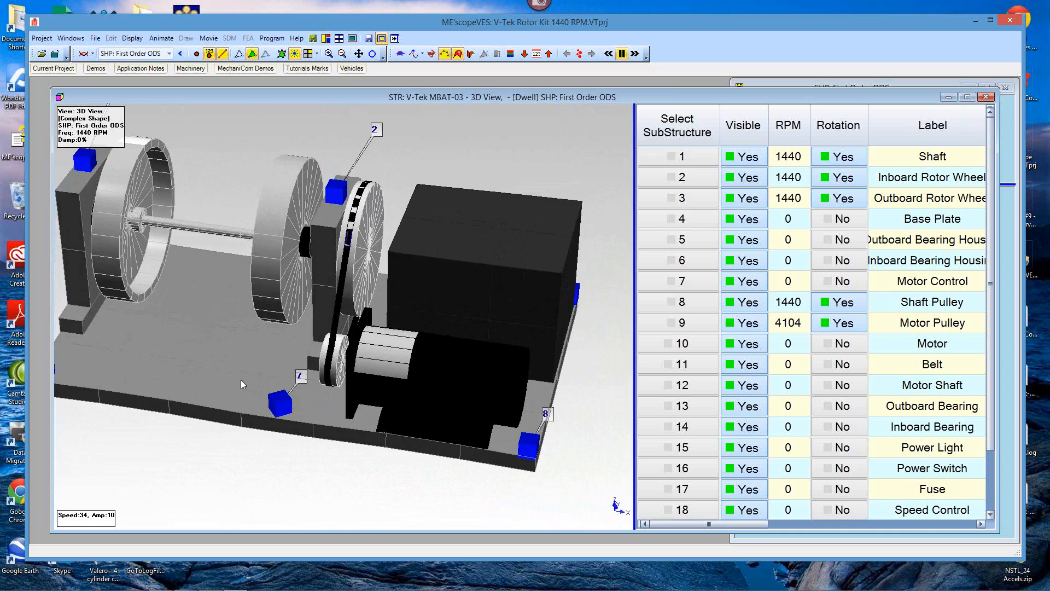
left_click_drag(248, 380, 220, 379)
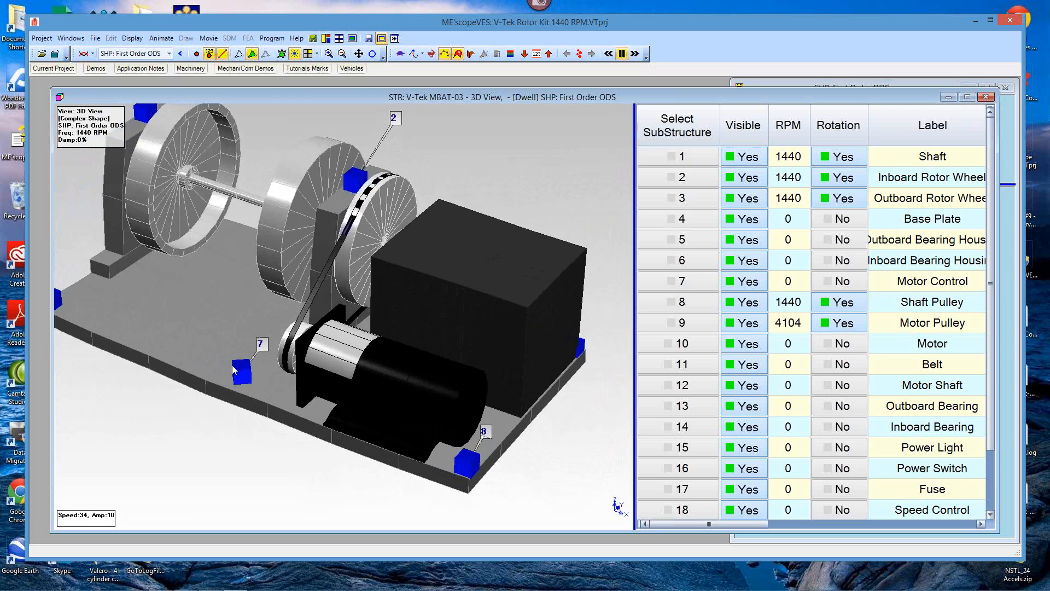
left_click_drag(244, 363, 494, 353)
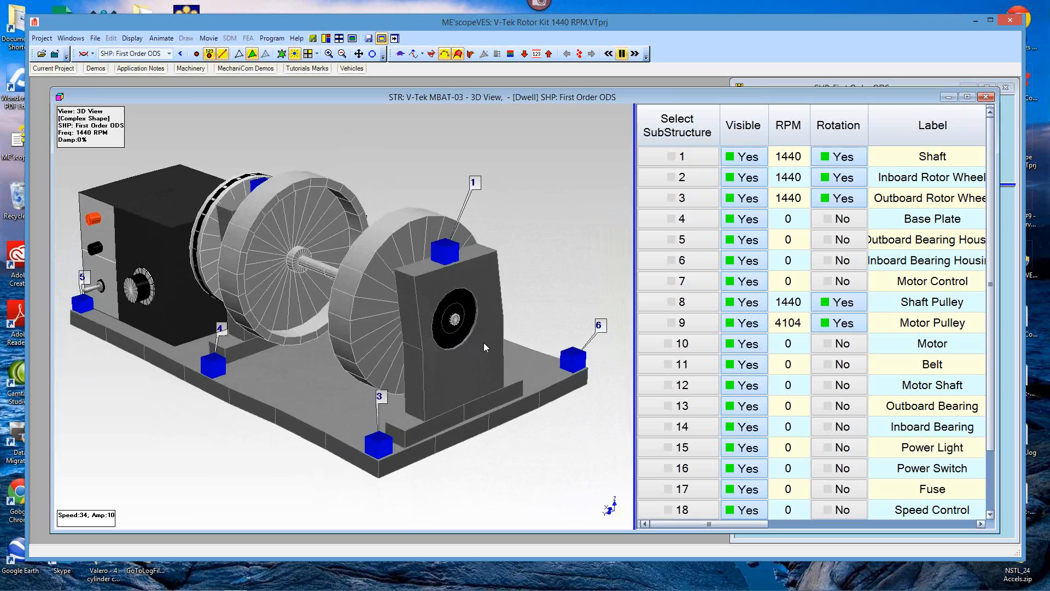
Arrange the structure and First Order ODS windows side by side, exposing the shape magnitudes and phases, and widen the 3D view
left_click(326, 38)
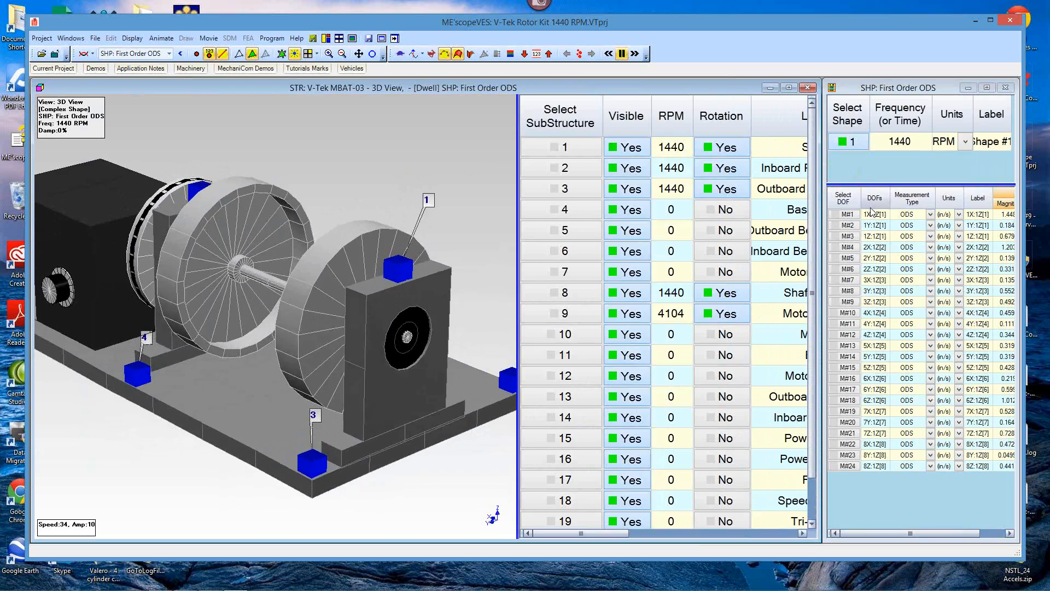
left_click_drag(823, 174, 725, 174)
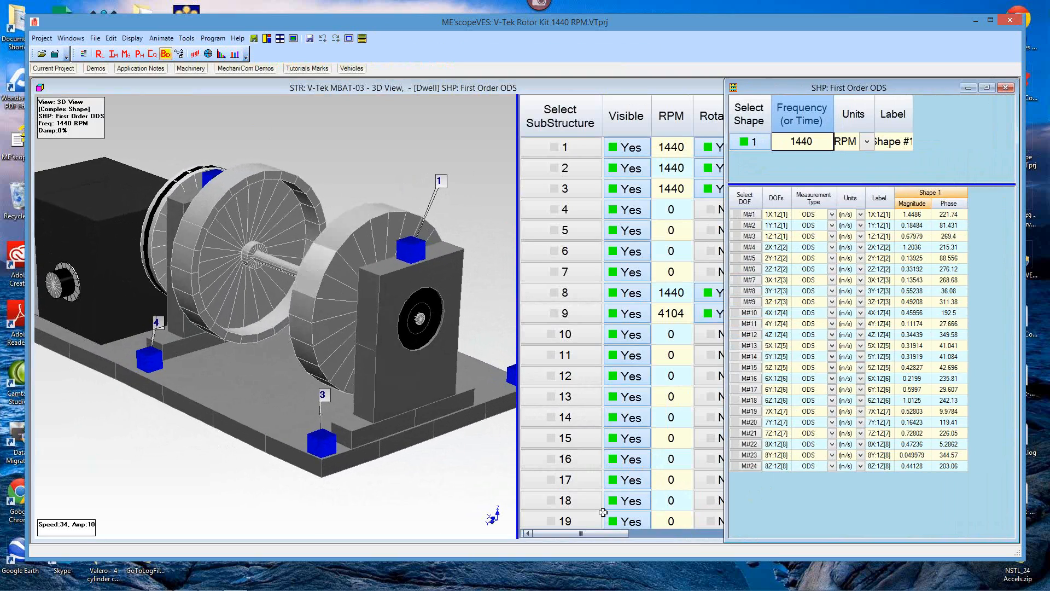
left_click(490, 512)
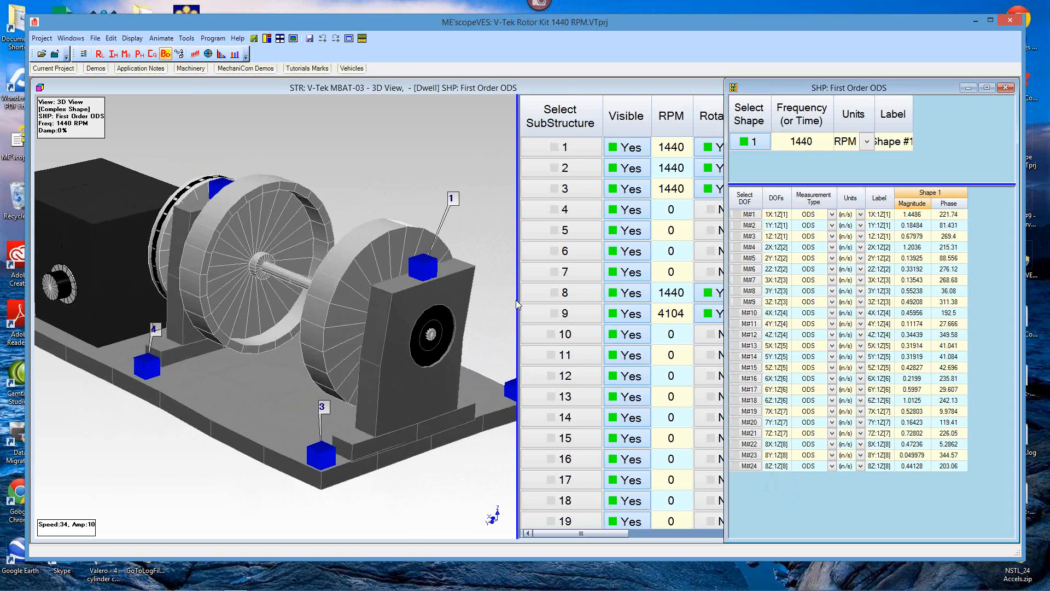
left_click_drag(517, 299, 673, 299)
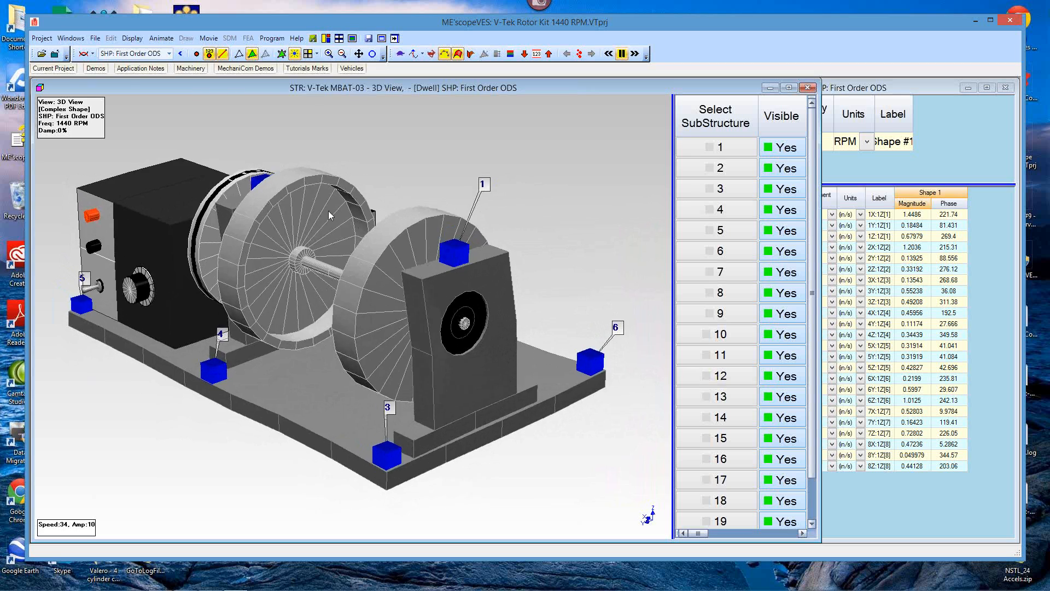
Examine the animated base plate, rotor wheels and bearing housings up close from several angles, ending on an overall view
left_click_drag(486, 361, 574, 360)
scroll(574, 363, "up", 3)
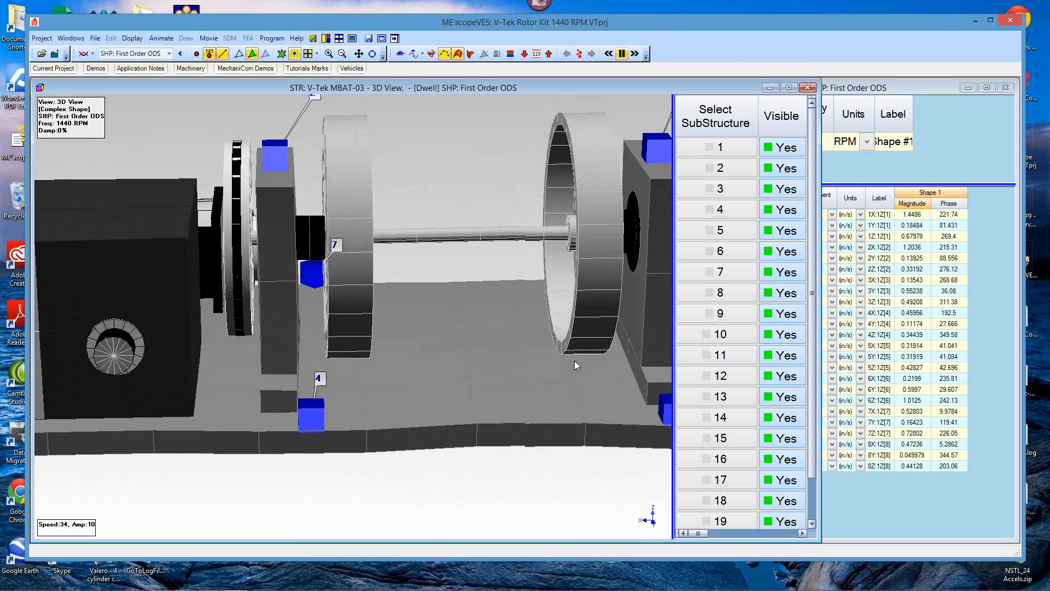
left_click_drag(439, 359, 488, 362)
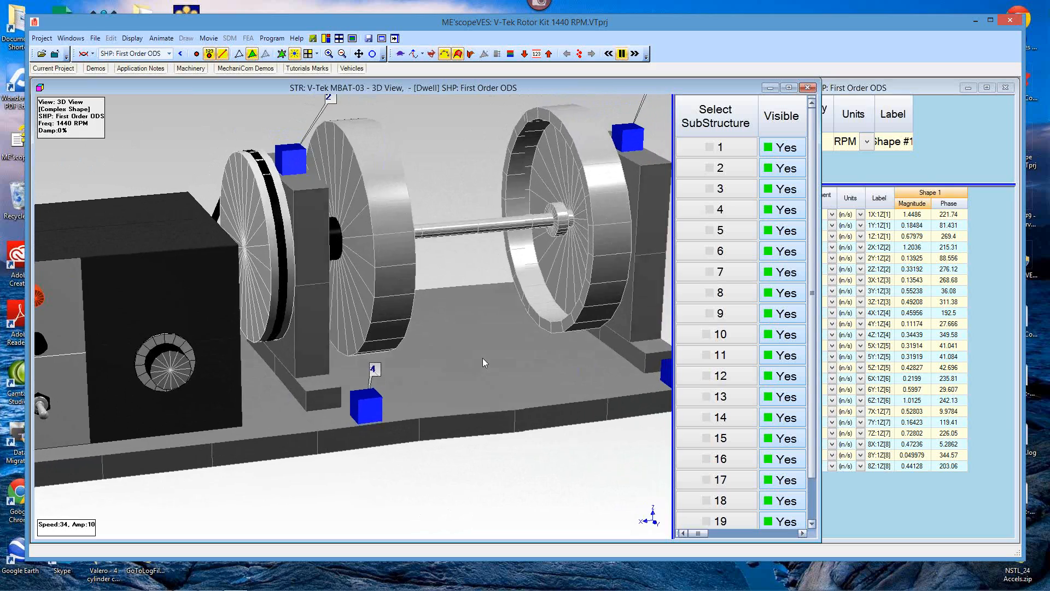
left_click_drag(447, 382, 406, 404)
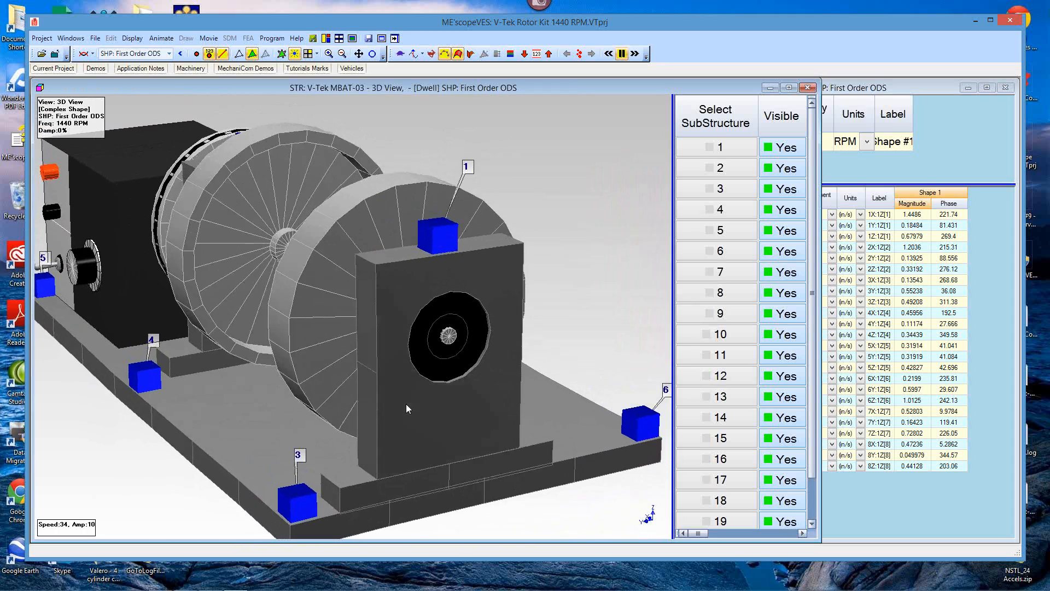
mouse_move(406, 403)
left_mouse_down()
mouse_move(411, 421)
mouse_move(316, 406)
mouse_move(375, 376)
mouse_move(358, 386)
mouse_move(419, 400)
mouse_move(488, 393)
mouse_move(416, 410)
left_mouse_up()
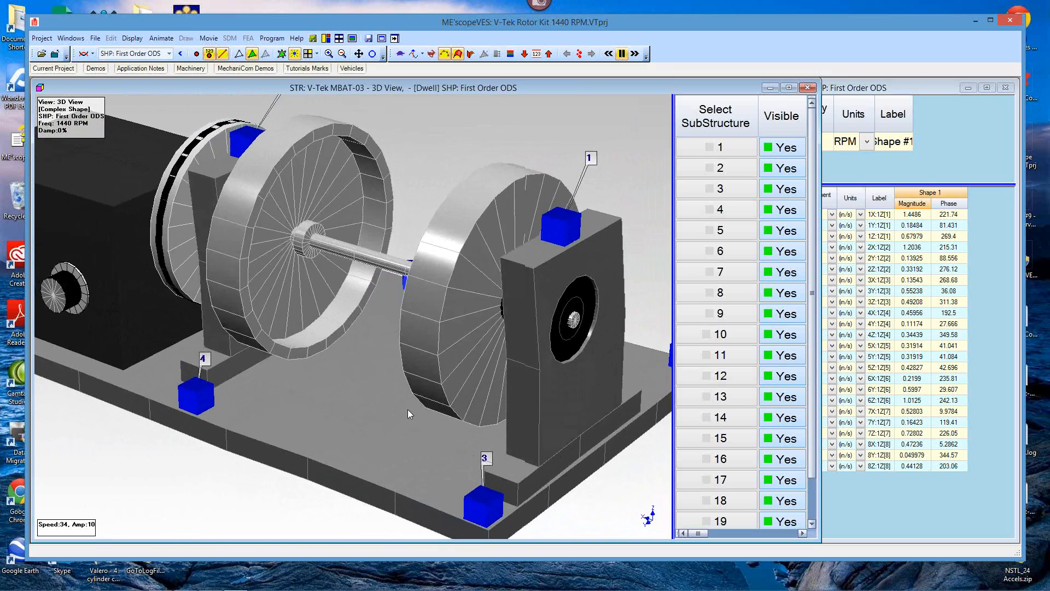
scroll(407, 410, "down", 4)
left_click_drag(407, 410, 381, 412)
scroll(382, 411, "up", 3)
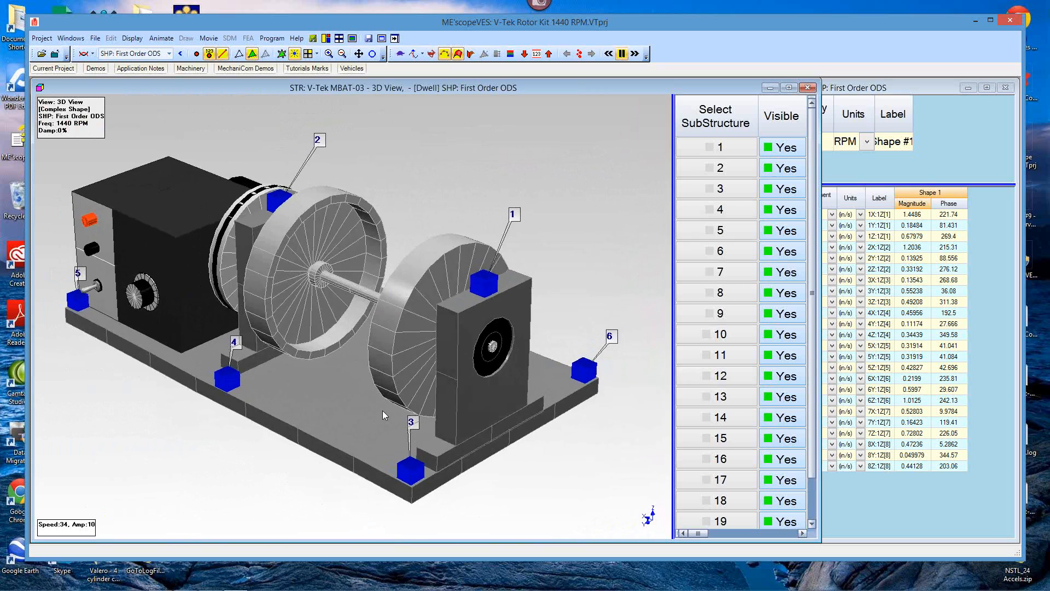